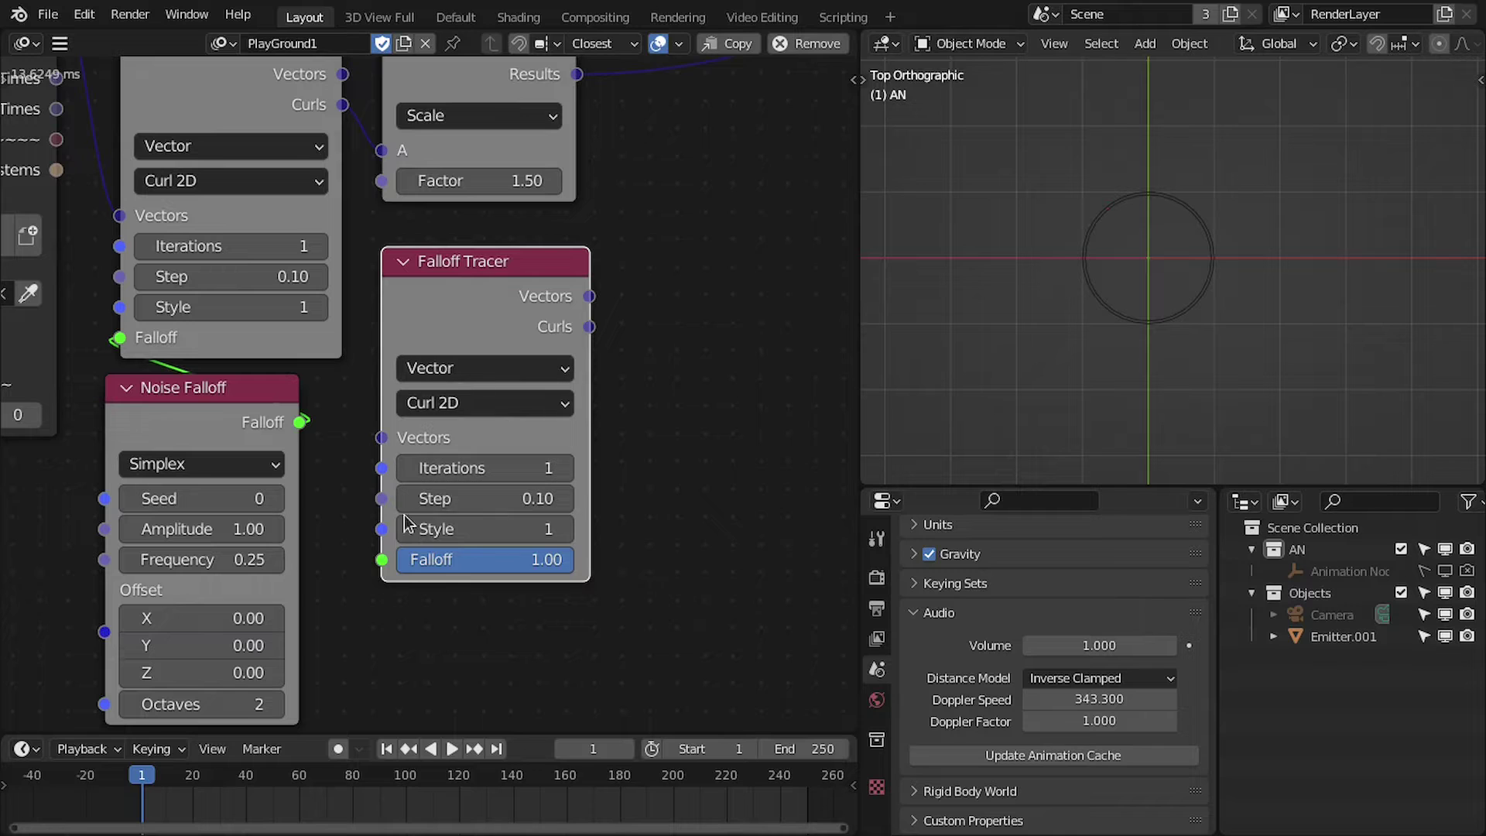
# Examine the unconnected Falloff Tracer node and the existing tracer, Vector Math and Noise Falloff setup around it
pyautogui.moveTo(377, 554); pyautogui.dragTo(377, 561, button='middle')
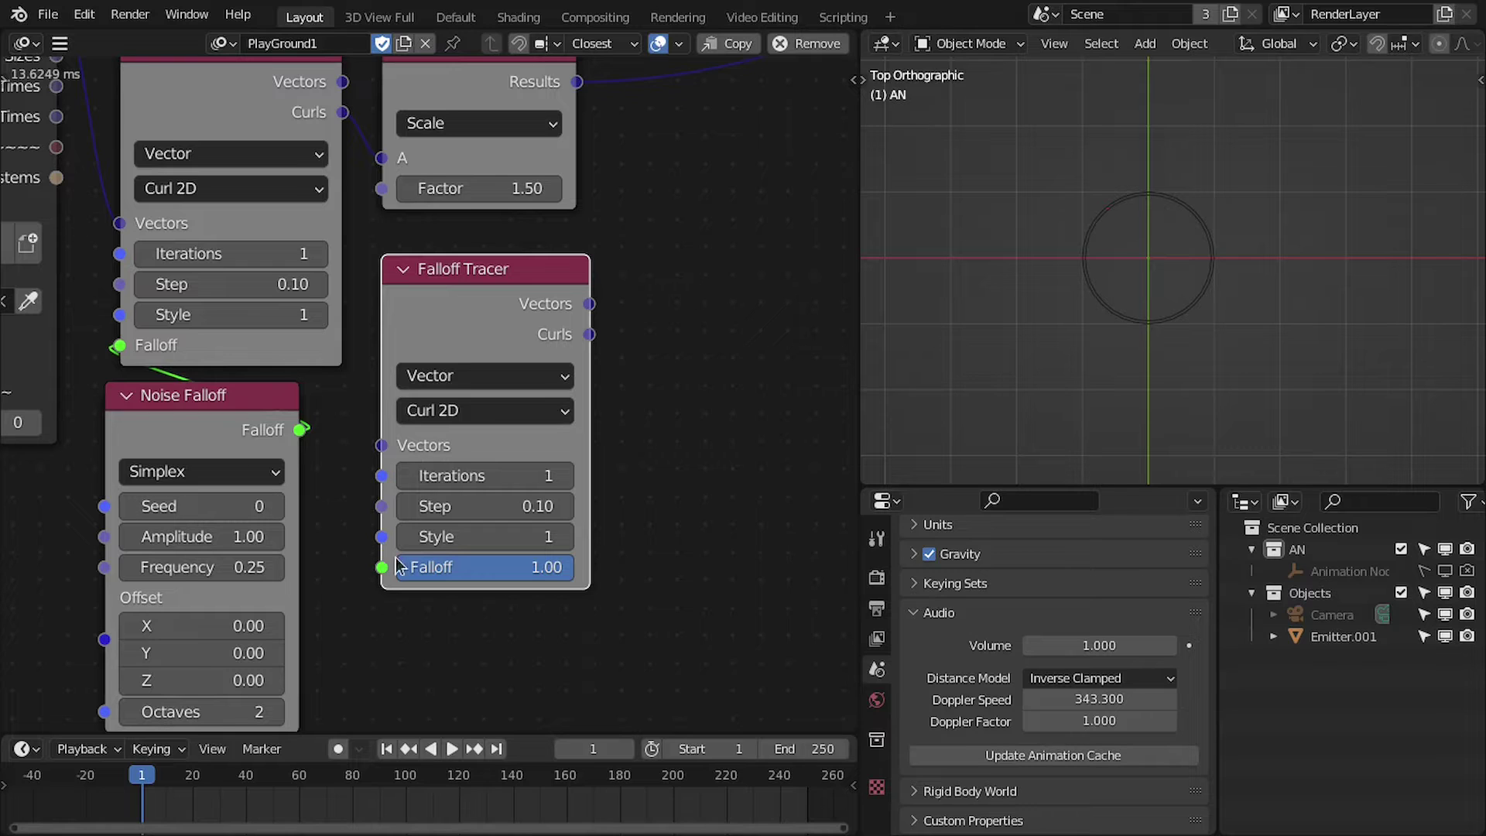
pyautogui.moveTo(694, 246); pyautogui.dragTo(571, 334)
pyautogui.moveTo(511, 342); pyautogui.dragTo(443, 384, button='middle')
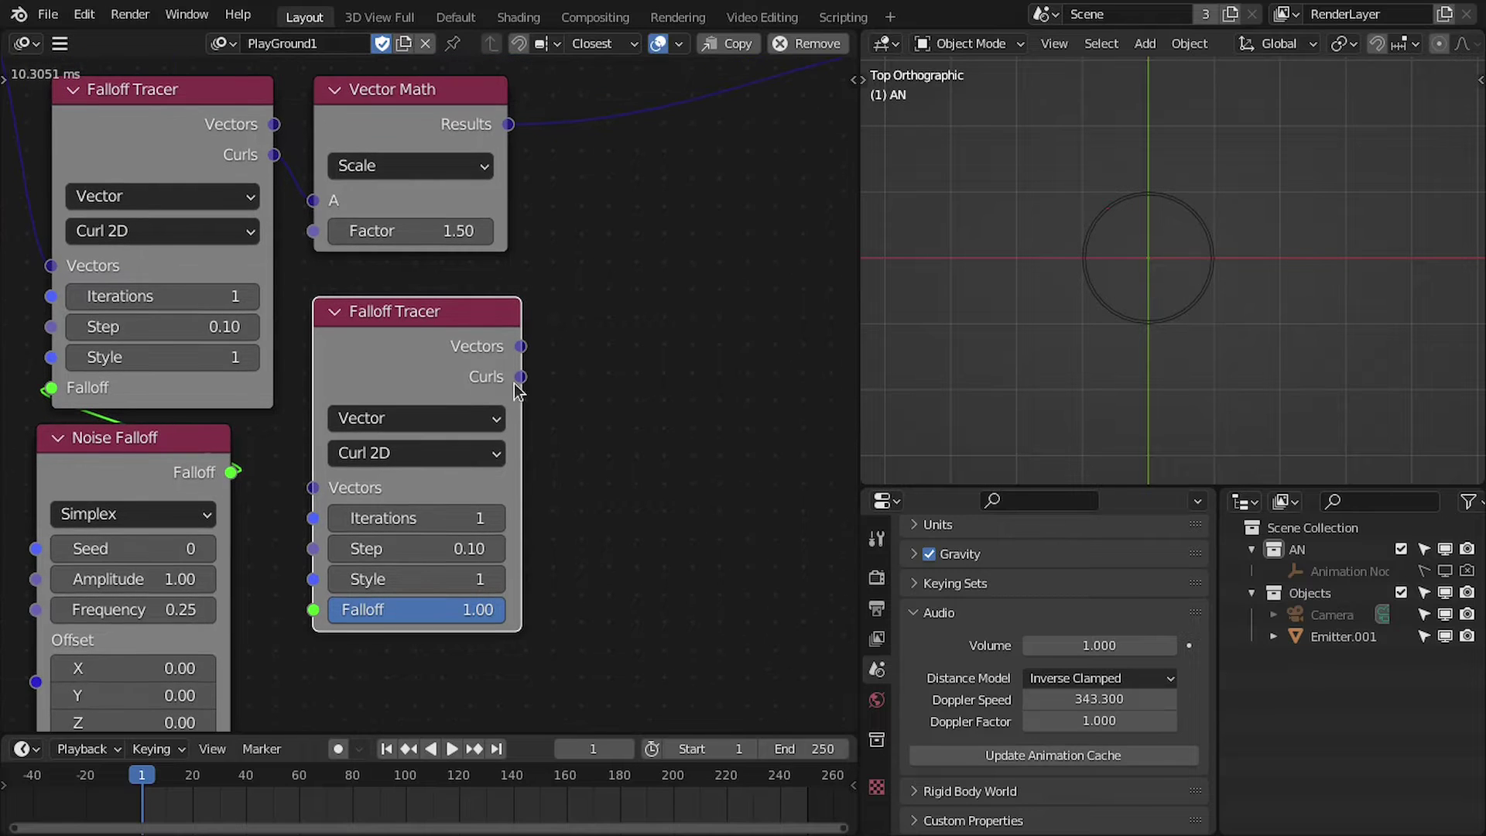
pyautogui.moveTo(715, 294); pyautogui.dragTo(715, 296)
pyautogui.scroll(-1, 619, 348)
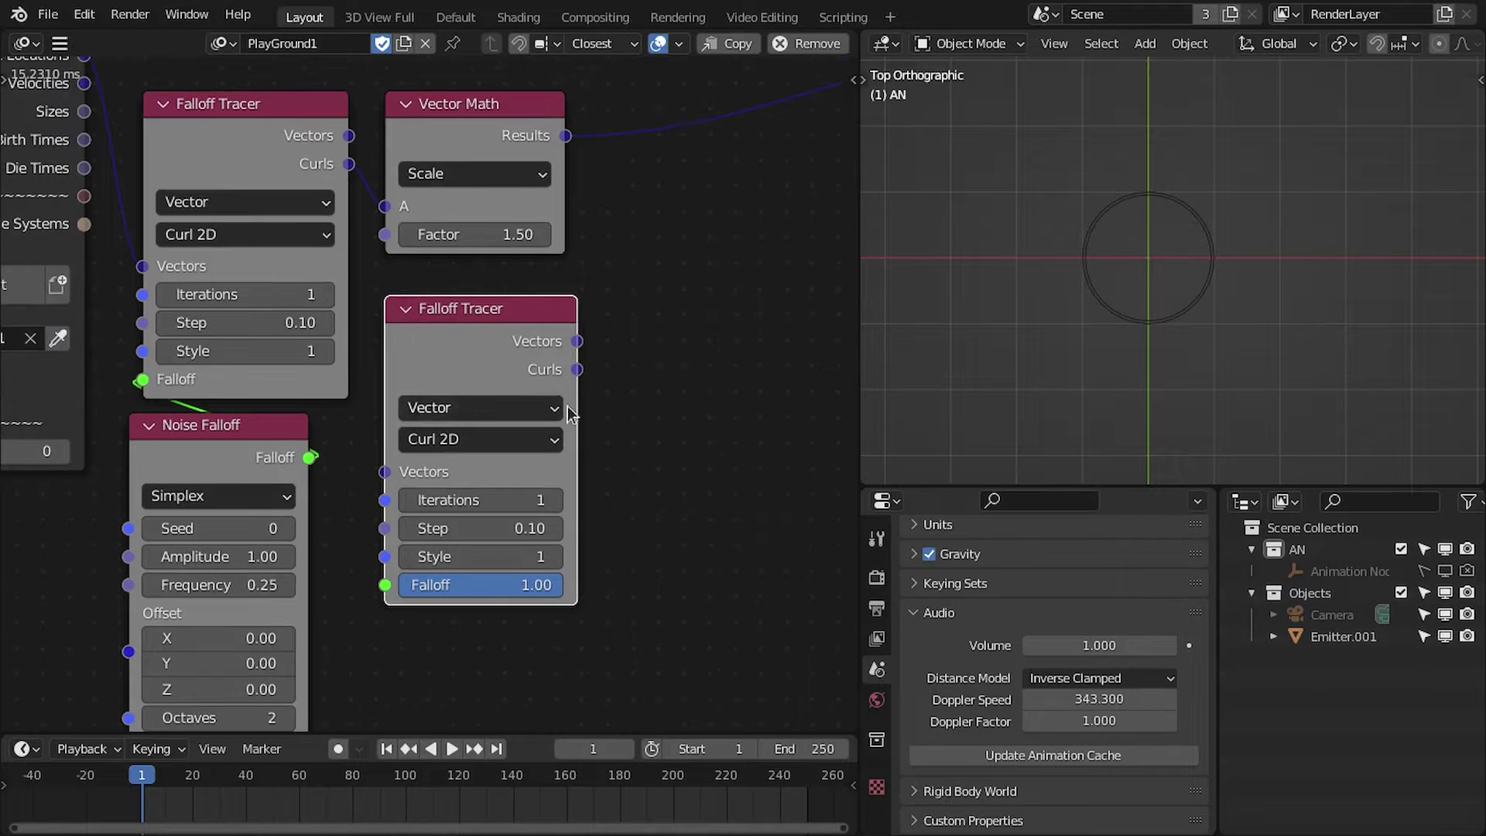
pyautogui.moveTo(531, 313); pyautogui.dragTo(445, 379, button='middle')
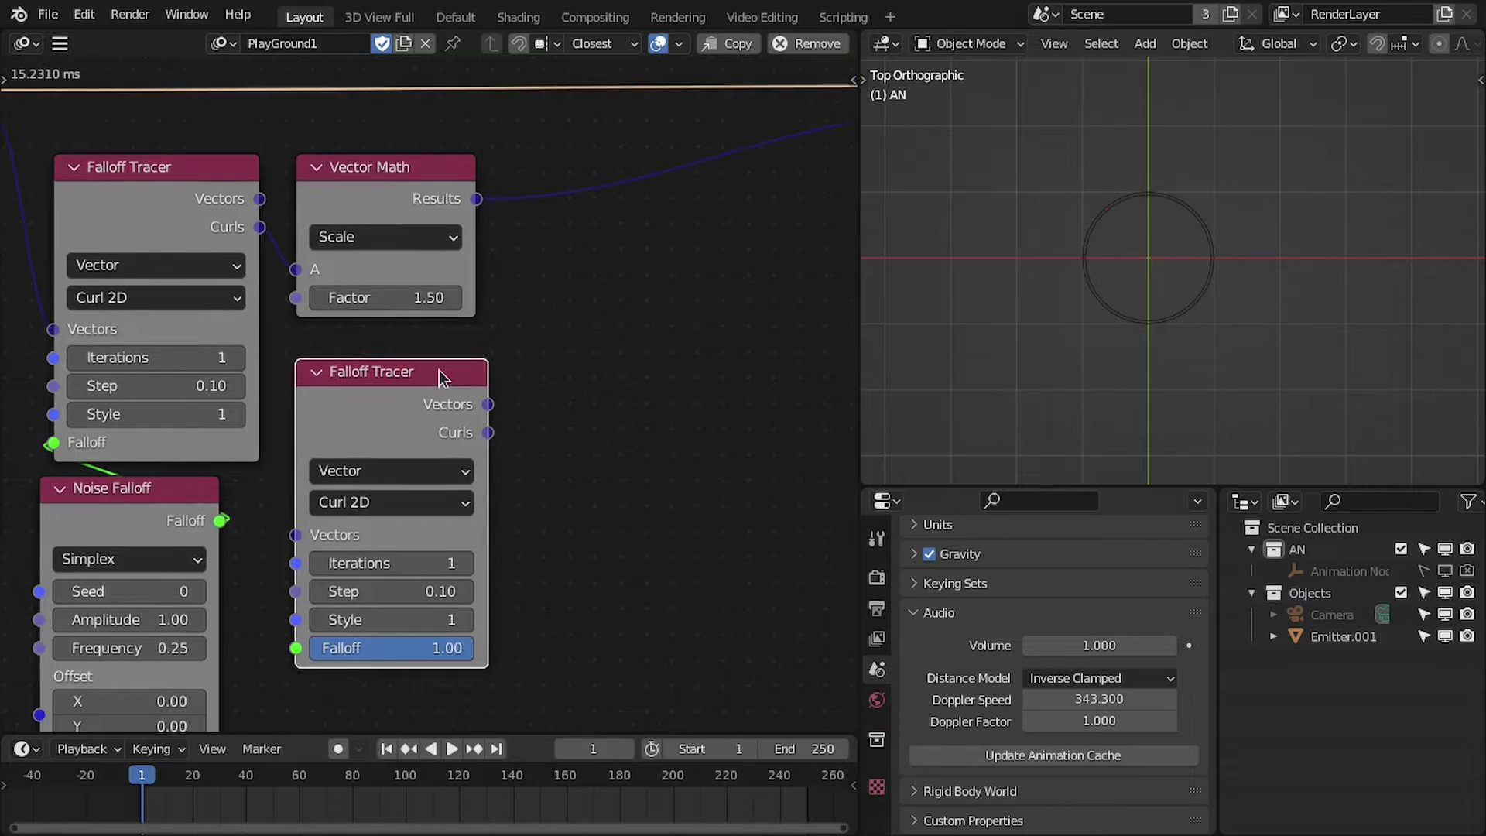
pyautogui.scroll(-1, 441, 382)
pyautogui.moveTo(456, 469); pyautogui.dragTo(431, 409, button='middle')
pyautogui.scroll(1, 465, 381)
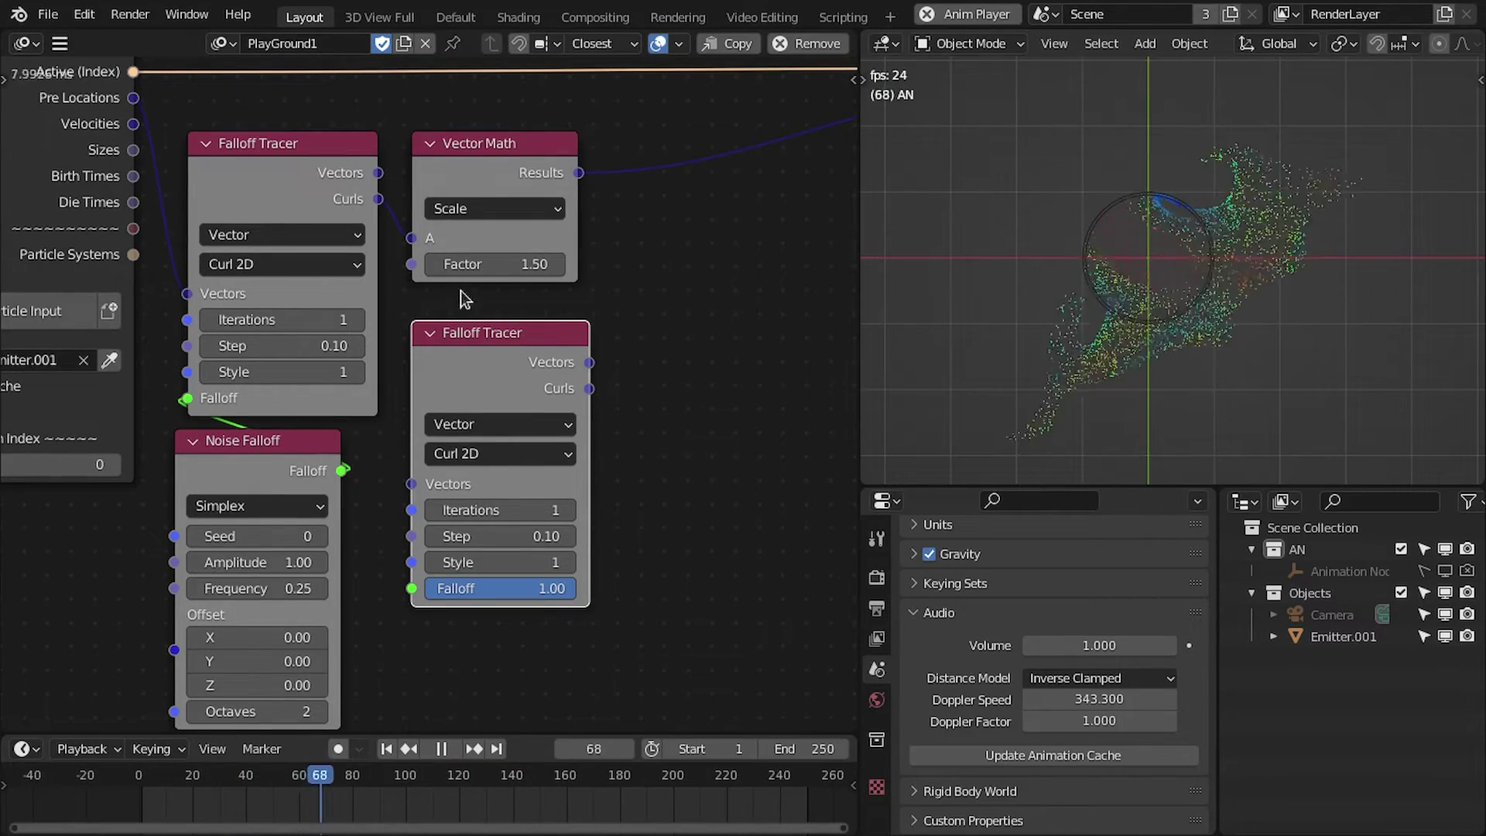
# Try the Curl 3D and Gradient 3D modes on the Falloff Tracer driving the particles while the animation plays
pyautogui.click(289, 263)
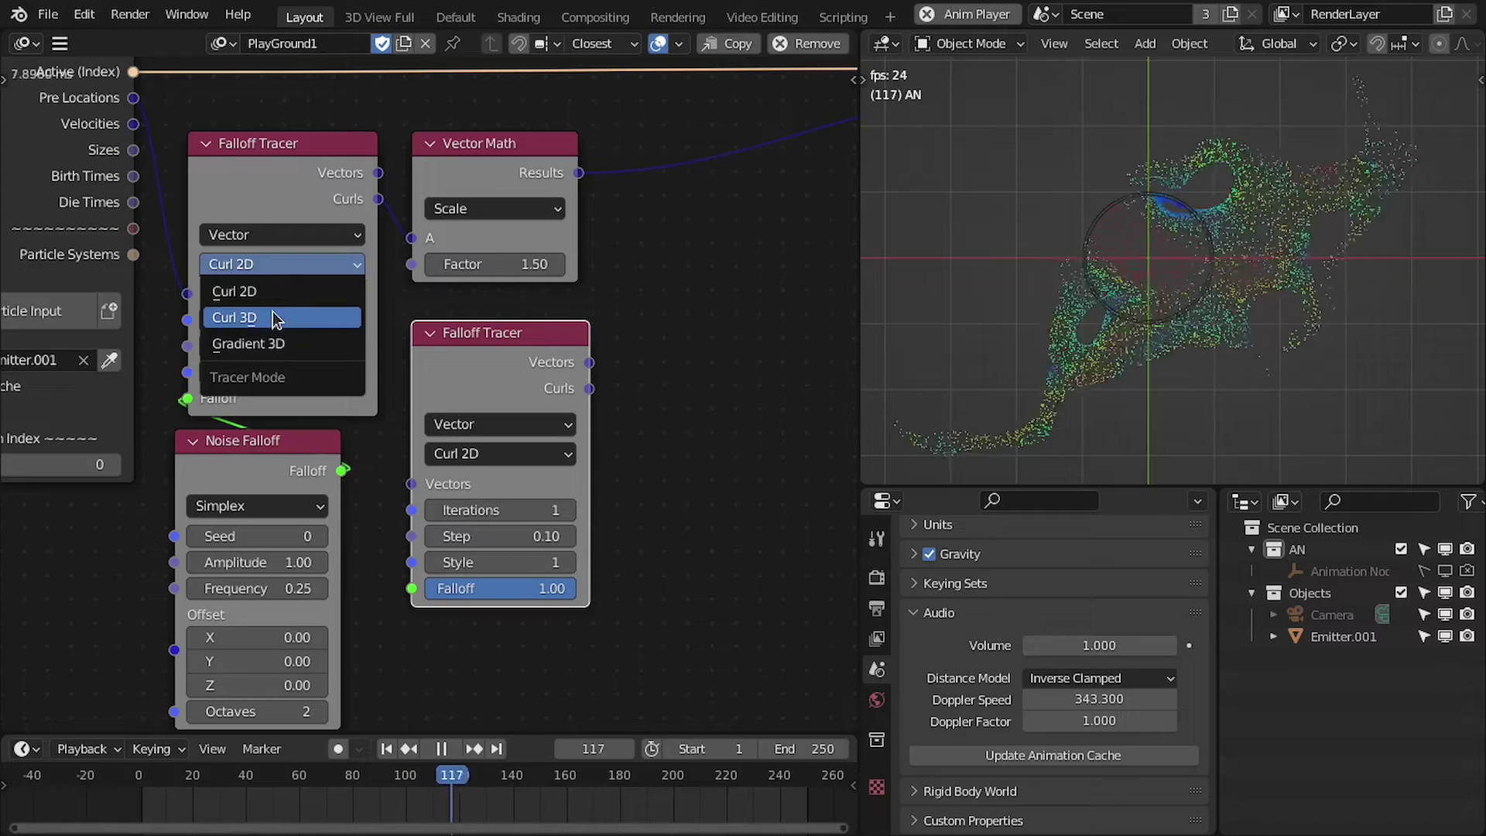
pyautogui.click(272, 312)
pyautogui.moveTo(1145, 309); pyautogui.dragTo(1156, 201, button='middle')
pyautogui.click(290, 263)
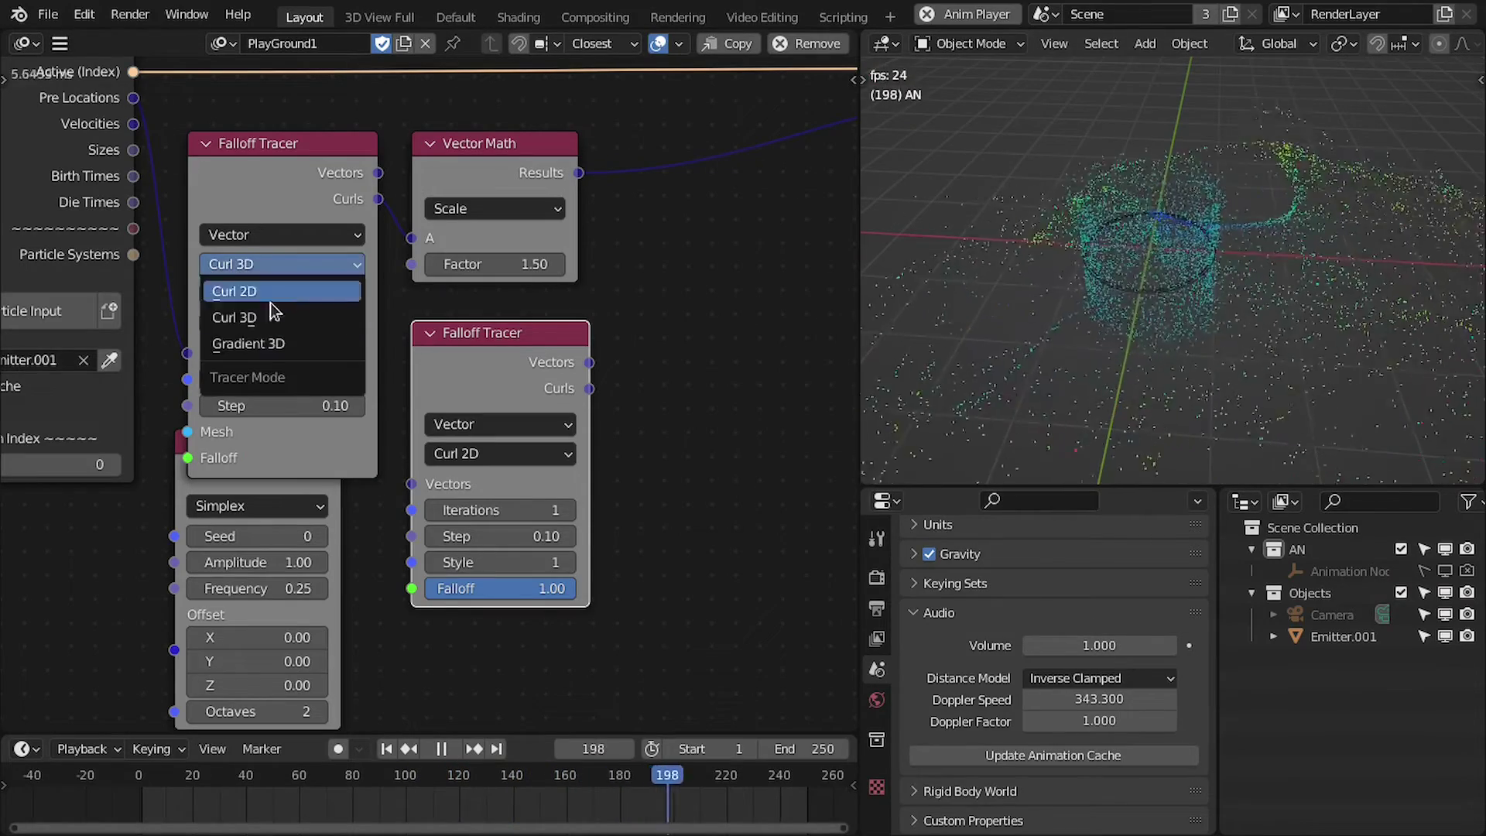
pyautogui.click(281, 342)
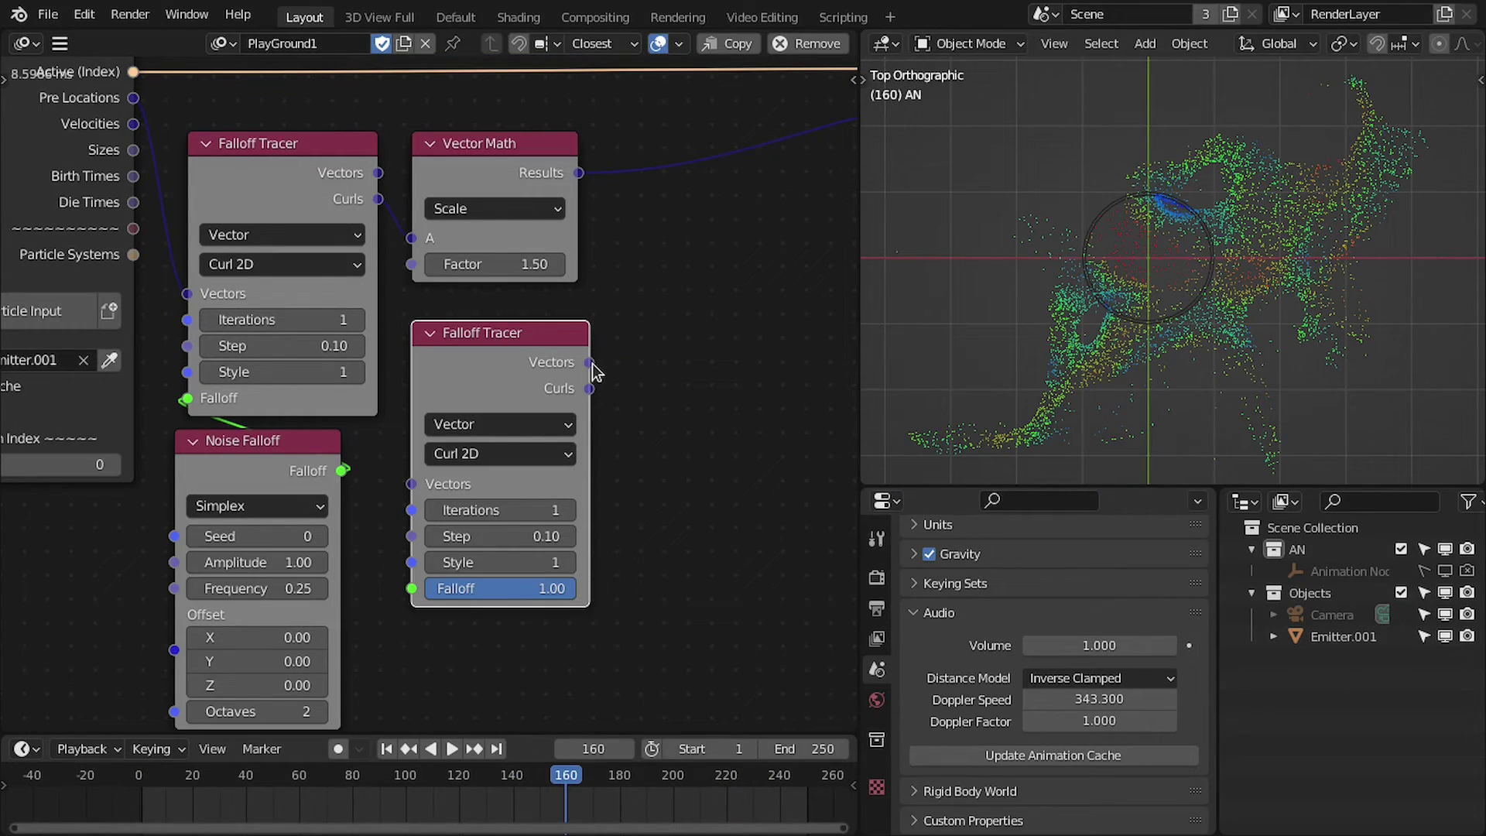
# Duplicate the unconnected Falloff Tracer node beside the original and switch the copy to Tracer mode
pyautogui.moveTo(771, 280); pyautogui.dragTo(772, 280)
pyautogui.moveTo(654, 287); pyautogui.dragTo(602, 291, button='middle')
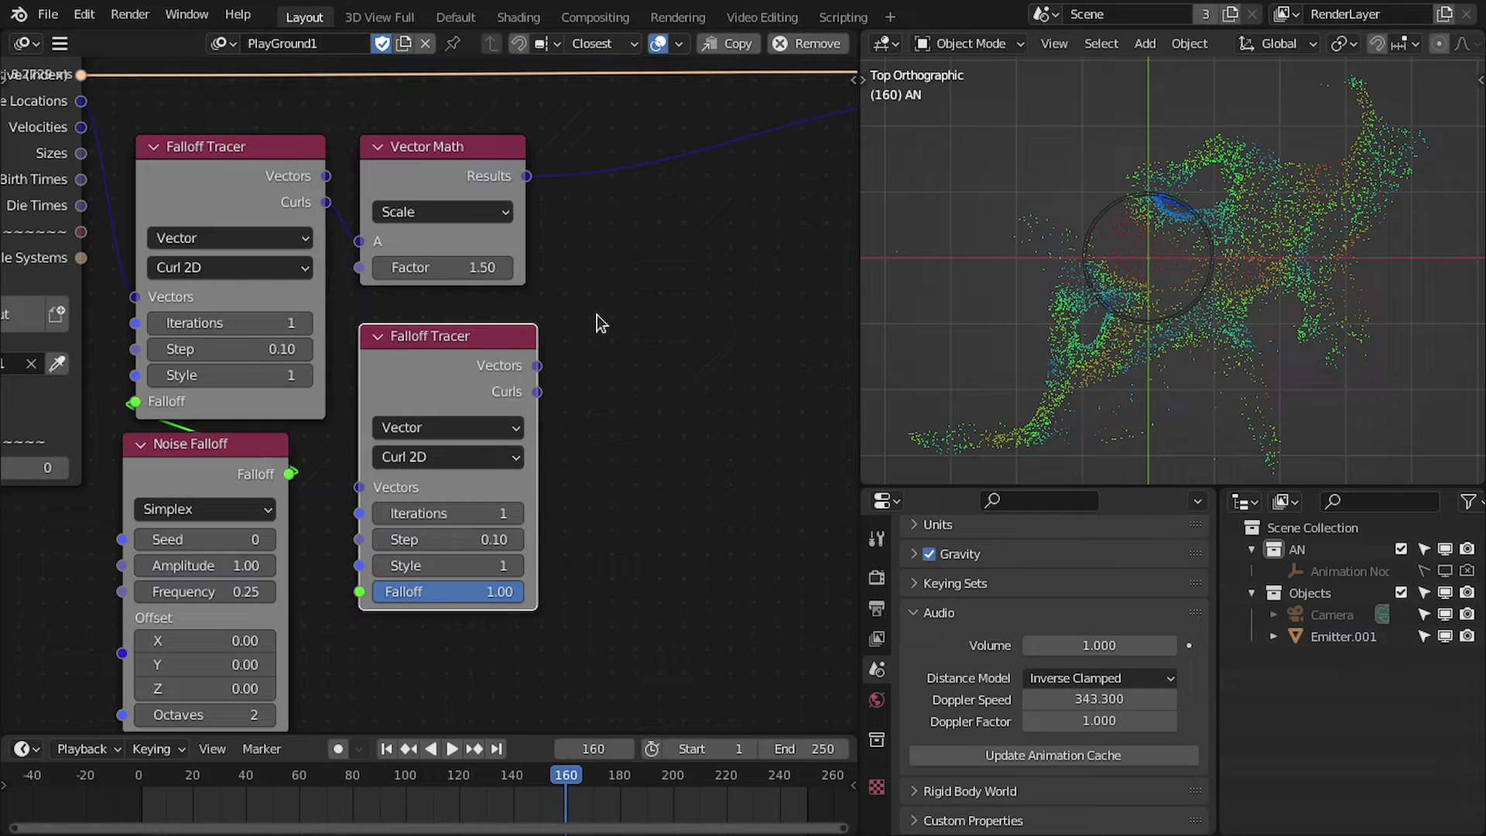
pyautogui.moveTo(544, 373); pyautogui.dragTo(481, 419, button='middle')
pyautogui.scroll(2, 481, 418)
pyautogui.moveTo(481, 415); pyautogui.dragTo(606, 396)
pyautogui.scroll(-1, 511, 358)
pyautogui.moveTo(489, 350); pyautogui.dragTo(386, 278, button='middle')
pyautogui.hotkey('shift', 'd')
pyautogui.click(601, 323)
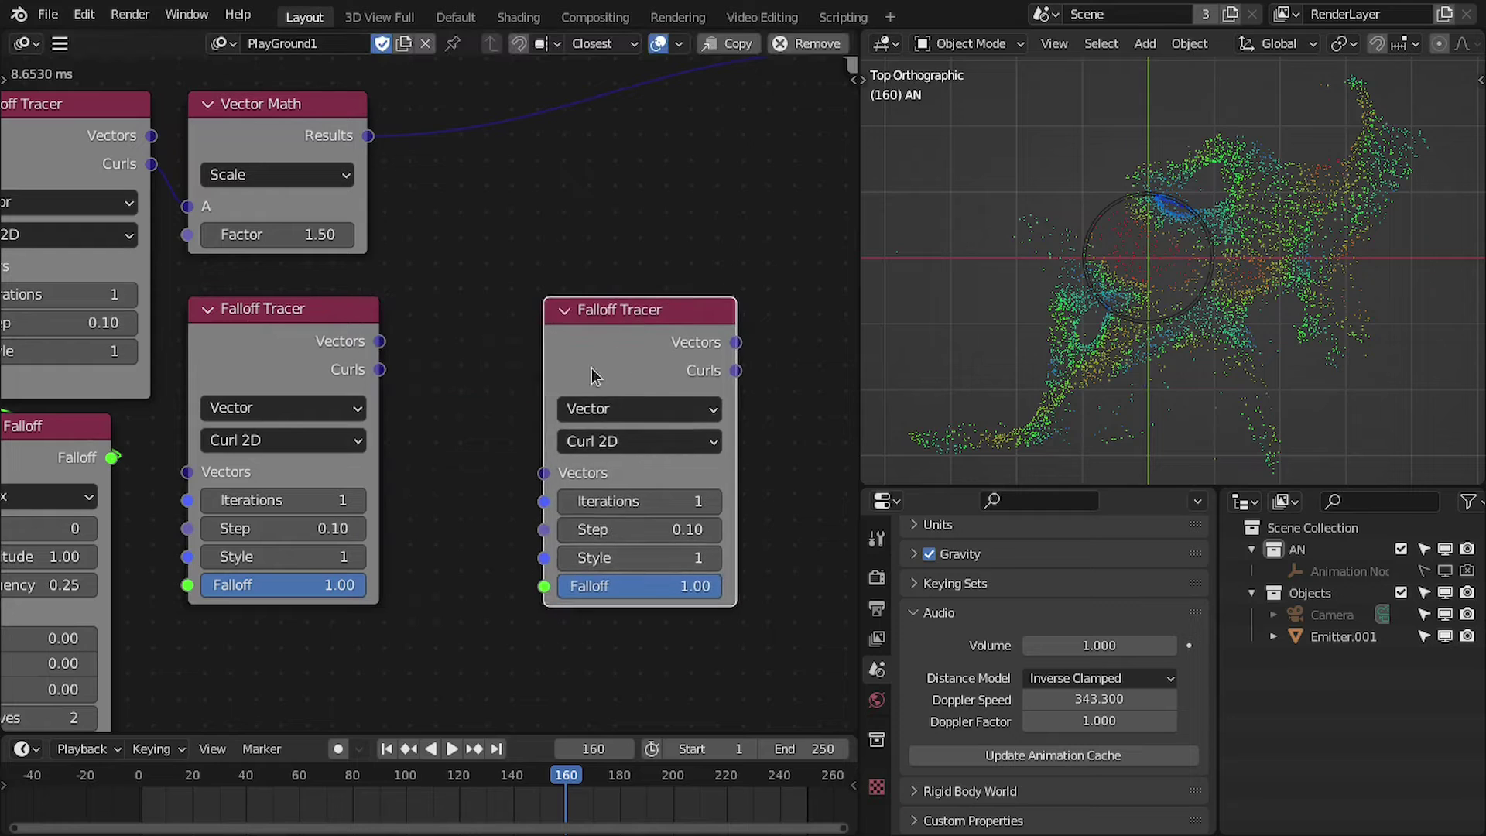
pyautogui.click(615, 408)
pyautogui.click(612, 438)
# Look through the output mode options of the Tracer-mode copy and delete that copy
pyautogui.scroll(-2, 625, 380)
pyautogui.moveTo(700, 349); pyautogui.dragTo(729, 331)
pyautogui.click(672, 485)
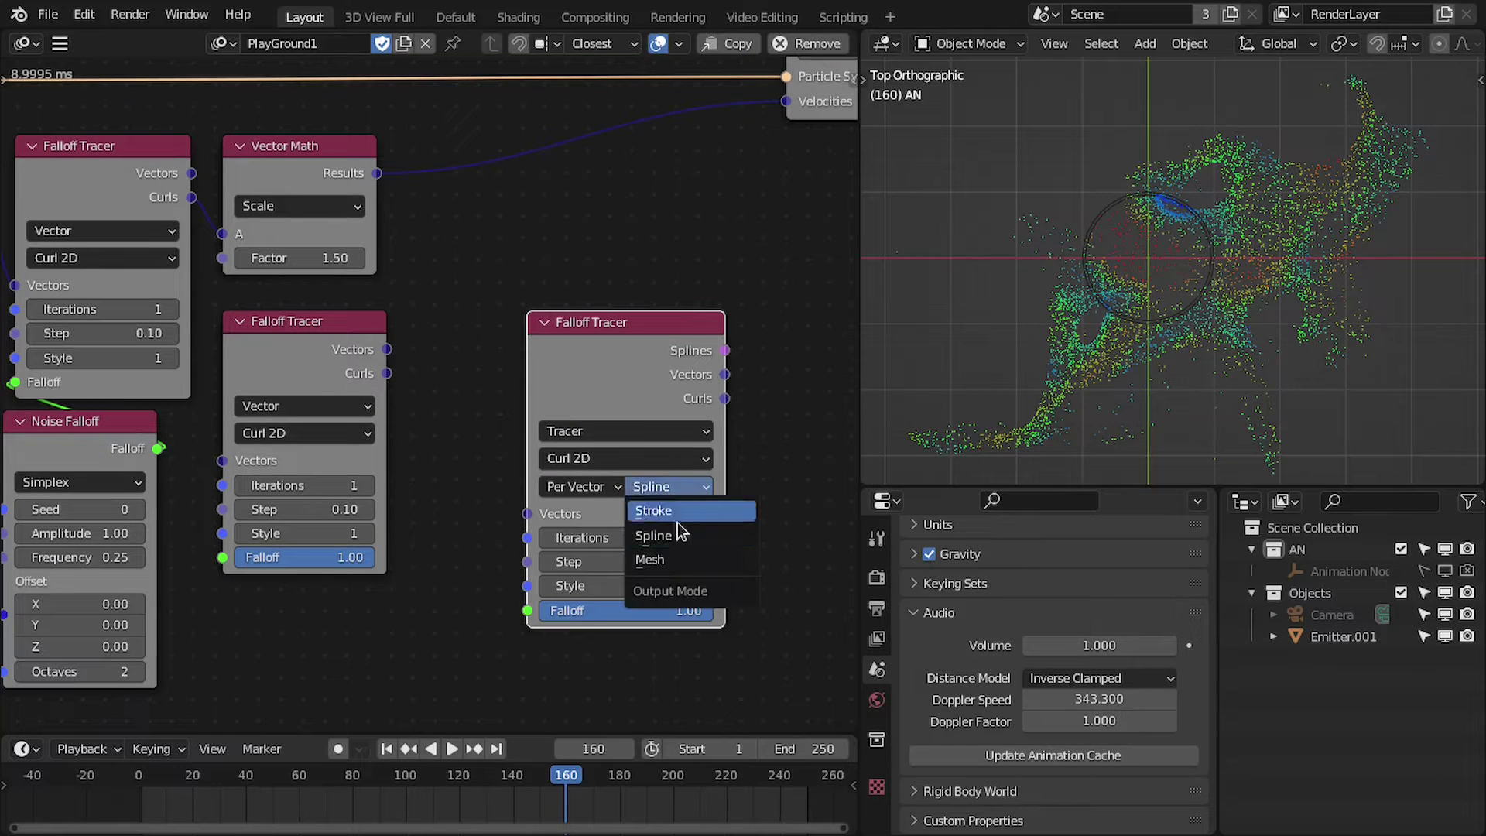
pyautogui.moveTo(549, 312); pyautogui.dragTo(591, 319, button='middle')
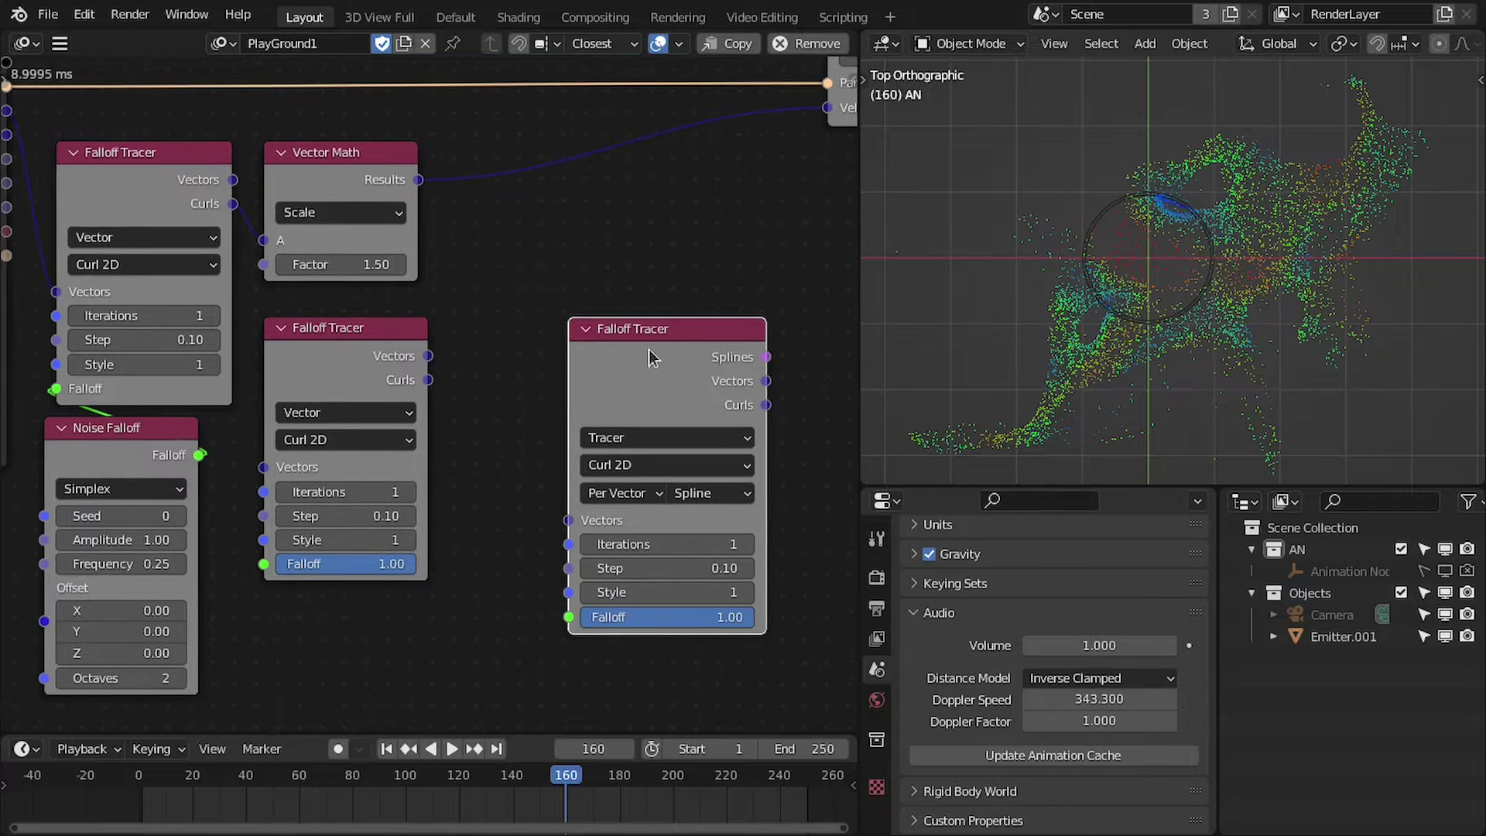
pyautogui.press('x')
# Examine the Vectors and Curls outputs of the remaining Vector-mode Falloff Tracer and the particle node network around it
pyautogui.scroll(3, 443, 363)
pyautogui.moveTo(433, 360); pyautogui.dragTo(526, 360, button='middle')
pyautogui.moveTo(521, 345); pyautogui.dragTo(700, 334)
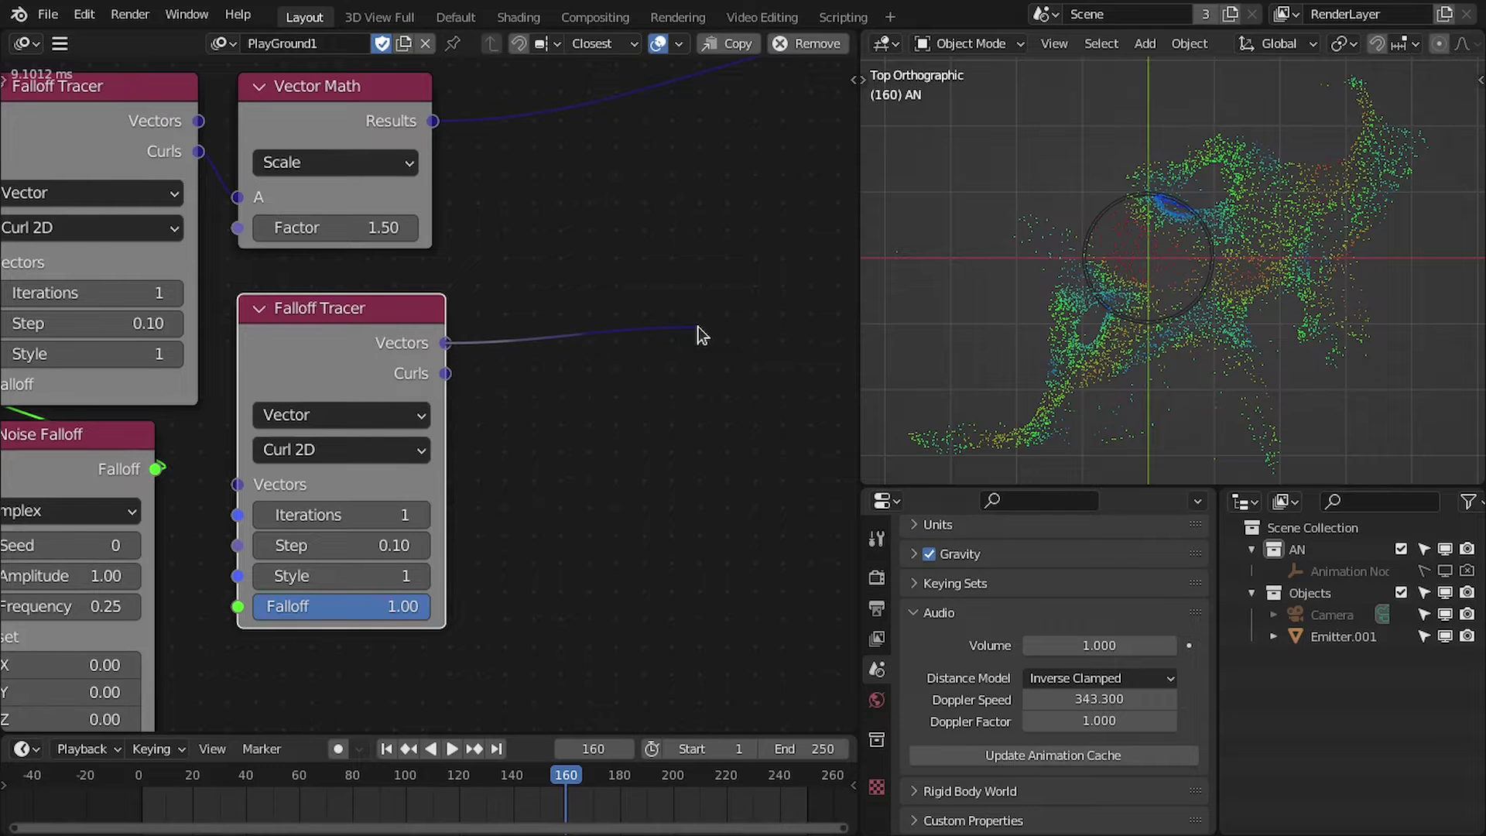
pyautogui.moveTo(659, 332); pyautogui.dragTo(650, 331)
pyautogui.moveTo(412, 318); pyautogui.dragTo(487, 315, button='middle')
pyautogui.scroll(1, 495, 312)
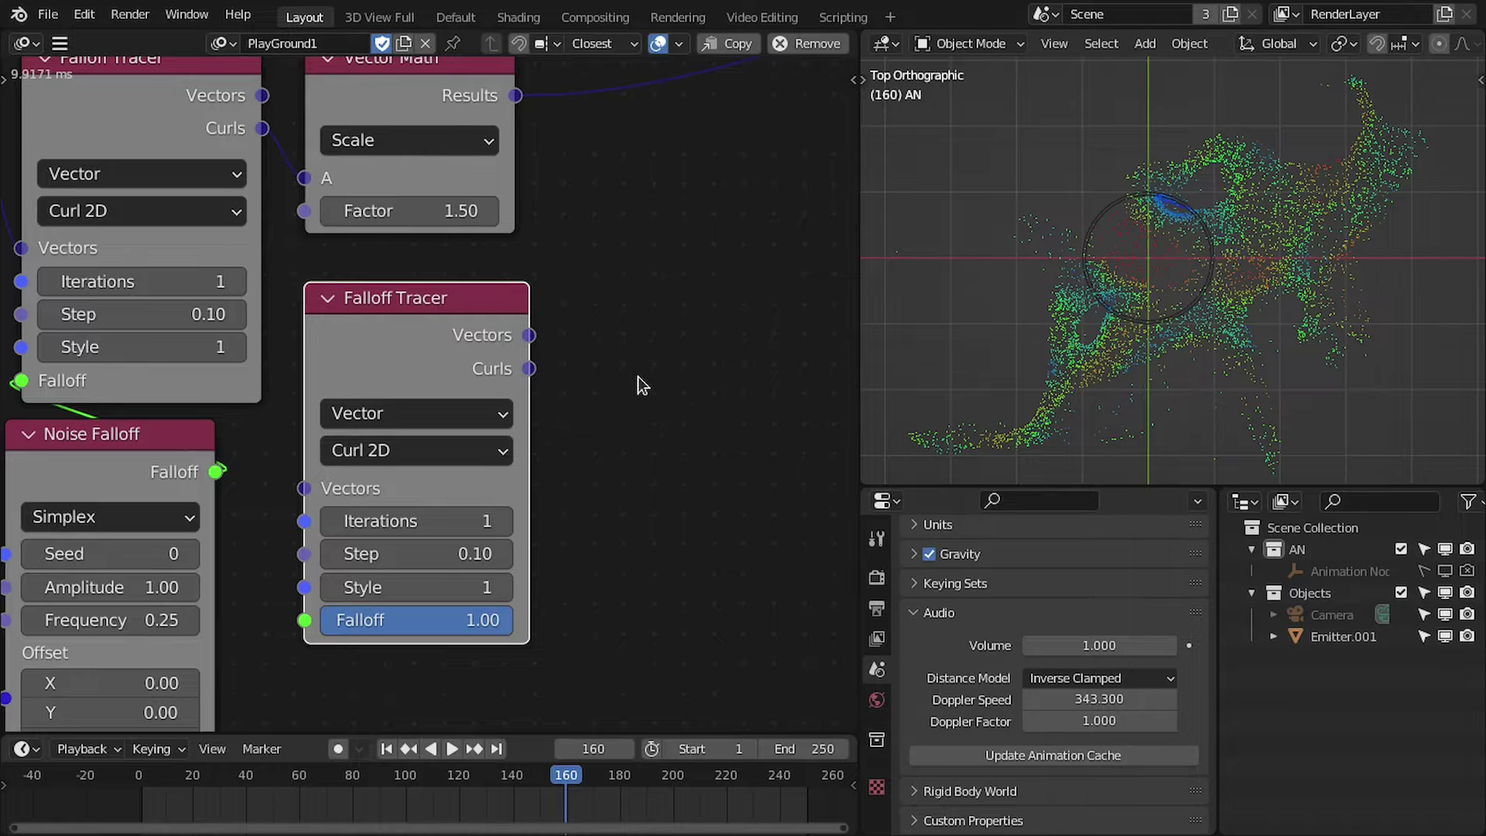
pyautogui.scroll(-4, 619, 379)
pyautogui.moveTo(536, 378); pyautogui.dragTo(639, 356, button='middle')
pyautogui.scroll(-2, 590, 387)
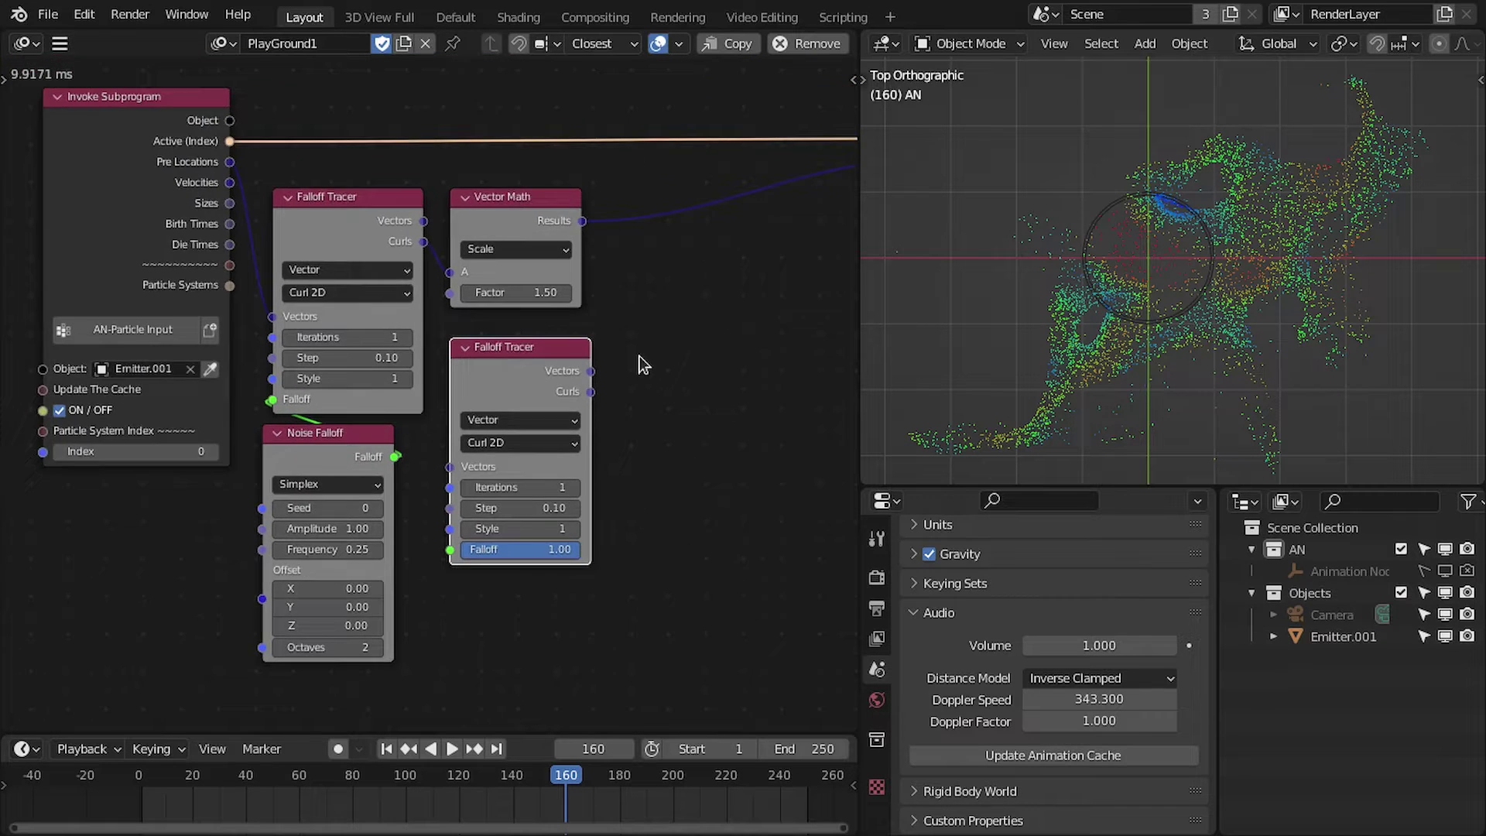
pyautogui.scroll(1, 639, 364)
pyautogui.moveTo(663, 275); pyautogui.dragTo(701, 307, button='middle')
pyautogui.scroll(-1, 701, 307)
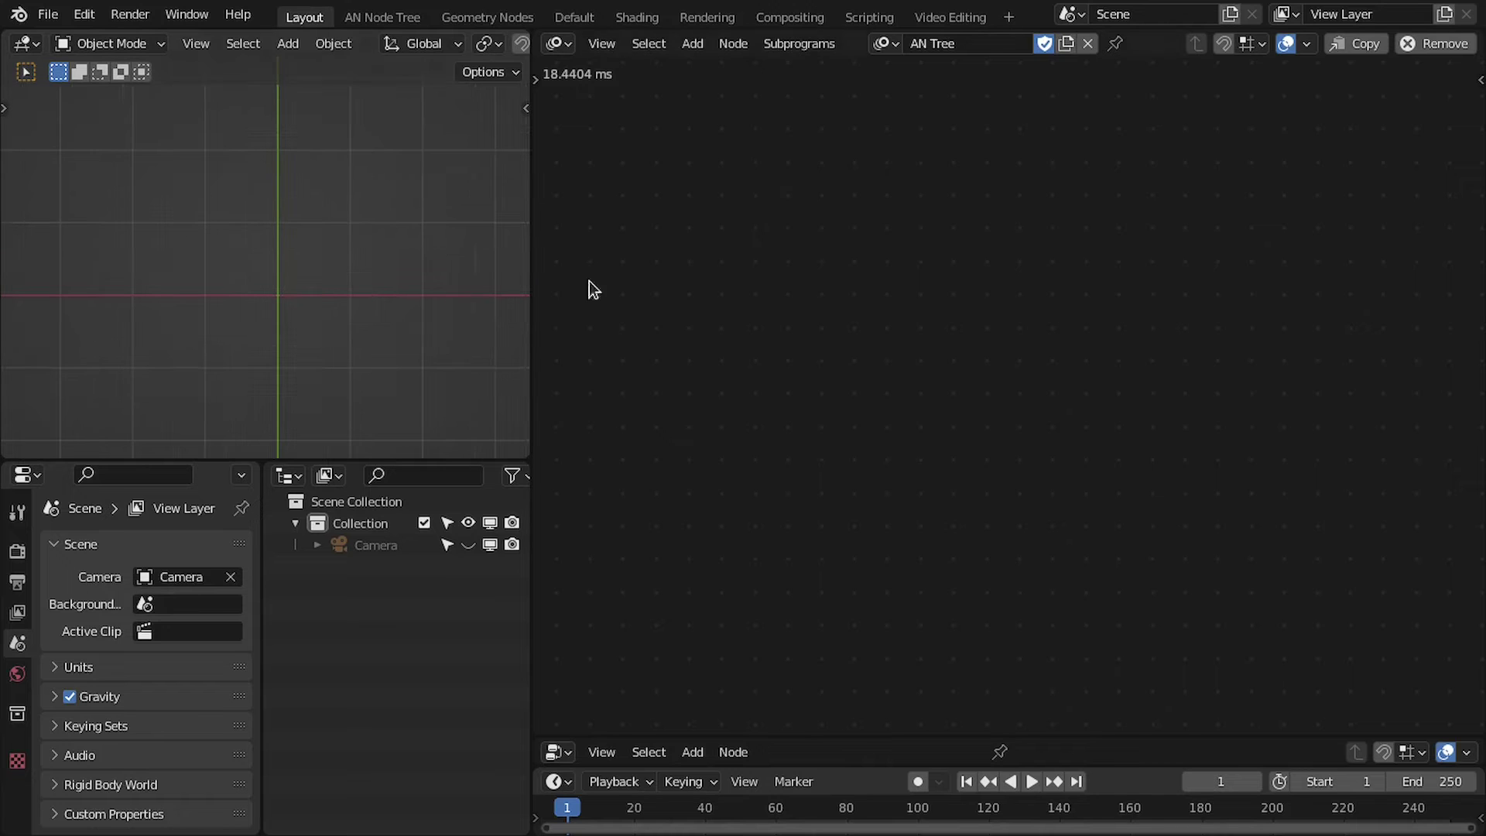
# Add a Falloff Tracer node to the empty AN Tree and set its mode to Vector
pyautogui.hotkey('shift', 'a')
pyautogui.click(955, 457)
pyautogui.click(845, 291)
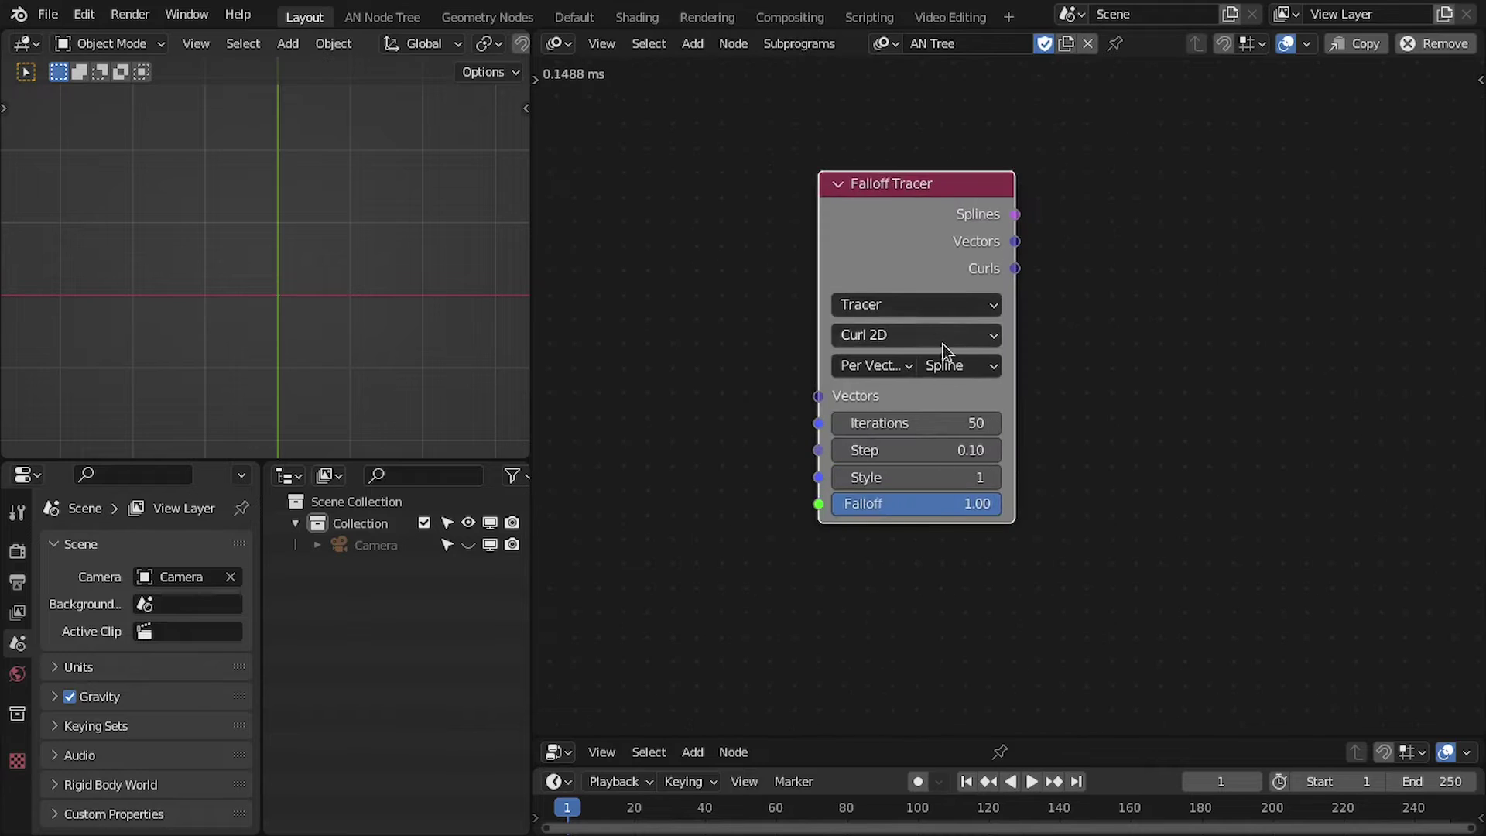
pyautogui.scroll(2, 941, 317)
pyautogui.click(879, 279)
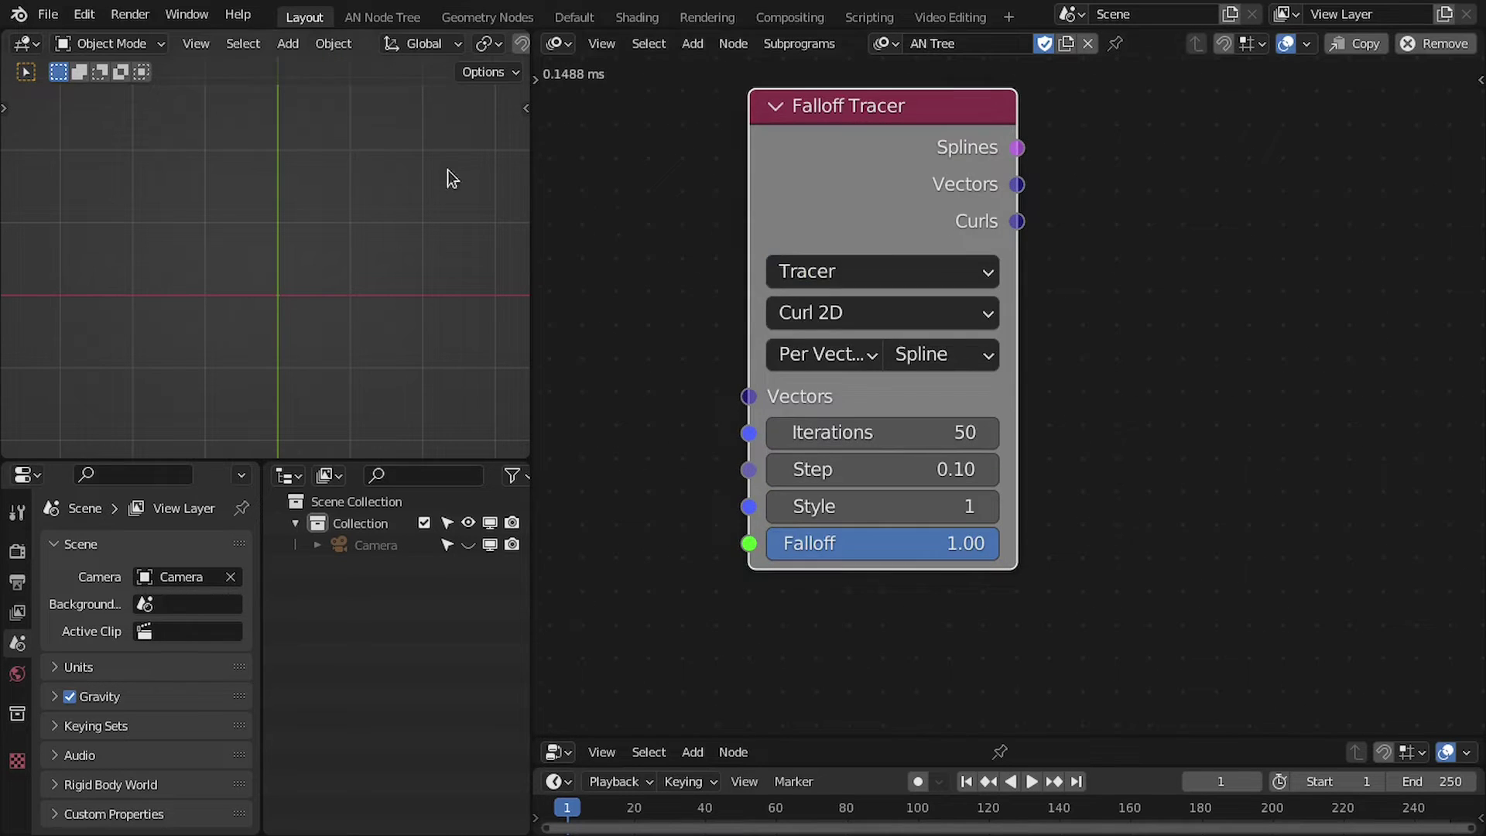
pyautogui.scroll(-1, 869, 276)
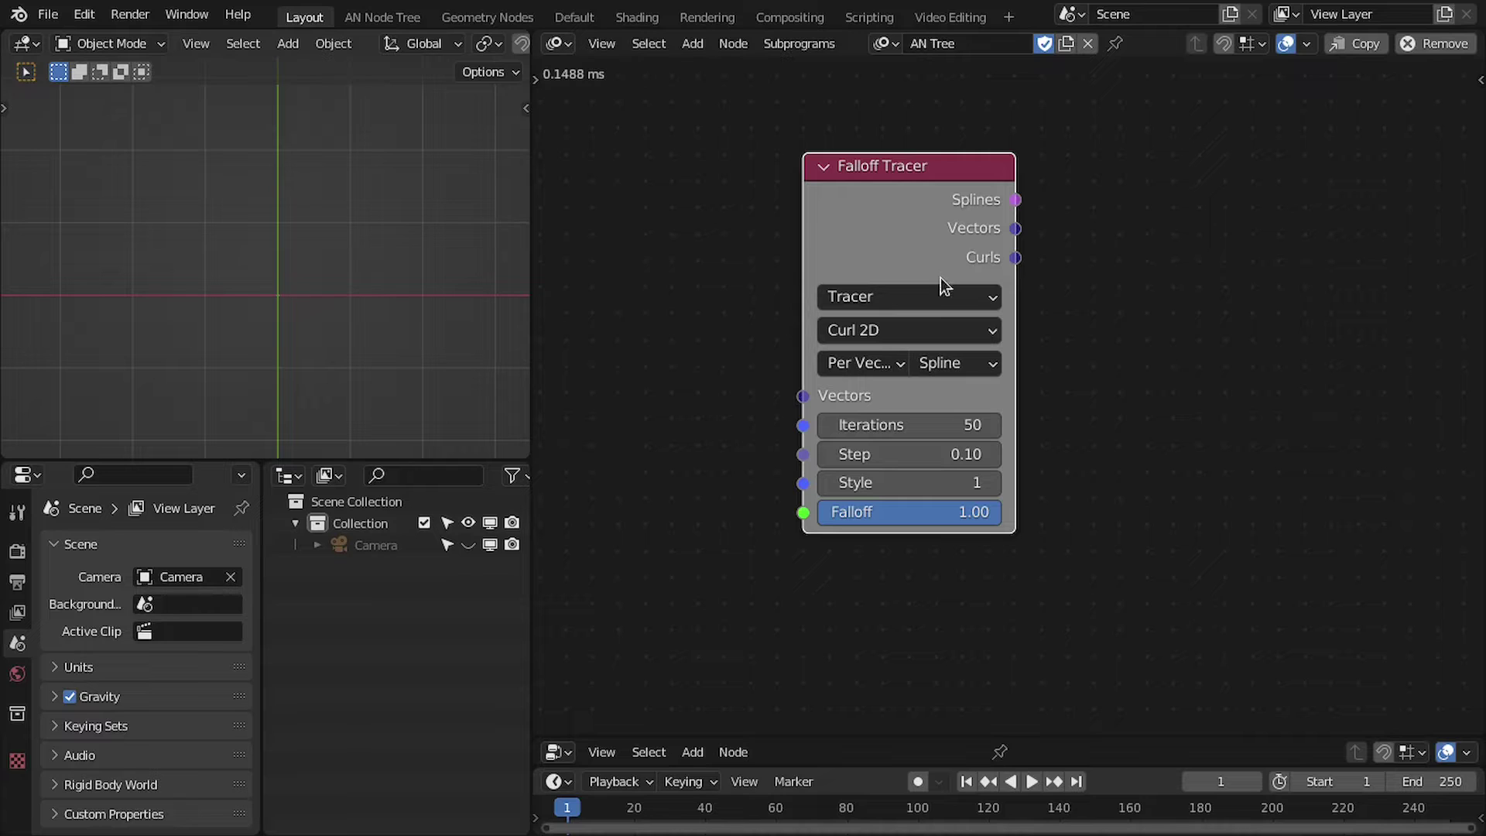
pyautogui.click(910, 296)
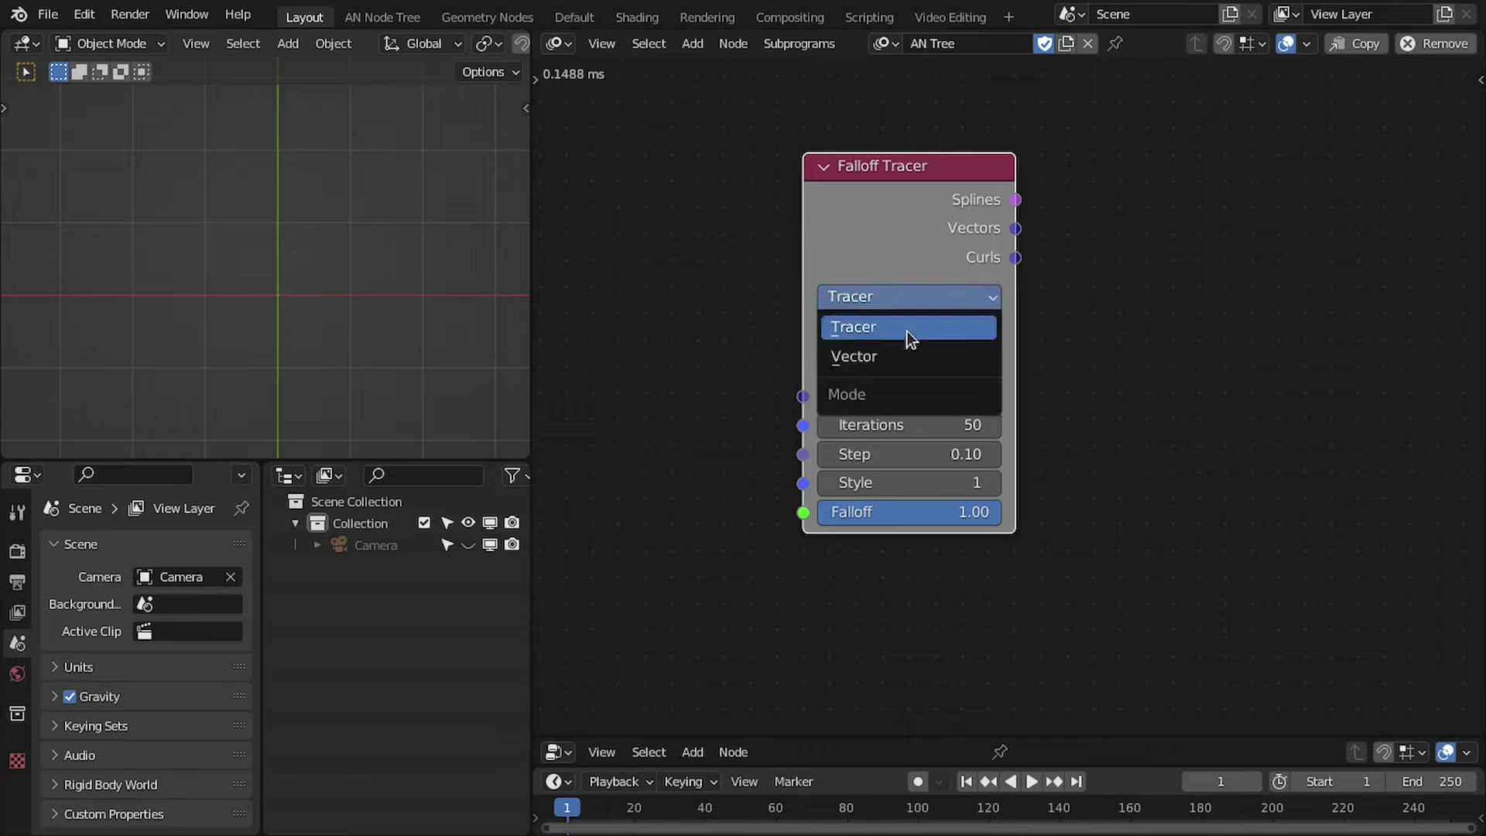
pyautogui.click(883, 356)
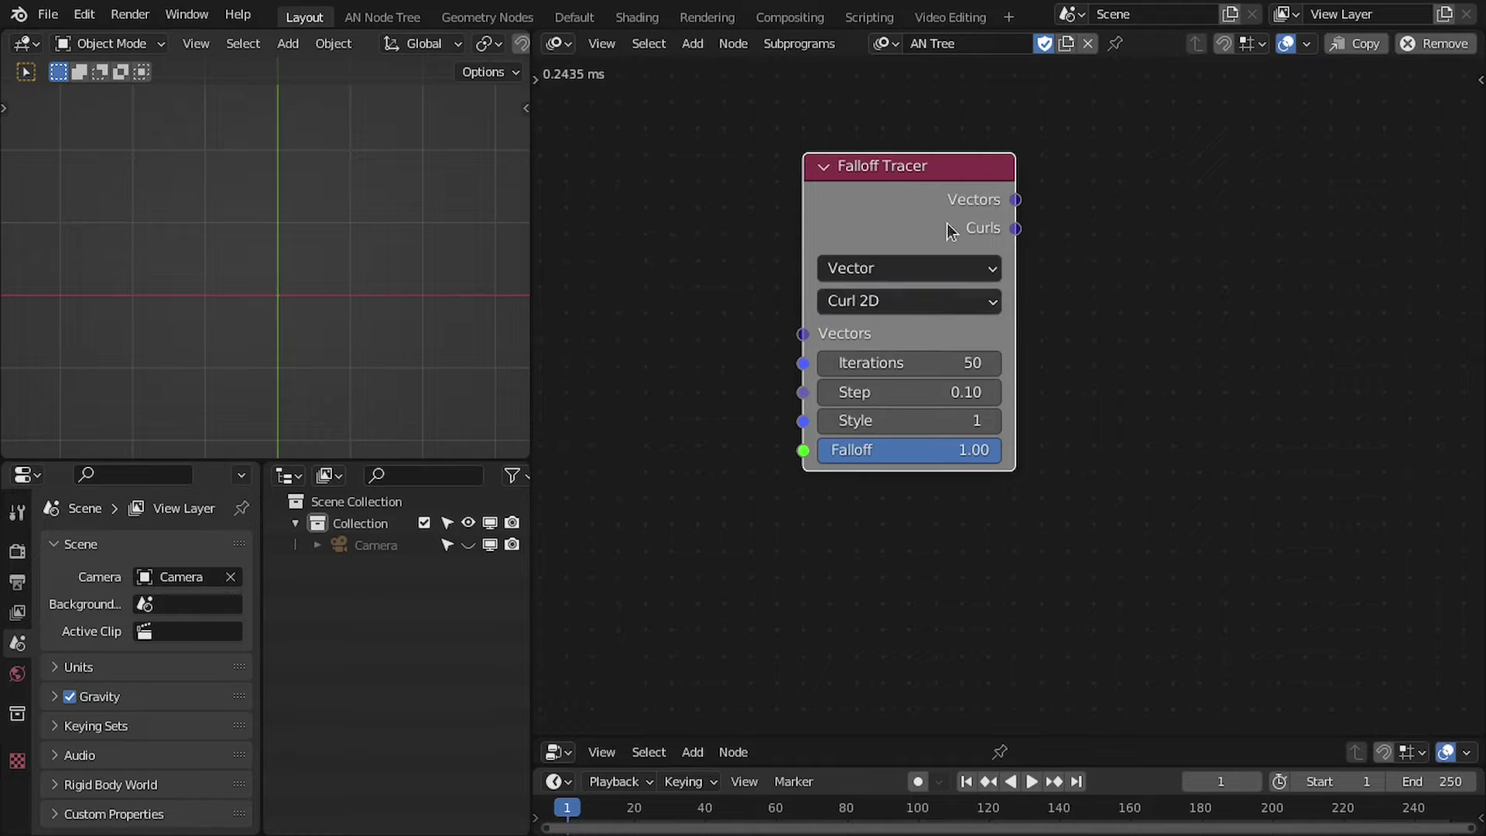
# Add a Distribute Matrices node in front of the Falloff Tracer
pyautogui.press('Home')
pyautogui.hotkey('shift', 'a')
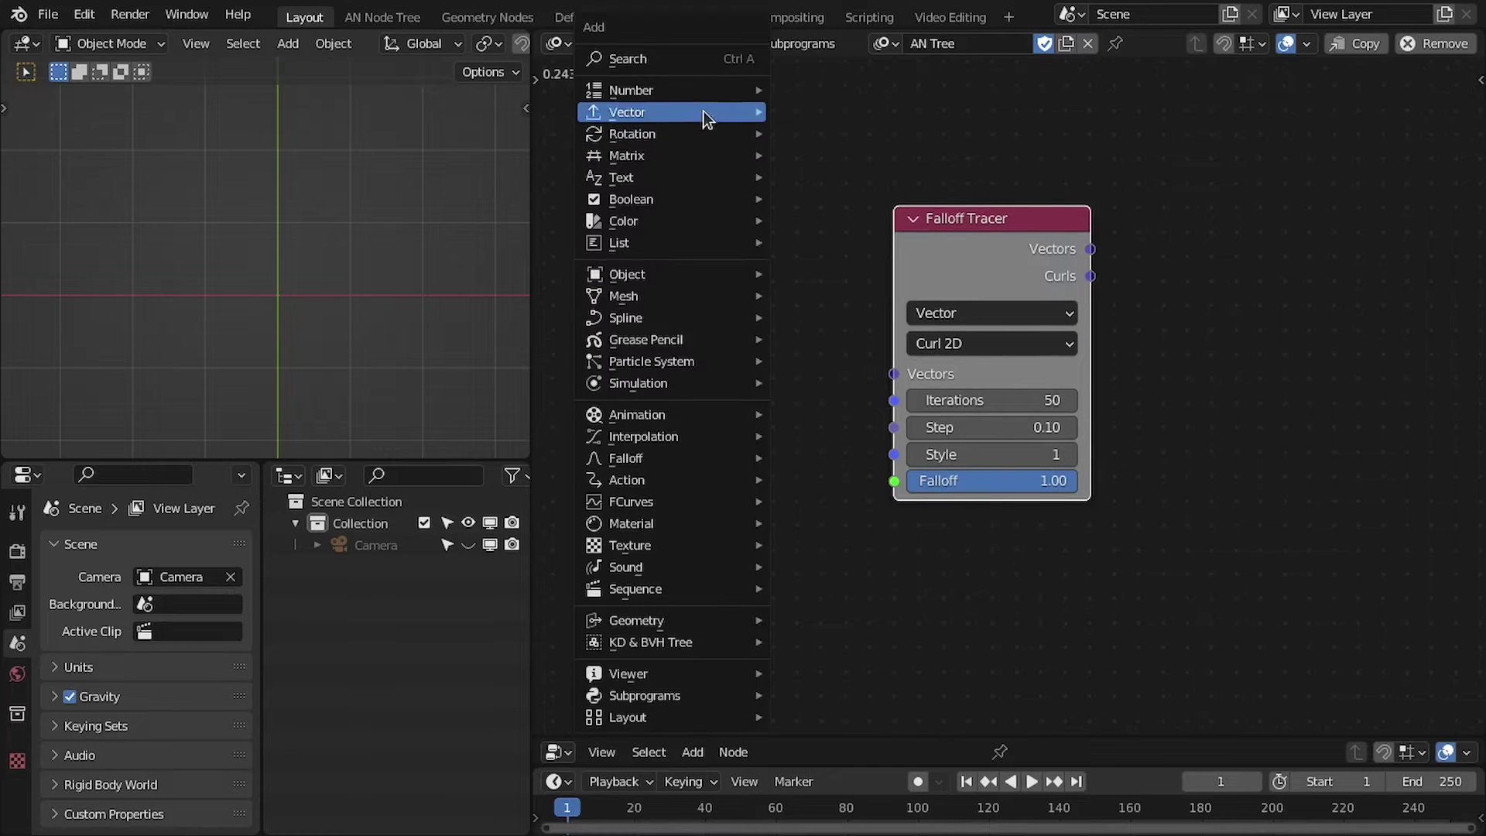
pyautogui.click(663, 56)
pyautogui.write('distr')
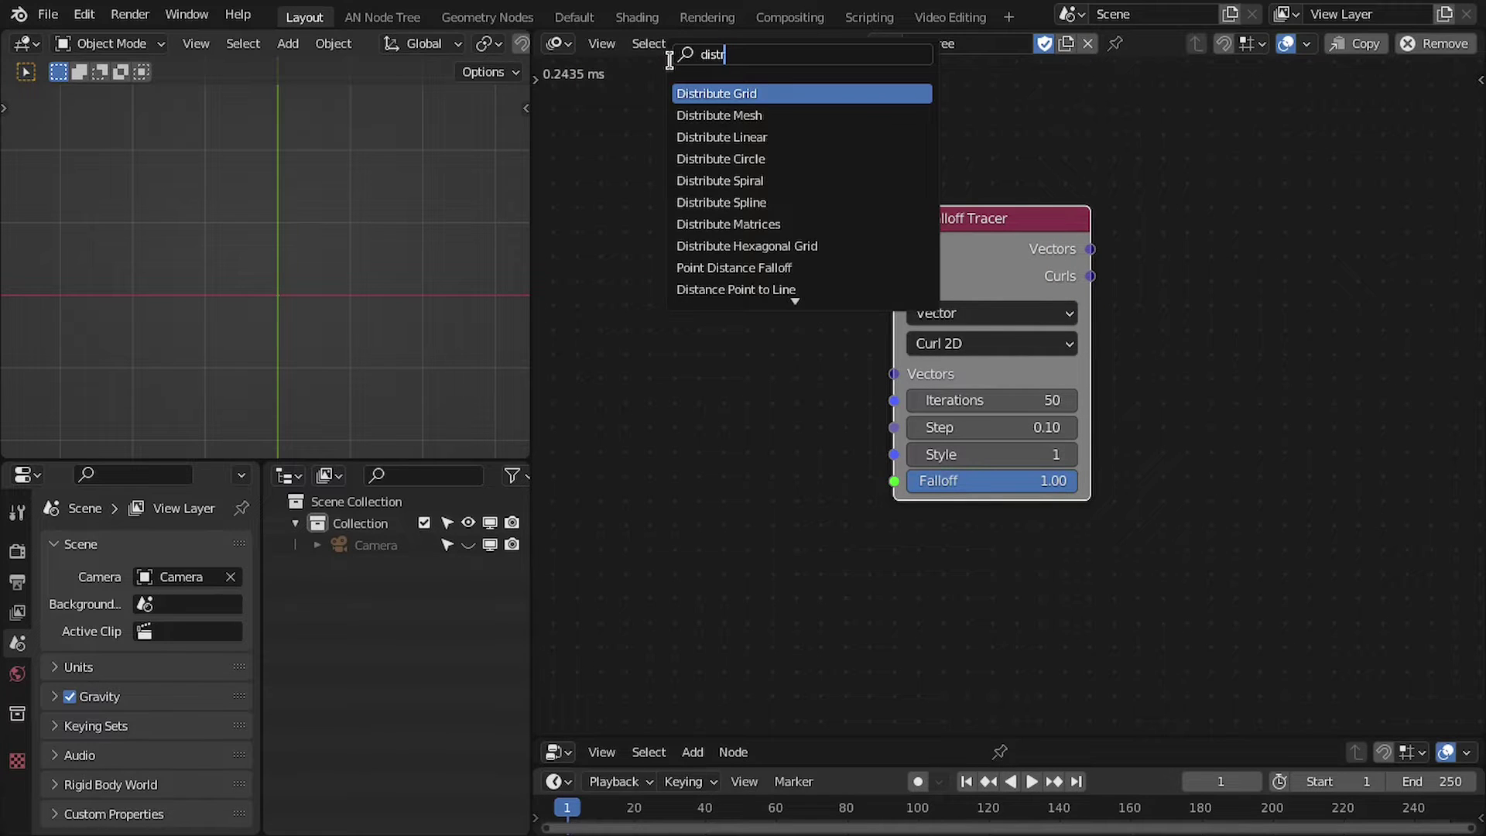
pyautogui.press('Return')
pyautogui.click(567, 111)
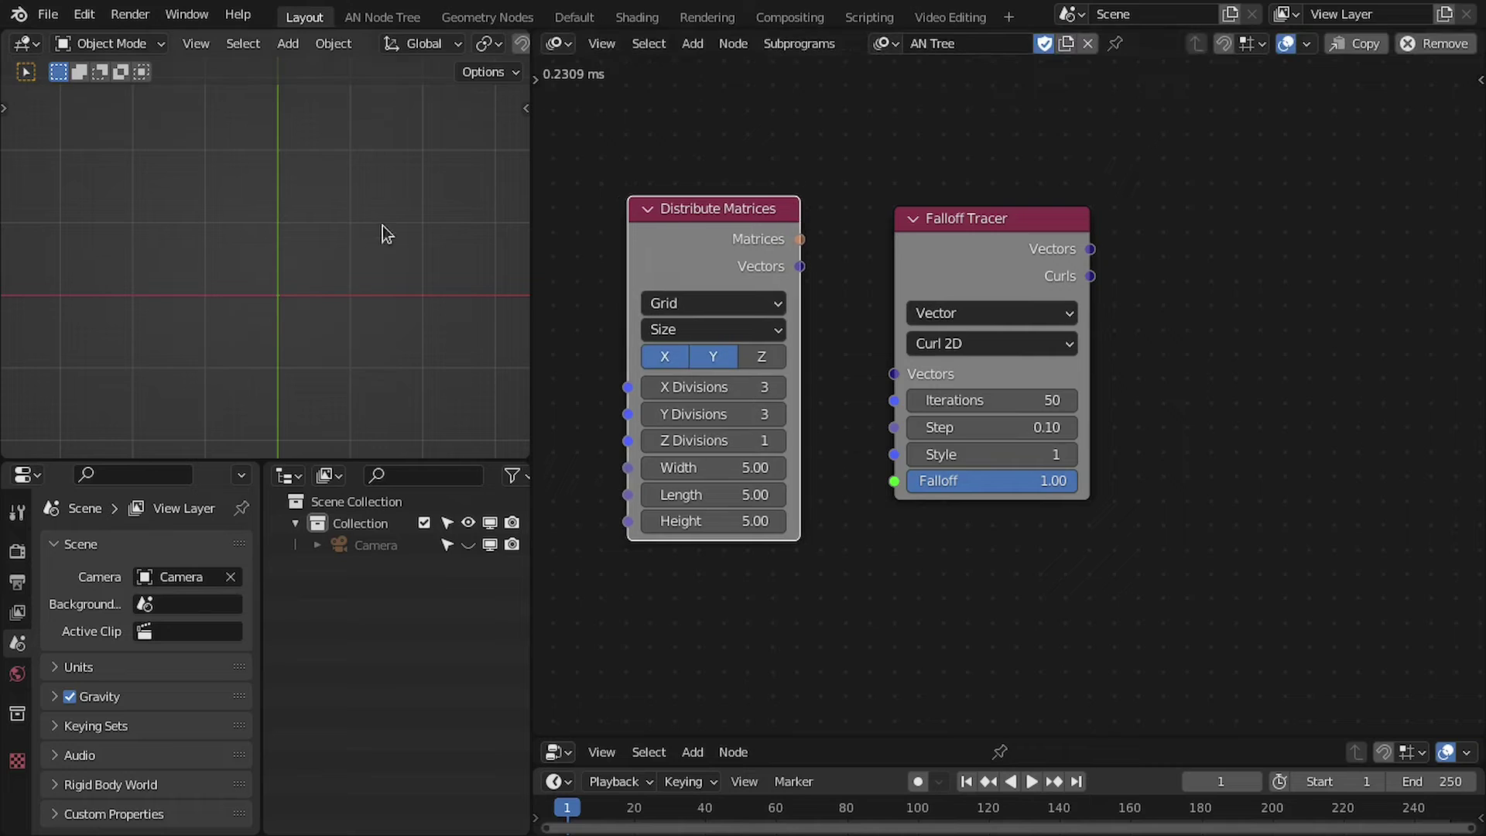
# Set the Distribute Matrices node to Circle and connect its Vectors output to the Falloff Tracer's Vectors input
pyautogui.click(666, 302)
pyautogui.click(702, 386)
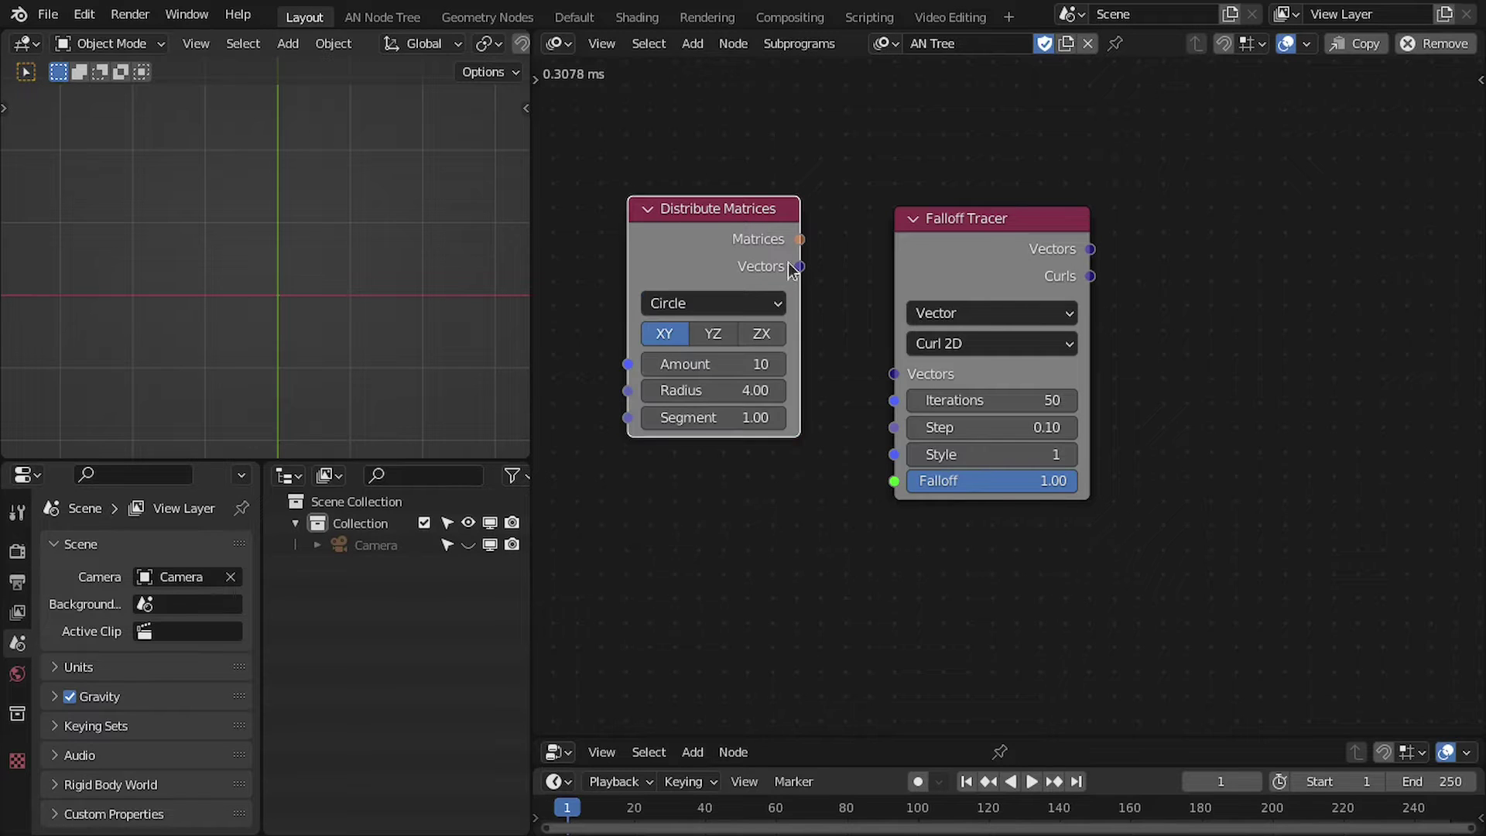
pyautogui.moveTo(858, 402); pyautogui.dragTo(893, 374)
pyautogui.moveTo(958, 270); pyautogui.dragTo(918, 257)
# Add a 3D Viewer node below the Falloff Tracer and feed it the Distribute Matrices node's Vectors output
pyautogui.hotkey('shift', 'a')
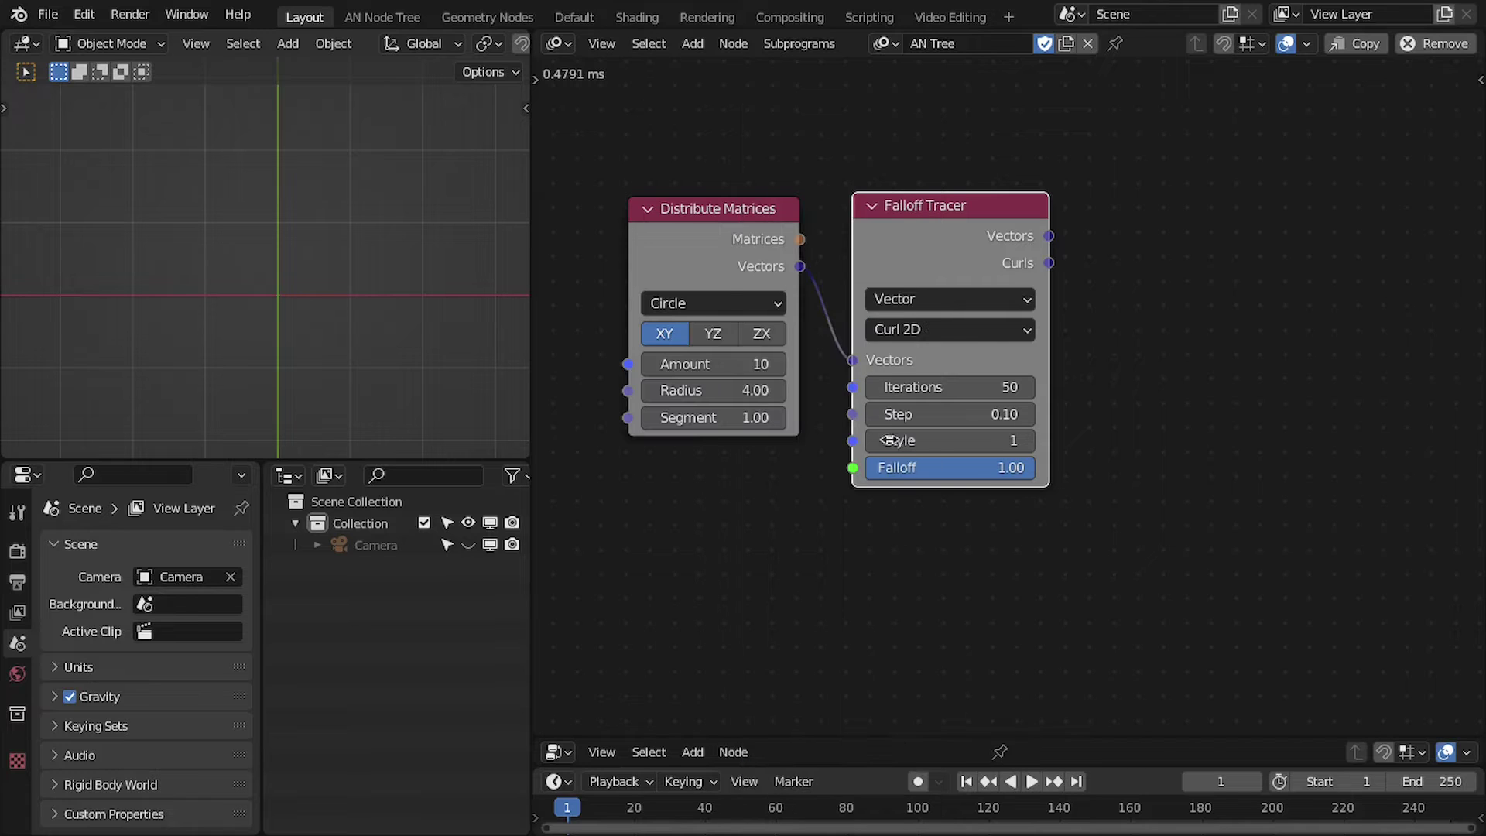
pyautogui.hotkey('shift', 'a')
pyautogui.moveTo(774, 765)
pyautogui.click(977, 699)
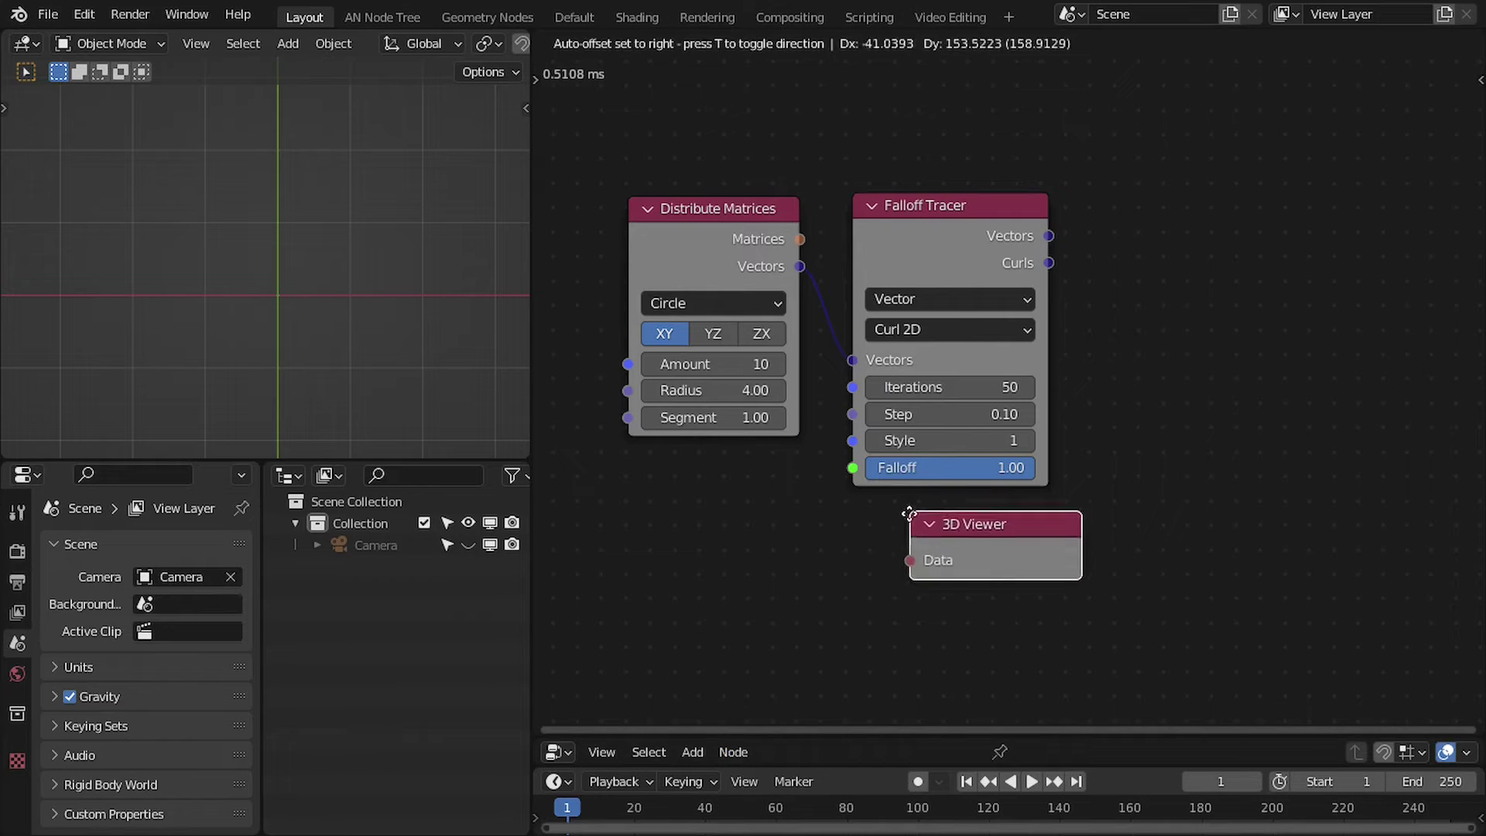
pyautogui.moveTo(880, 619); pyautogui.dragTo(872, 576)
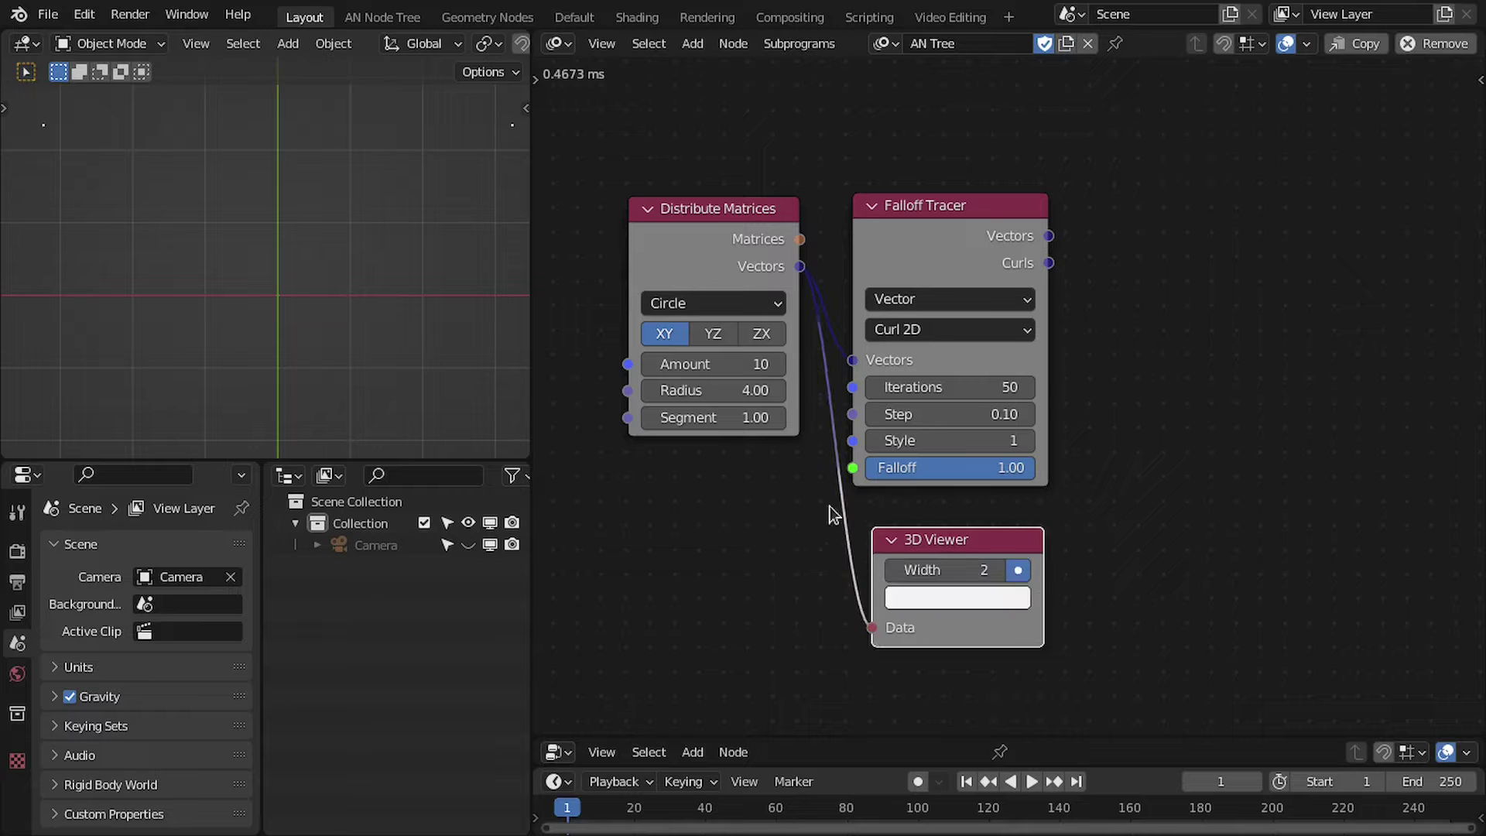
# Set the circle distribution's radius to 1 and its amount to 50
pyautogui.click(725, 389)
pyautogui.write('1')
pyautogui.press('Return')
pyautogui.click(735, 363)
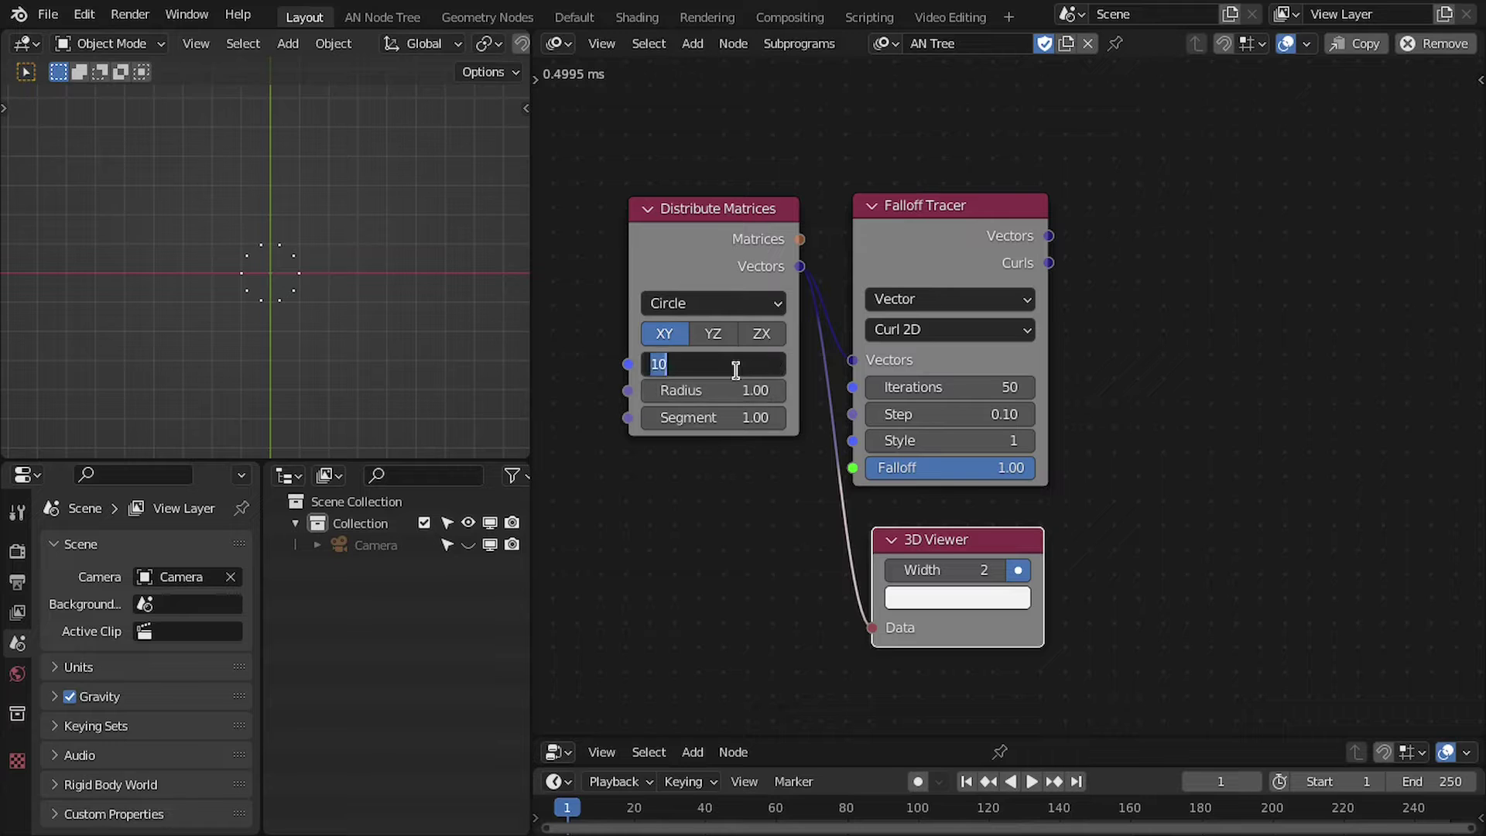
pyautogui.press('Return')
# Move the 3D Viewer beyond the Falloff Tracer and replace its link with one from the tracer's Vectors output
pyautogui.hscroll(3, 1051, 232)
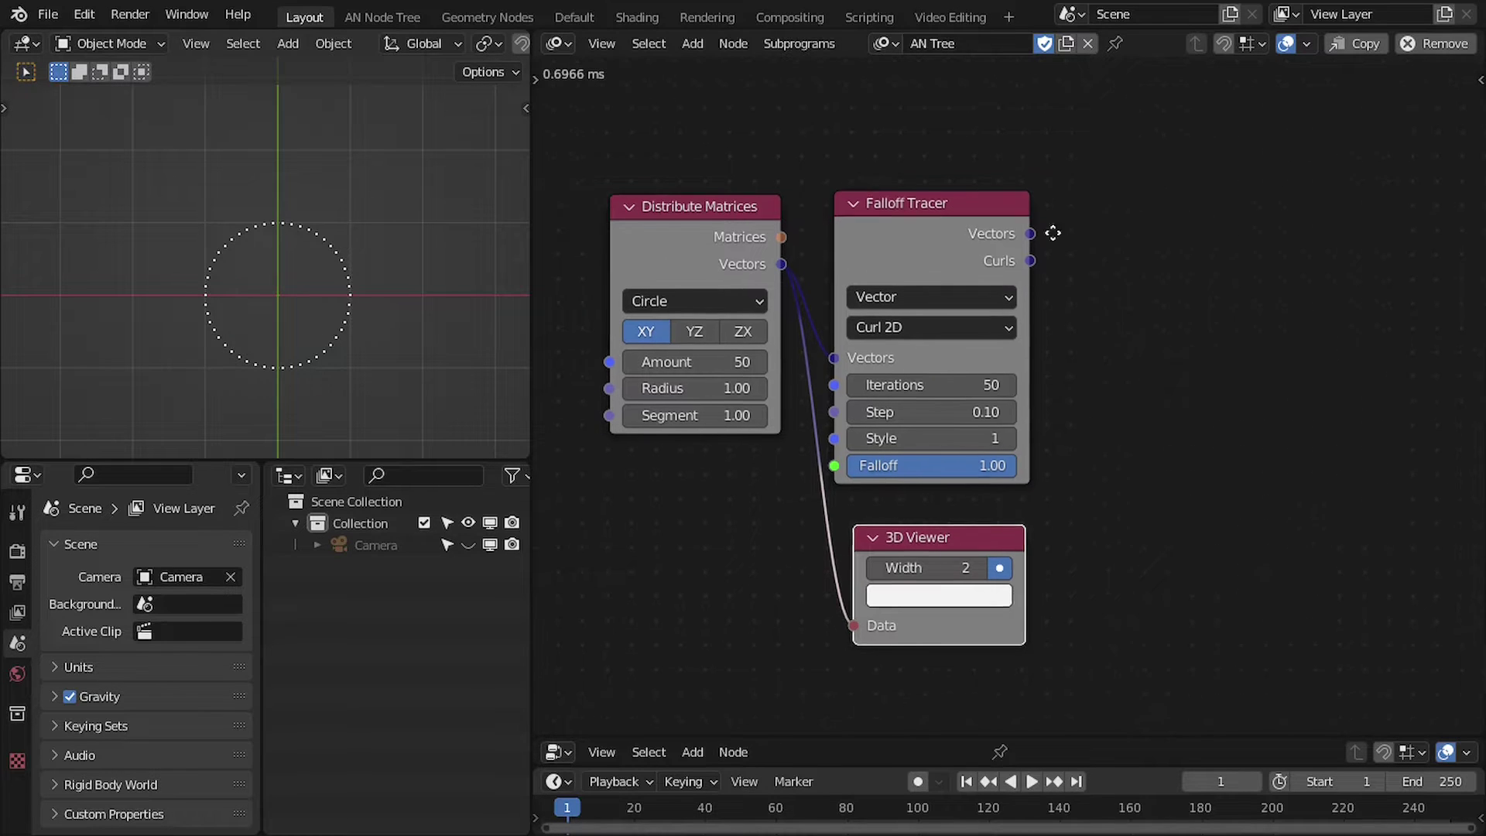
pyautogui.moveTo(875, 539); pyautogui.dragTo(1139, 224)
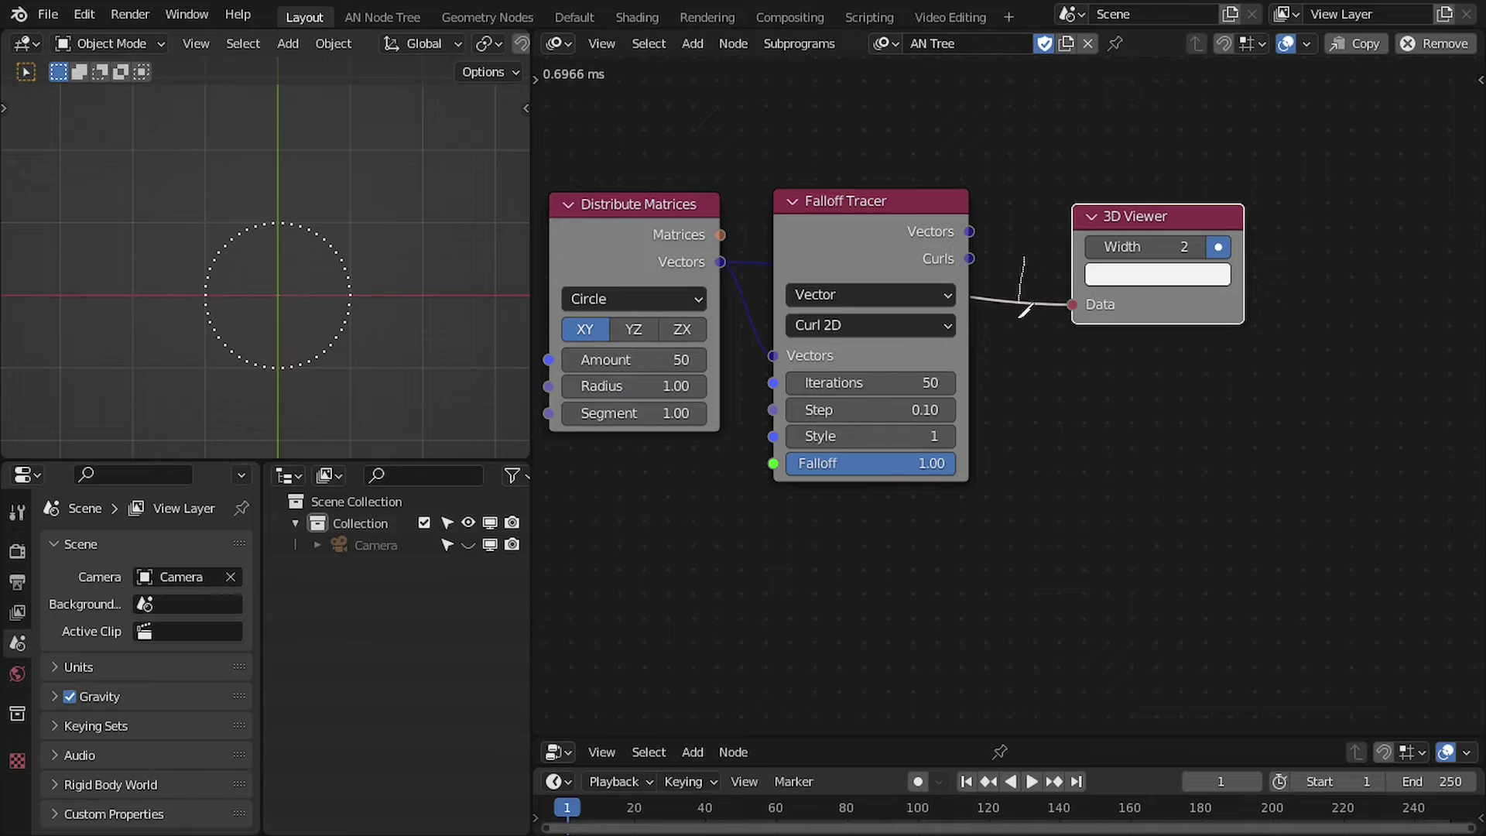
pyautogui.keyDown('ctrl'); pyautogui.moveTo(1023, 303); pyautogui.dragTo(1023, 306, button='right'); pyautogui.keyUp('ctrl')
pyautogui.moveTo(969, 231); pyautogui.dragTo(1071, 304)
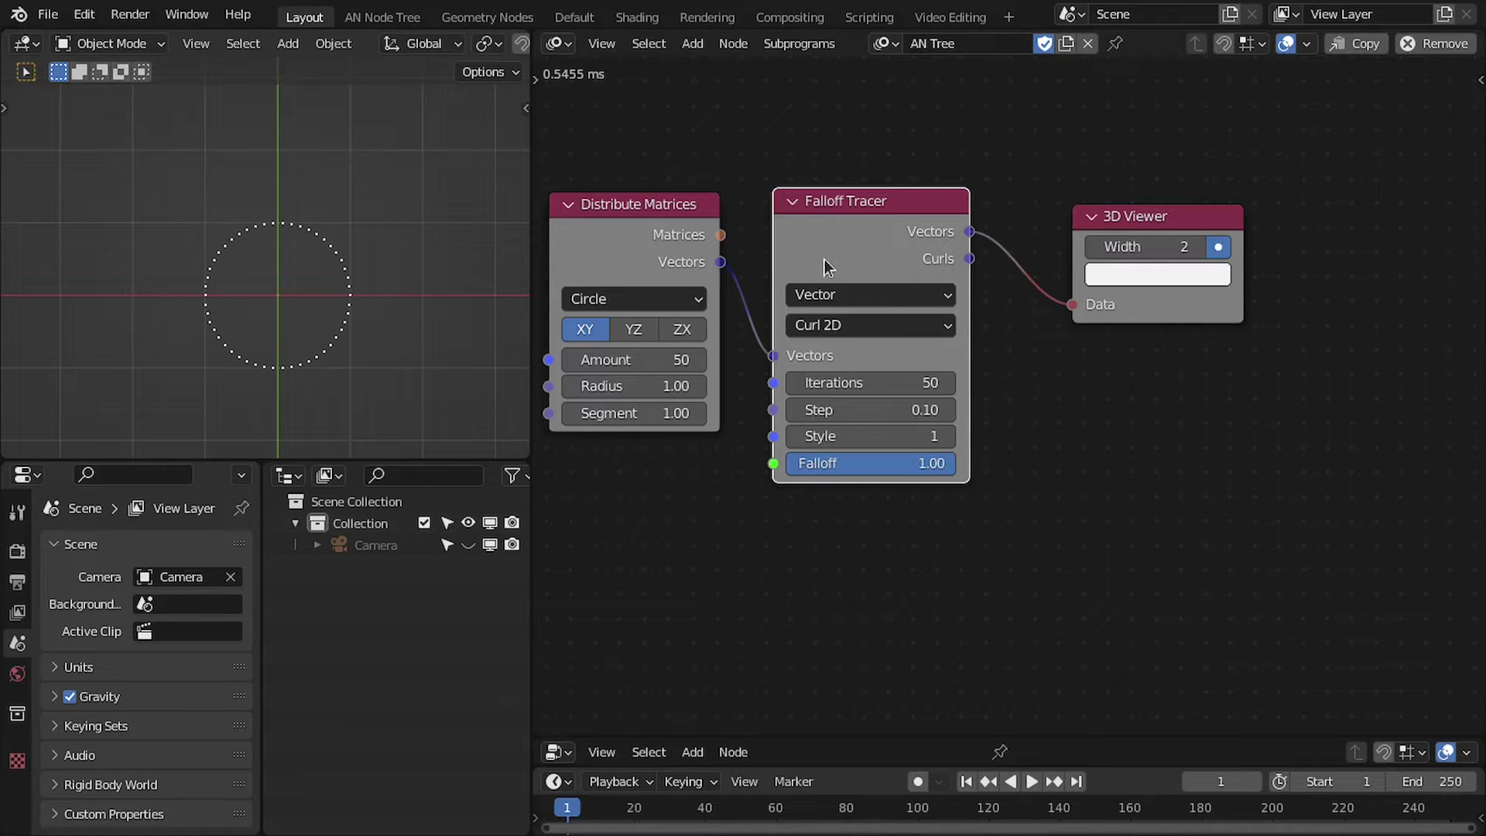
# Add a Noise Falloff node below Distribute Matrices and connect its output to the Falloff Tracer's Falloff input
pyautogui.scroll(-2, 1159, 278)
pyautogui.scroll(1, 967, 316)
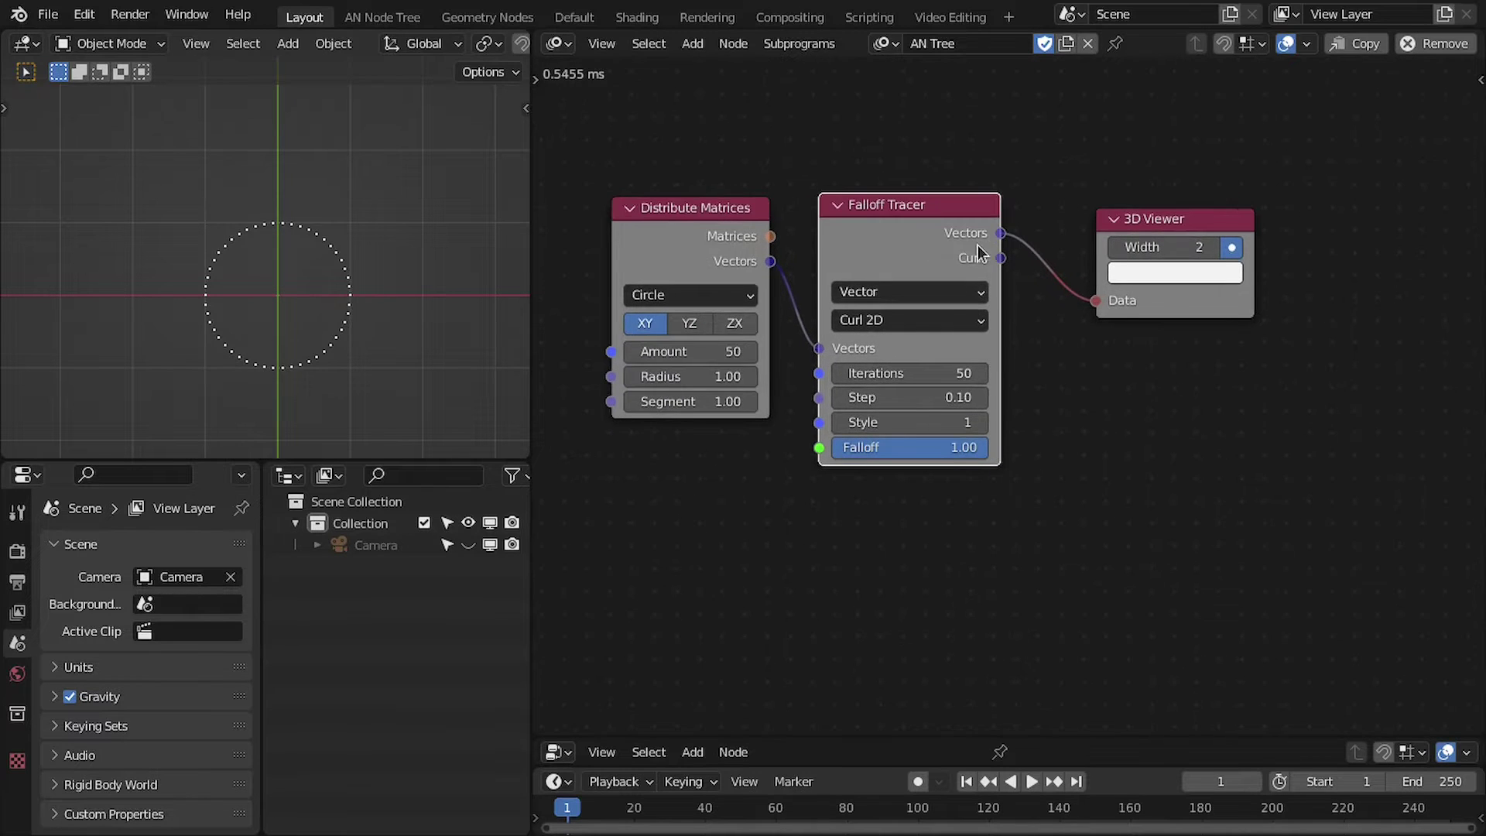
pyautogui.moveTo(978, 246); pyautogui.dragTo(1007, 247, button='middle')
pyautogui.scroll(-2, 305, 319)
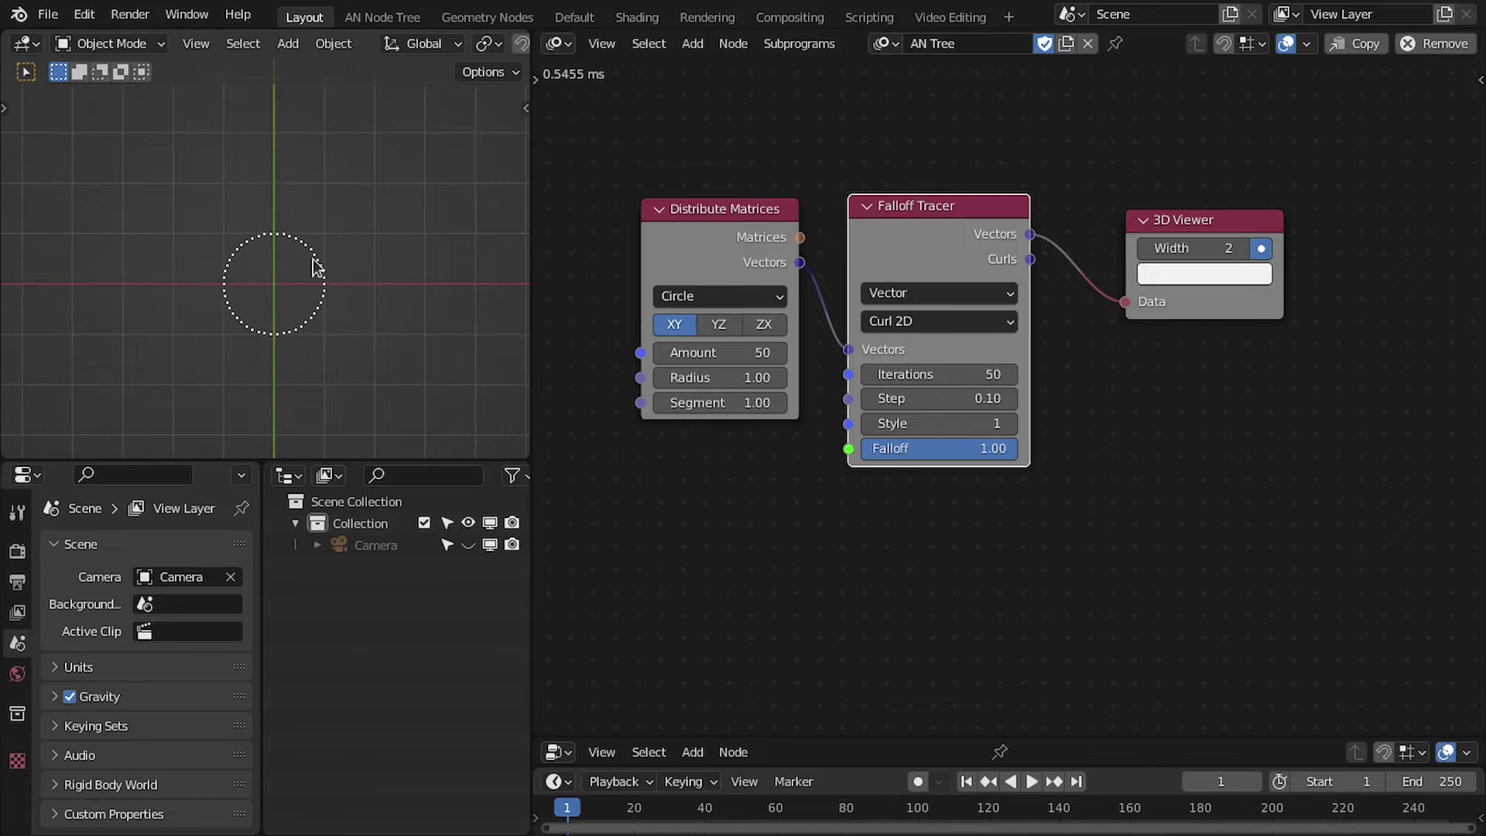
pyautogui.hotkey('shift', 'a')
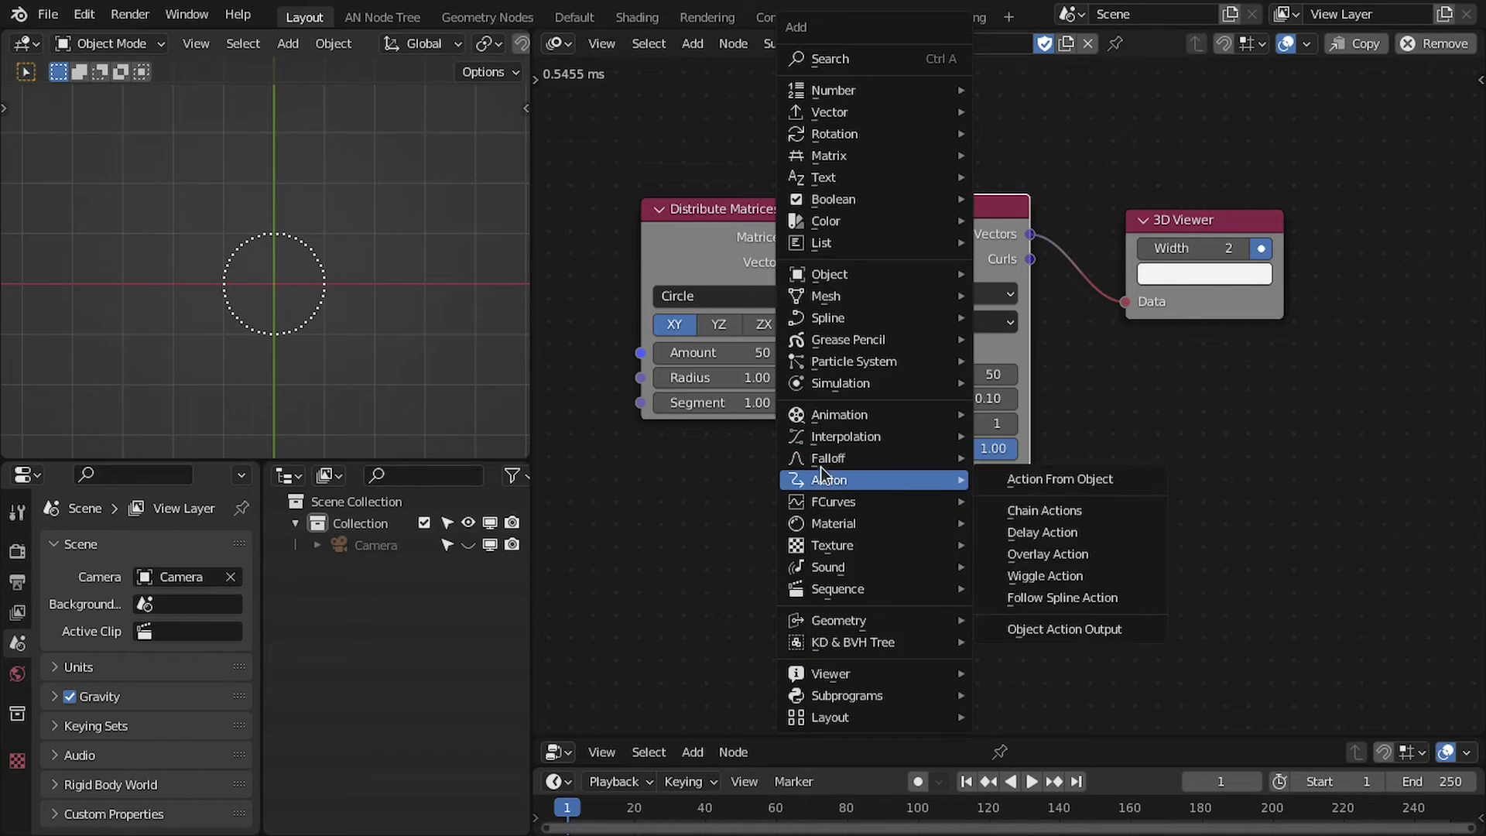
pyautogui.moveTo(820, 458)
pyautogui.scroll(4, 1083, 47)
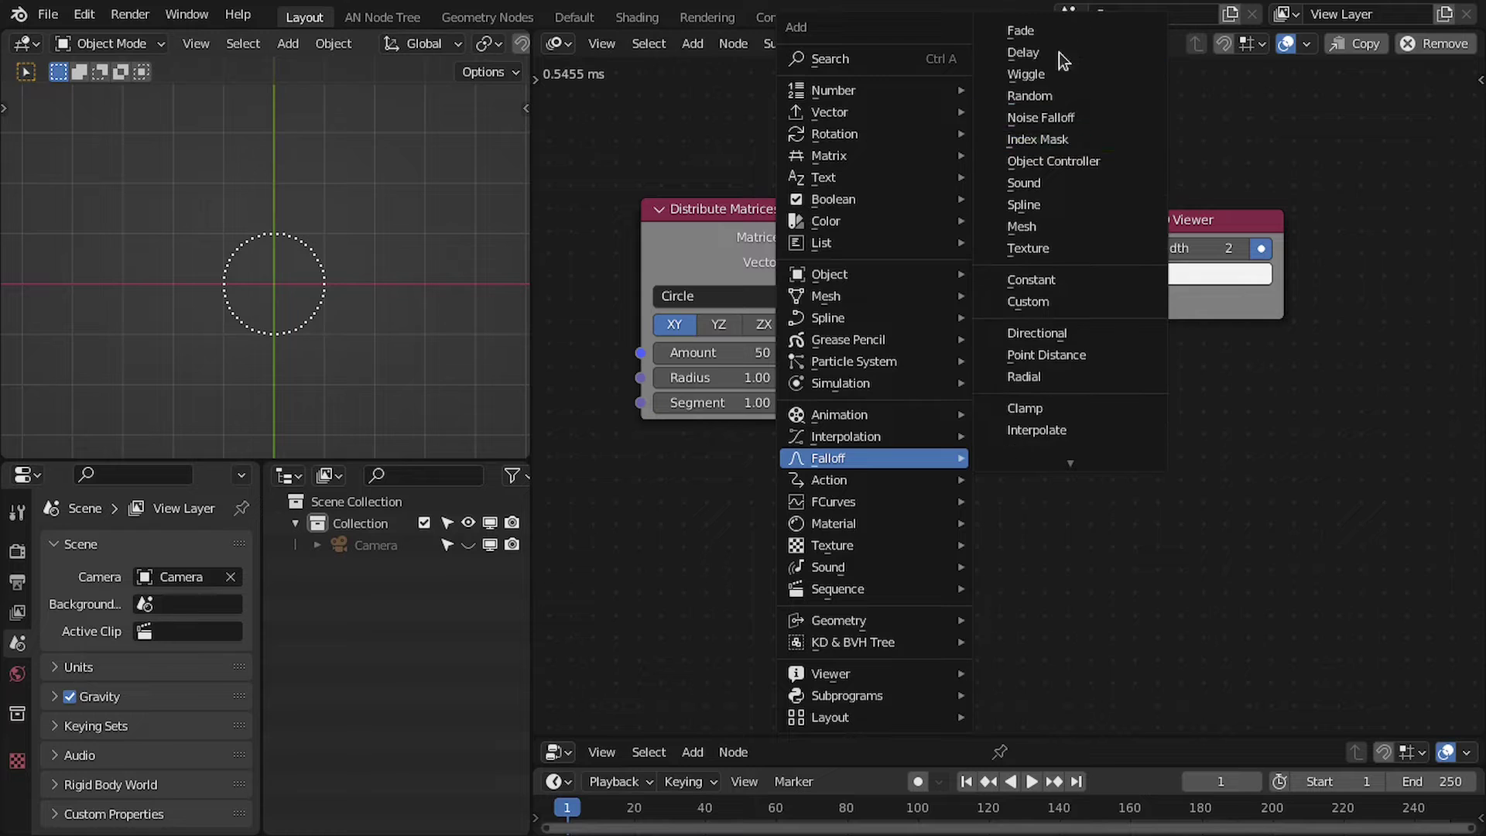
pyautogui.click(1068, 118)
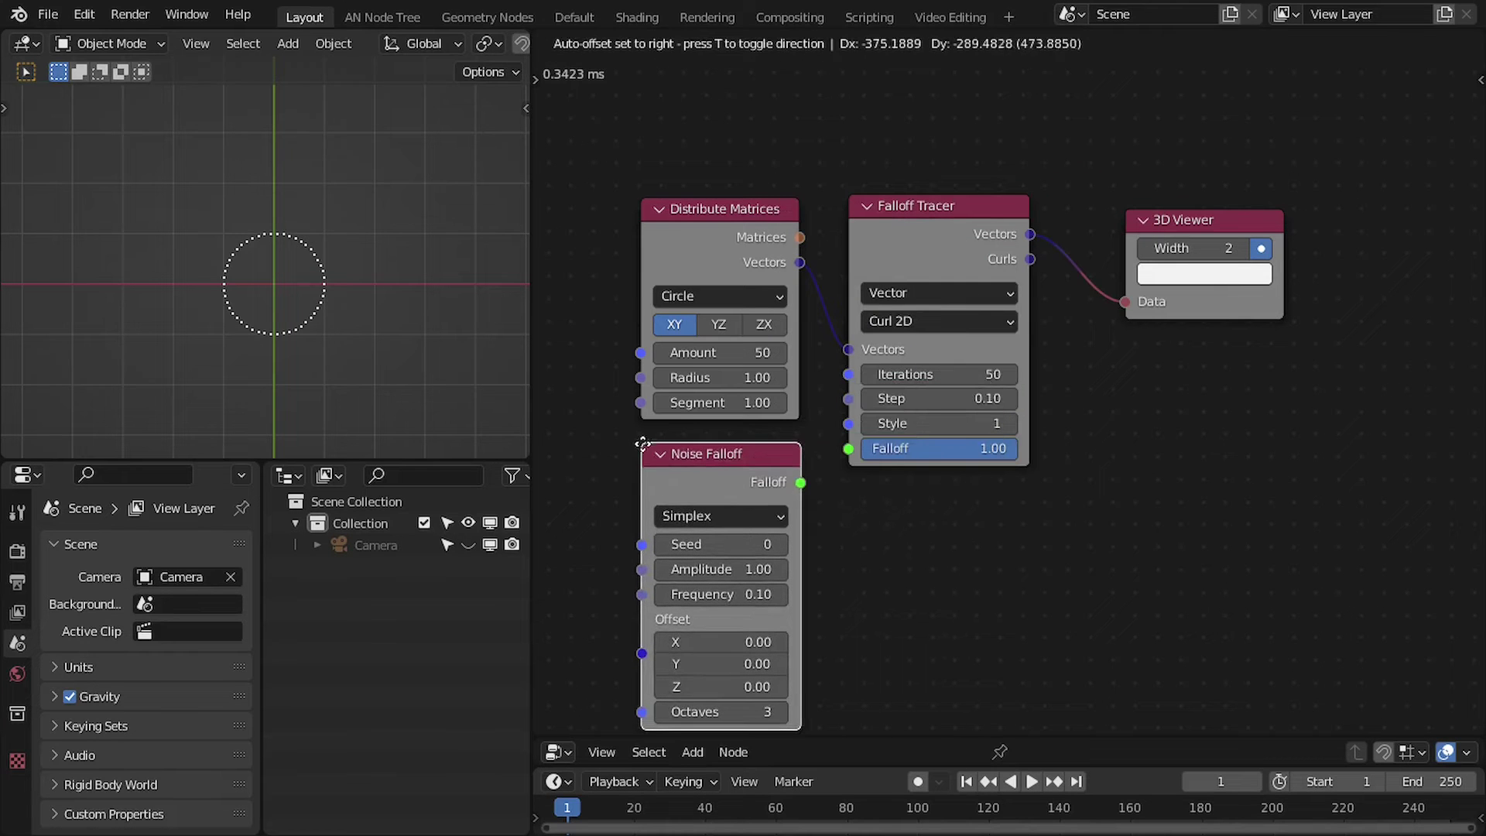
pyautogui.click(786, 489)
pyautogui.moveTo(872, 469); pyautogui.dragTo(873, 469)
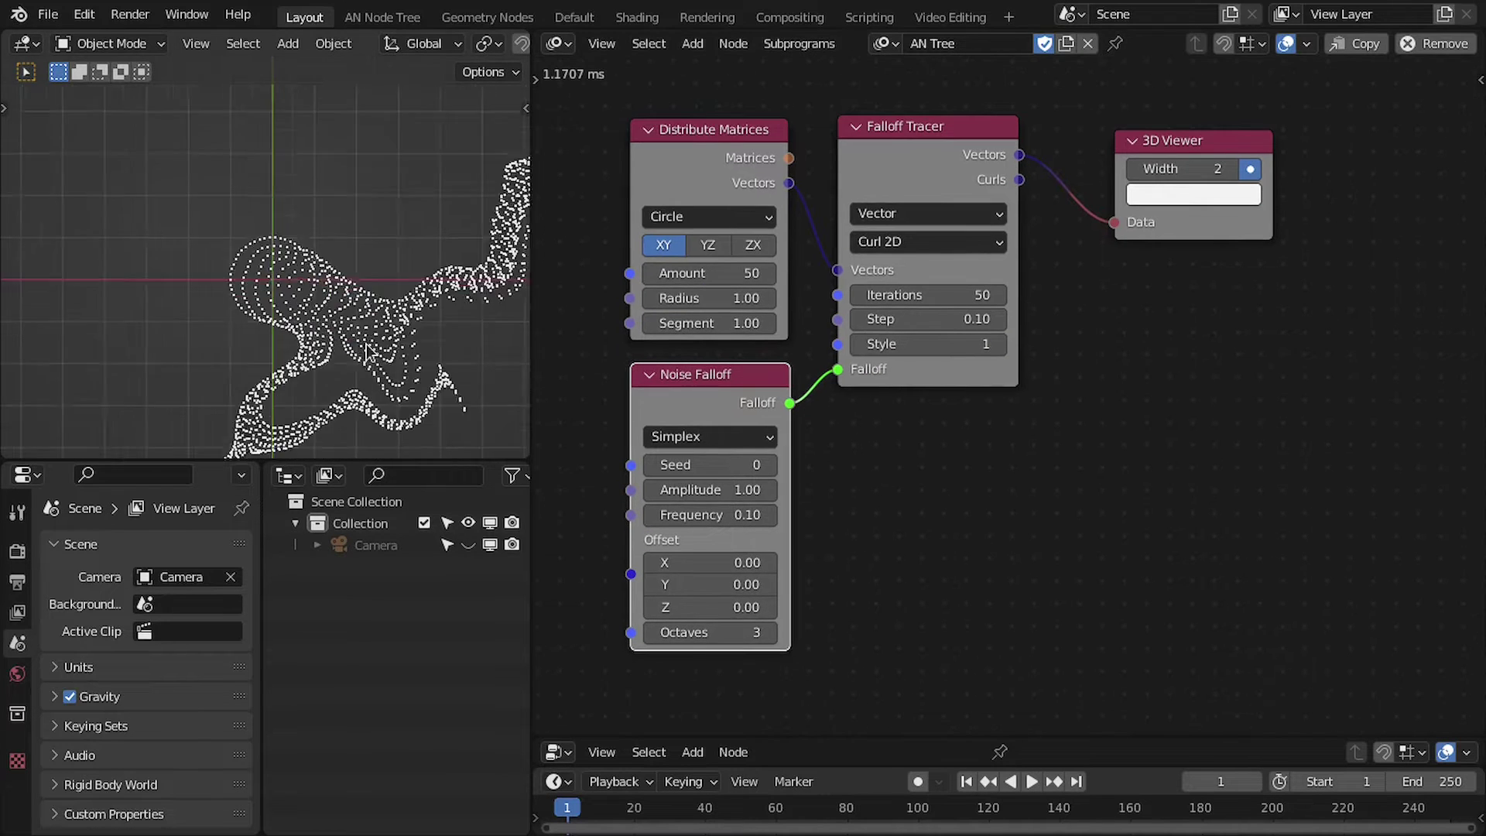
# Lower the Noise Falloff node's octaves to 2
pyautogui.scroll(1, 787, 563)
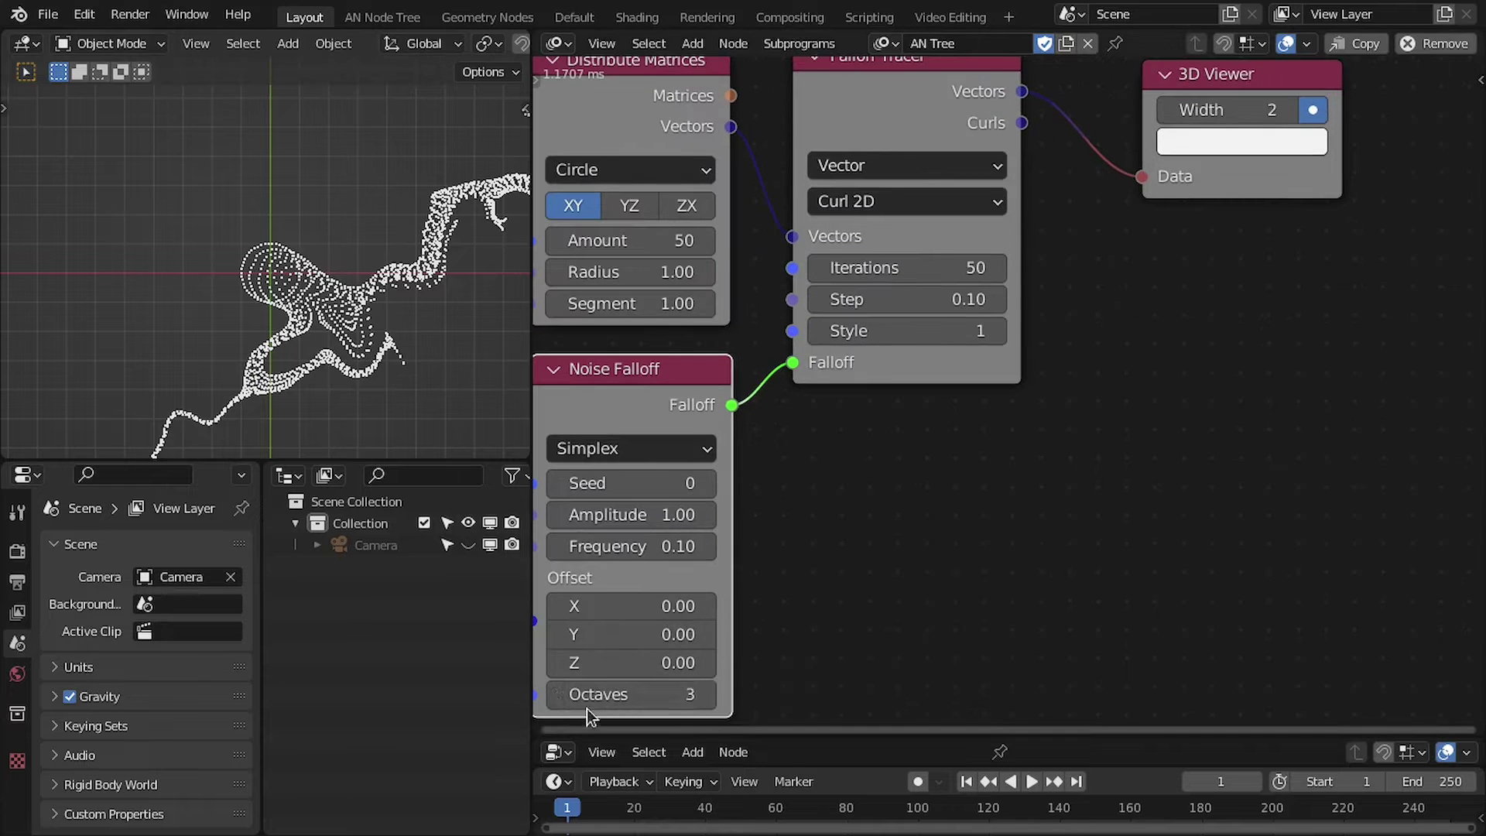
pyautogui.click(556, 694)
pyautogui.moveTo(761, 613); pyautogui.dragTo(902, 531, button='middle')
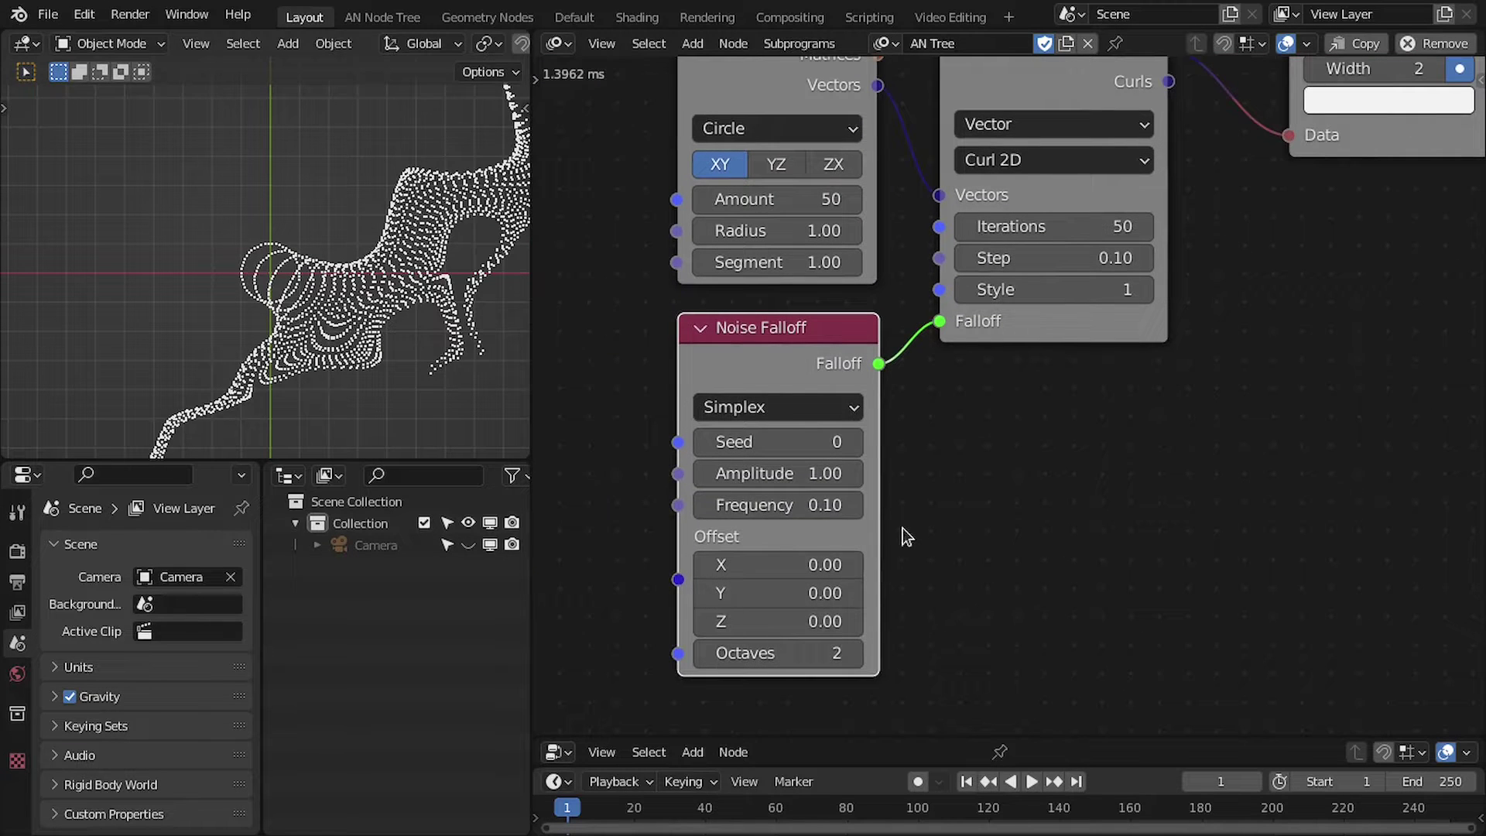
# Set the Noise Falloff node's frequency to 0.25
pyautogui.click(800, 503)
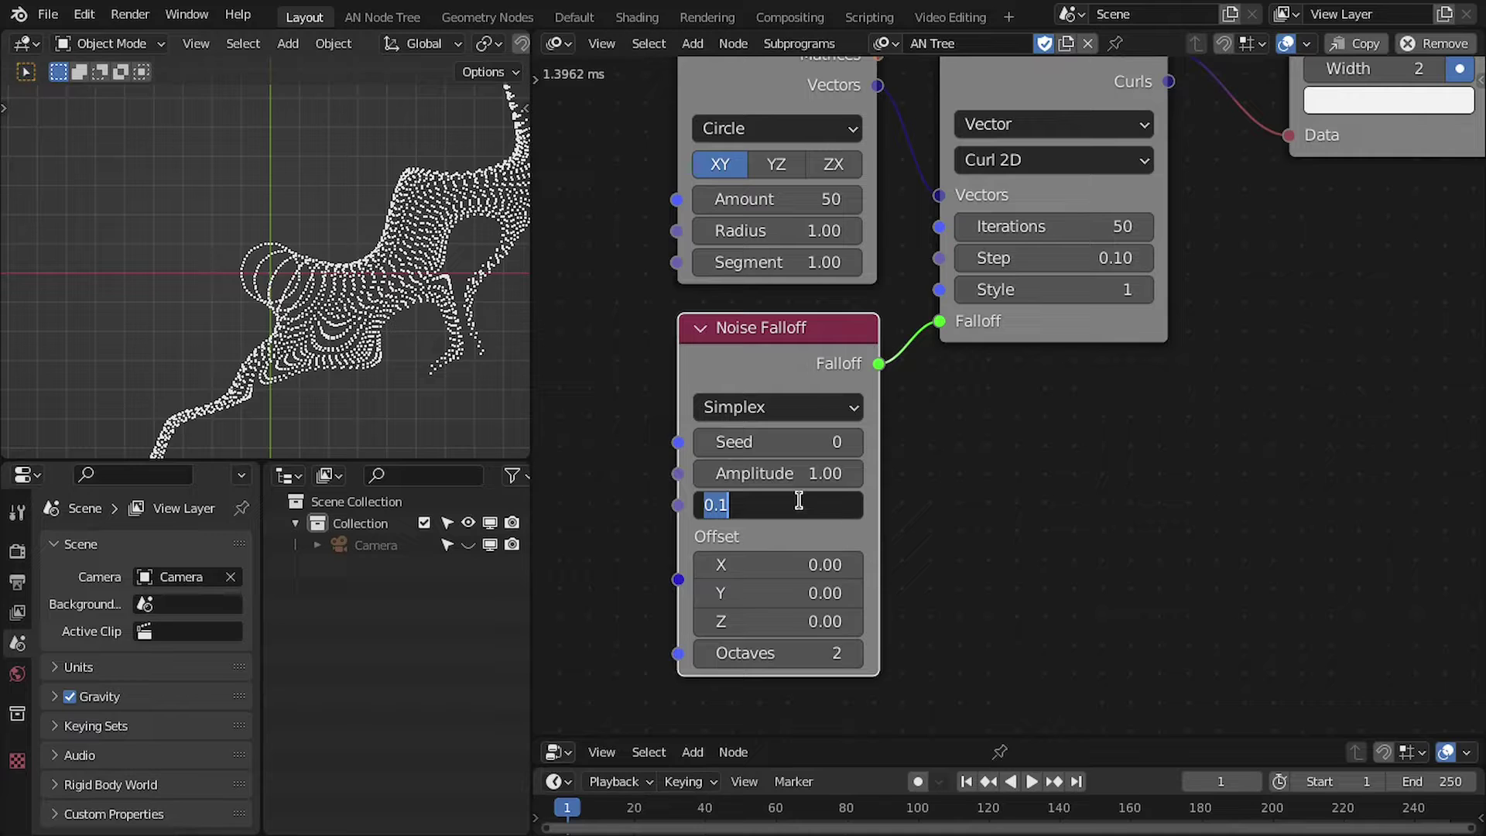
pyautogui.write('.25')
pyautogui.press('Return')
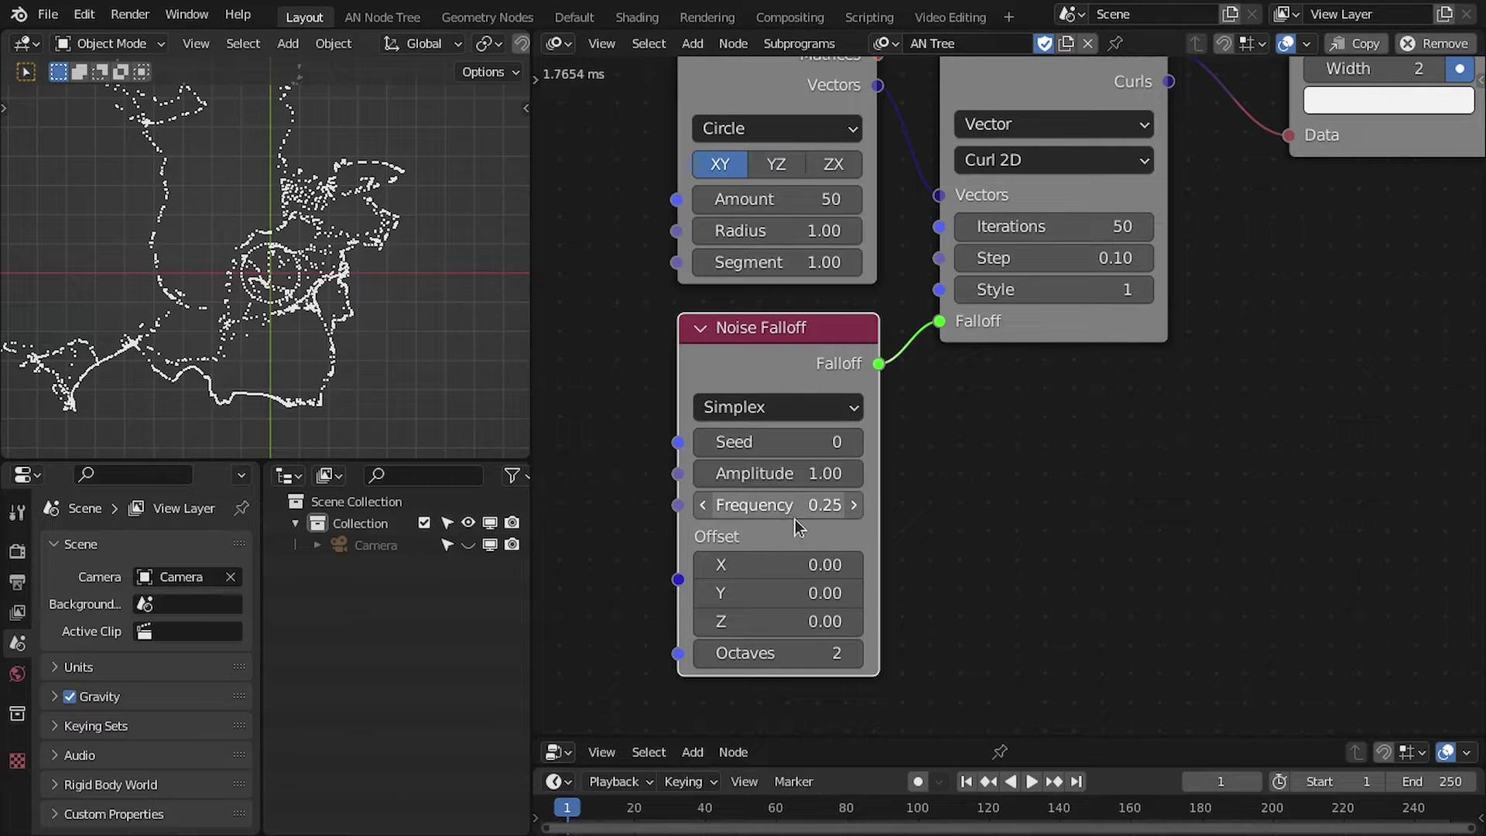
# Set the Noise Falloff node's frequency to 0.15
pyautogui.click(802, 506)
pyautogui.write('.')
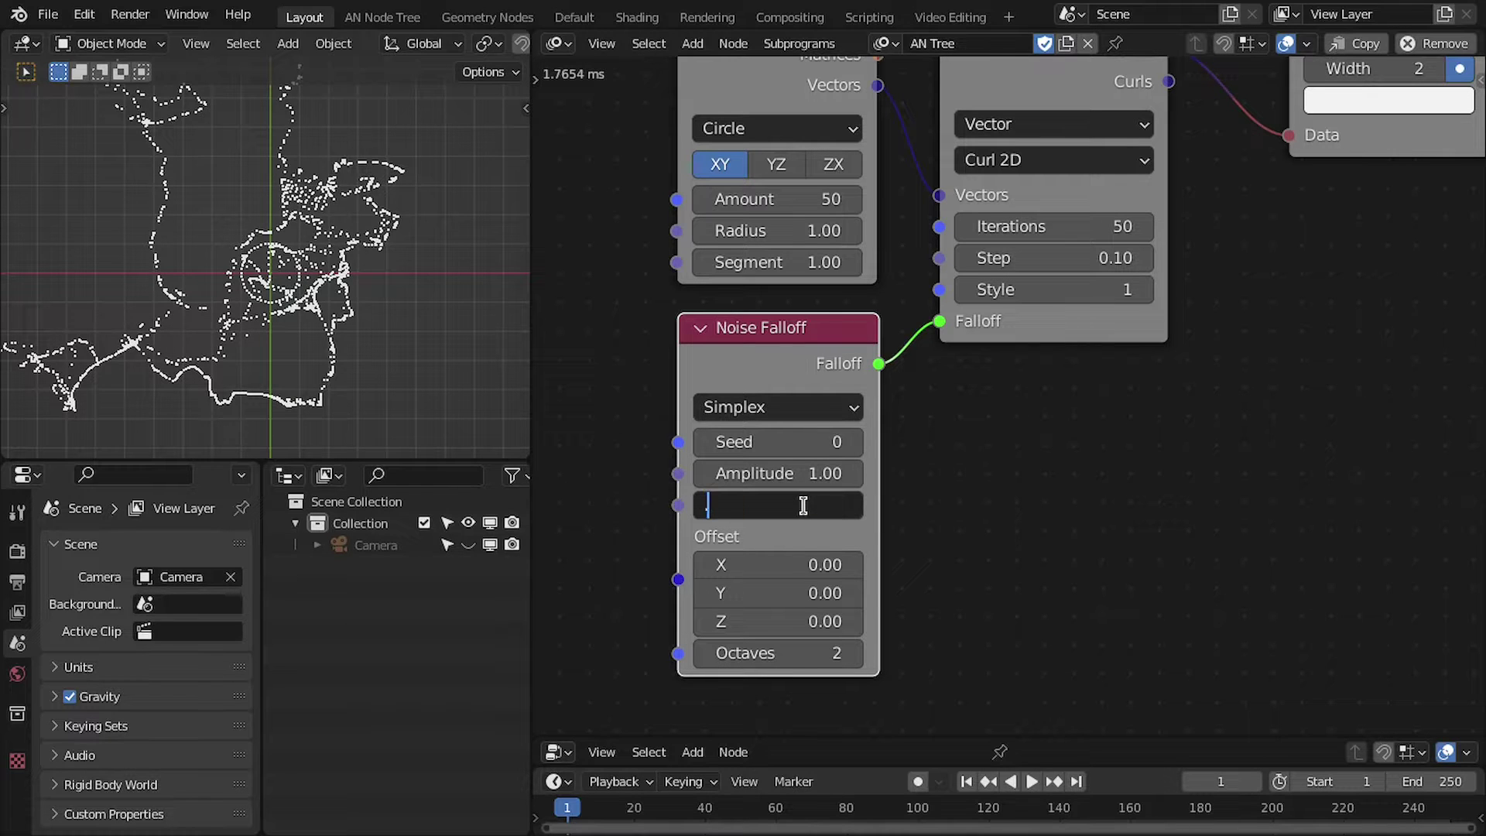
pyautogui.write('15')
pyautogui.press('Return')
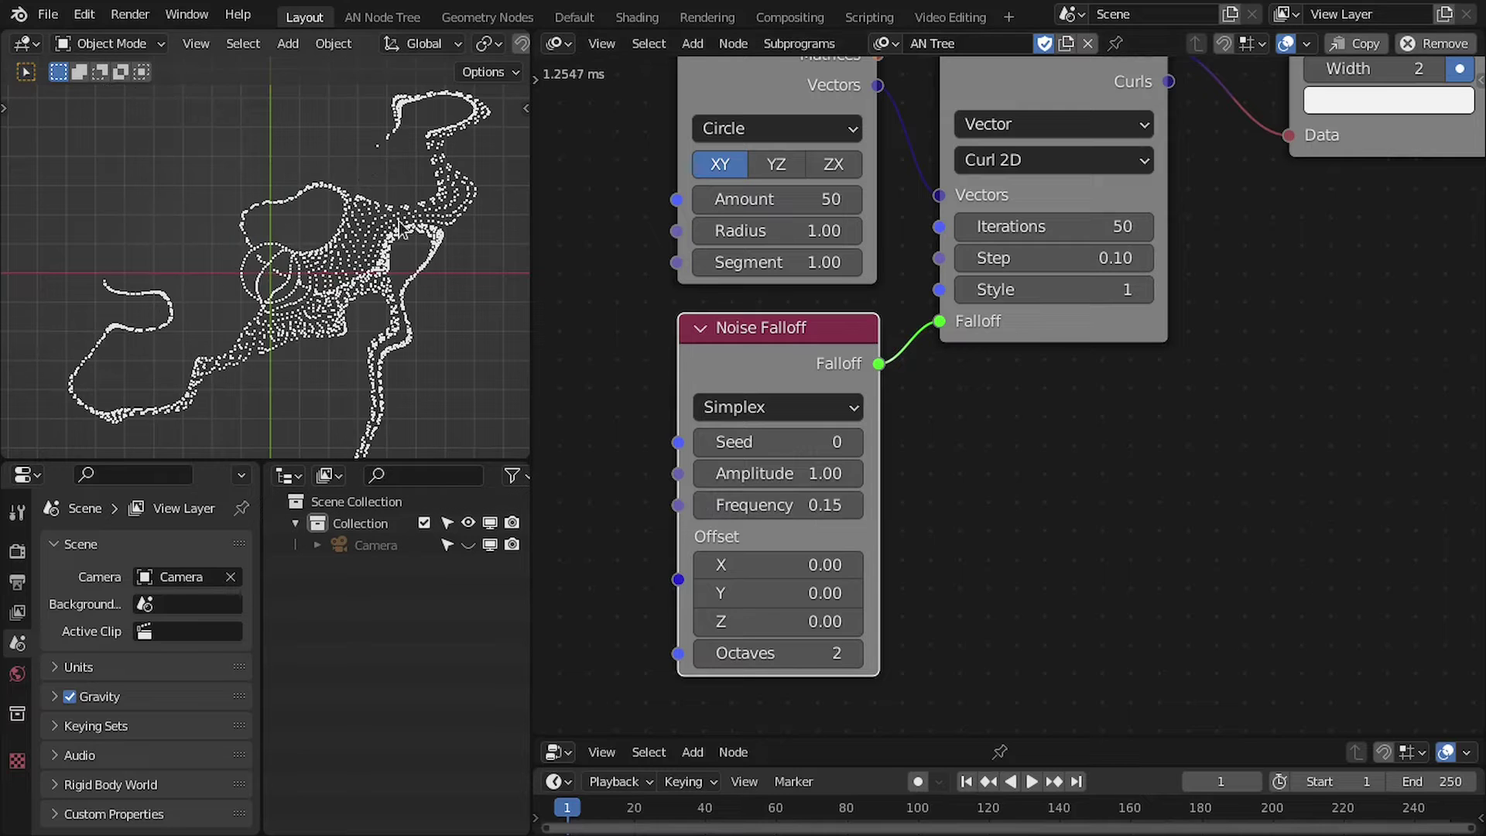
# Reduce the 3D Viewer's point width to 1 and raise the circle distribution's amount to 285
pyautogui.scroll(-1, 851, 397)
pyautogui.scroll(-1, 852, 397)
pyautogui.click(1210, 171)
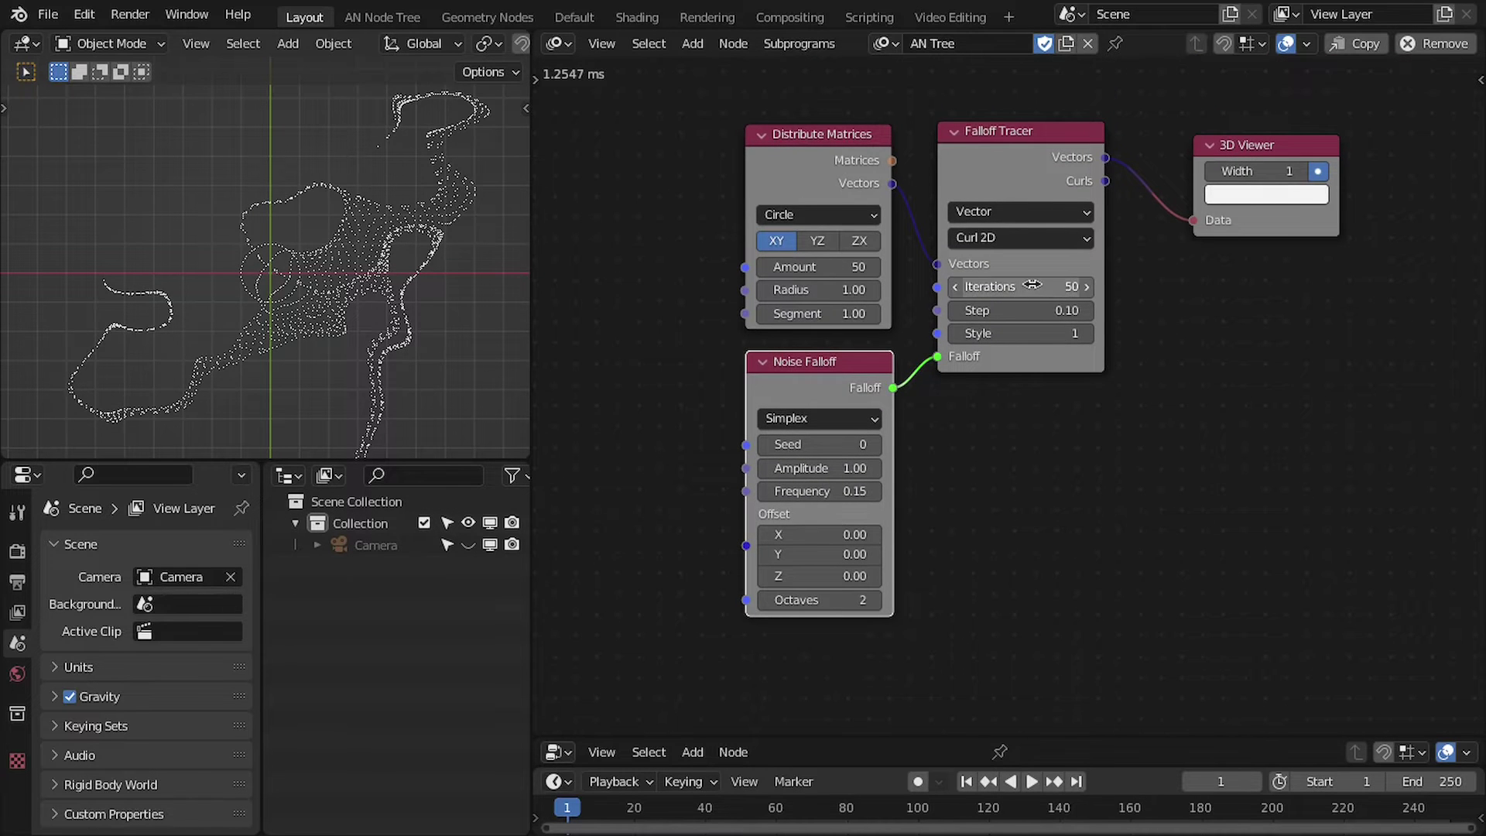
pyautogui.moveTo(851, 267); pyautogui.dragTo(960, 267)
# Set the Noise Falloff's amplitude to 0.26 and its Z offset to 33.42
pyautogui.moveTo(820, 468); pyautogui.dragTo(755, 468)
pyautogui.moveTo(820, 576); pyautogui.dragTo(961, 576)
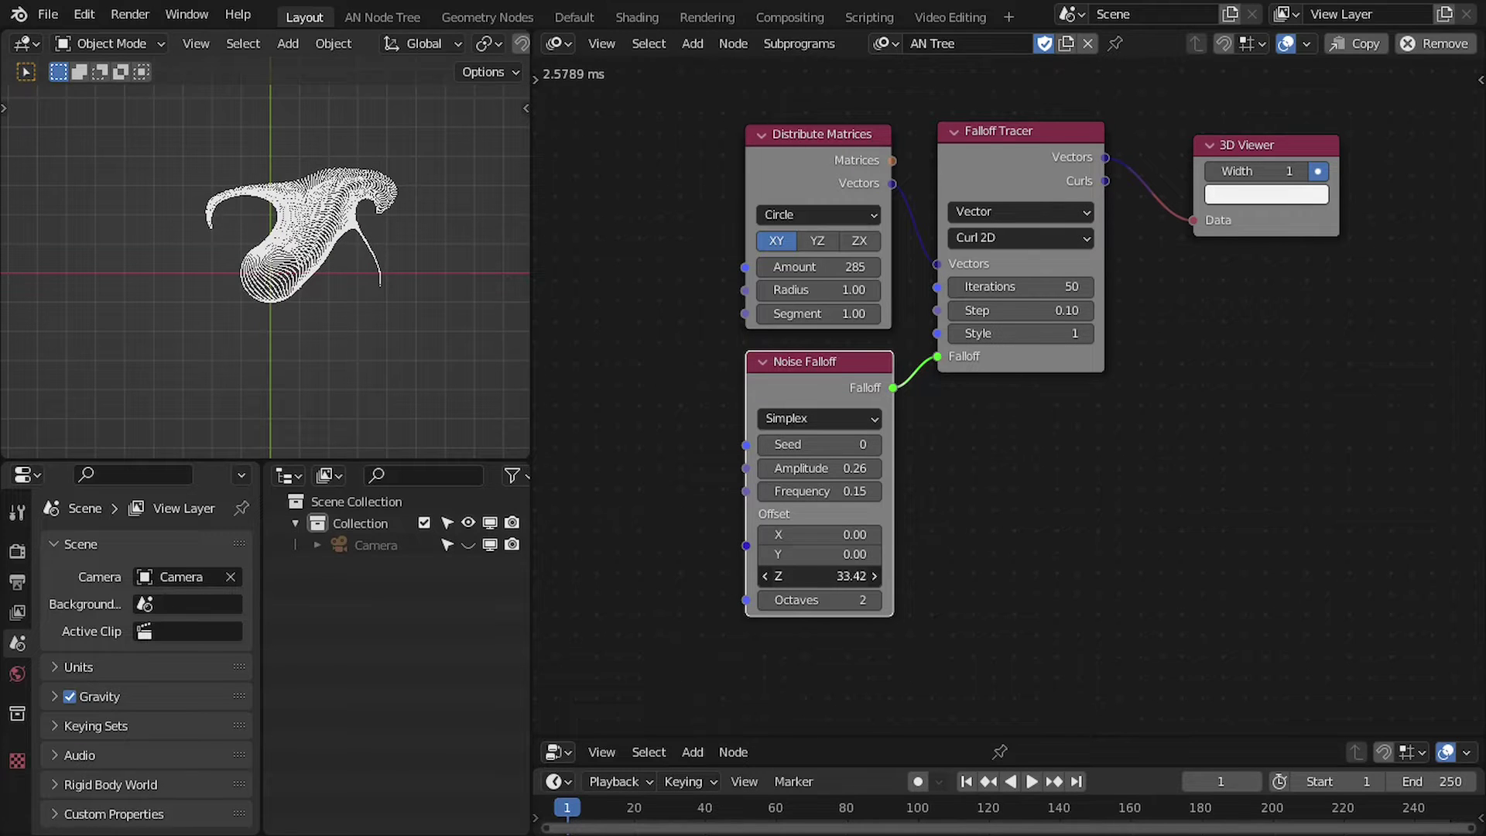
pyautogui.scroll(3, 317, 299)
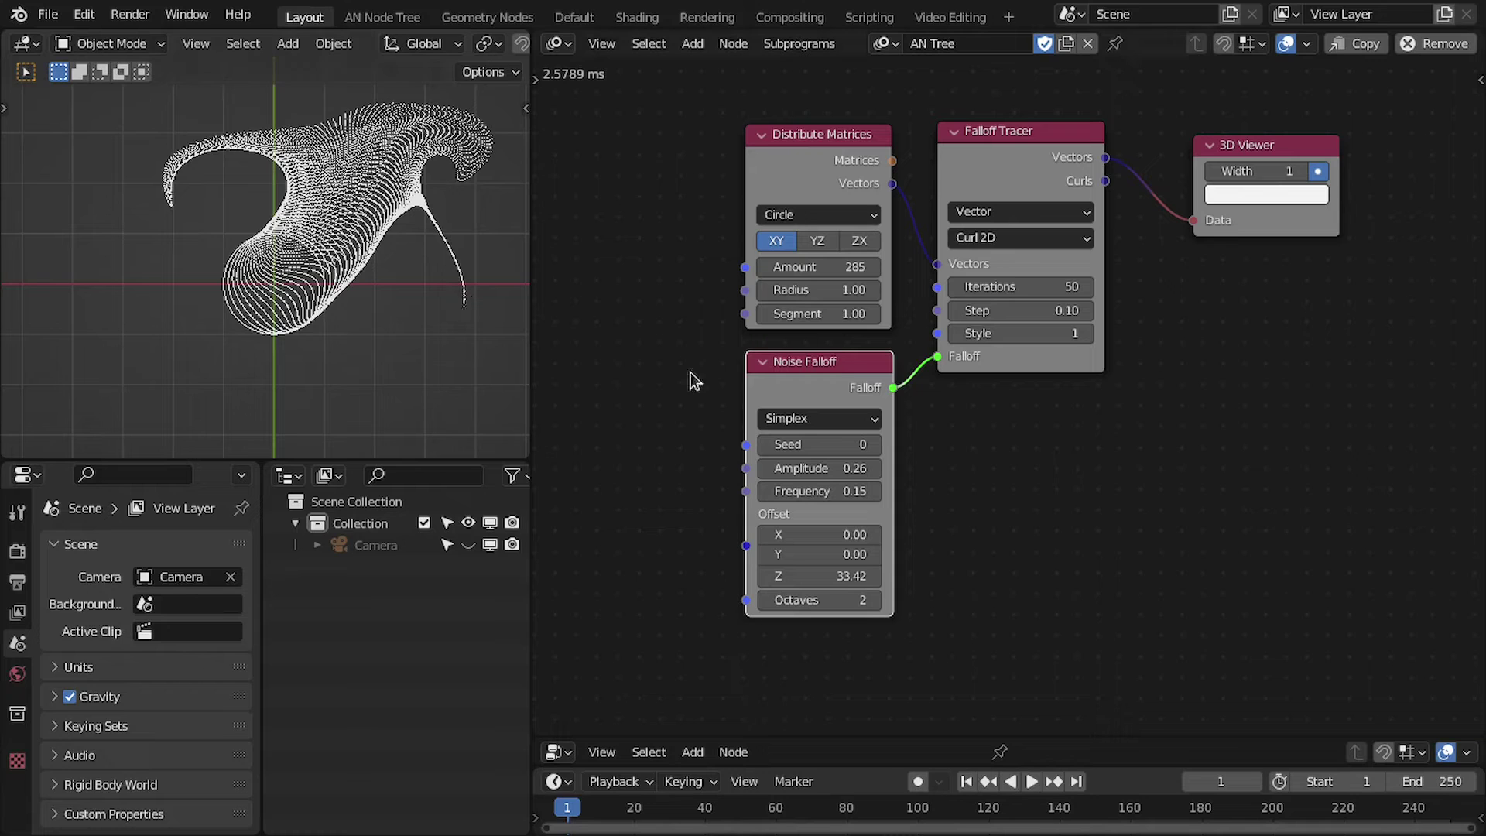
# Raise the Falloff Tracer's iterations to 84 and move the 3D Viewer farther away from the tracer
pyautogui.moveTo(1029, 286); pyautogui.dragTo(1060, 286)
pyautogui.moveTo(1247, 222); pyautogui.dragTo(1102, 235, button='middle')
pyautogui.moveTo(1142, 233); pyautogui.dragTo(1323, 192)
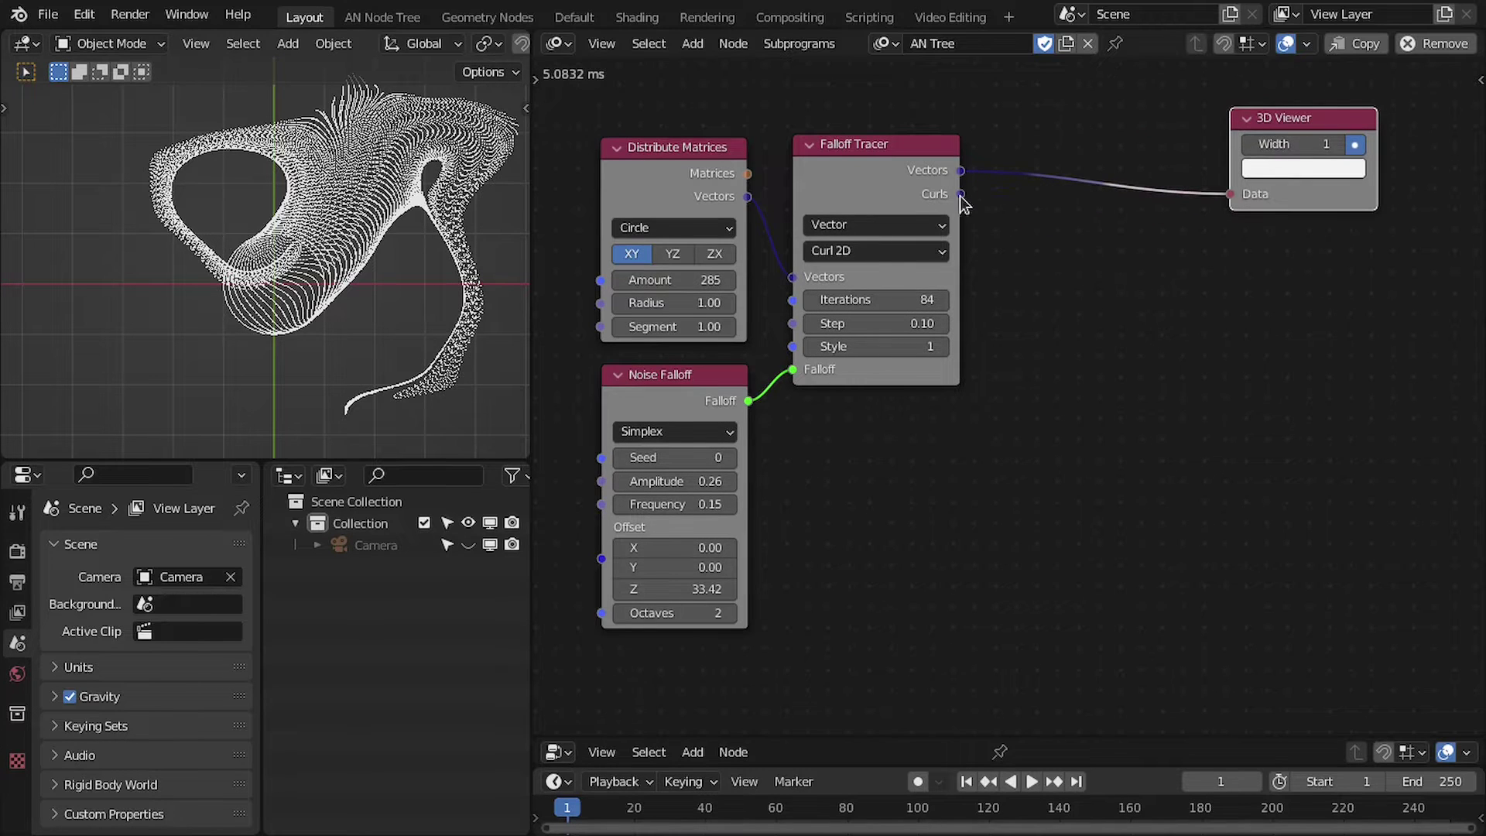
pyautogui.moveTo(960, 193); pyautogui.dragTo(1153, 147)
# Set both the circle distribution's amount and the Falloff Tracer's iterations to 1
pyautogui.moveTo(1104, 271); pyautogui.dragTo(1036, 445, button='middle')
pyautogui.scroll(4, 968, 426)
pyautogui.click(631, 460)
pyautogui.write('1')
pyautogui.moveTo(820, 457); pyautogui.dragTo(797, 391, button='middle')
pyautogui.press('Return')
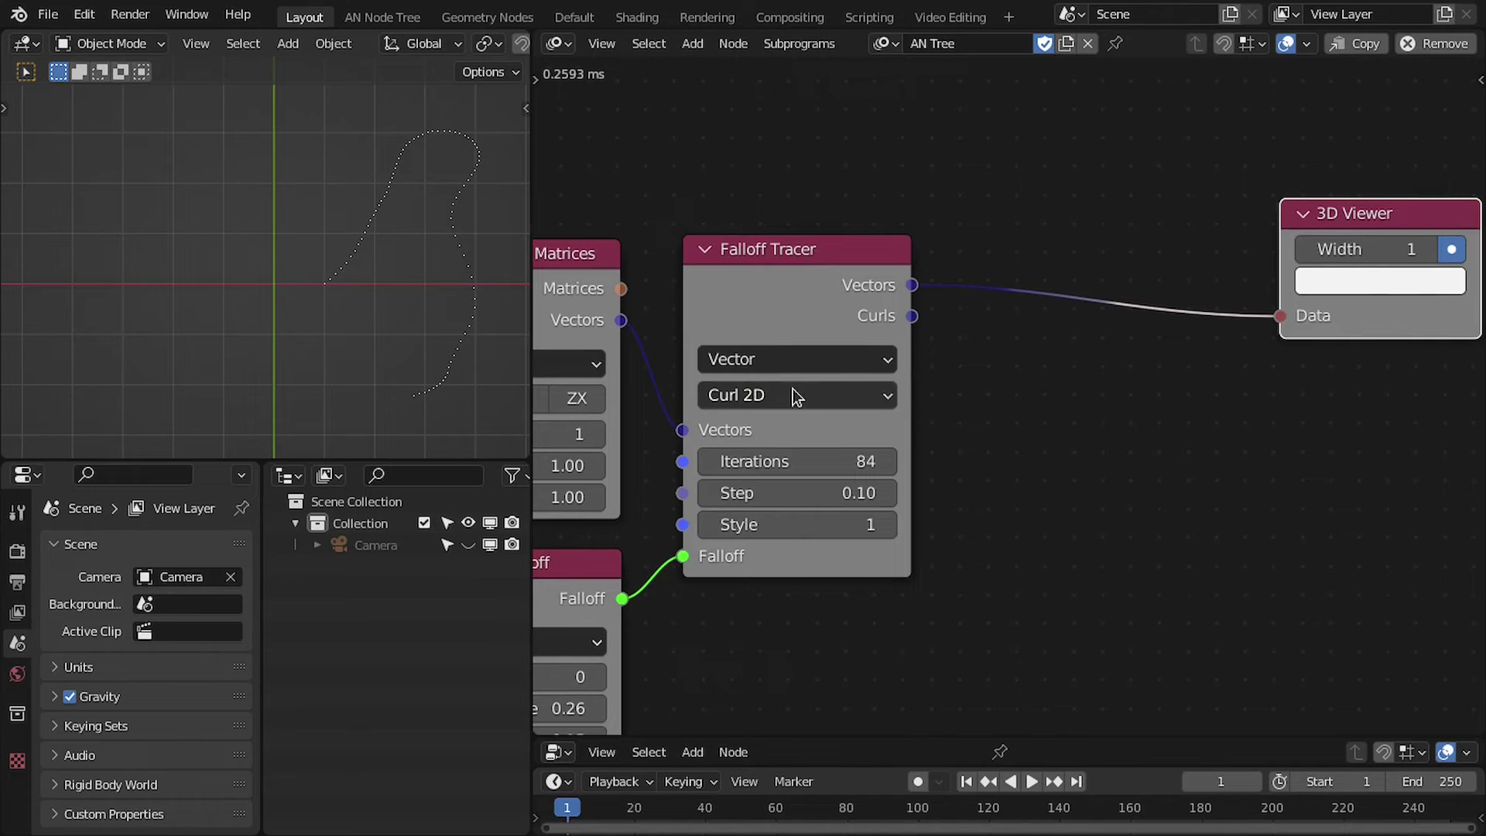
pyautogui.click(803, 459)
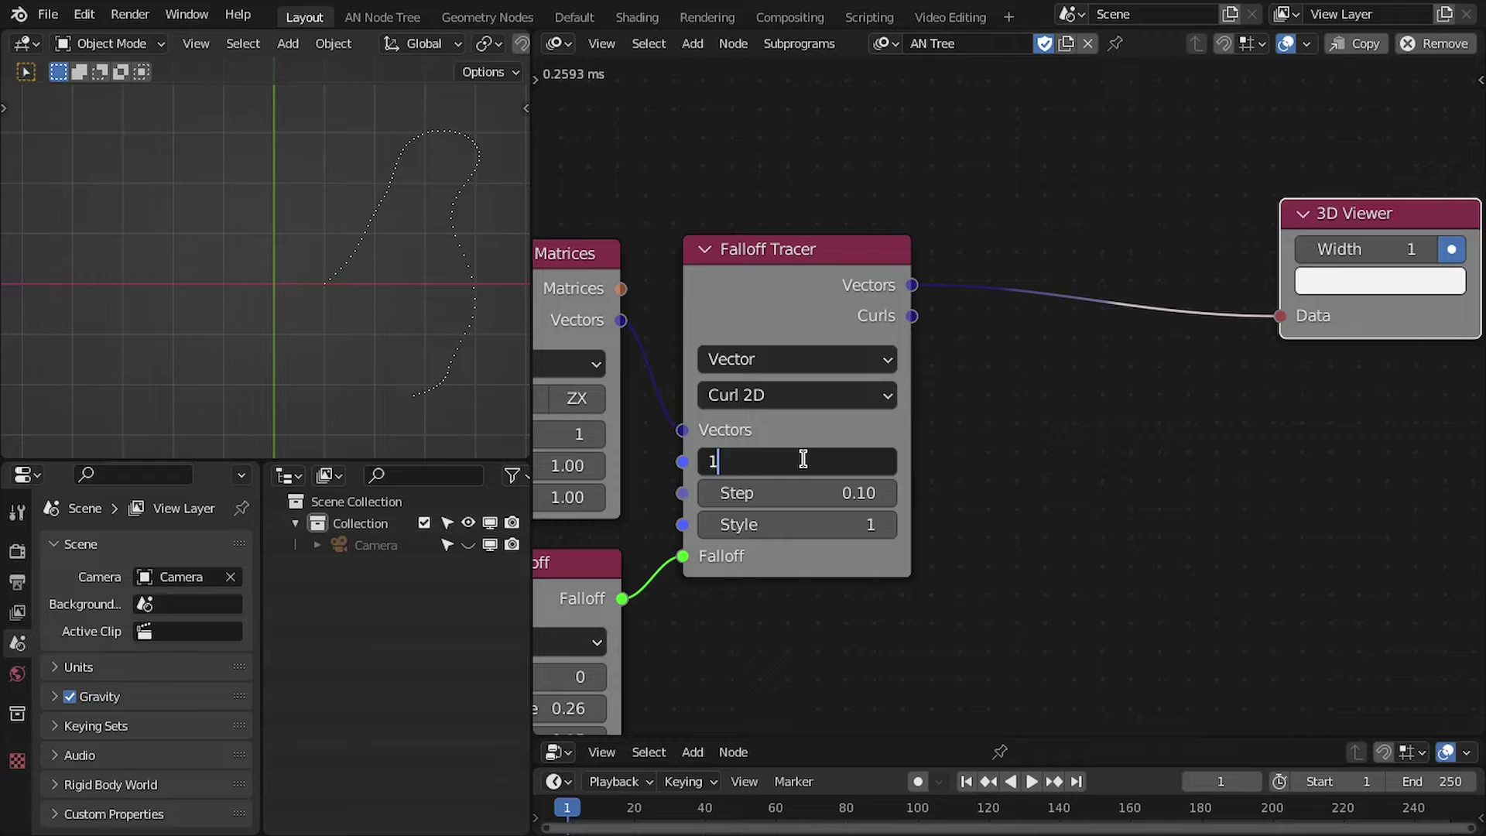
pyautogui.write('1')
pyautogui.press('Return')
# Cut the link to the 3D Viewer and attach a Viewer node to the Falloff Tracer's Vectors output
pyautogui.keyDown('ctrl'); pyautogui.moveTo(1017, 260); pyautogui.dragTo(1016, 391, button='right'); pyautogui.keyUp('ctrl')
pyautogui.moveTo(787, 278); pyautogui.dragTo(828, 184, button='middle')
pyautogui.click(828, 184)
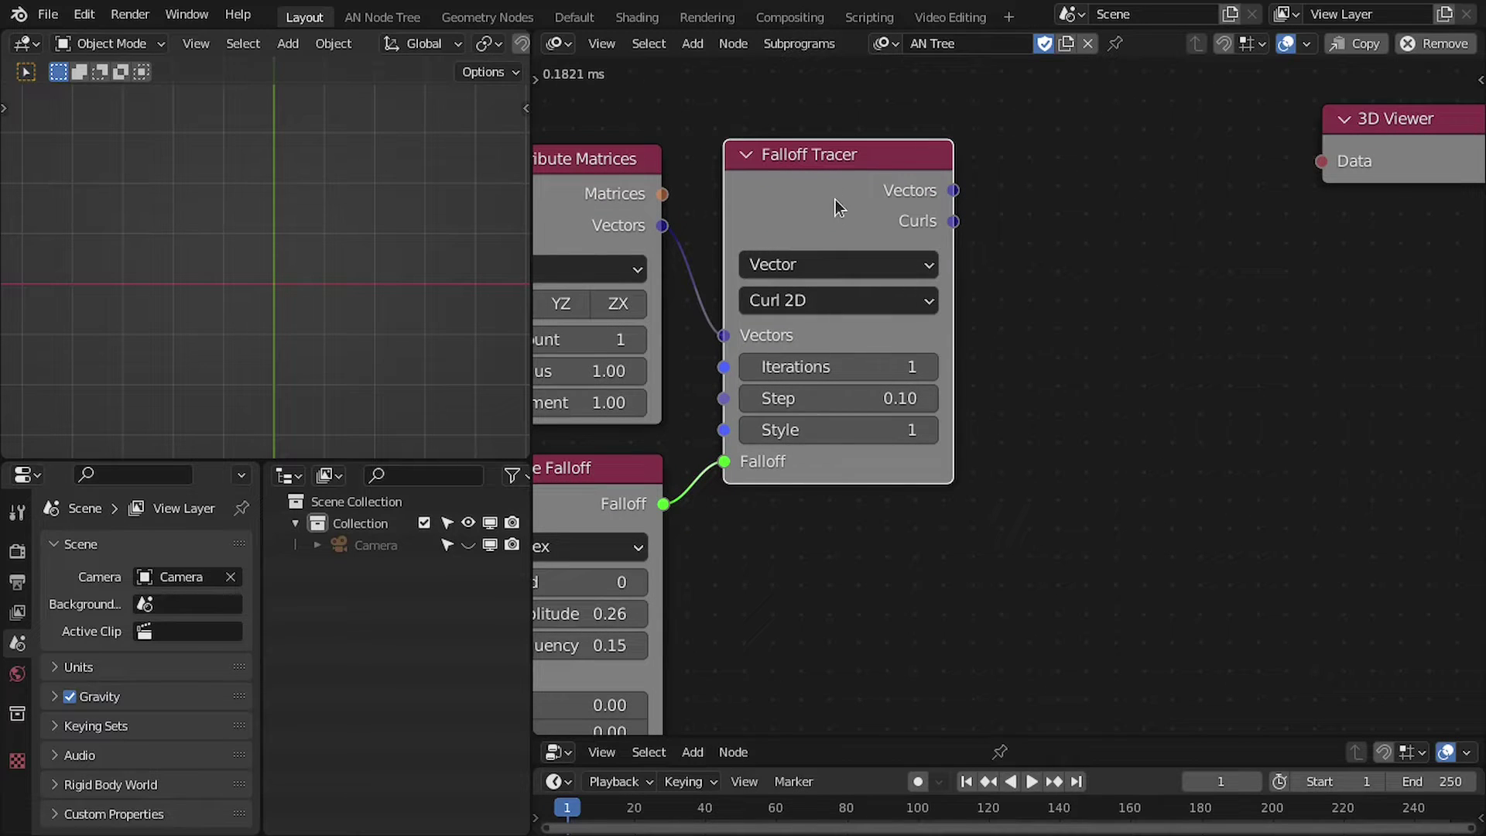
pyautogui.press('w')
pyautogui.click(821, 398)
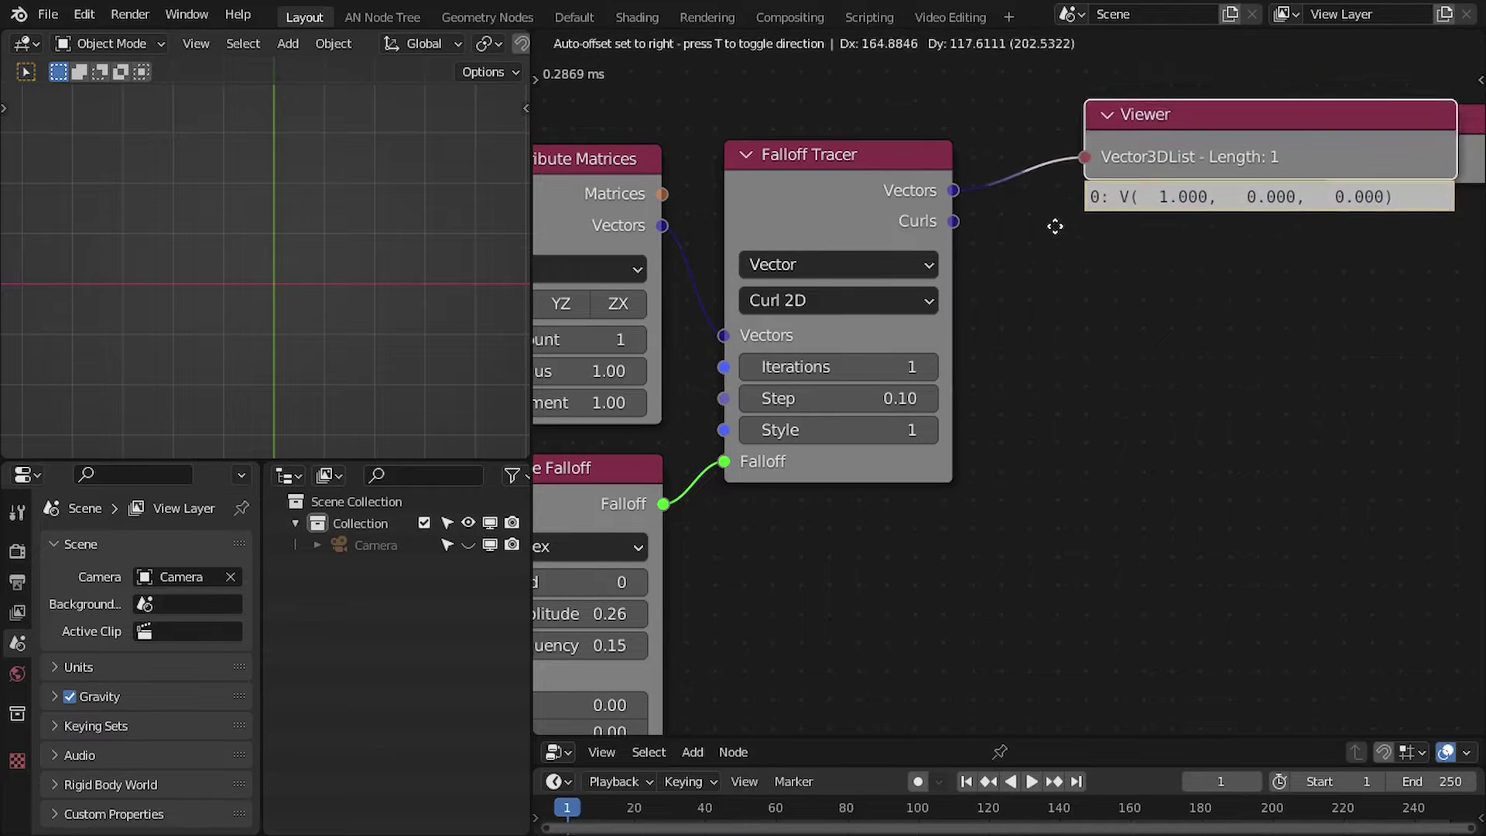
# Place a second Viewer node below the first and feed it the Falloff Tracer's Curls output
pyautogui.hotkey('shift', 'd')
pyautogui.click(1145, 312)
pyautogui.moveTo(872, 234); pyautogui.dragTo(1012, 324)
pyautogui.scroll(-1, 1023, 315)
pyautogui.moveTo(1022, 313); pyautogui.dragTo(1109, 321, button='middle')
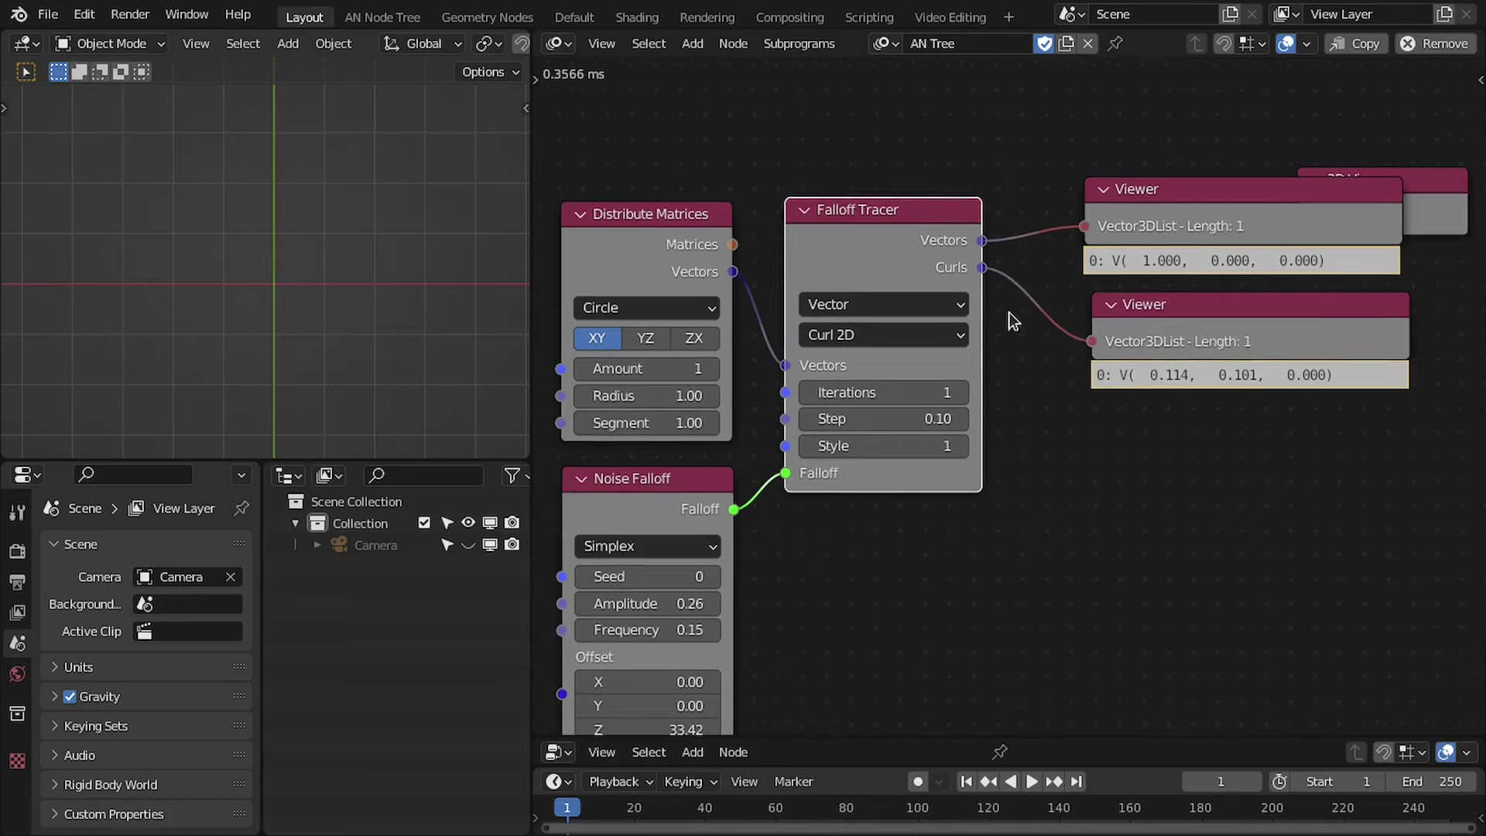
# Shift the two Viewer nodes slightly up and farther away from the Falloff Tracer
pyautogui.moveTo(833, 348); pyautogui.dragTo(760, 350, button='middle')
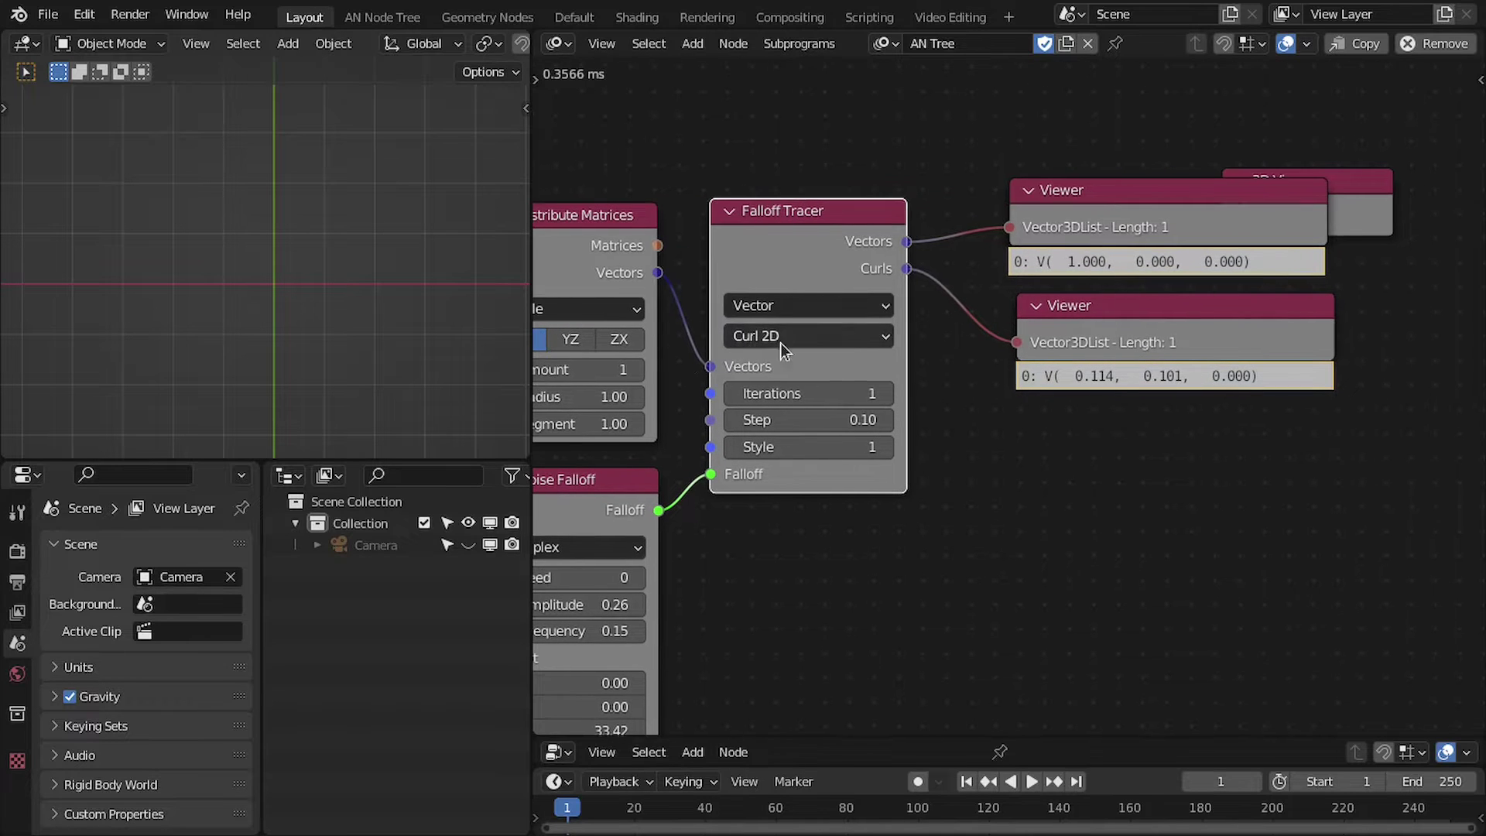
pyautogui.moveTo(1062, 236)
pyautogui.mouseDown()
pyautogui.moveTo(1082, 187)
pyautogui.moveTo(1074, 213)
pyautogui.mouseUp()
pyautogui.moveTo(1105, 341); pyautogui.dragTo(1116, 323)
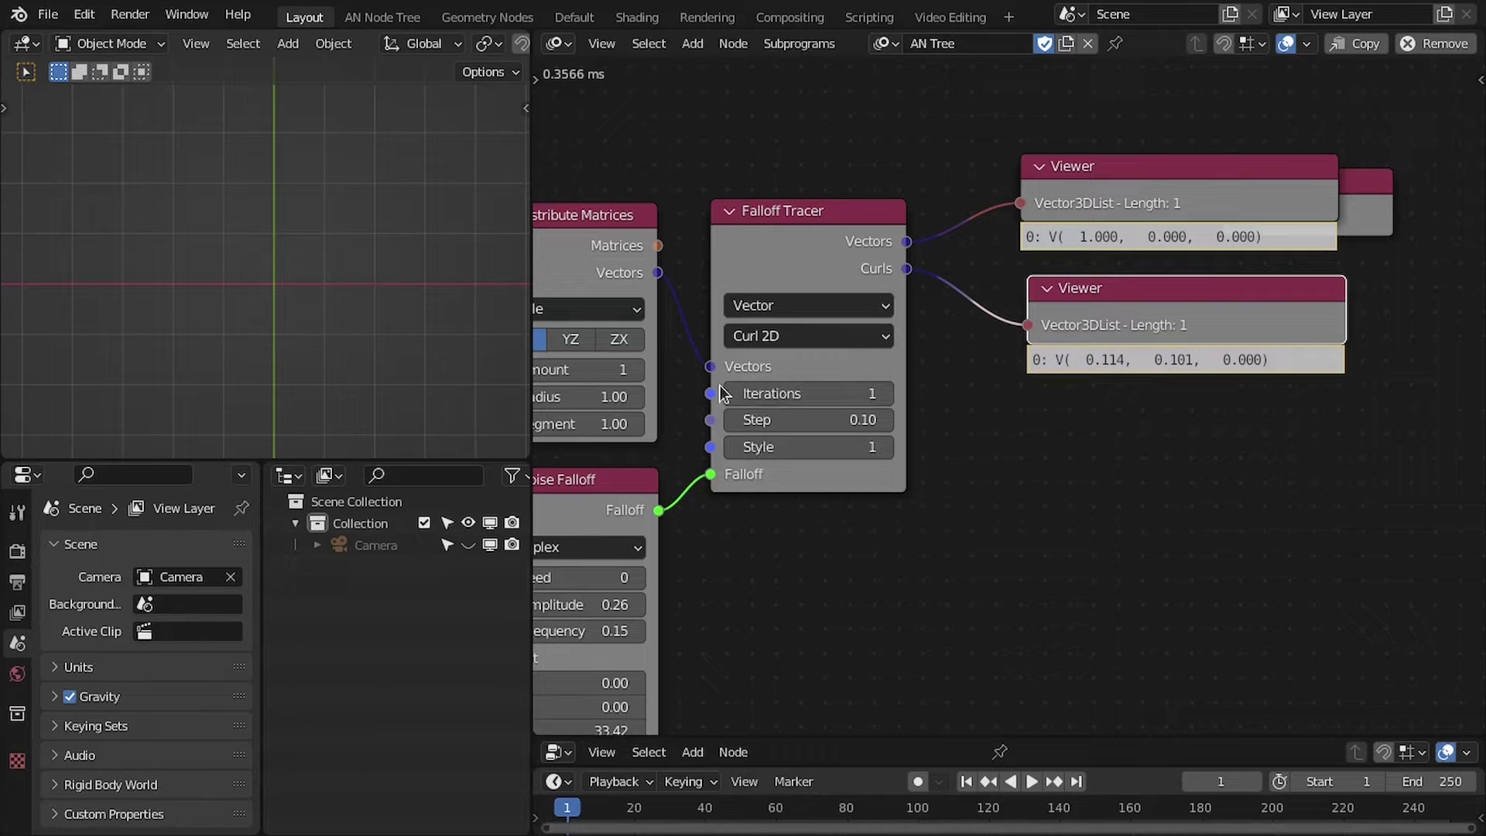
# Raise the Falloff Tracer's iterations to 2 and rearrange both Viewer nodes and the 3D Viewer so none of them overlap
pyautogui.moveTo(727, 373); pyautogui.dragTo(765, 371, button='middle')
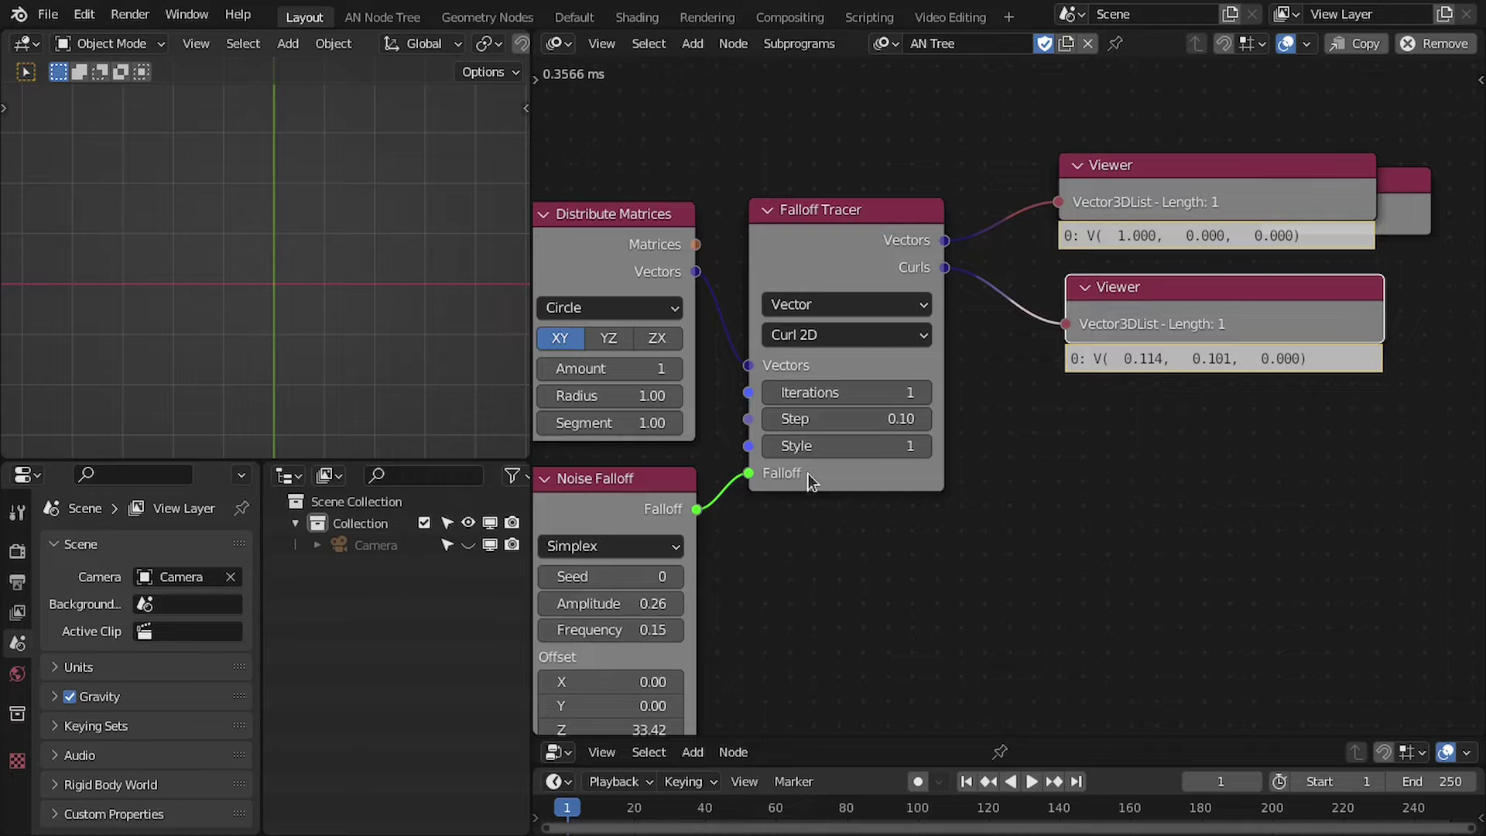
pyautogui.moveTo(615, 512); pyautogui.dragTo(643, 498, button='middle')
pyautogui.moveTo(807, 516); pyautogui.dragTo(782, 527, button='middle')
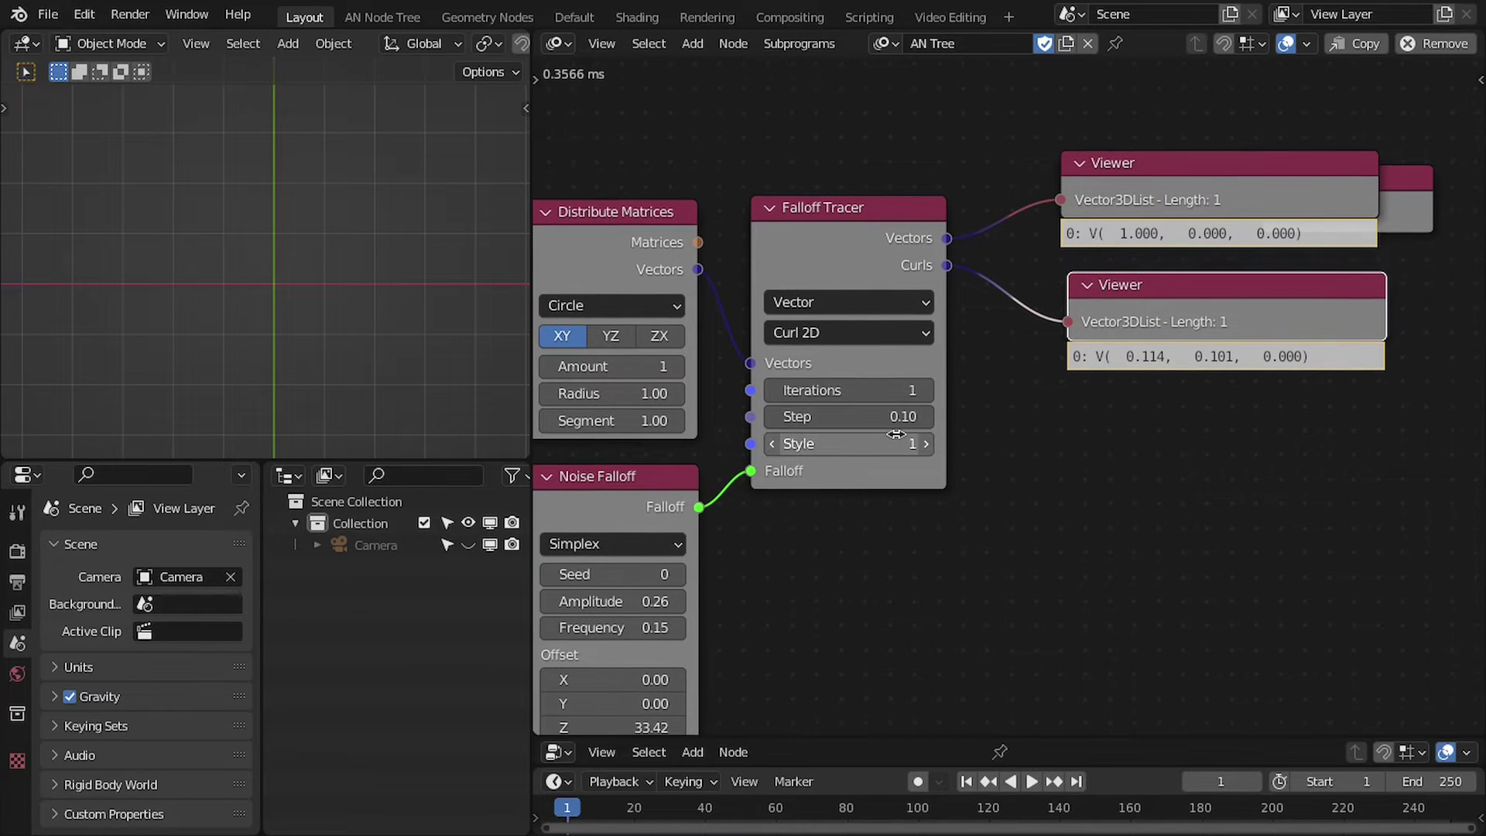
pyautogui.click(926, 390)
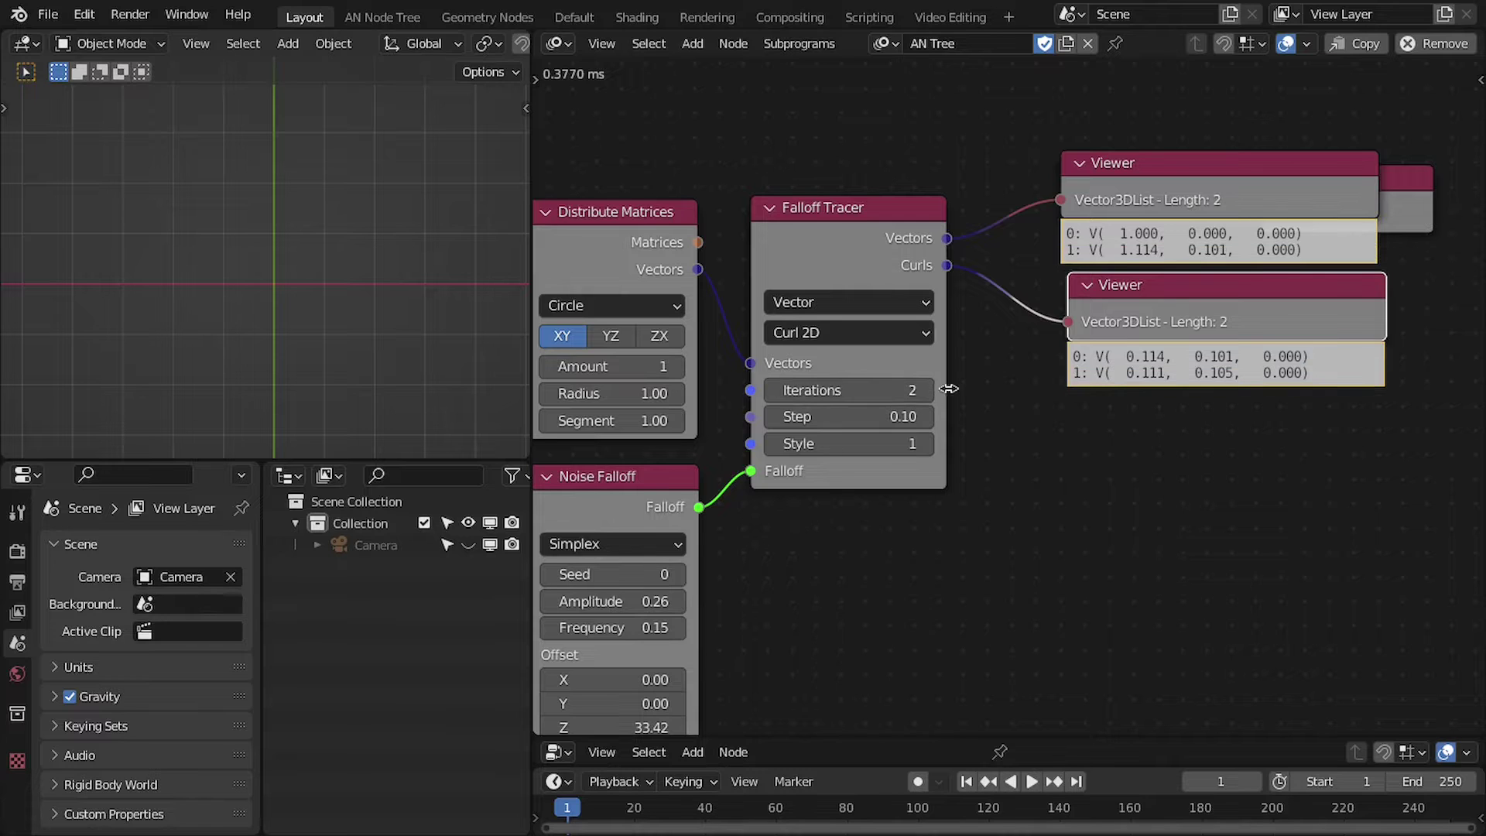
pyautogui.moveTo(992, 398); pyautogui.dragTo(968, 418, button='middle')
pyautogui.moveTo(1121, 311); pyautogui.dragTo(1088, 378)
pyautogui.moveTo(1382, 199); pyautogui.dragTo(1476, 315)
pyautogui.moveTo(1097, 211); pyautogui.dragTo(1056, 241)
pyautogui.moveTo(1055, 255); pyautogui.dragTo(1141, 259, button='middle')
pyautogui.moveTo(1088, 406); pyautogui.dragTo(1070, 383)
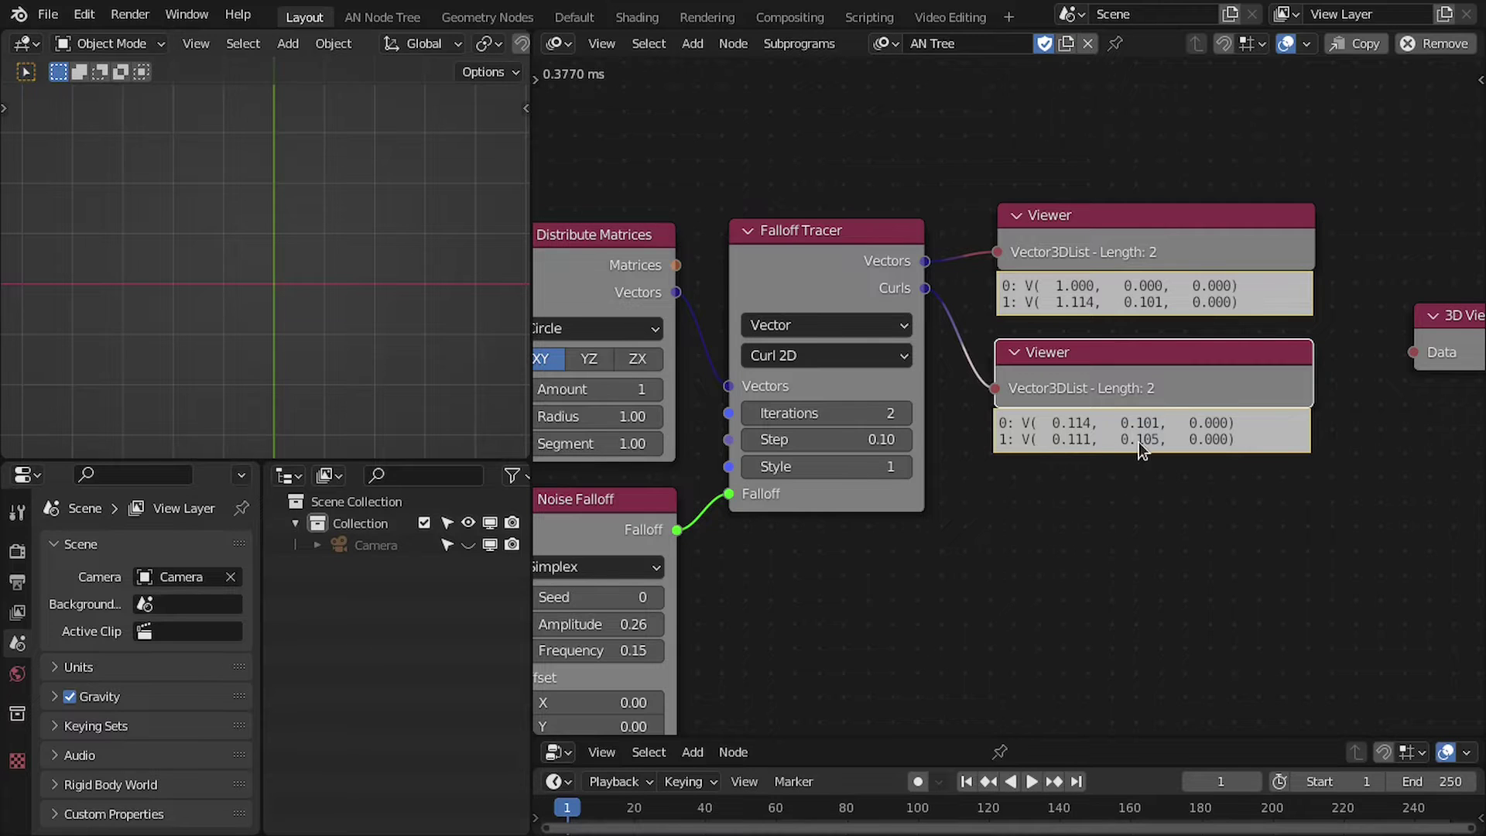
# Raise the Falloff Tracer's iterations to 6
pyautogui.scroll(-1, 1047, 448)
pyautogui.moveTo(918, 410); pyautogui.dragTo(959, 411)
pyautogui.scroll(-1, 1069, 198)
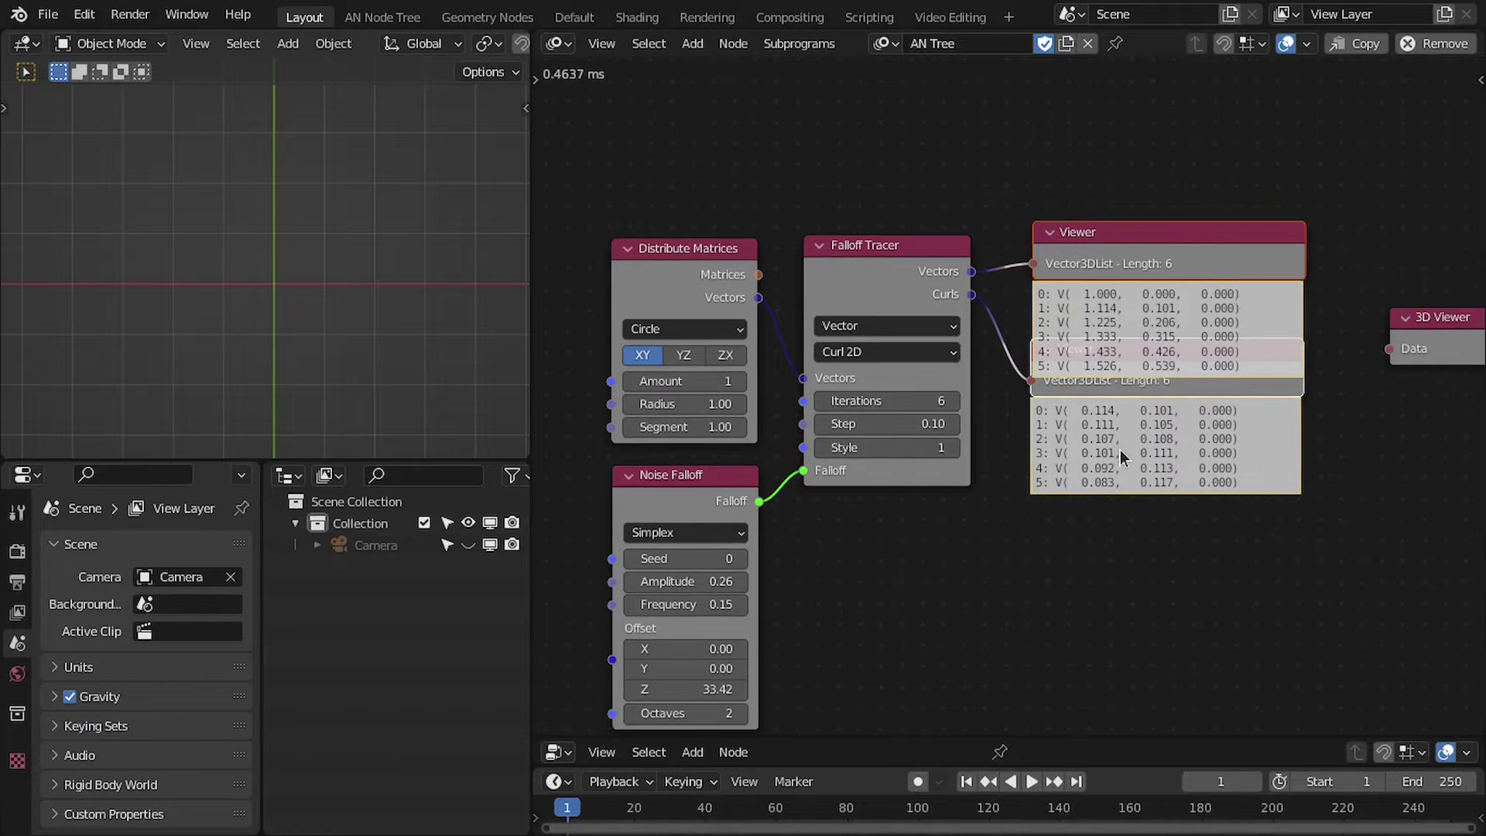
pyautogui.scroll(1, 1006, 371)
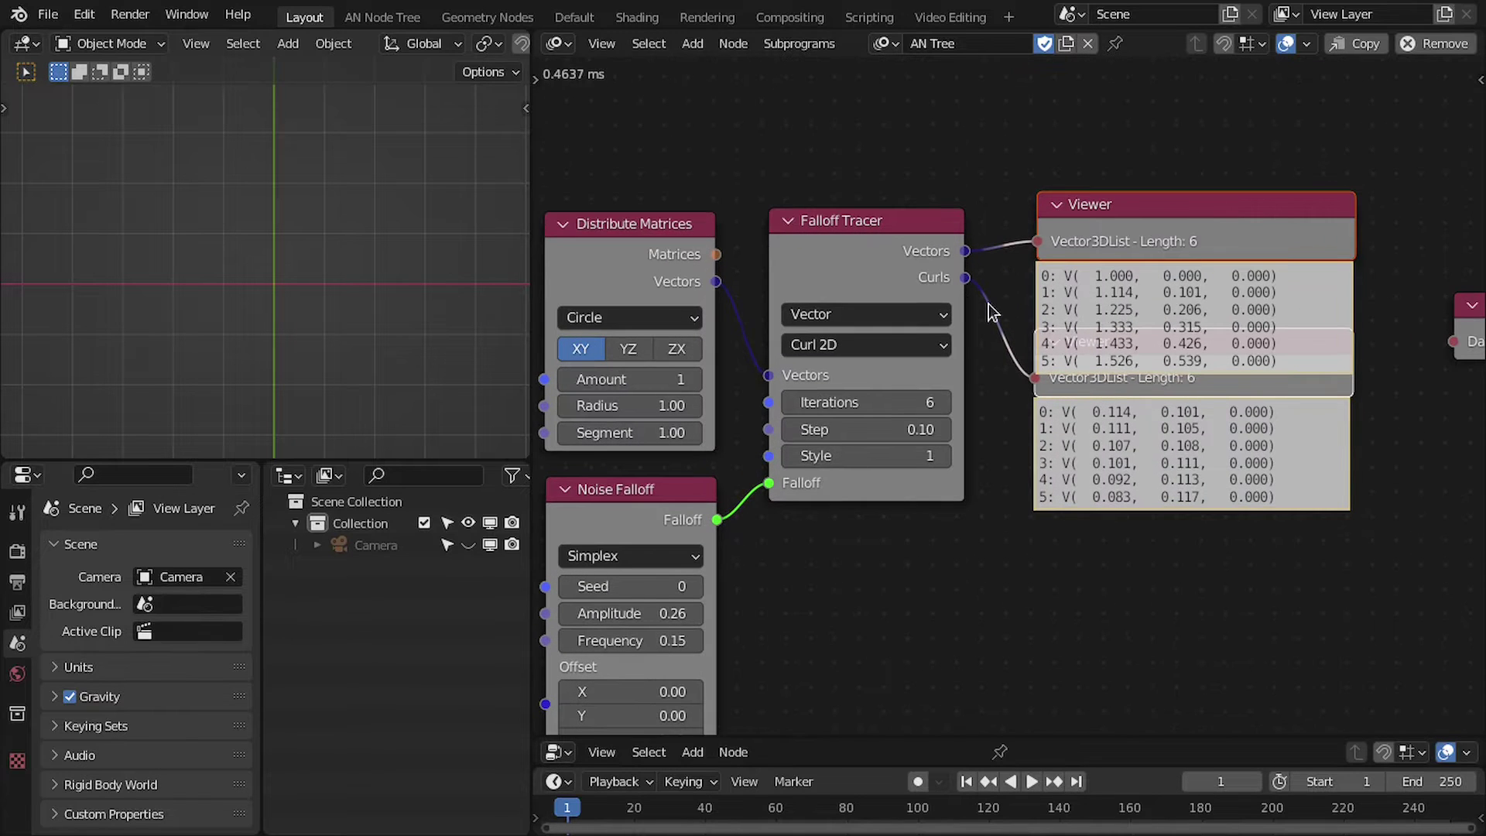
# Remove both Viewer nodes, bring the 3D Viewer beside the Falloff Tracer and feed it the tracer's Vectors output
pyautogui.moveTo(1135, 322); pyautogui.dragTo(1178, 365, button='middle')
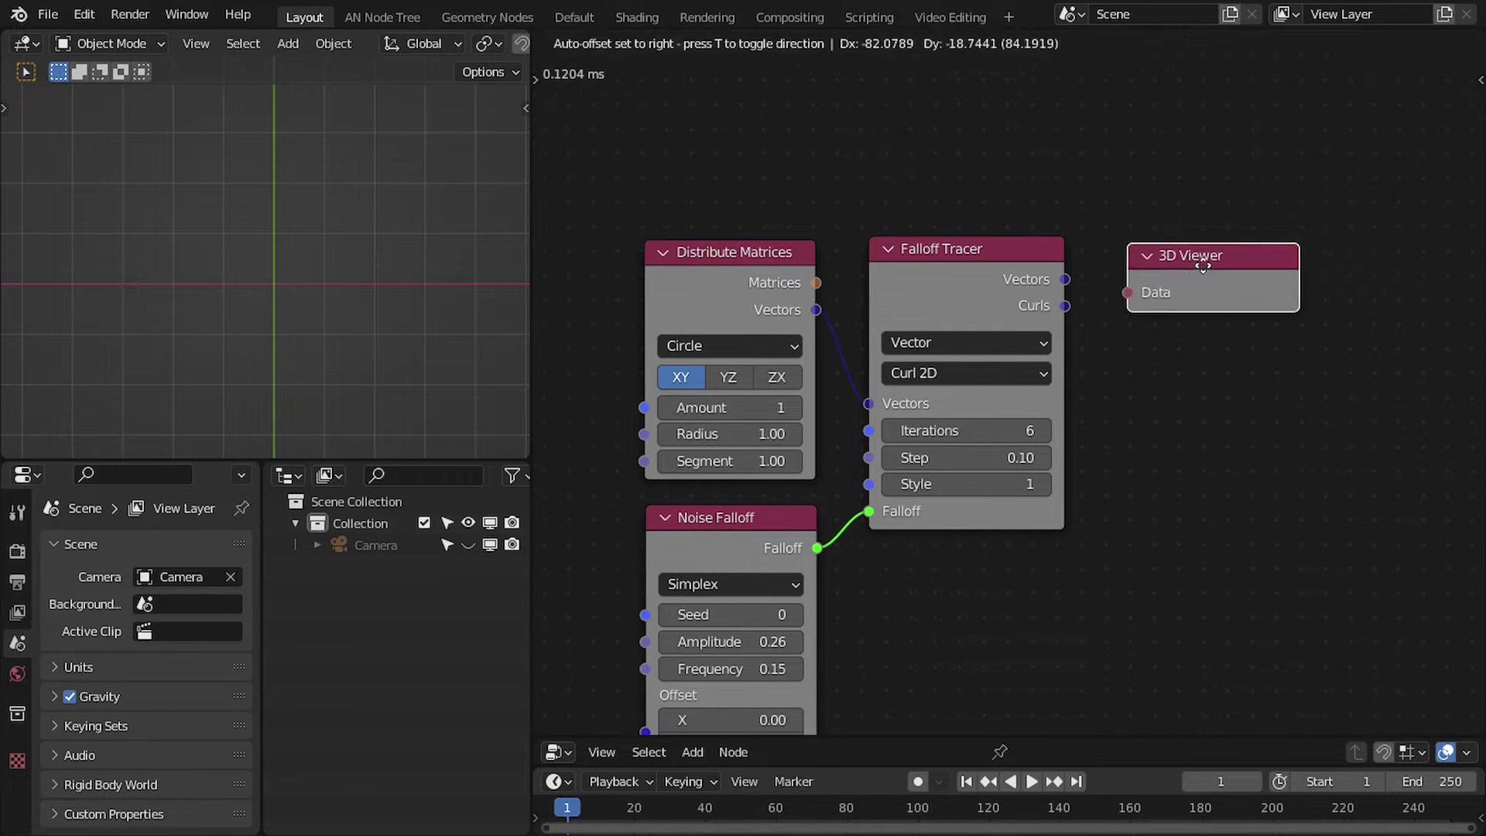
pyautogui.click(1183, 267)
pyautogui.moveTo(1129, 343); pyautogui.dragTo(1065, 307)
pyautogui.moveTo(1043, 317)
pyautogui.mouseDown(button='middle')
pyautogui.moveTo(1027, 294)
pyautogui.moveTo(1070, 307)
pyautogui.mouseUp(button='middle')
pyautogui.scroll(1, 1069, 320)
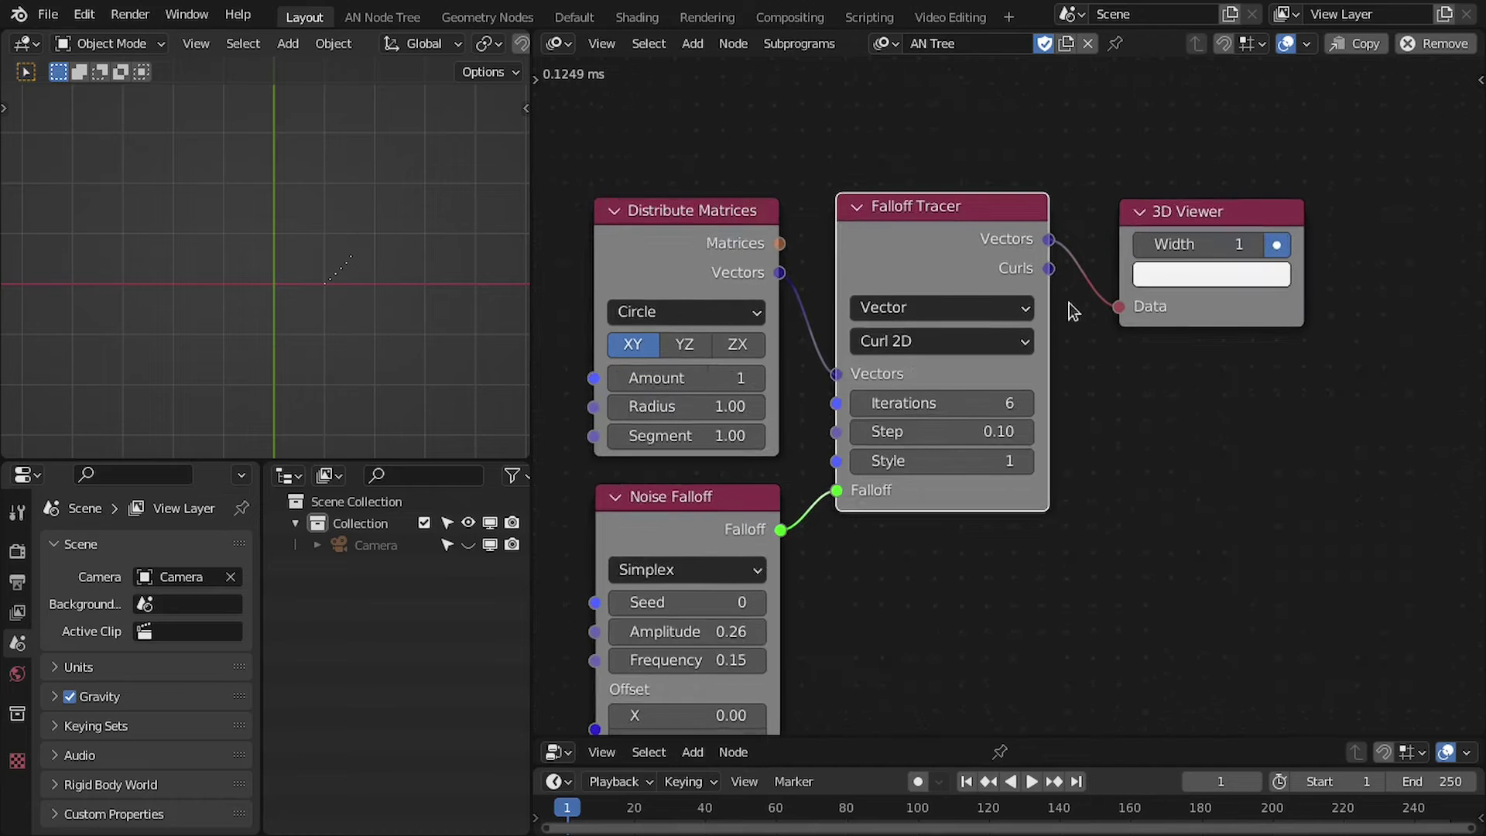
# Set the circle distribution's amount to 50 and the Falloff Tracer's iterations to 250
pyautogui.click(711, 378)
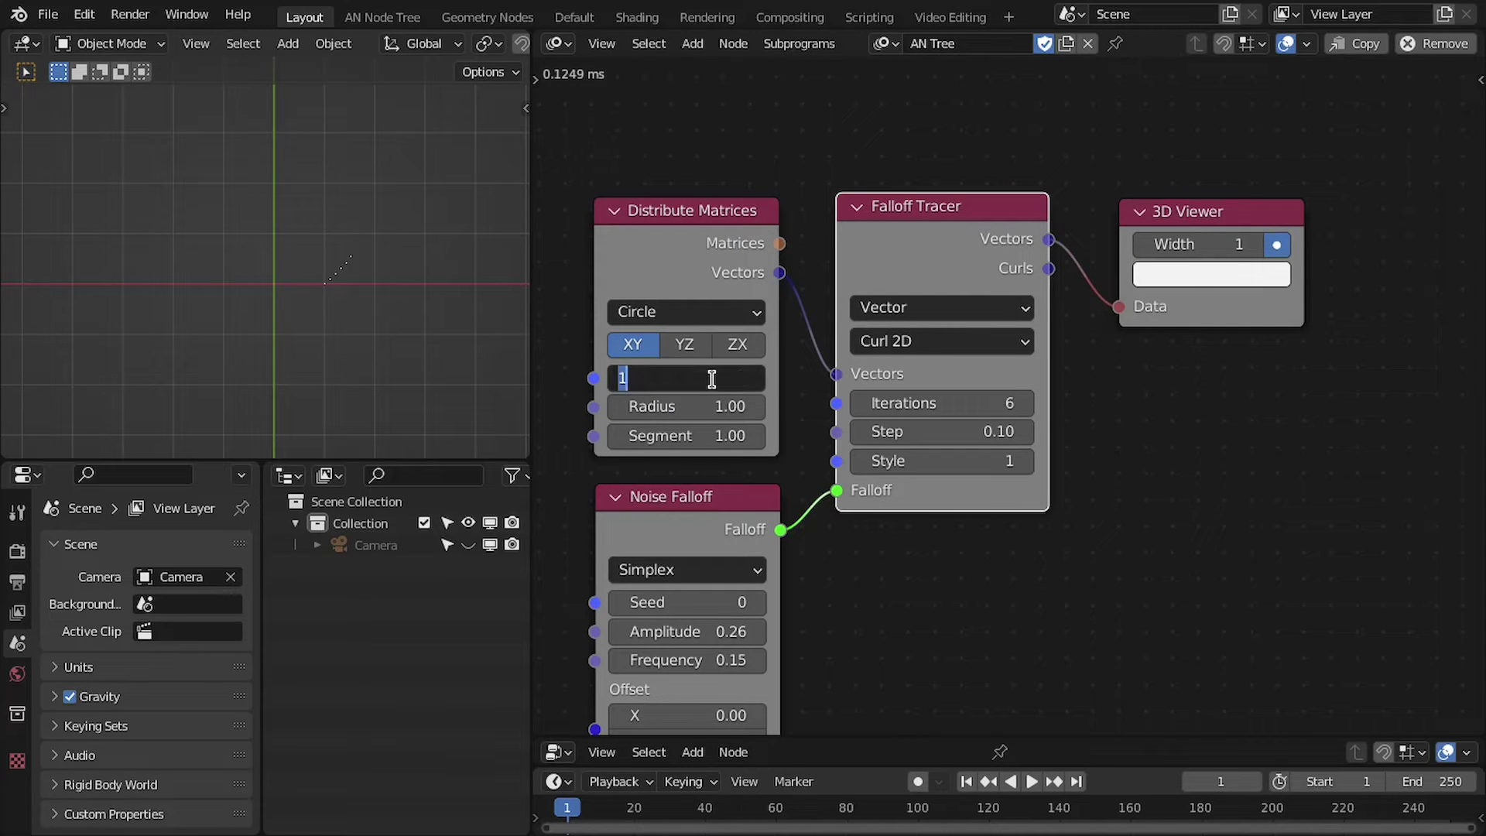
pyautogui.write('50')
pyautogui.press('Return')
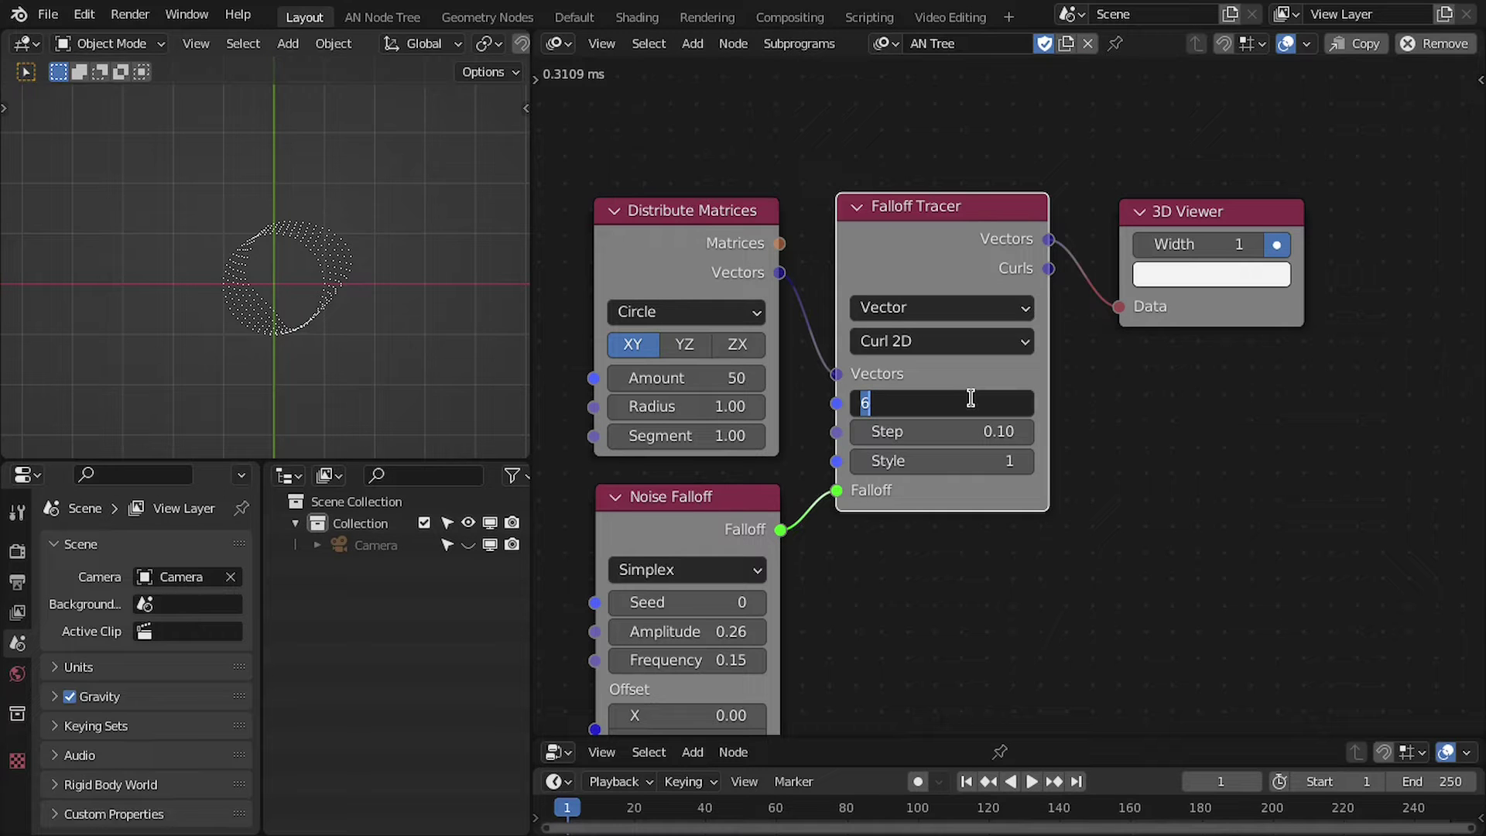
pyautogui.press('Return')
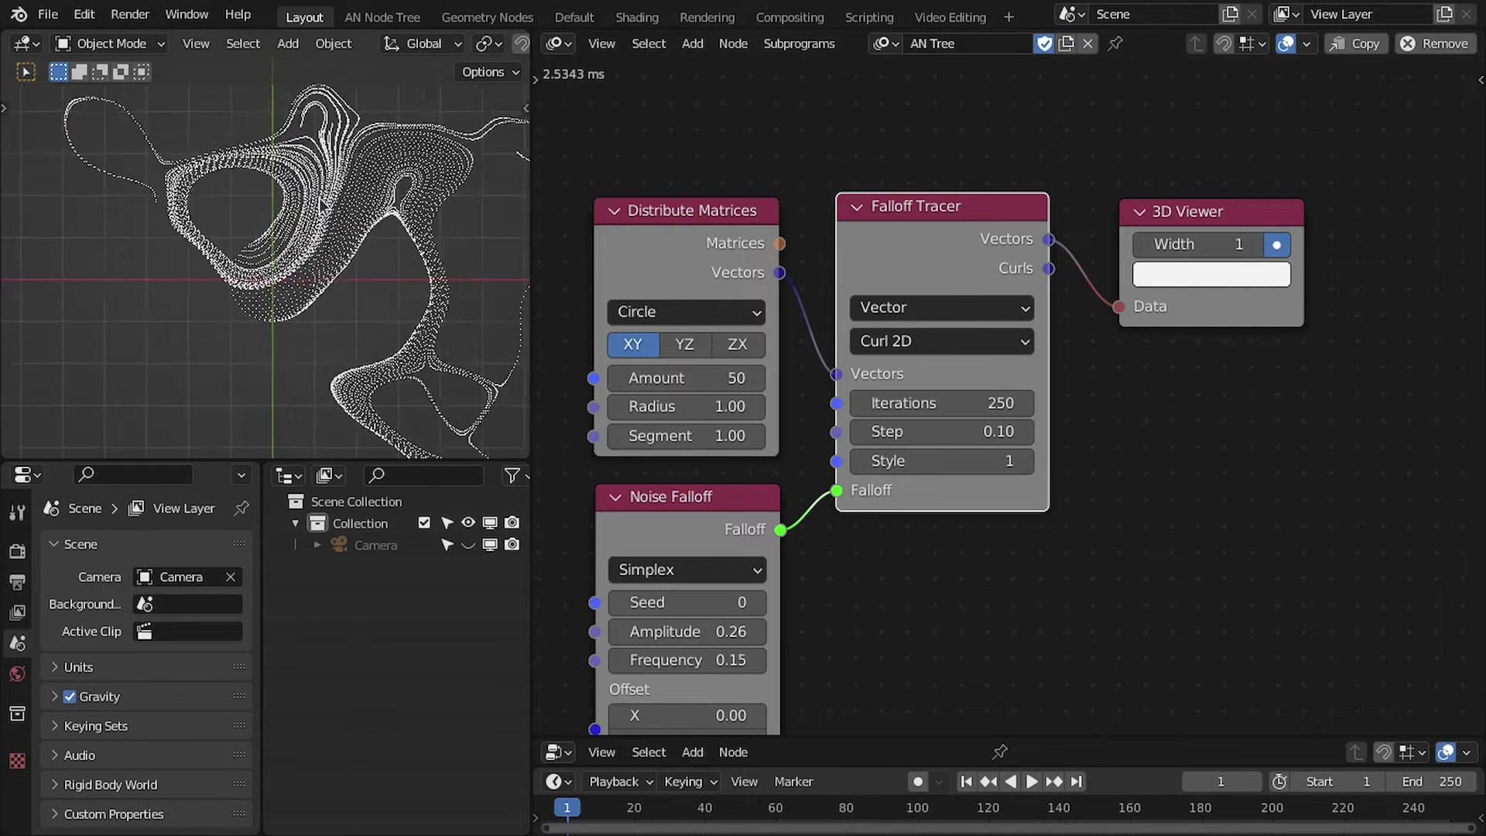
# Set the Noise Falloff node's Z offset to 67.98
pyautogui.scroll(-1, 1066, 420)
pyautogui.scroll(1, 1060, 420)
pyautogui.moveTo(701, 647); pyautogui.dragTo(837, 647)
pyautogui.scroll(2, 395, 313)
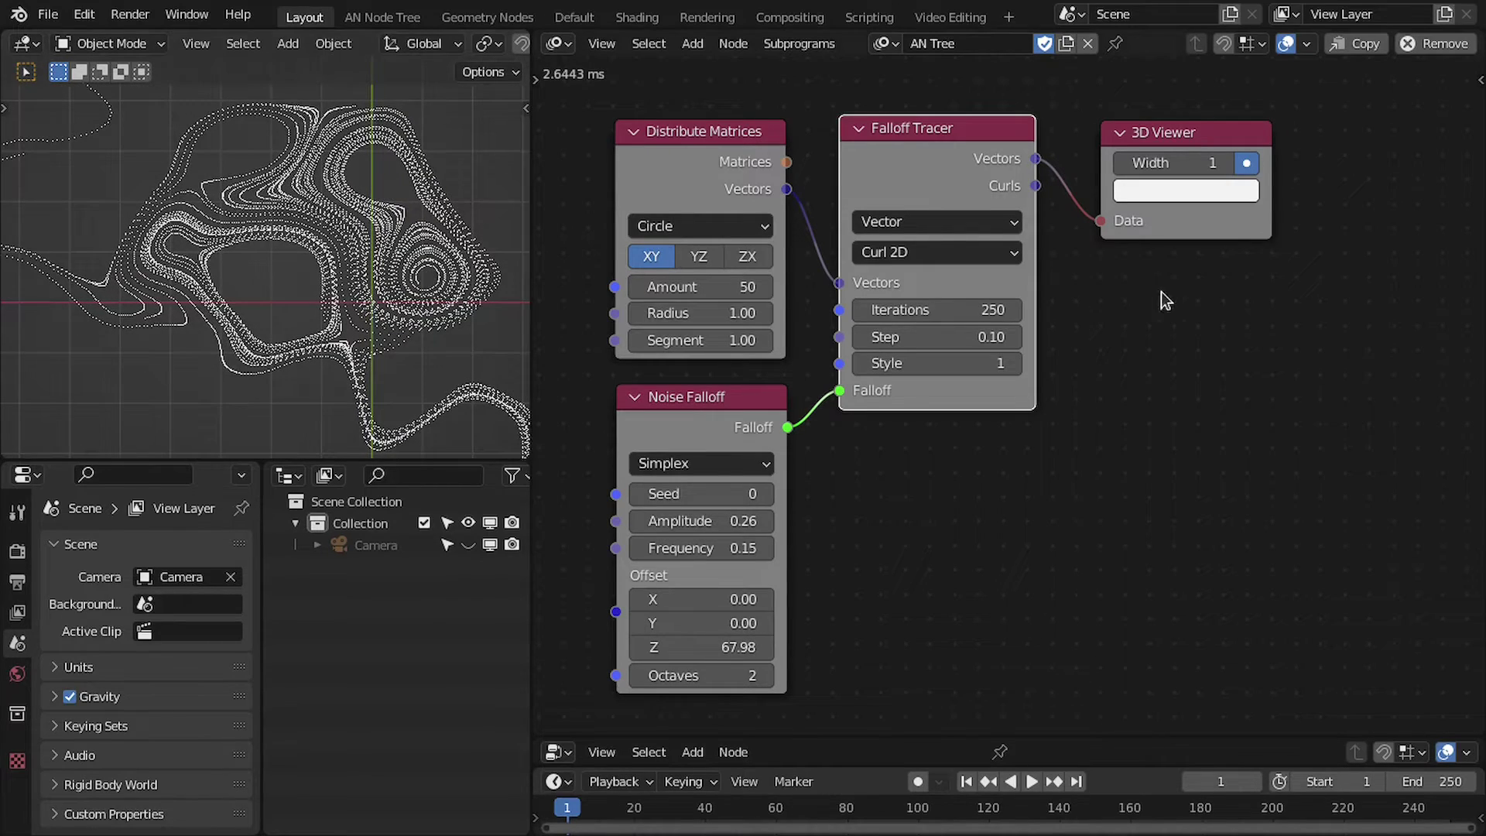
# Delete the 3D Viewer node and maximize the Animation Nodes editor
pyautogui.moveTo(1176, 253); pyautogui.dragTo(974, 306, button='middle')
pyautogui.moveTo(985, 290); pyautogui.dragTo(1204, 235)
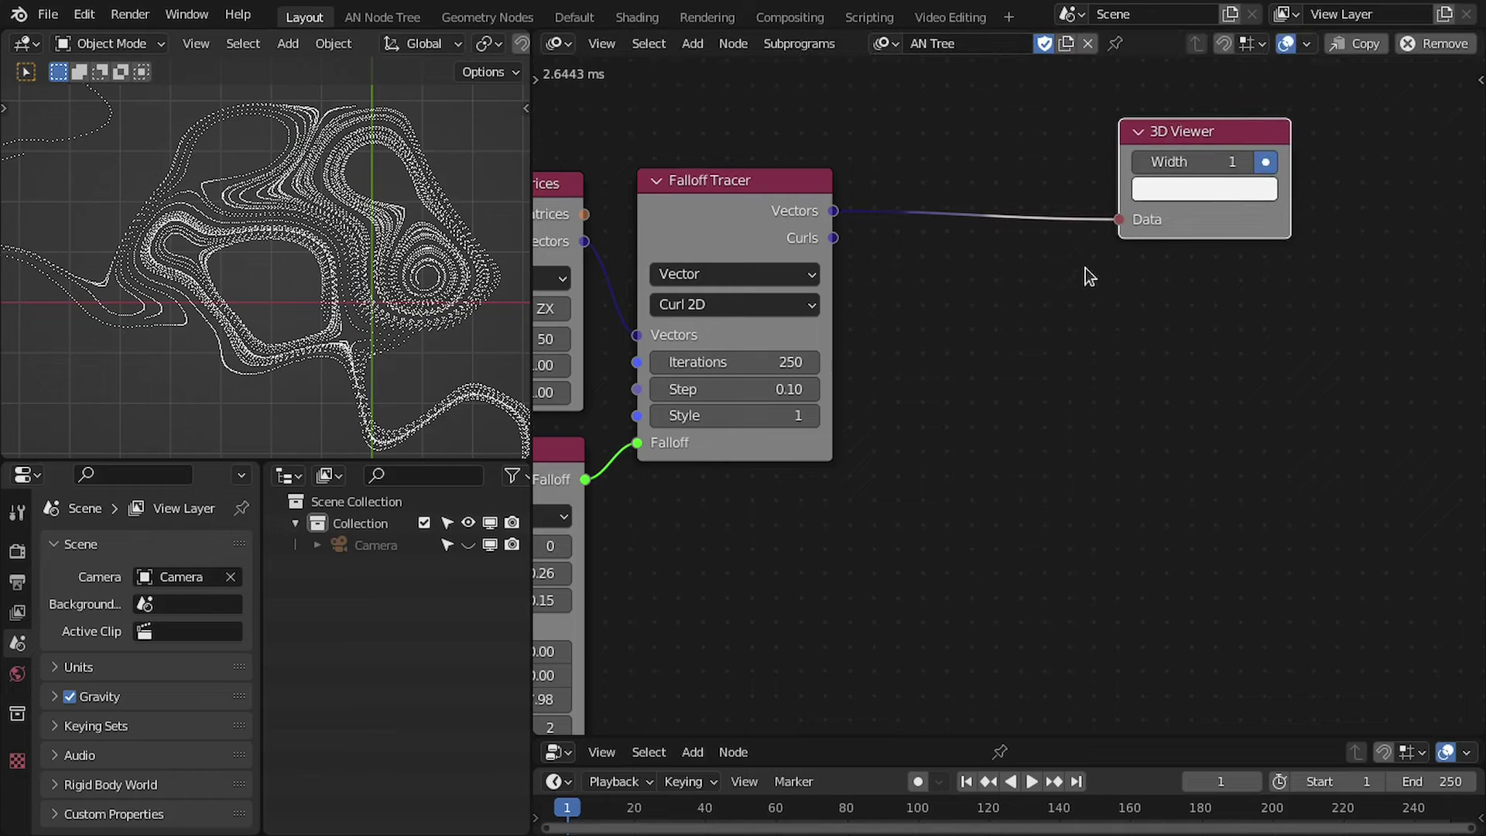
pyautogui.press('x')
pyautogui.hotkey('ctrl', 'space')
# Add a Combine Mesh node beside the Falloff Tracer and feed the tracer's Vectors output into its vertex locations
pyautogui.moveTo(588, 308); pyautogui.dragTo(742, 305, button='middle')
pyautogui.hotkey('shift', 'a')
pyautogui.moveTo(815, 244)
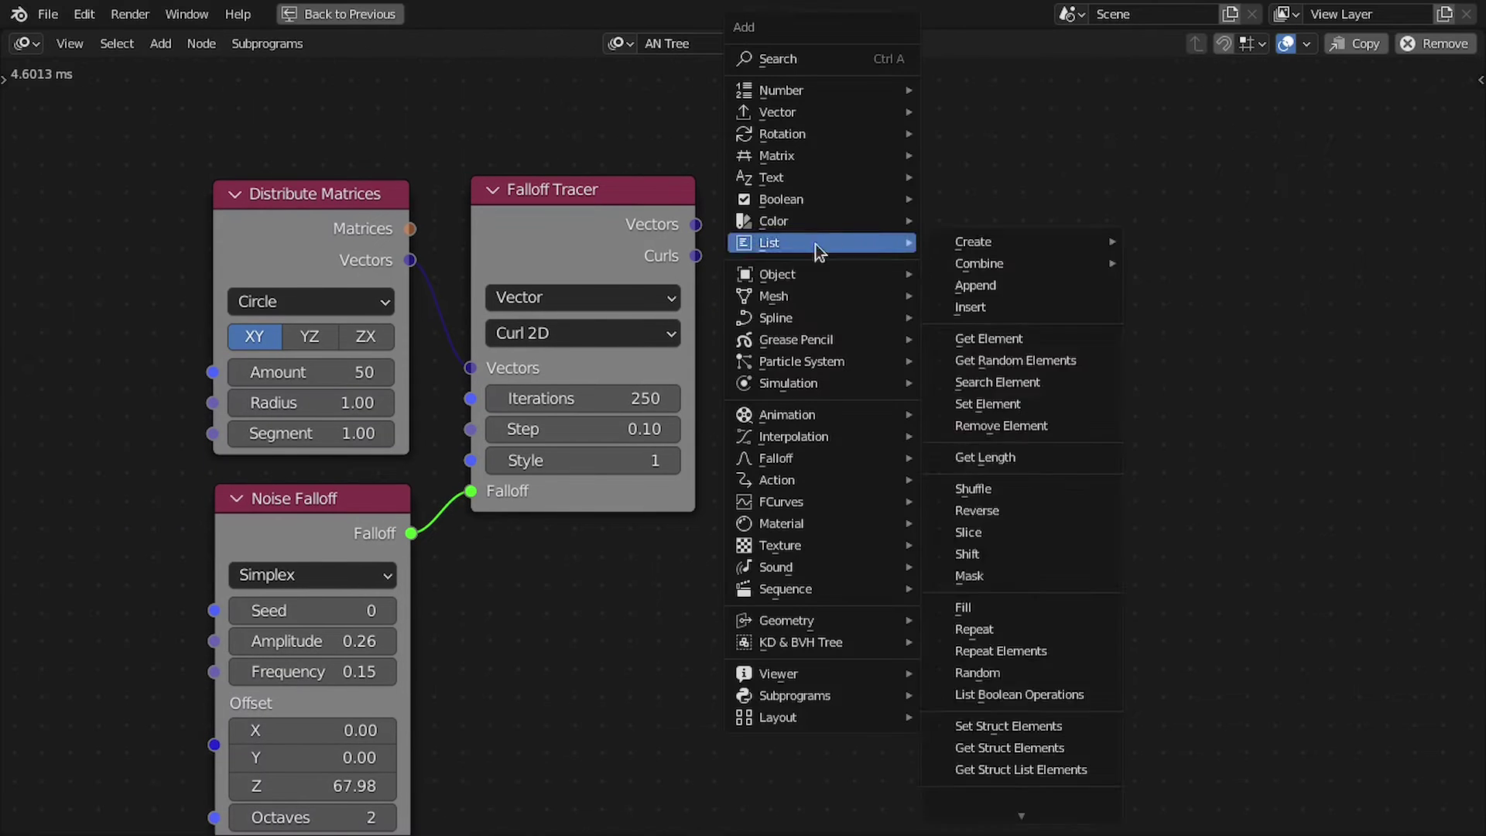
pyautogui.moveTo(796, 296)
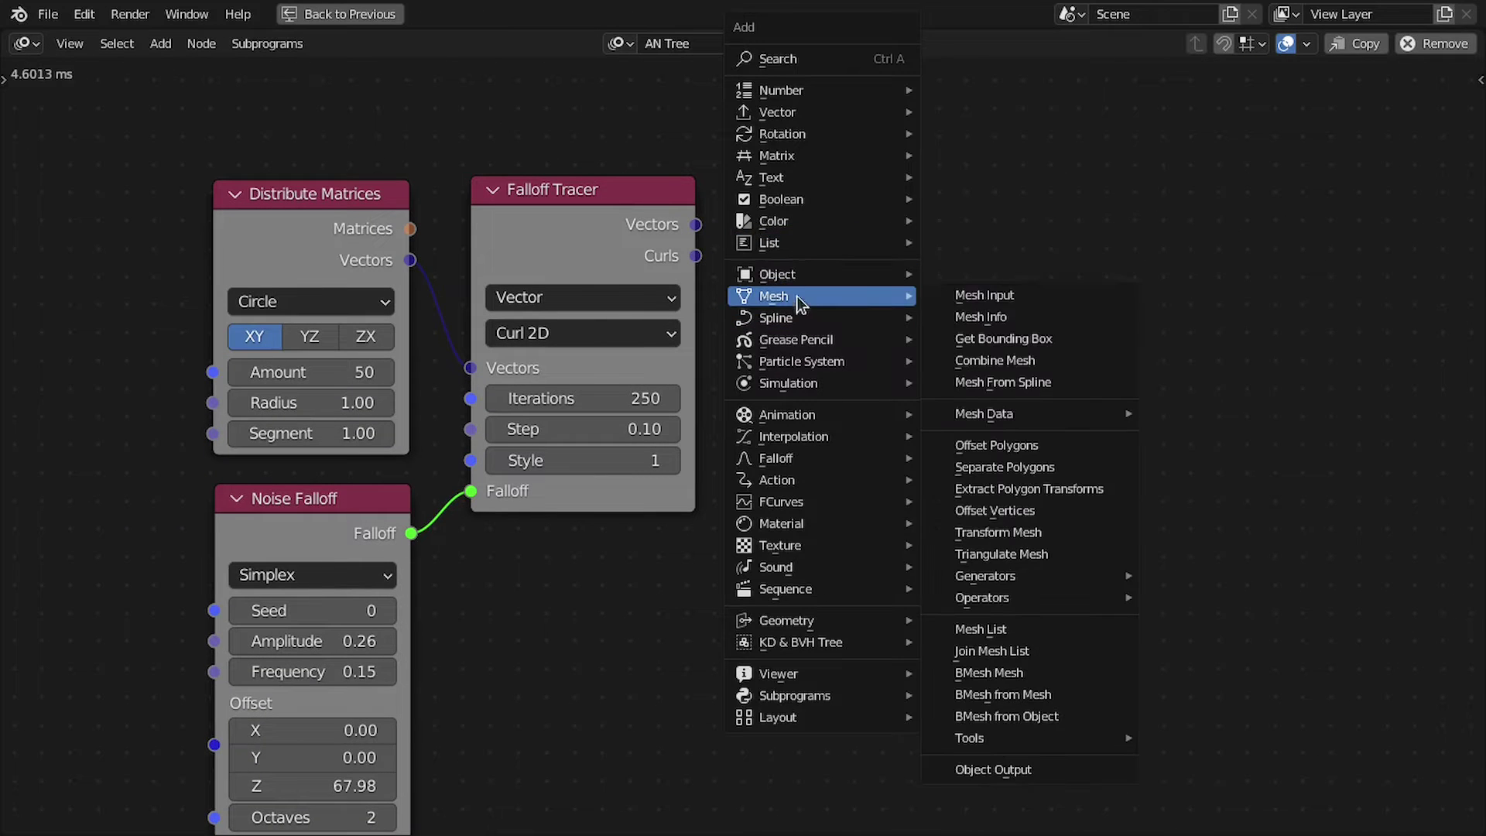
pyautogui.click(1034, 360)
pyautogui.moveTo(671, 226); pyautogui.dragTo(898, 236)
pyautogui.moveTo(998, 153); pyautogui.dragTo(833, 198)
# Add a Mesh Object Output node beside Combine Mesh and feed it the combined mesh
pyautogui.hotkey('shift', 'a')
pyautogui.moveTo(984, 302)
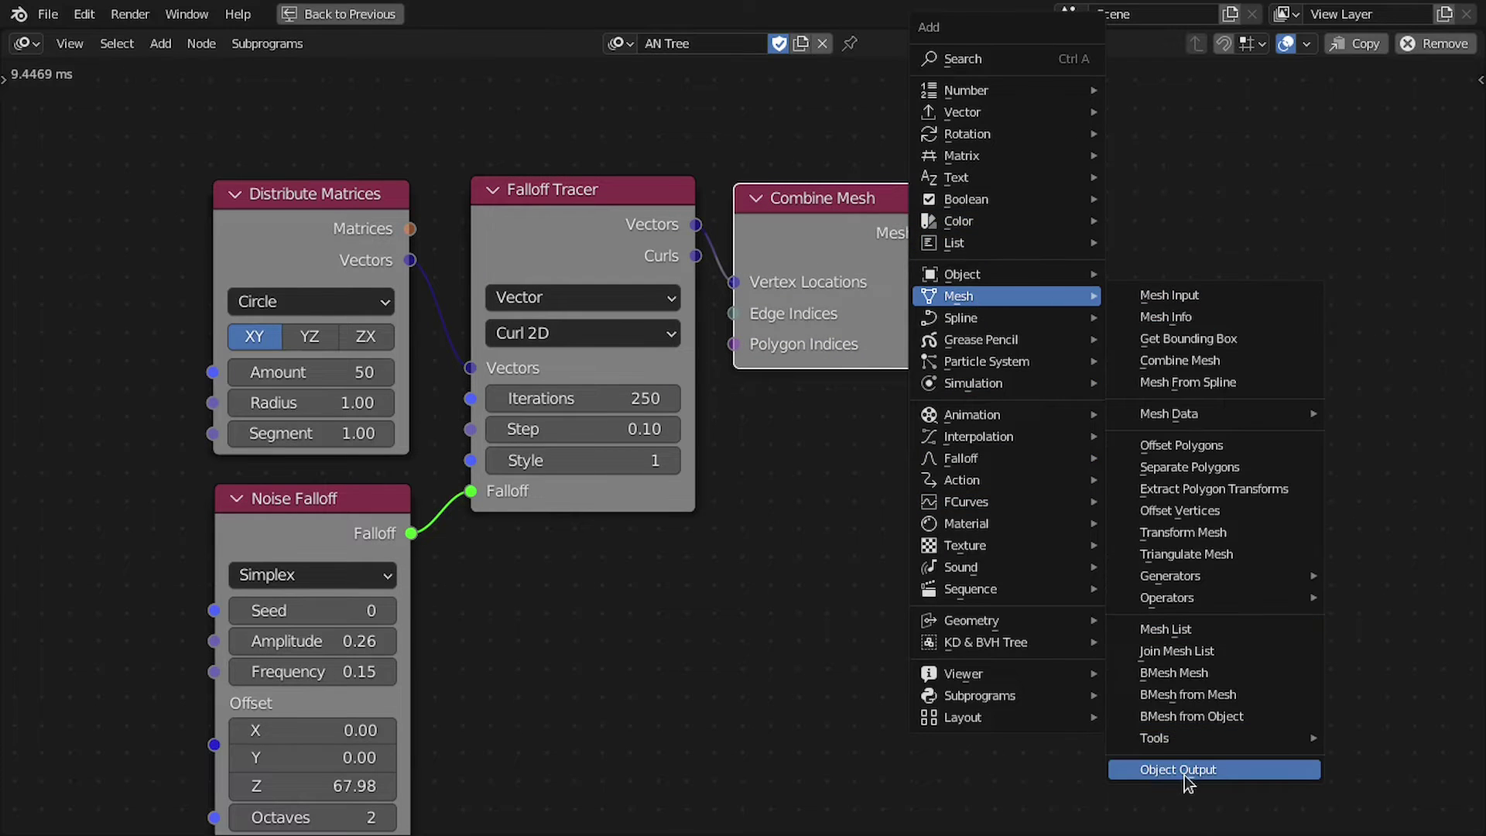
pyautogui.click(1184, 768)
pyautogui.click(1063, 177)
pyautogui.moveTo(931, 233); pyautogui.dragTo(1064, 326)
pyautogui.moveTo(1232, 239); pyautogui.dragTo(1181, 240)
# Hide the unused edge and polygon index inputs of the Combine Mesh node
pyautogui.click(845, 236)
pyautogui.hotkey('ctrl', 'h')
pyautogui.hotkey('ctrl', 'h')
pyautogui.click(560, 206)
pyautogui.scroll(-2, 929, 356)
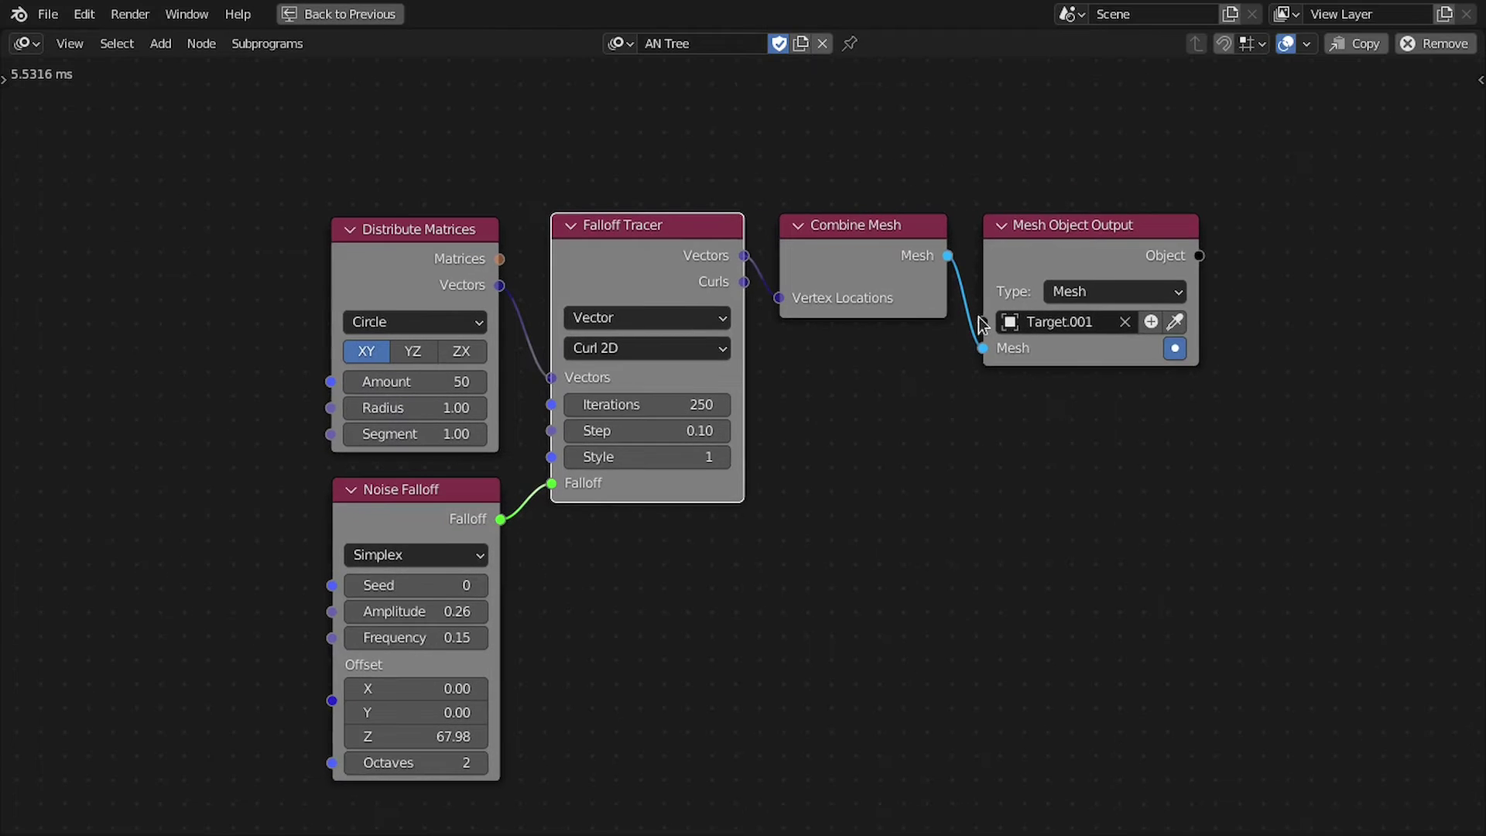
# Restore the editor layout, enlarge the Geometry Nodes editor and create a new geometry node tree on Target.001
pyautogui.hotkey('ctrl', 'space')
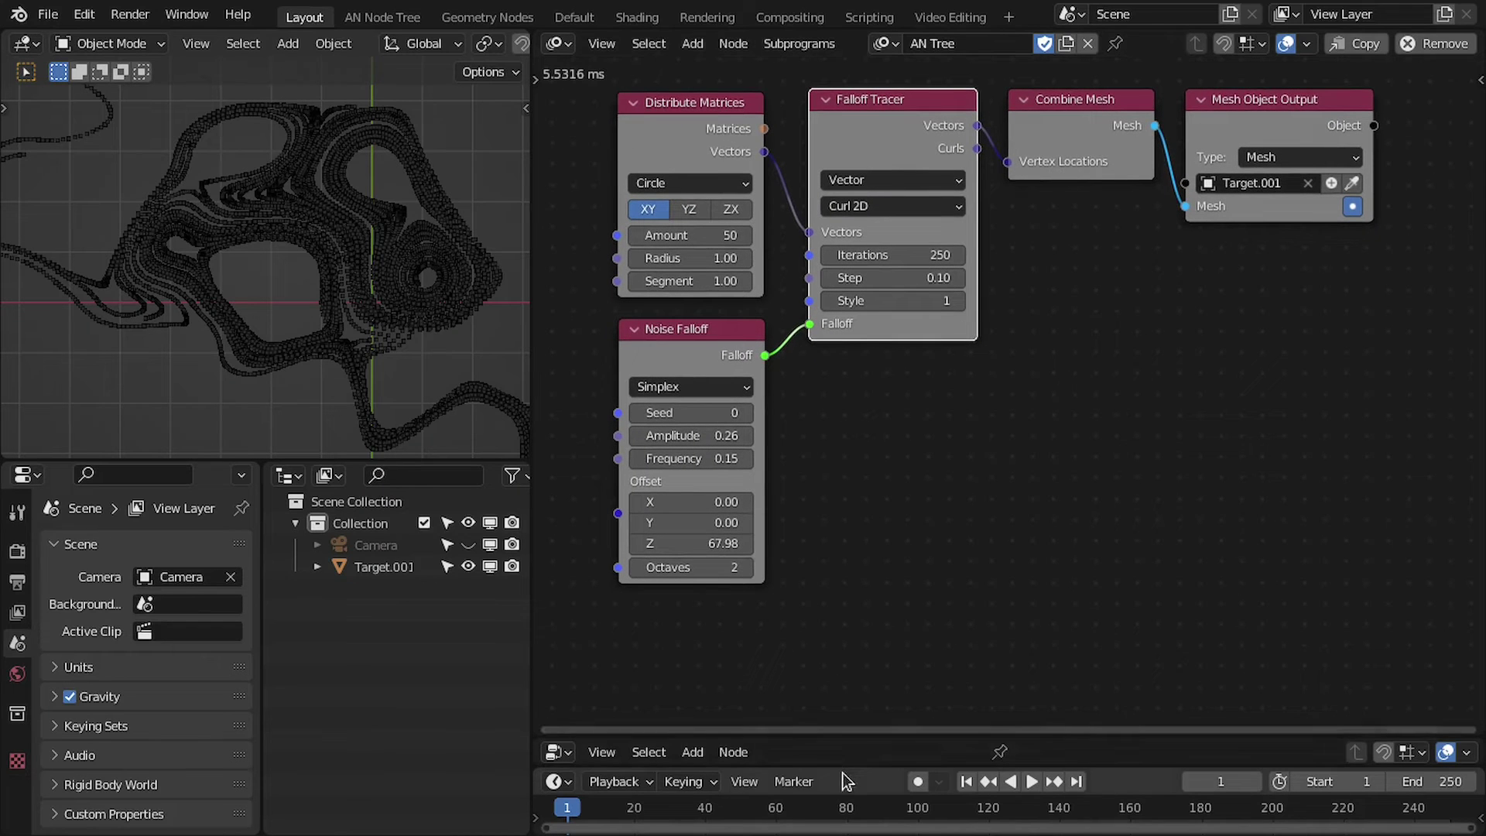
pyautogui.moveTo(821, 734); pyautogui.dragTo(821, 308)
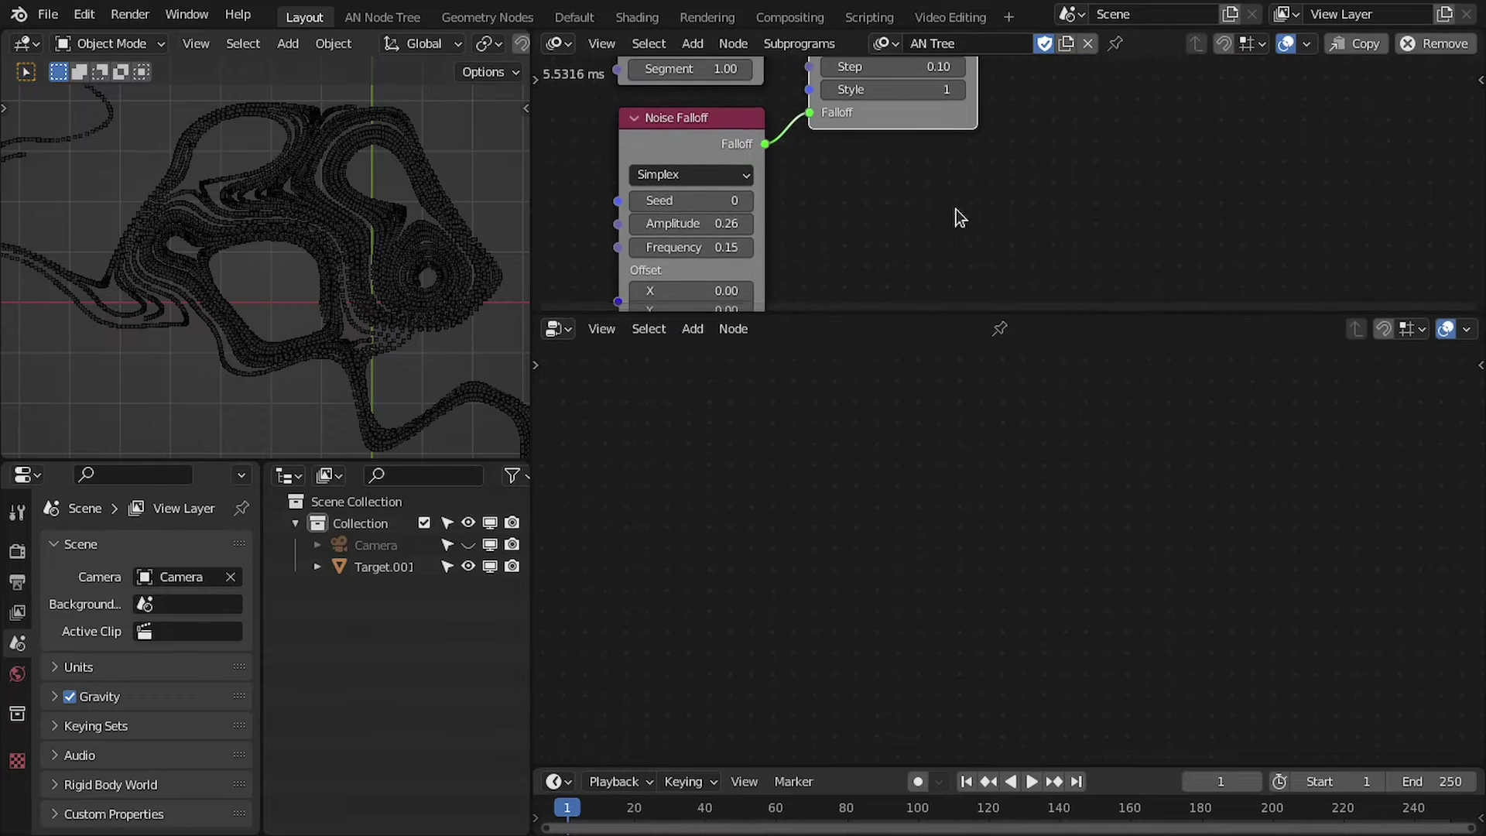
pyautogui.keyDown('shift'); pyautogui.scroll(3, 851, 232); pyautogui.keyUp('shift')
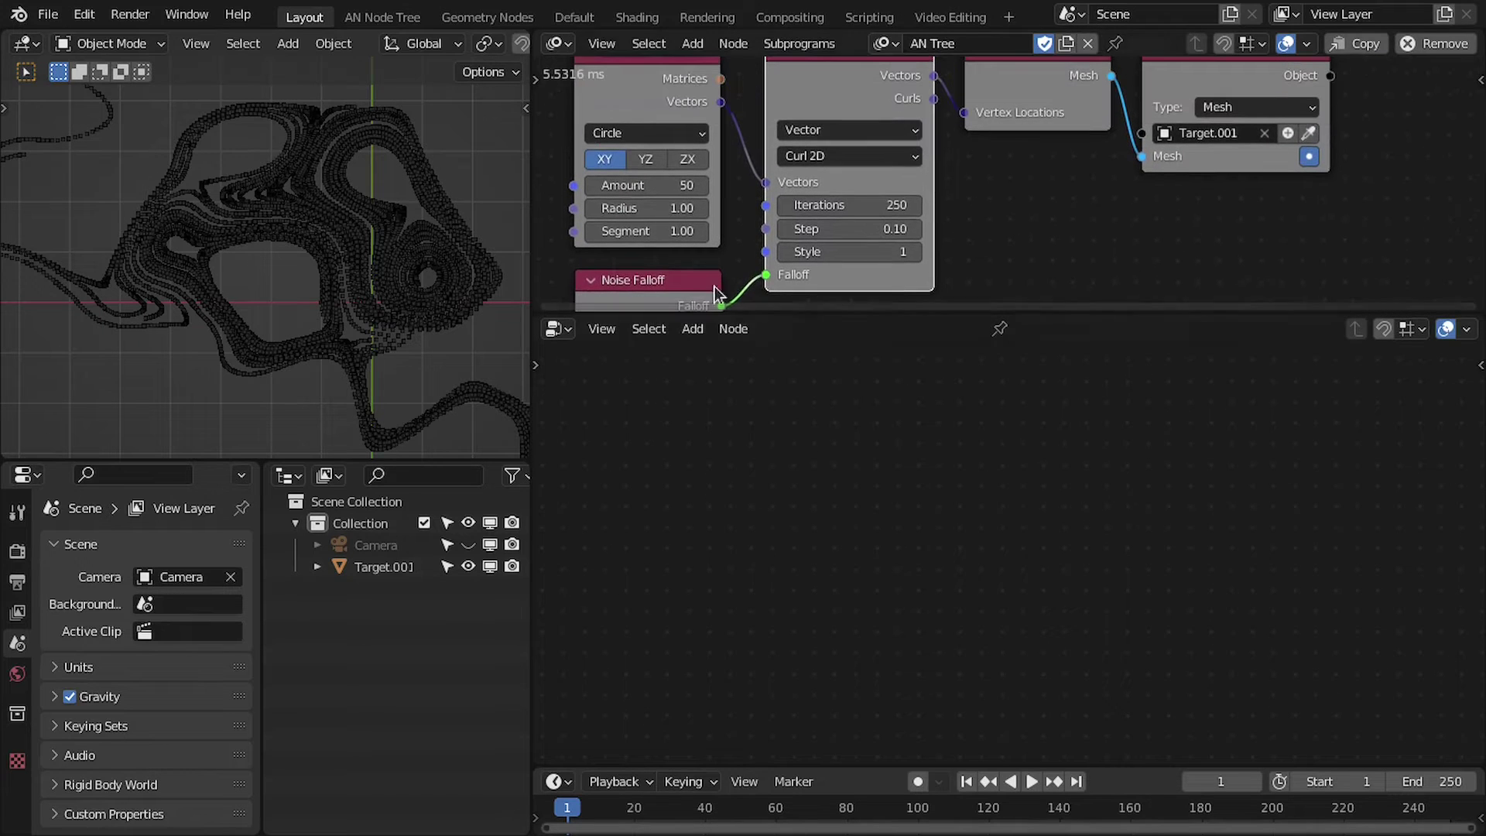
pyautogui.click(390, 567)
pyautogui.click(997, 332)
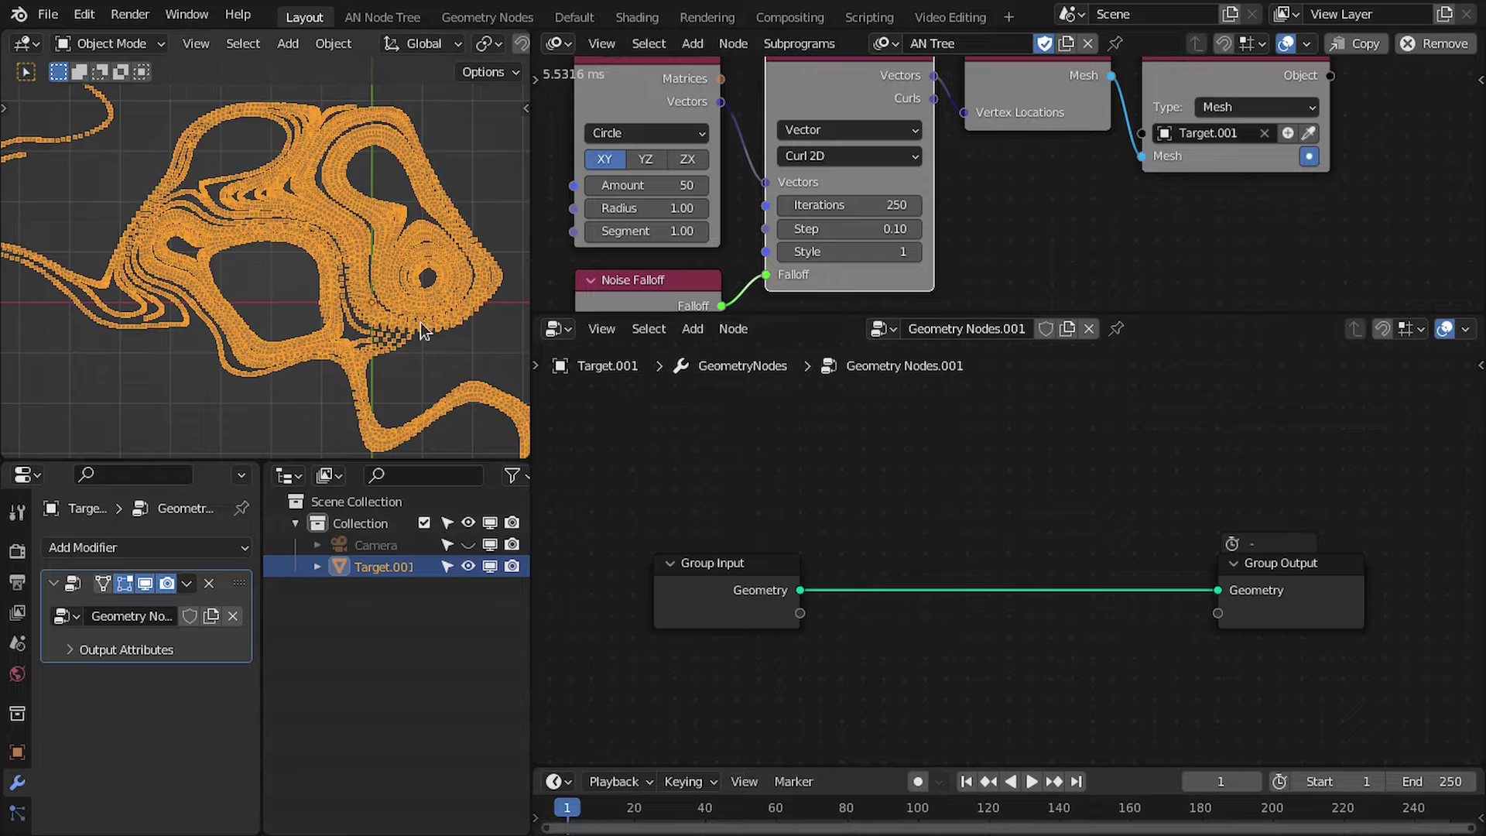
# Insert the Vectors to Curves group between Group Input and Group Output, passing its Curve result to the output
pyautogui.moveTo(931, 440); pyautogui.dragTo(910, 406, button='middle')
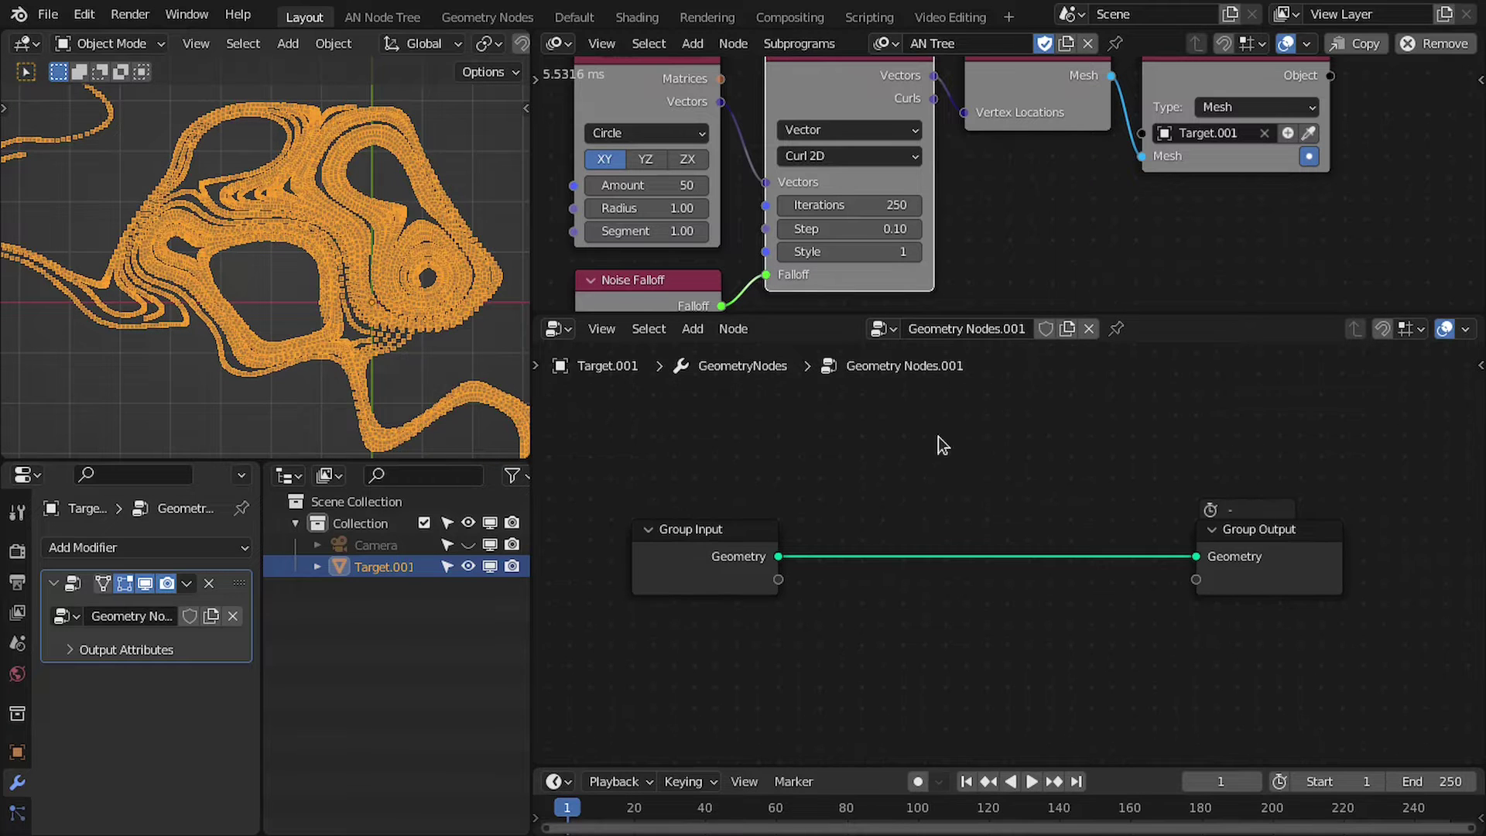
pyautogui.keyDown('shift'); pyautogui.moveTo(240, 287); pyautogui.dragTo(312, 325, button='middle'); pyautogui.keyUp('shift')
pyautogui.keyDown('shift'); pyautogui.moveTo(312, 325); pyautogui.dragTo(213, 262, button='middle'); pyautogui.keyUp('shift')
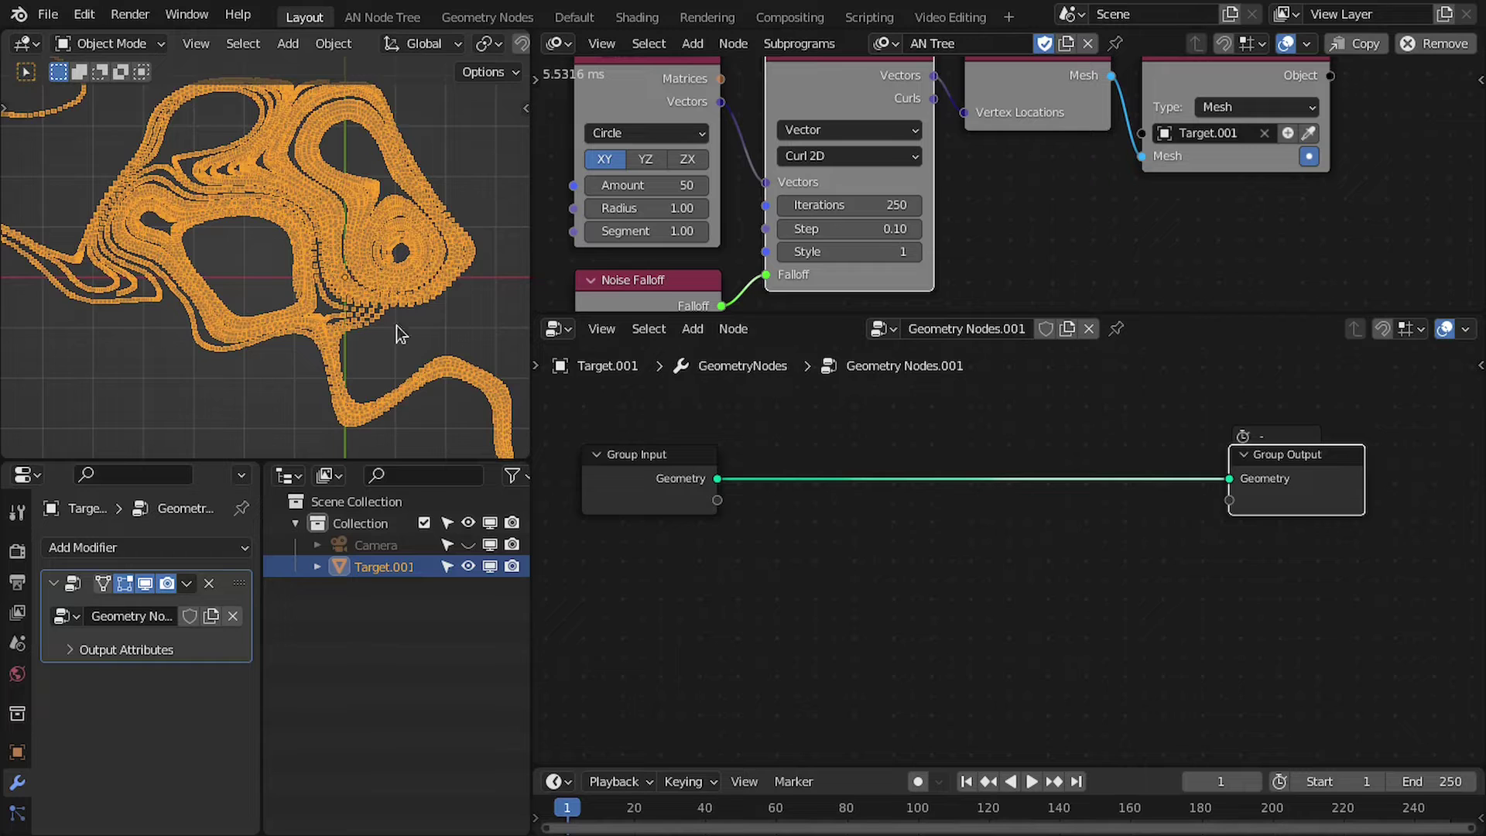
pyautogui.scroll(3, 356, 309)
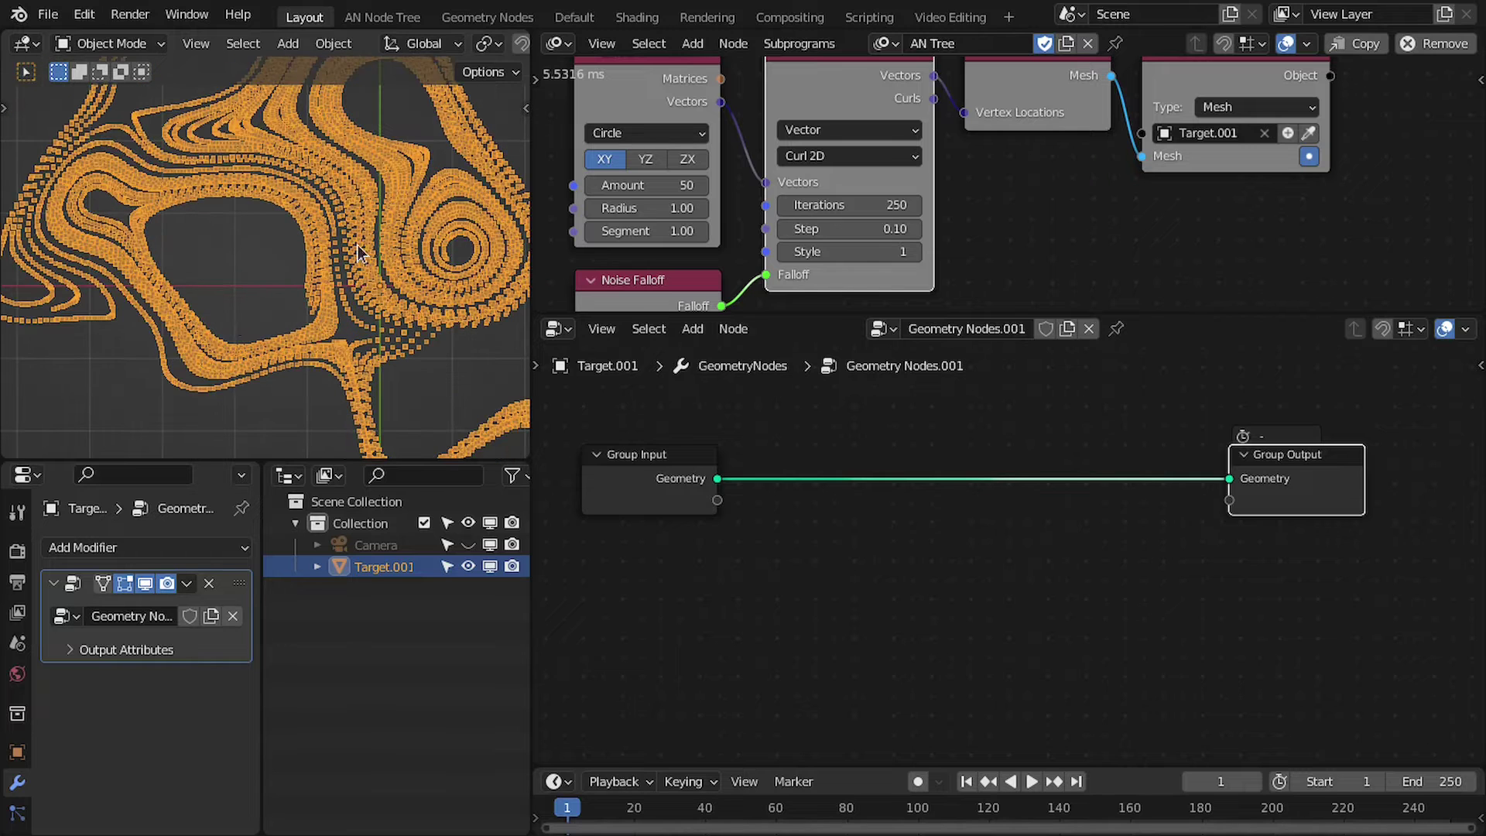
pyautogui.scroll(-1, 893, 179)
pyautogui.scroll(-2, 301, 327)
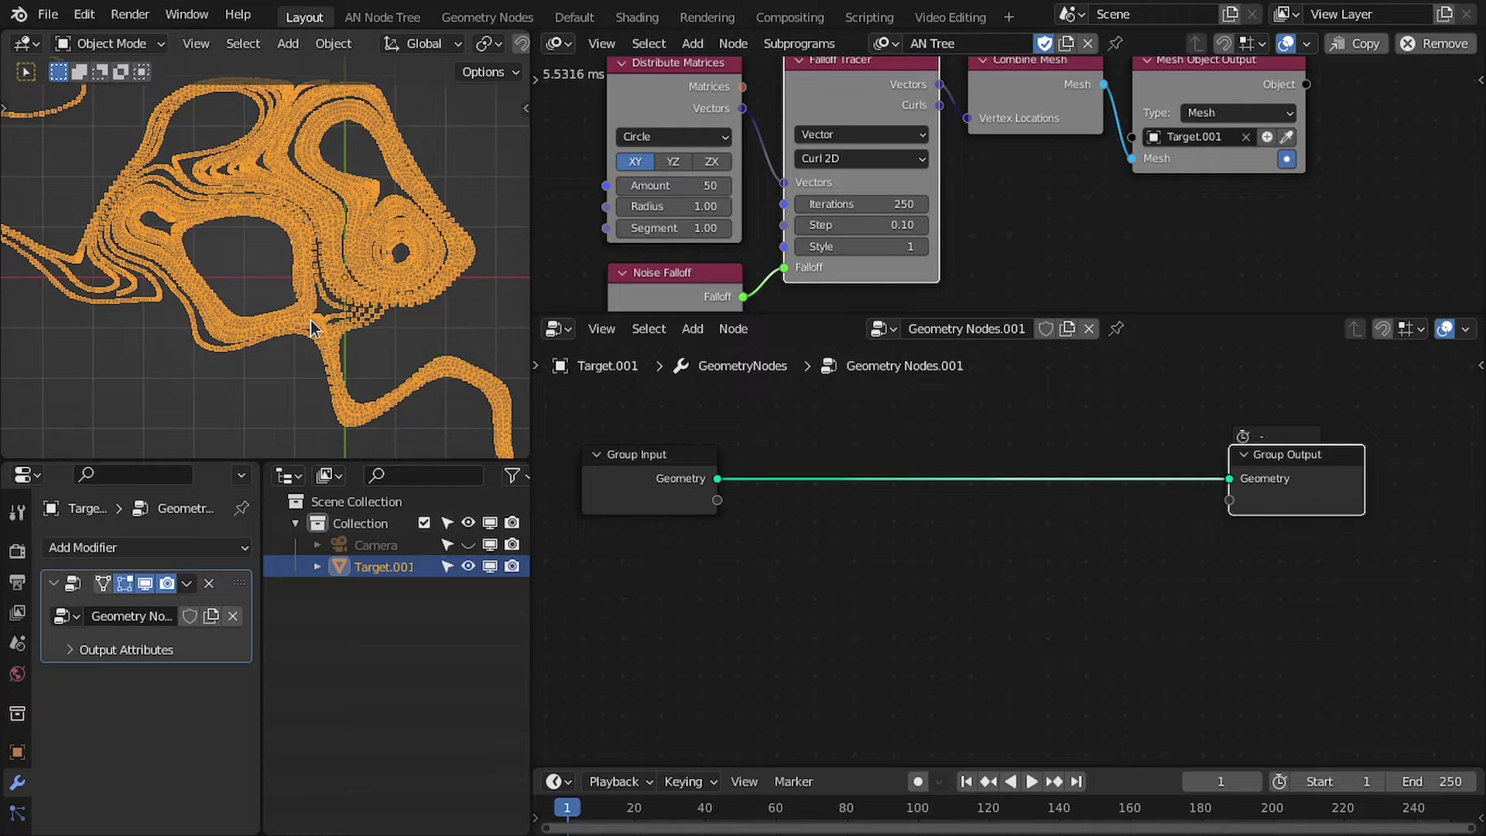
pyautogui.hotkey('shift', 'a')
pyautogui.moveTo(843, 786)
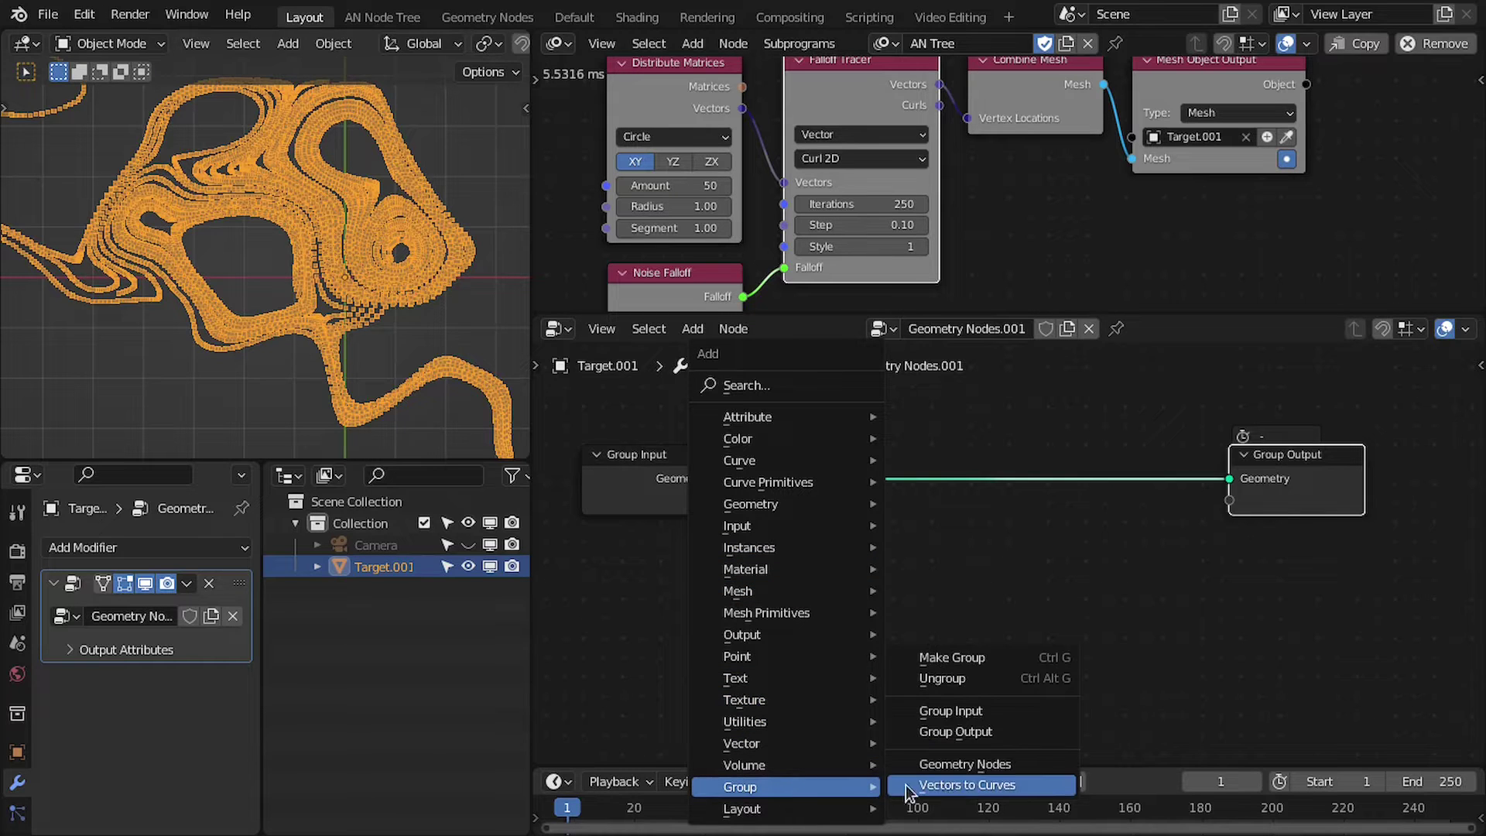
pyautogui.click(961, 785)
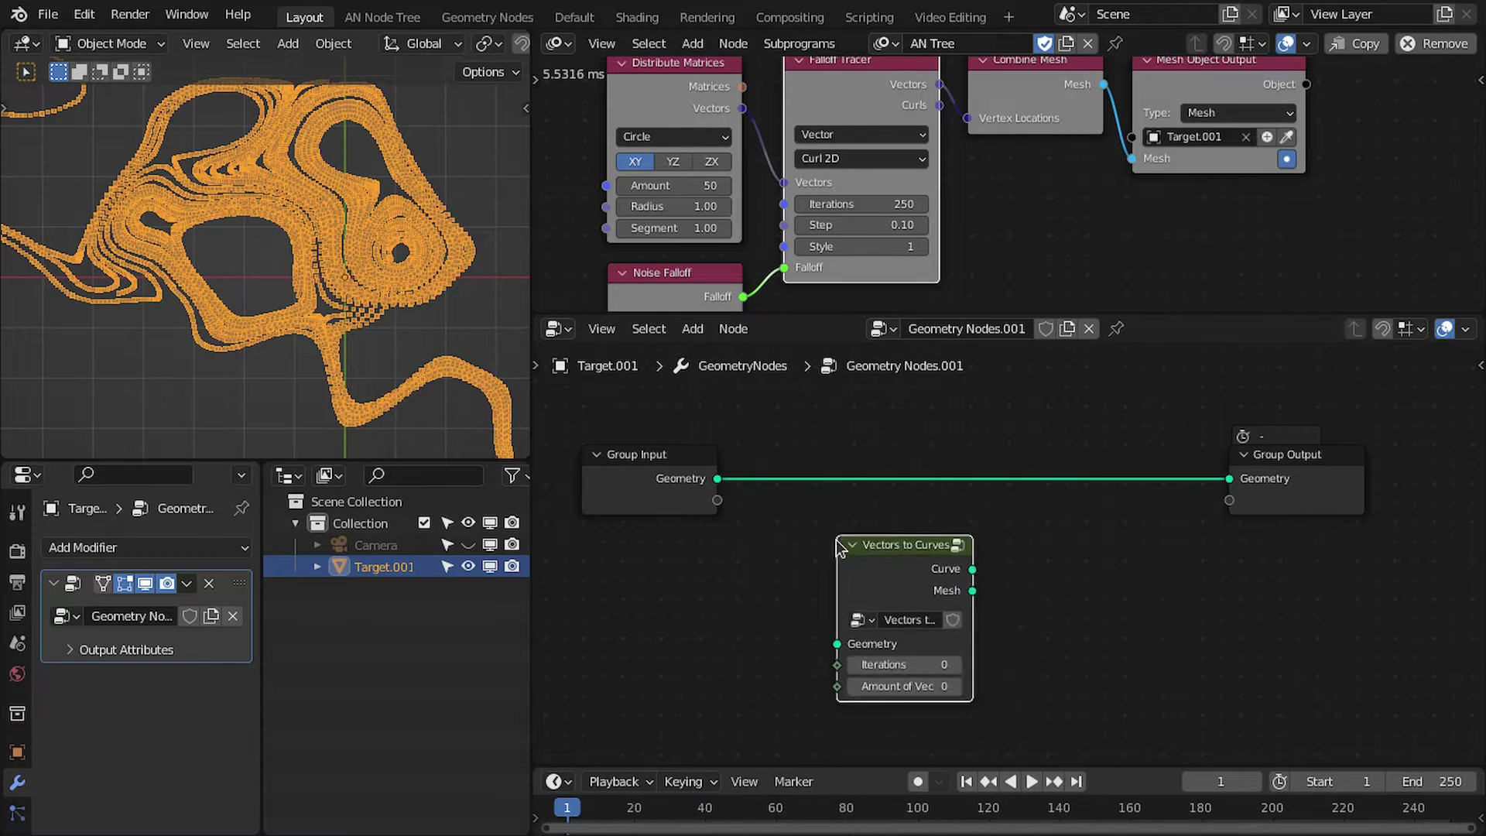
pyautogui.click(894, 578)
pyautogui.scroll(1, 893, 579)
pyautogui.moveTo(901, 571); pyautogui.dragTo(935, 580, button='middle')
pyautogui.moveTo(935, 580); pyautogui.dragTo(895, 459)
pyautogui.moveTo(895, 460); pyautogui.dragTo(976, 466, button='middle')
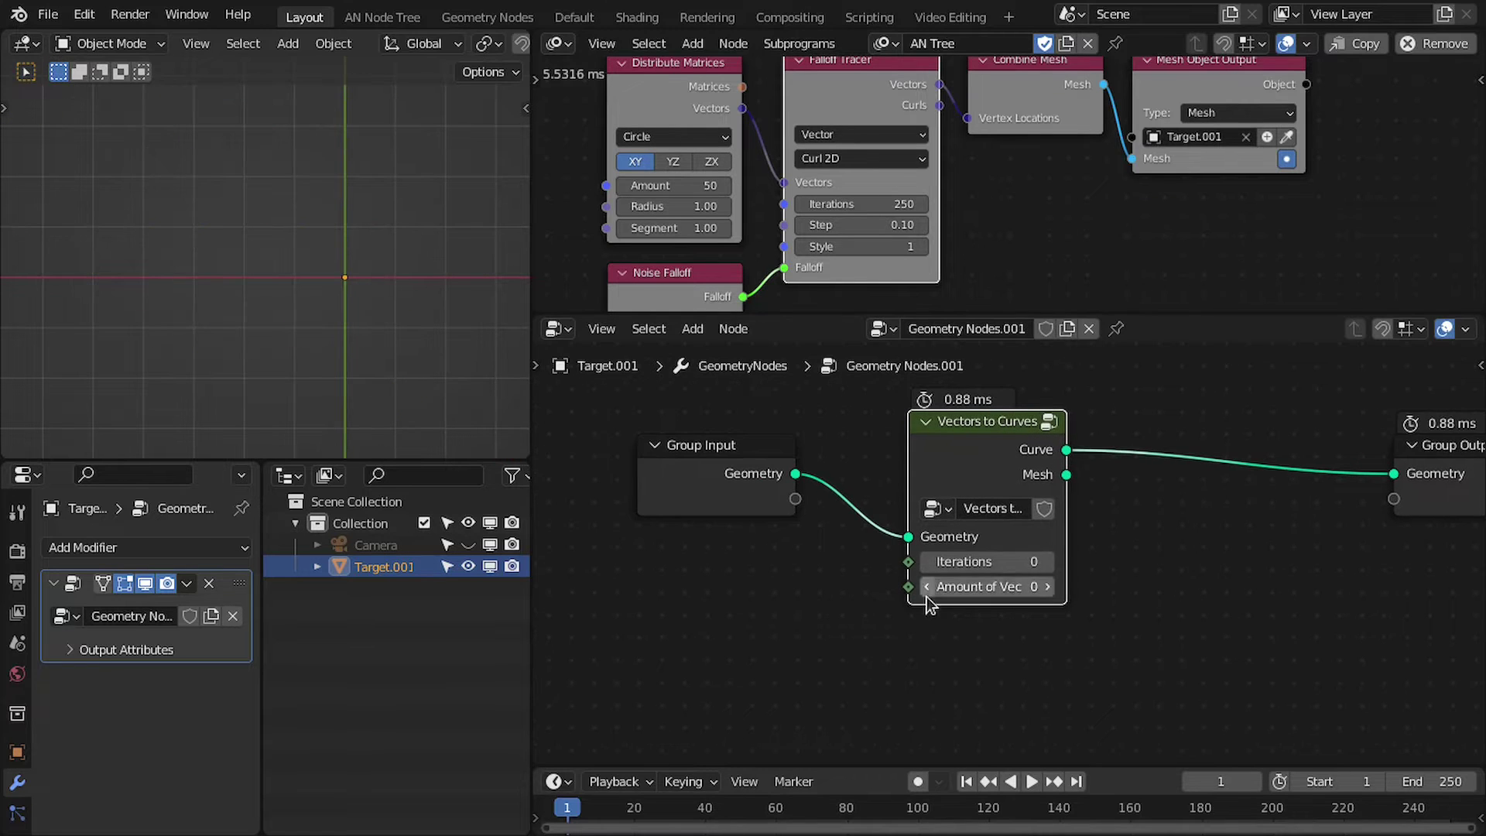
# Set the Vectors to Curves group's amount of vectors to 50 and its iterations to 250
pyautogui.moveTo(811, 510); pyautogui.dragTo(760, 532, button='middle')
pyautogui.moveTo(908, 467); pyautogui.dragTo(884, 489)
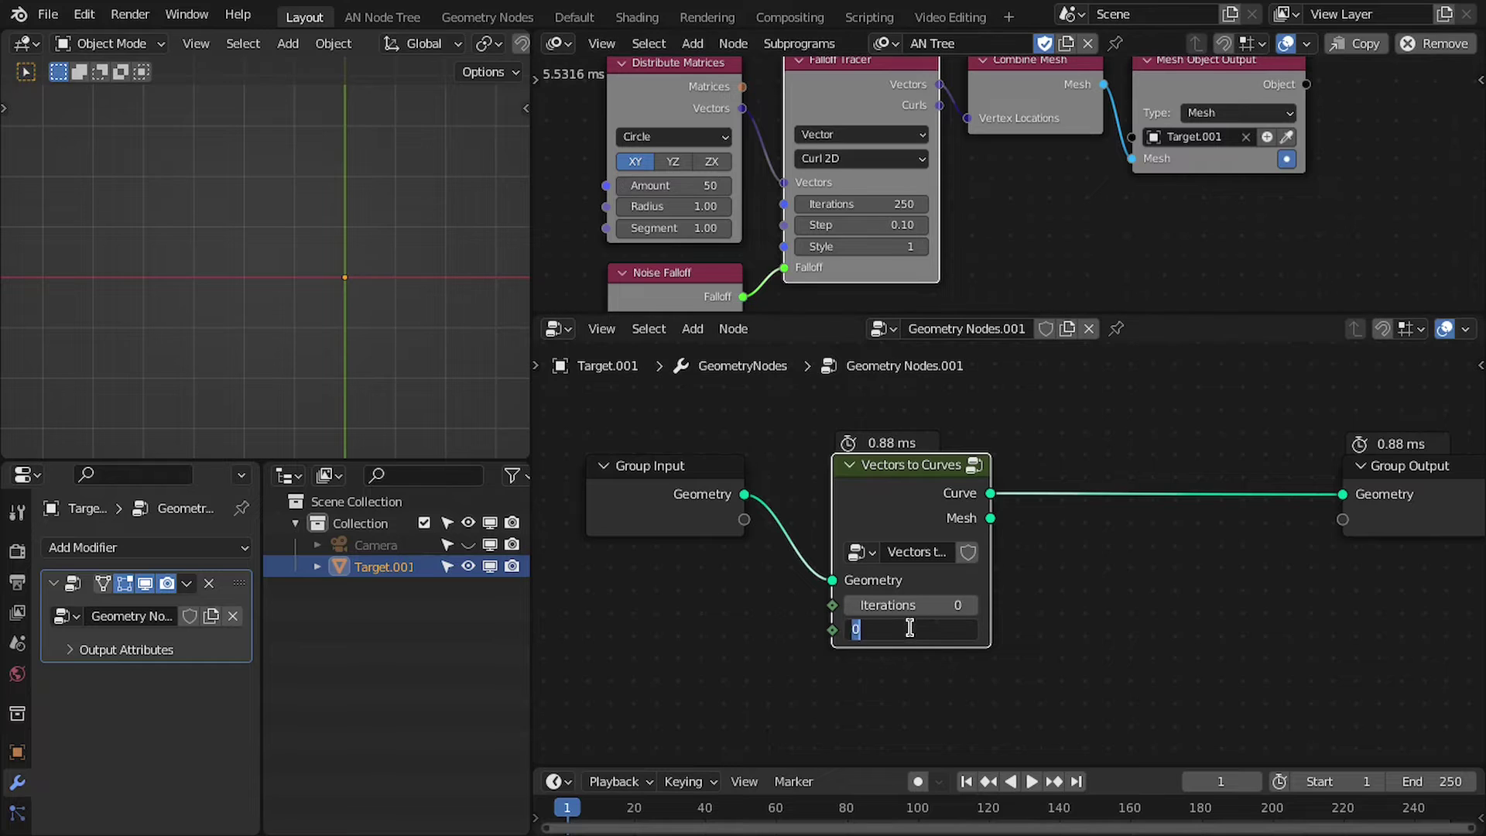
pyautogui.write('0')
pyautogui.press('Return')
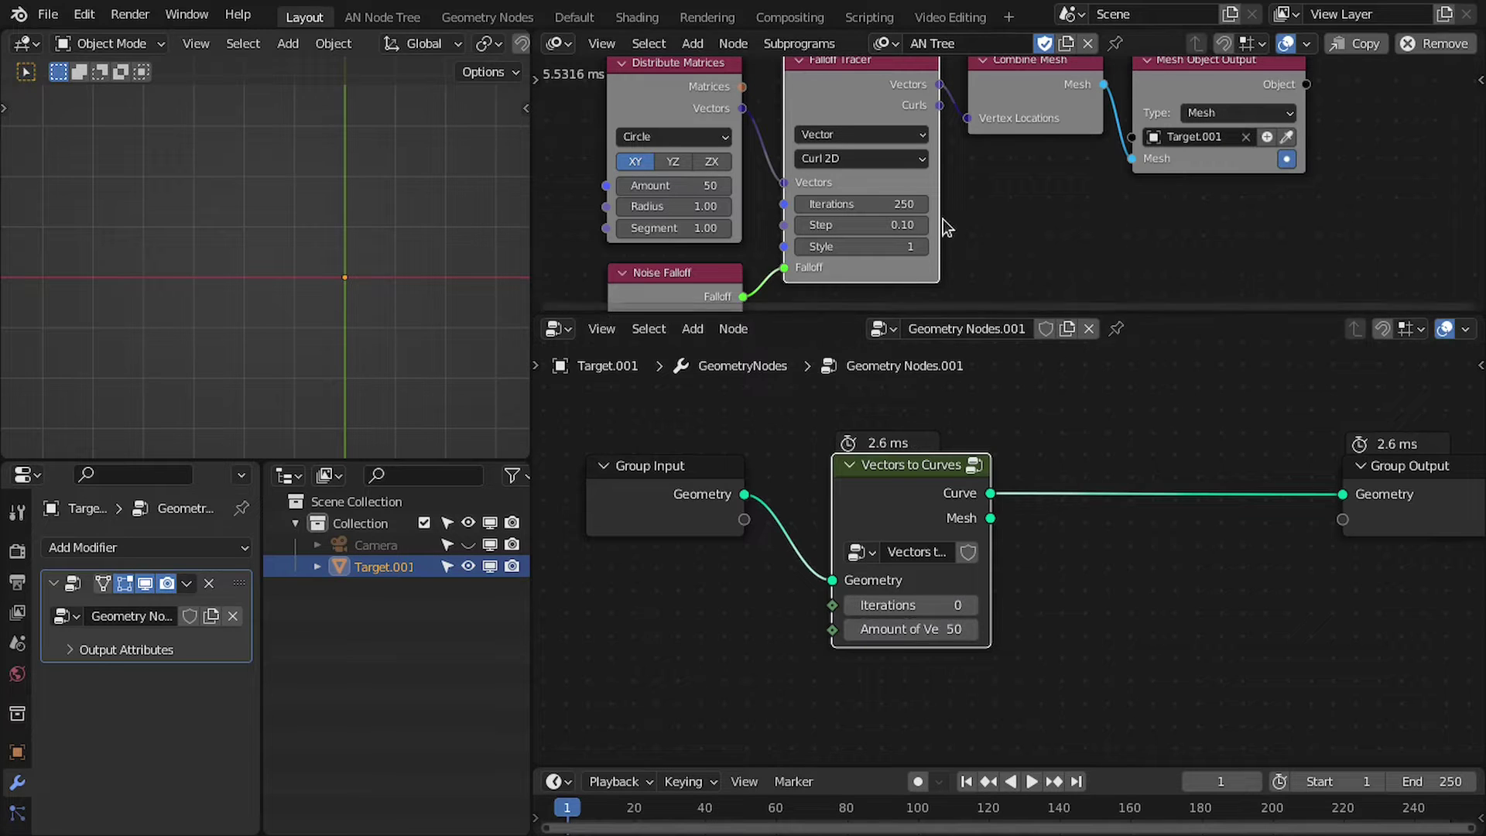
pyautogui.click(938, 605)
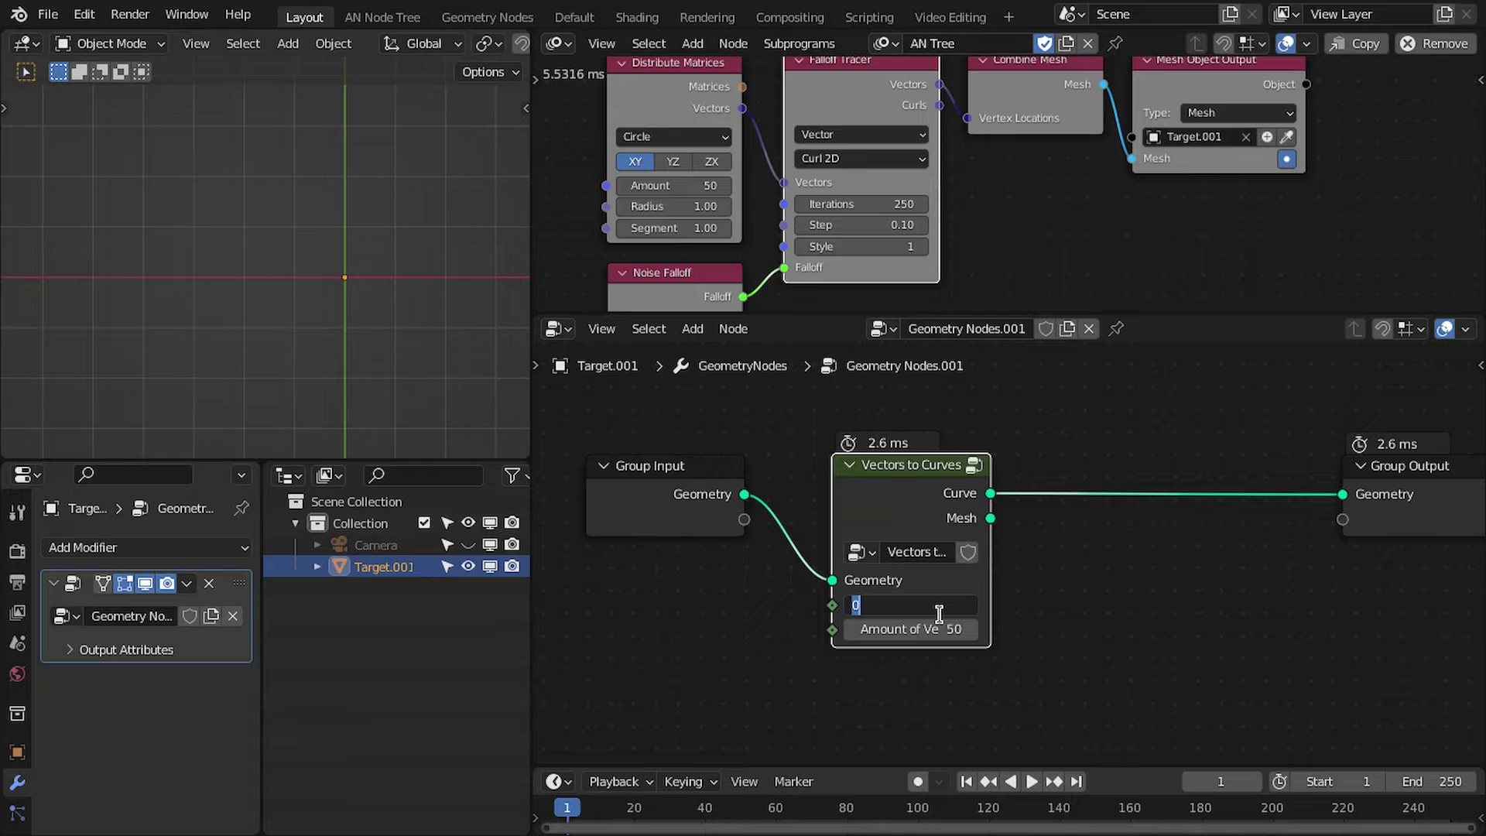
pyautogui.write('250')
pyautogui.press('Return')
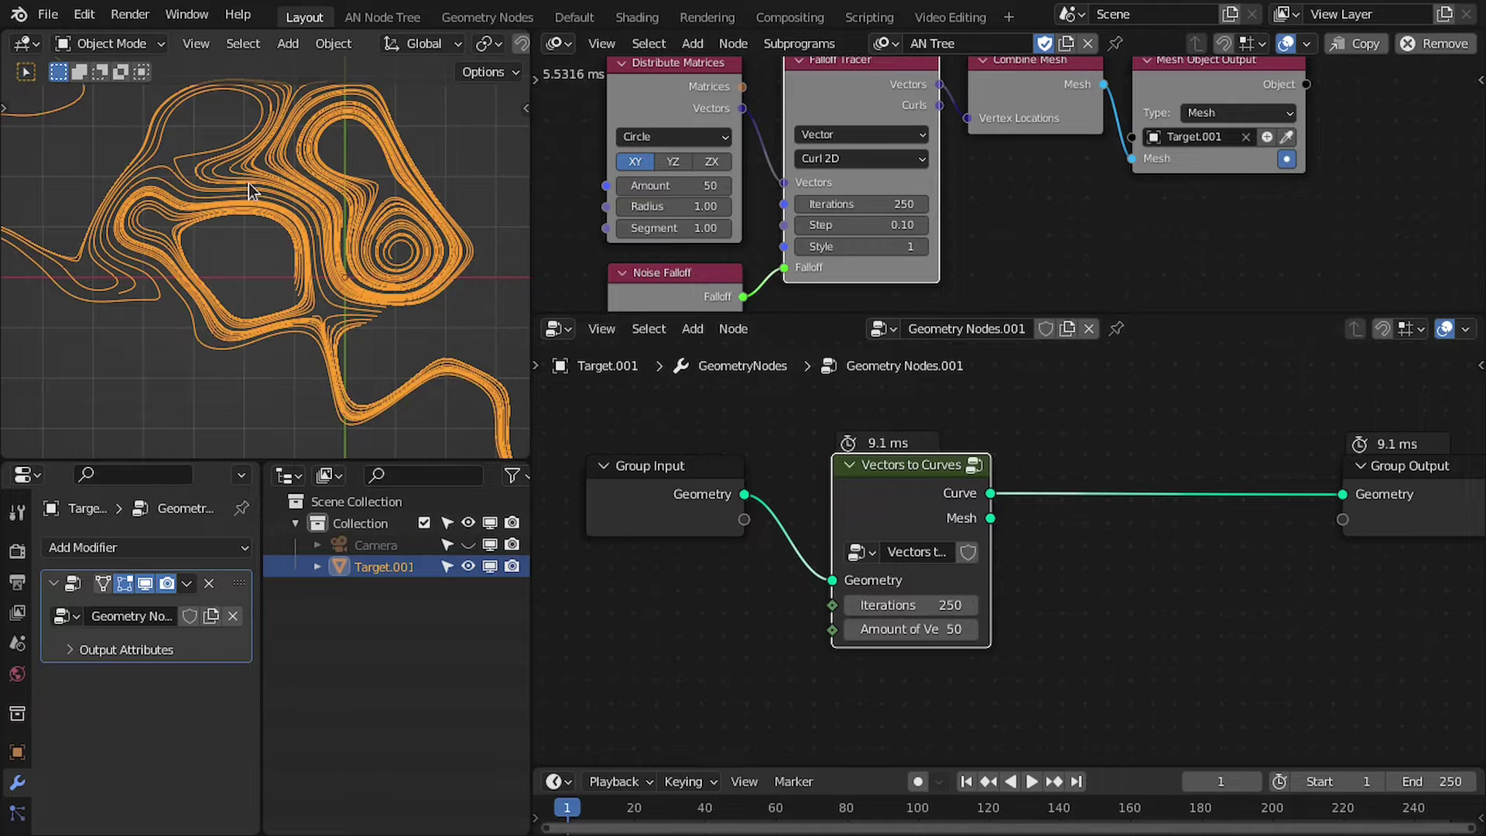
# Expose the iterations and amount of vectors of Vectors to Curves as modifier inputs through Group Input
pyautogui.scroll(-1, 882, 522)
pyautogui.click(762, 533)
pyautogui.moveTo(765, 525)
pyautogui.mouseDown()
pyautogui.moveTo(833, 608)
pyautogui.moveTo(764, 545)
pyautogui.mouseUp()
# Enlarge the Animation Nodes editor and add an Object Attribute Output node fed by the Mesh Object Output's object
pyautogui.moveTo(774, 193); pyautogui.dragTo(680, 248, button='middle')
pyautogui.moveTo(773, 313); pyautogui.dragTo(774, 502)
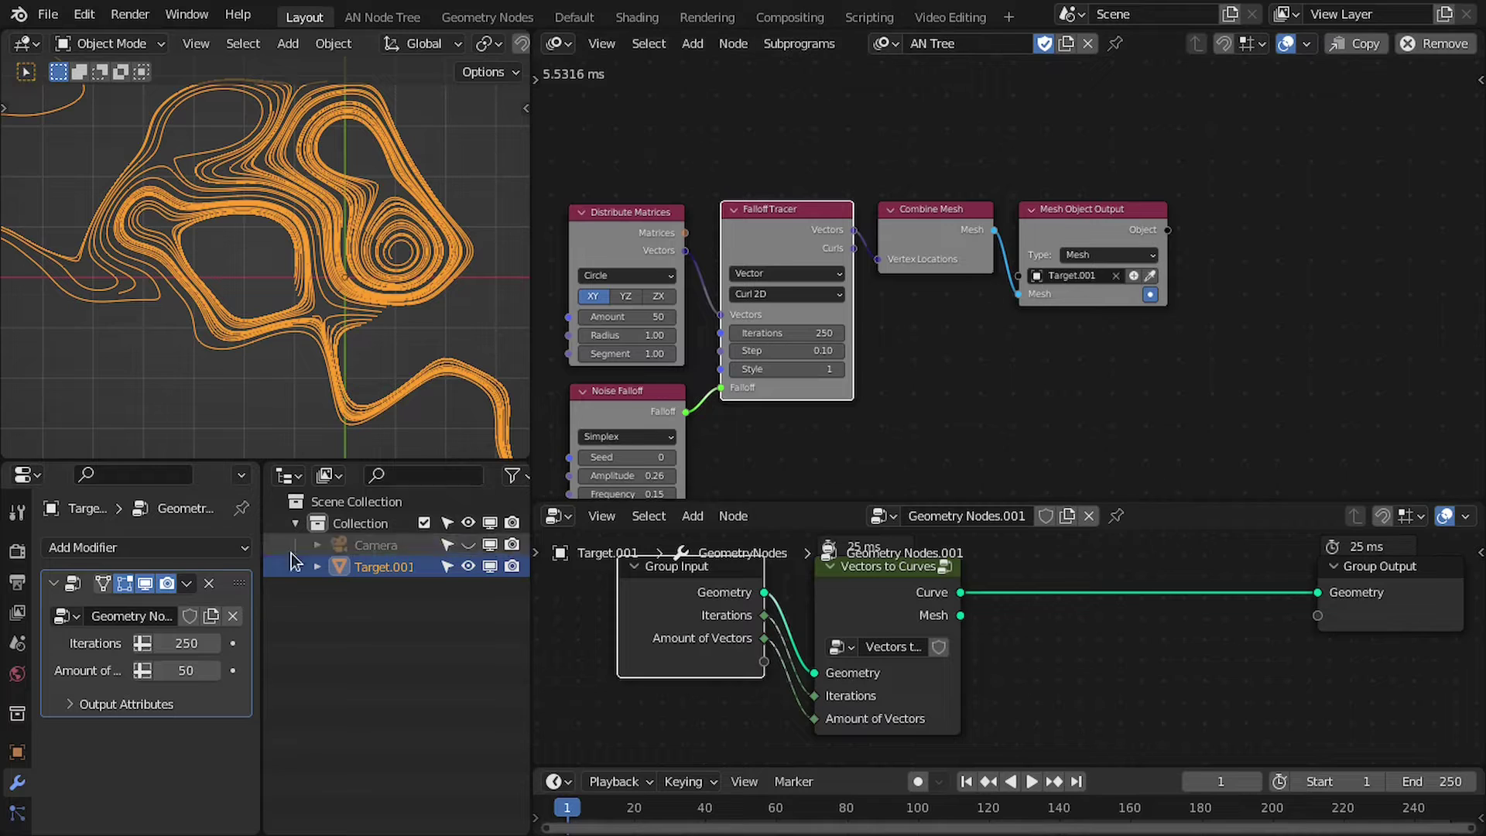
pyautogui.keyDown('ctrl'); pyautogui.scroll(-3, 1083, 279); pyautogui.keyUp('ctrl')
pyautogui.hotkey('shift', 'a')
pyautogui.click(1160, 150)
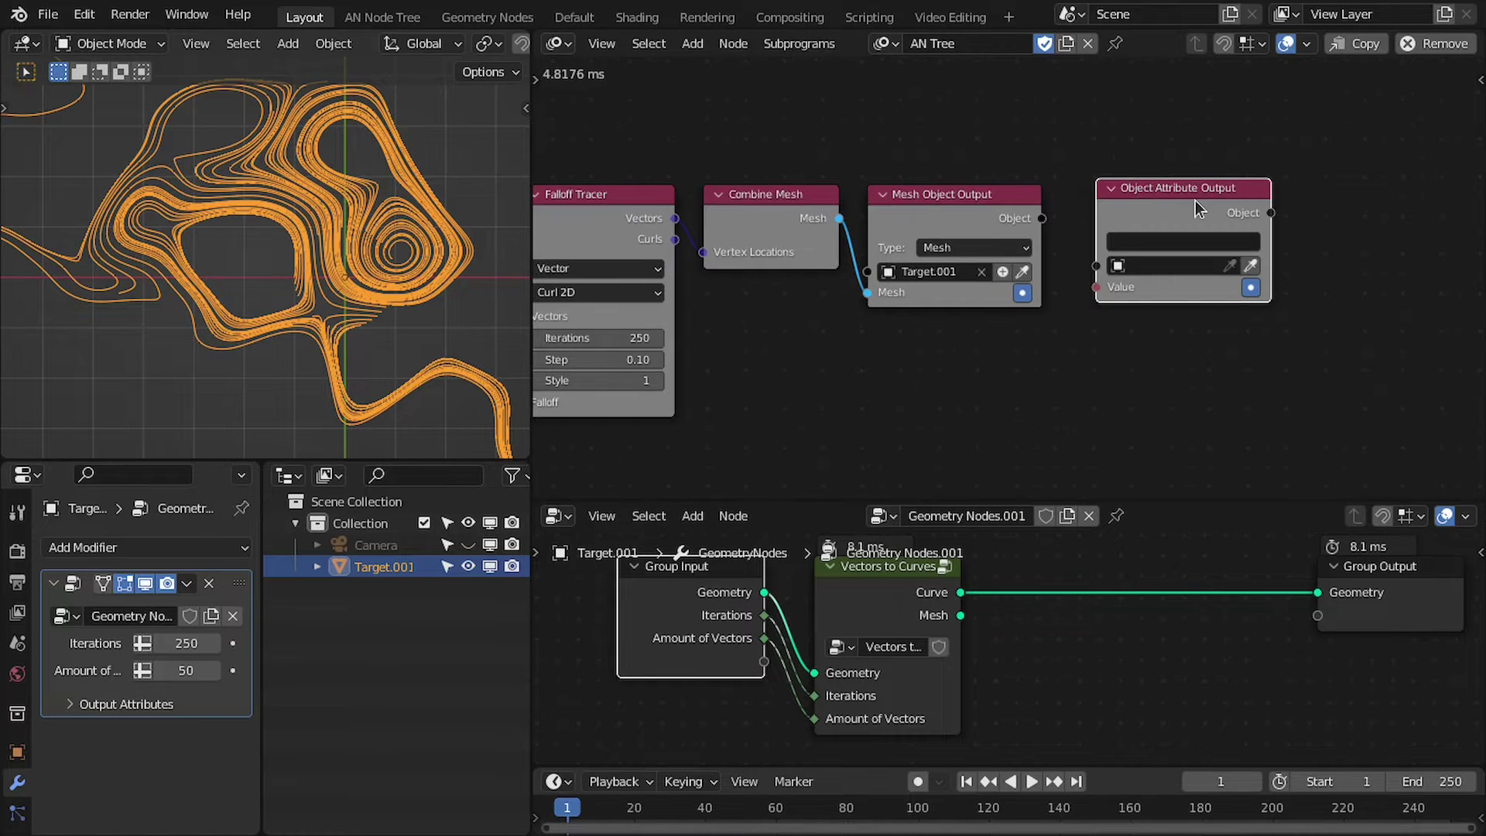
pyautogui.moveTo(1117, 193); pyautogui.dragTo(1180, 181, button='middle')
pyautogui.moveTo(1182, 180); pyautogui.dragTo(1169, 187)
pyautogui.moveTo(1169, 186); pyautogui.dragTo(1252, 185, button='middle')
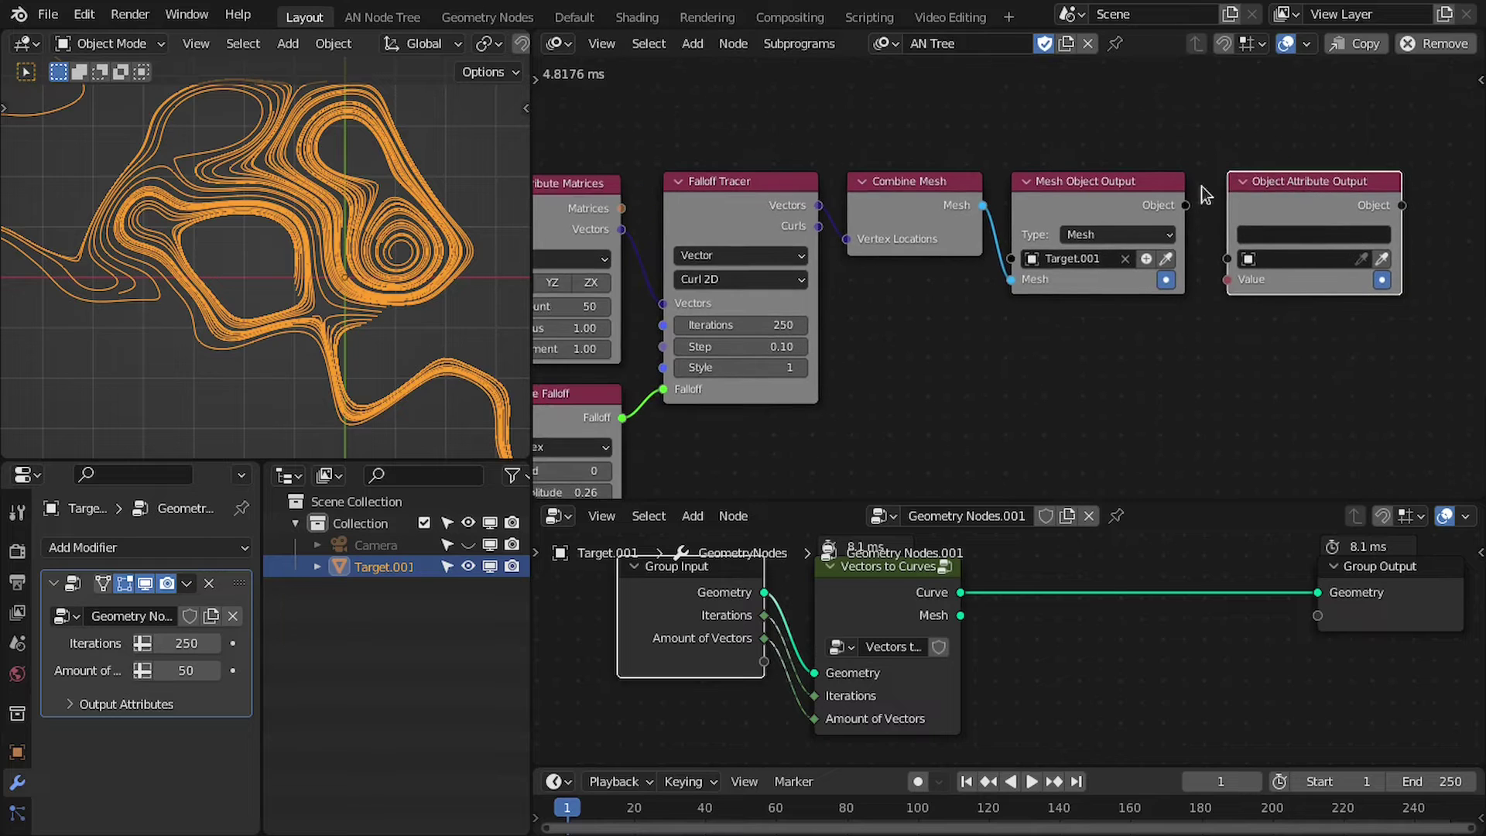
pyautogui.moveTo(1176, 202); pyautogui.dragTo(1247, 172)
pyautogui.moveTo(1236, 257); pyautogui.dragTo(1236, 258)
pyautogui.moveTo(1280, 192)
pyautogui.mouseDown()
pyautogui.moveTo(1245, 190)
pyautogui.moveTo(1267, 187)
pyautogui.mouseUp()
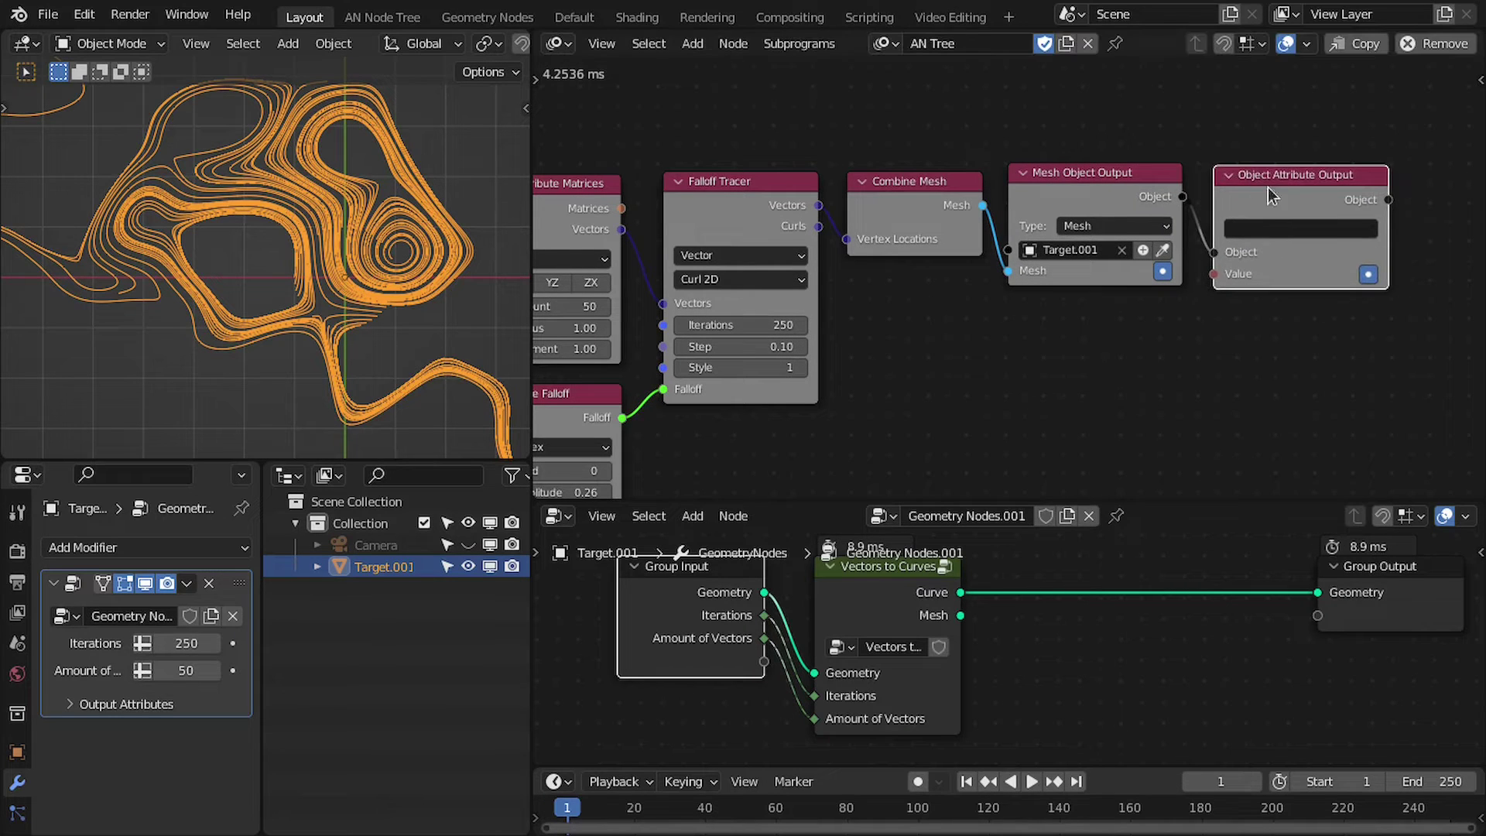
# Use the data path of the modifier's Iterations input, ending in "Input_2", as the Object Attribute Output's attribute
pyautogui.rightClick(147, 647)
pyautogui.rightClick(167, 644)
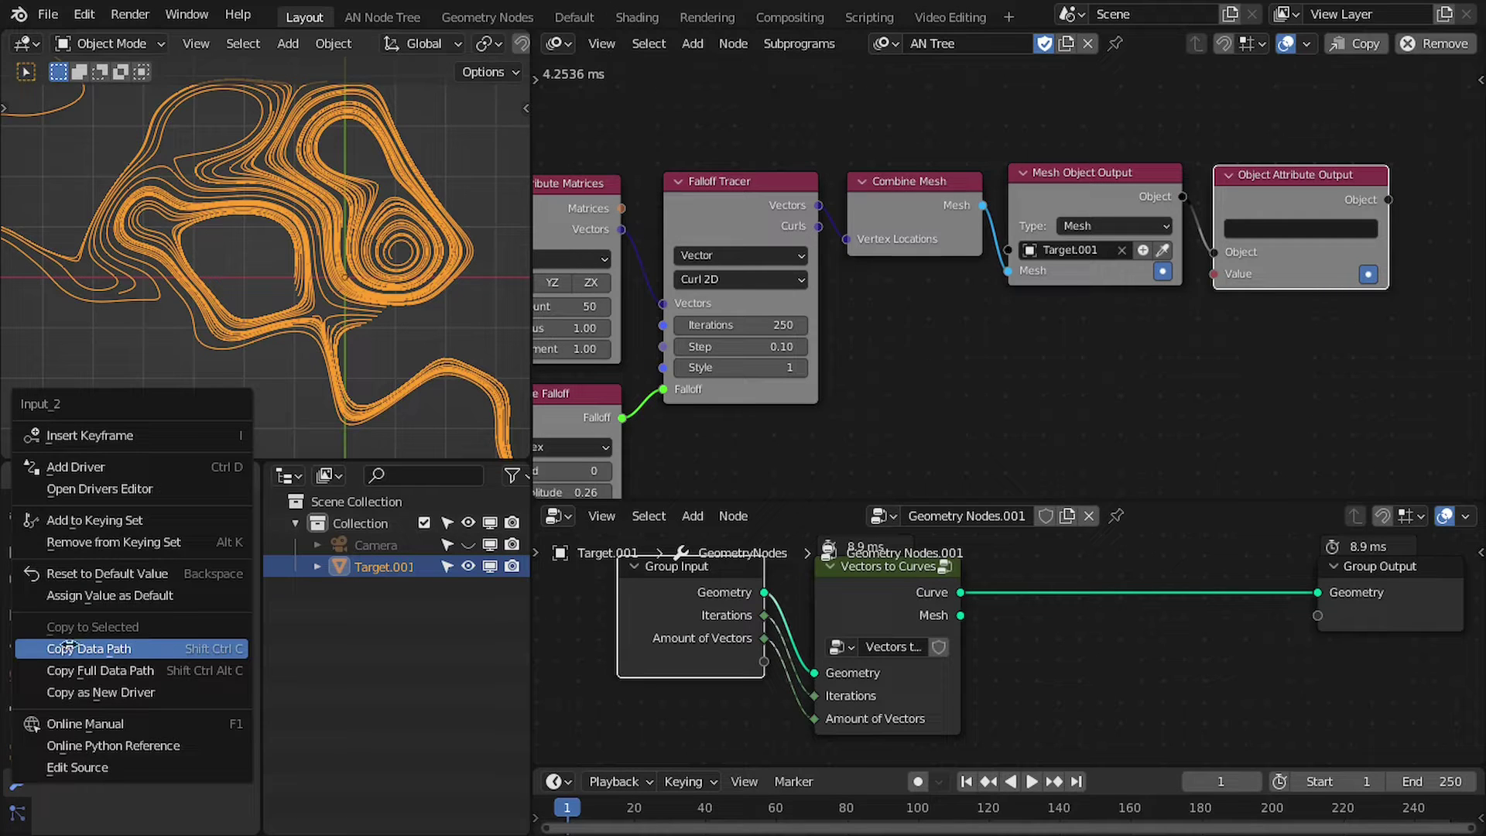
pyautogui.click(117, 648)
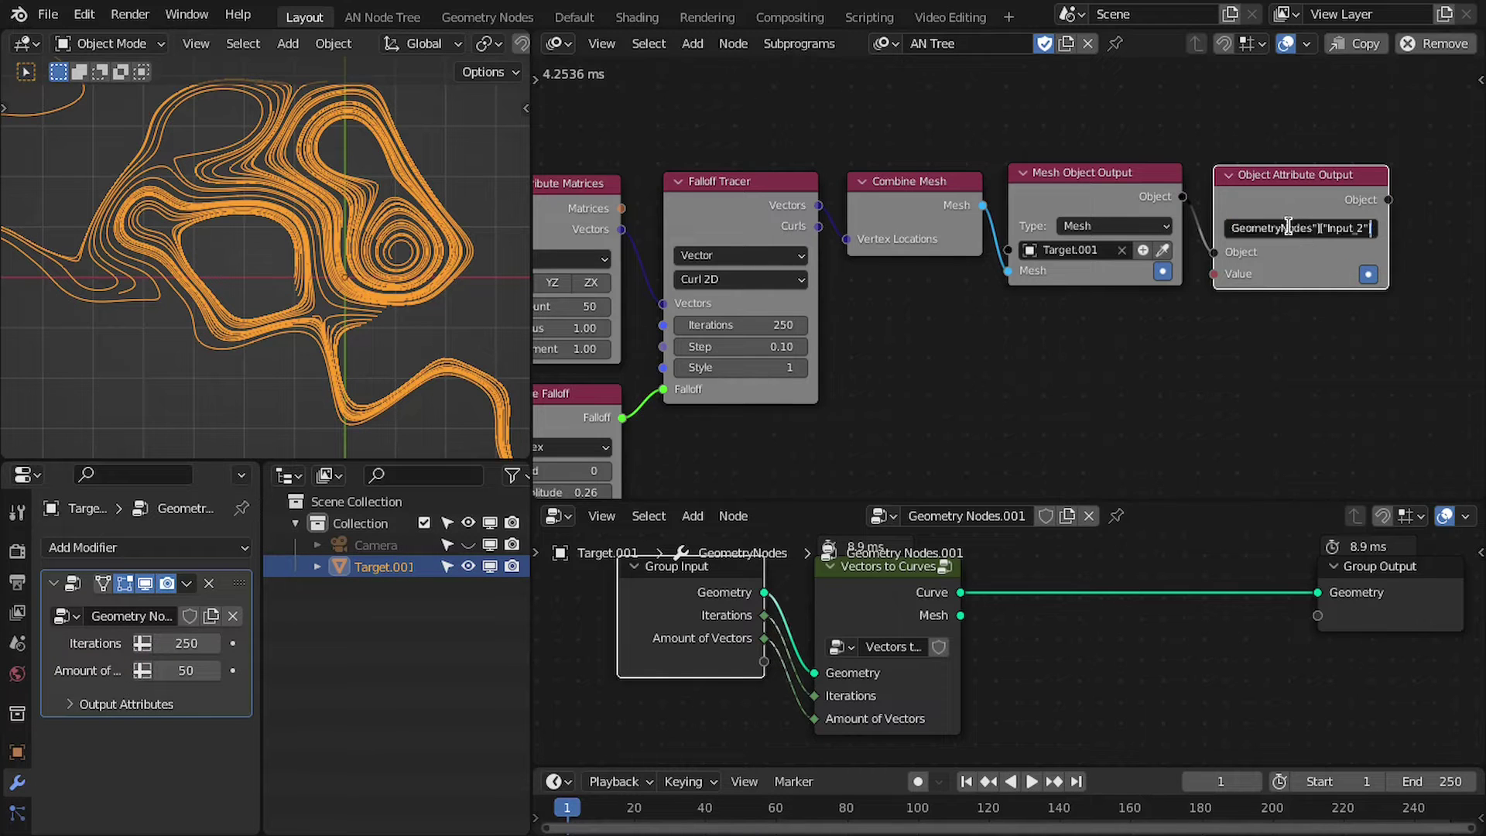
pyautogui.press('Return')
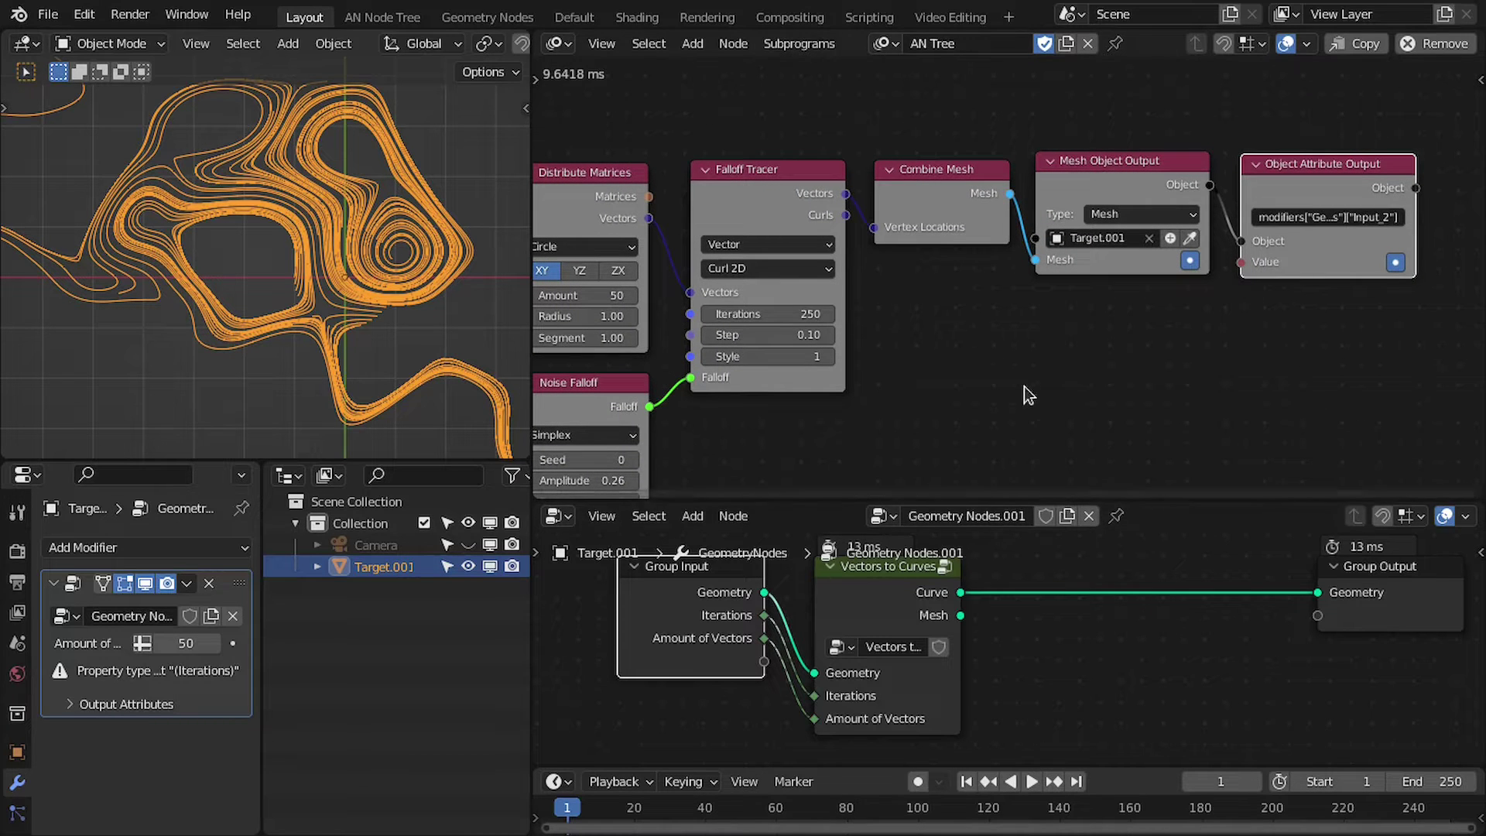
# Add an Integer Input node with value 250 above the Falloff Tracer and connect it to the tracer's iterations
pyautogui.hotkey('shift', 'a')
pyautogui.click(790, 131)
pyautogui.write('inte')
pyautogui.press('Return')
pyautogui.click(731, 160)
pyautogui.doubleClick(806, 224)
pyautogui.write('250')
pyautogui.press('Return')
pyautogui.moveTo(871, 196); pyautogui.dragTo(729, 432)
pyautogui.moveTo(896, 228); pyautogui.dragTo(823, 202, button='middle')
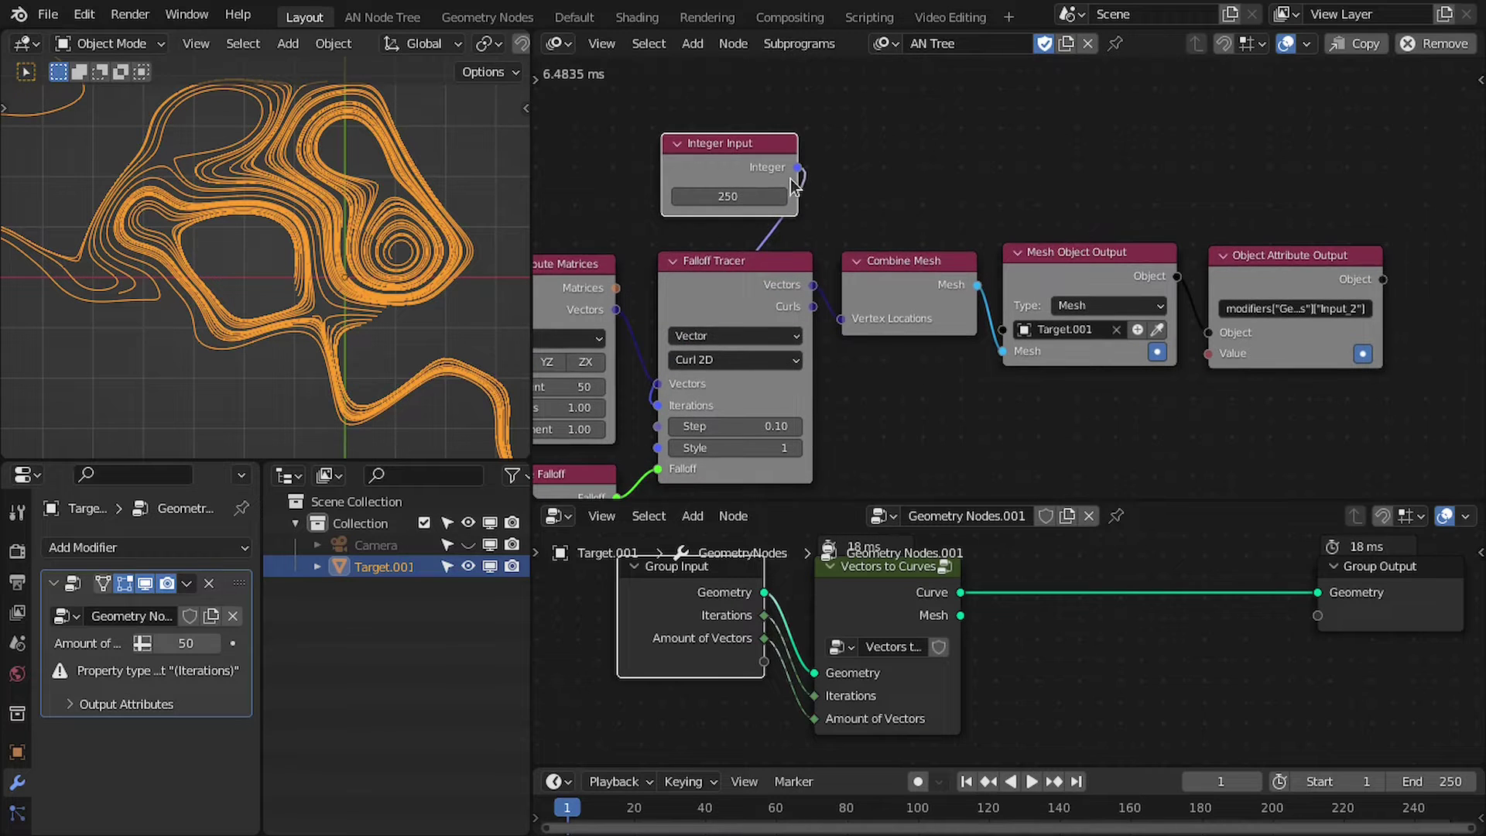
# Connect the Integer Input to the Object Attribute Output's value and route the link over the nodes with a reroute point
pyautogui.moveTo(910, 145); pyautogui.dragTo(1231, 352)
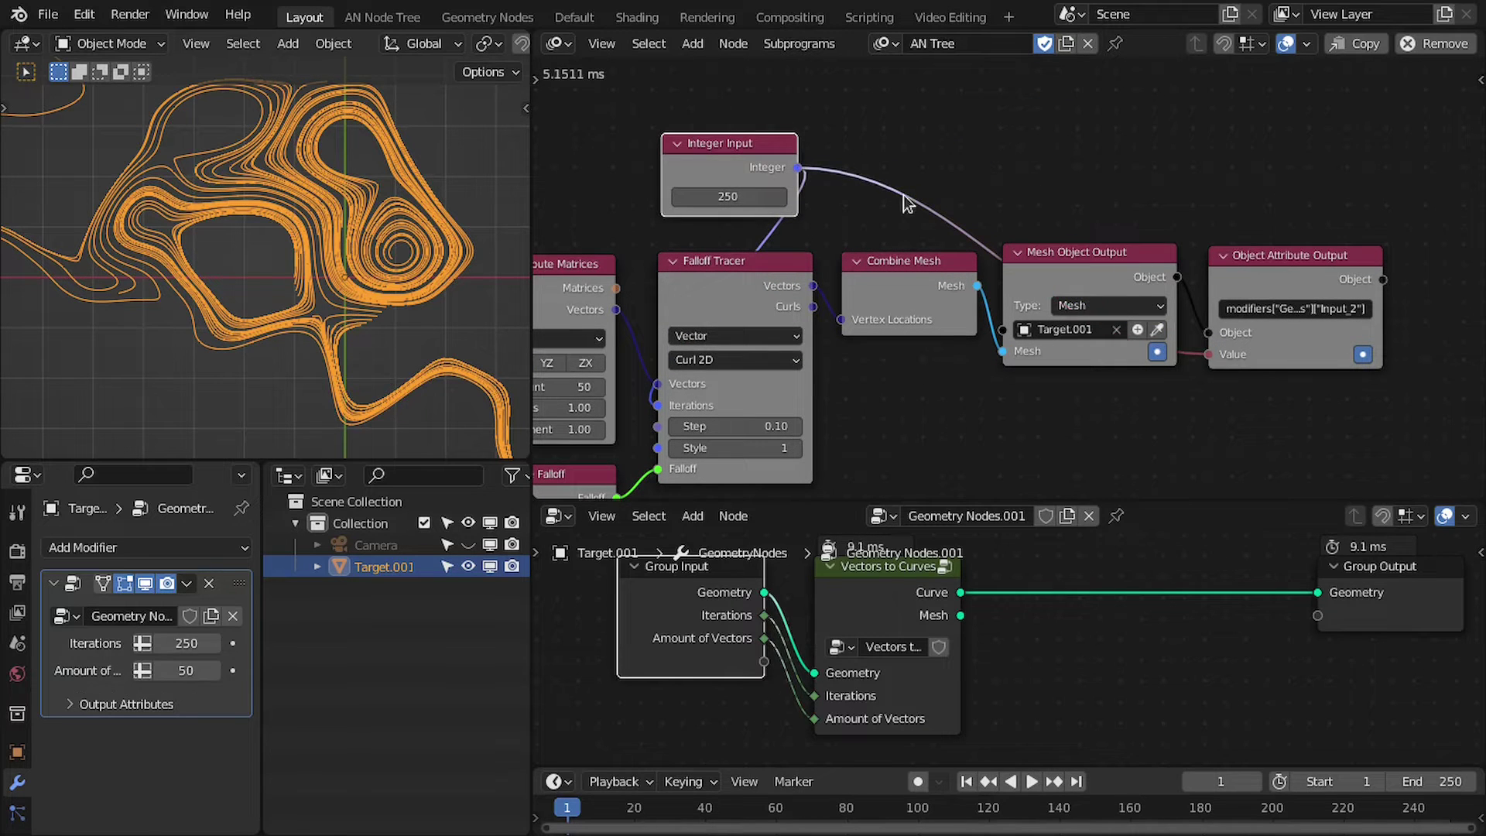
pyautogui.keyDown('shift'); pyautogui.moveTo(870, 220); pyautogui.dragTo(1037, 160, button='right'); pyautogui.keyUp('shift')
pyautogui.press('g')
pyautogui.click(1297, 127)
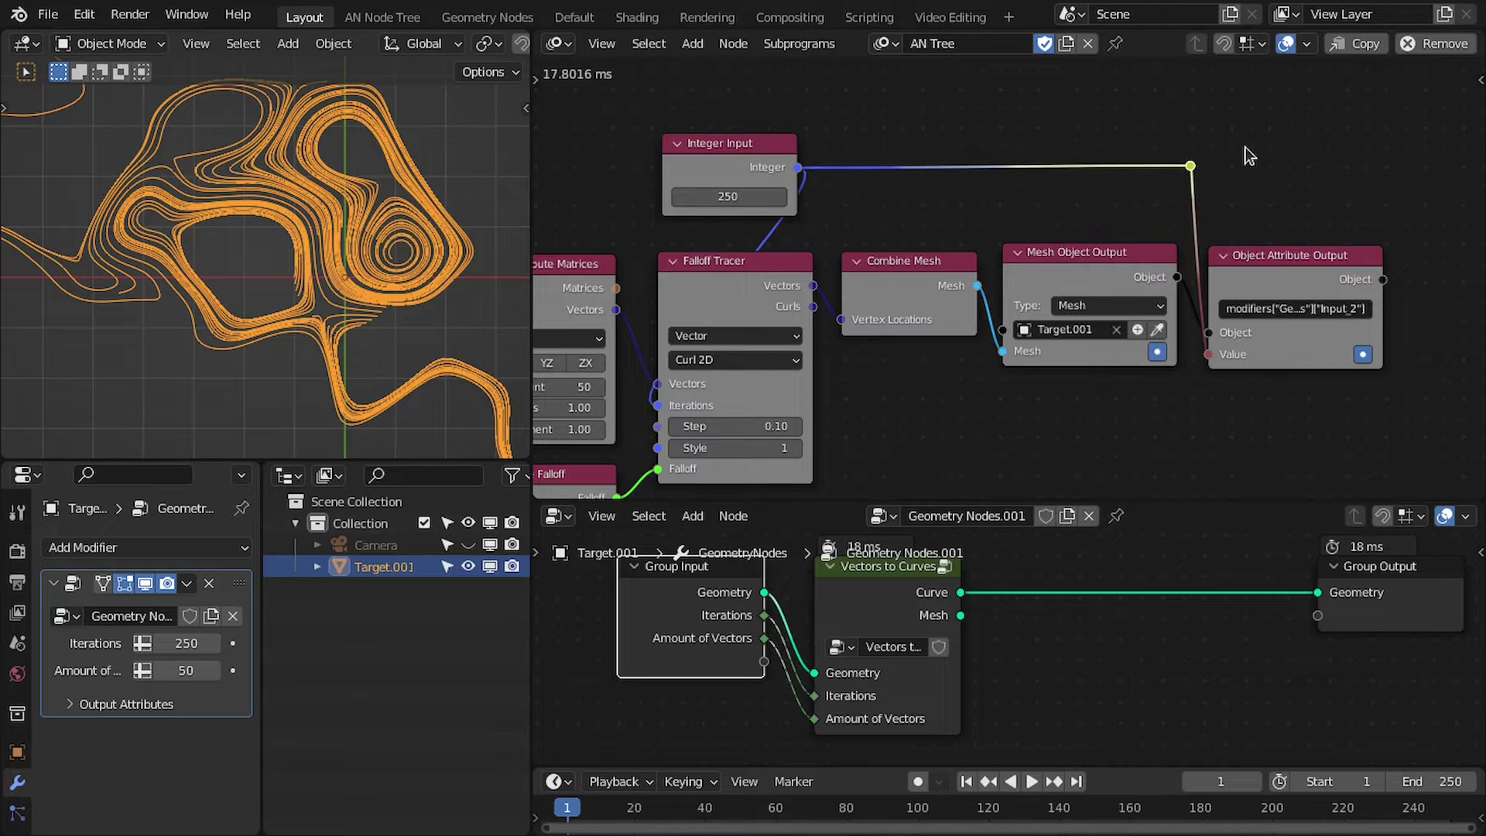
# Try adjusting the Integer Input's value and set it back to 250
pyautogui.scroll(-2, 1083, 201)
pyautogui.moveTo(917, 195); pyautogui.dragTo(958, 179, button='middle')
pyautogui.moveTo(817, 184)
pyautogui.mouseDown()
pyautogui.moveTo(728, 184)
pyautogui.moveTo(817, 184)
pyautogui.mouseUp()
pyautogui.click(831, 181)
pyautogui.write('250')
pyautogui.press('Return')
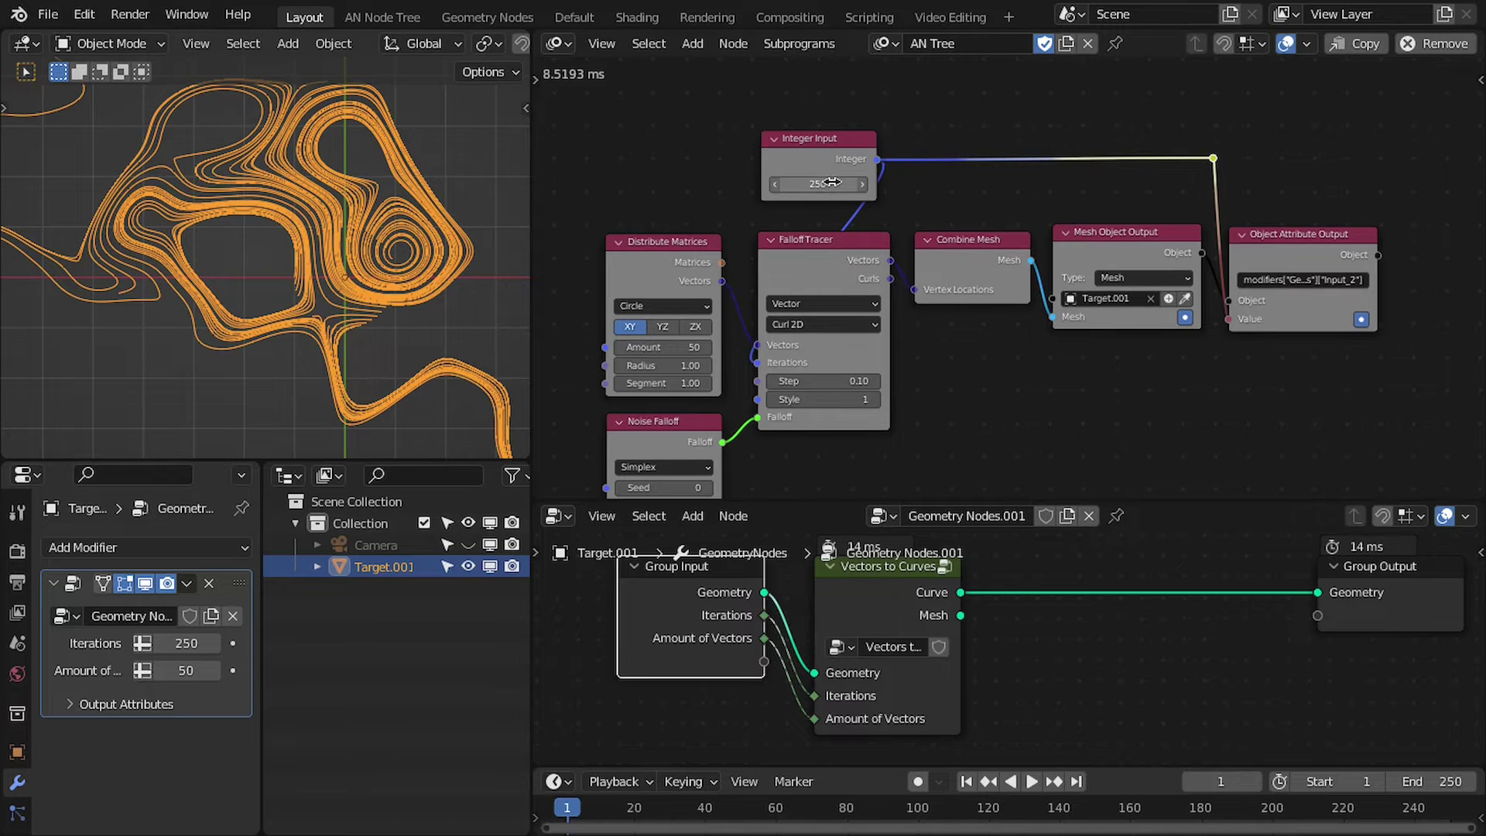
# Duplicate the Object Attribute Output node with its links and feed the copy from the first node's Object output
pyautogui.scroll(-3, 1082, 161)
pyautogui.scroll(2, 1164, 218)
pyautogui.moveTo(1177, 229); pyautogui.dragTo(995, 202, button='middle')
pyautogui.click(1071, 212)
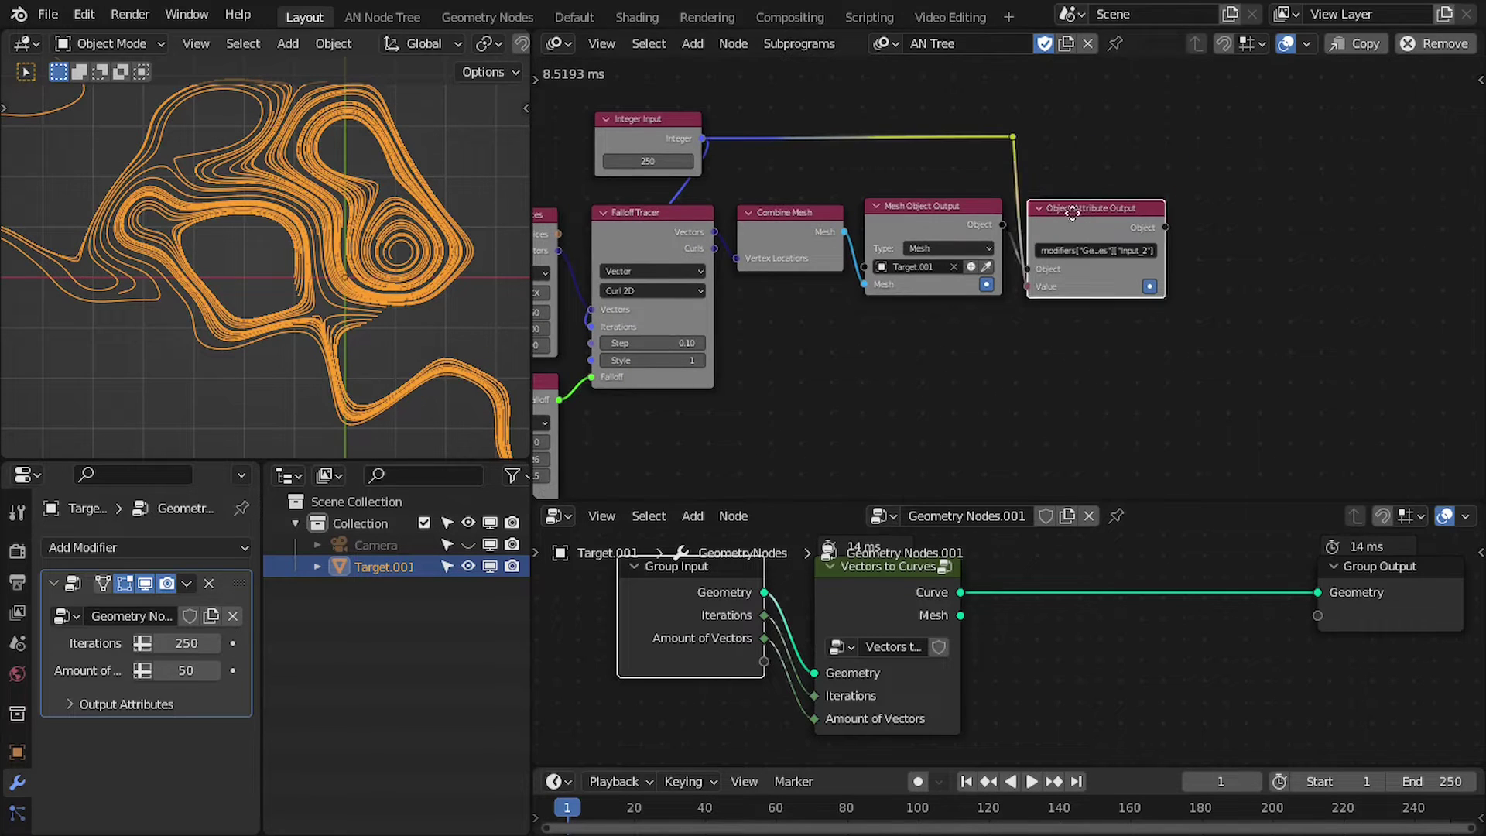
pyautogui.hotkey('ctrl', 'shift', 'd')
pyautogui.click(1254, 203)
pyautogui.moveTo(1164, 226); pyautogui.dragTo(1213, 260)
pyautogui.moveTo(1248, 198); pyautogui.dragTo(1224, 205)
pyautogui.moveTo(1051, 279); pyautogui.dragTo(1079, 261, button='middle')
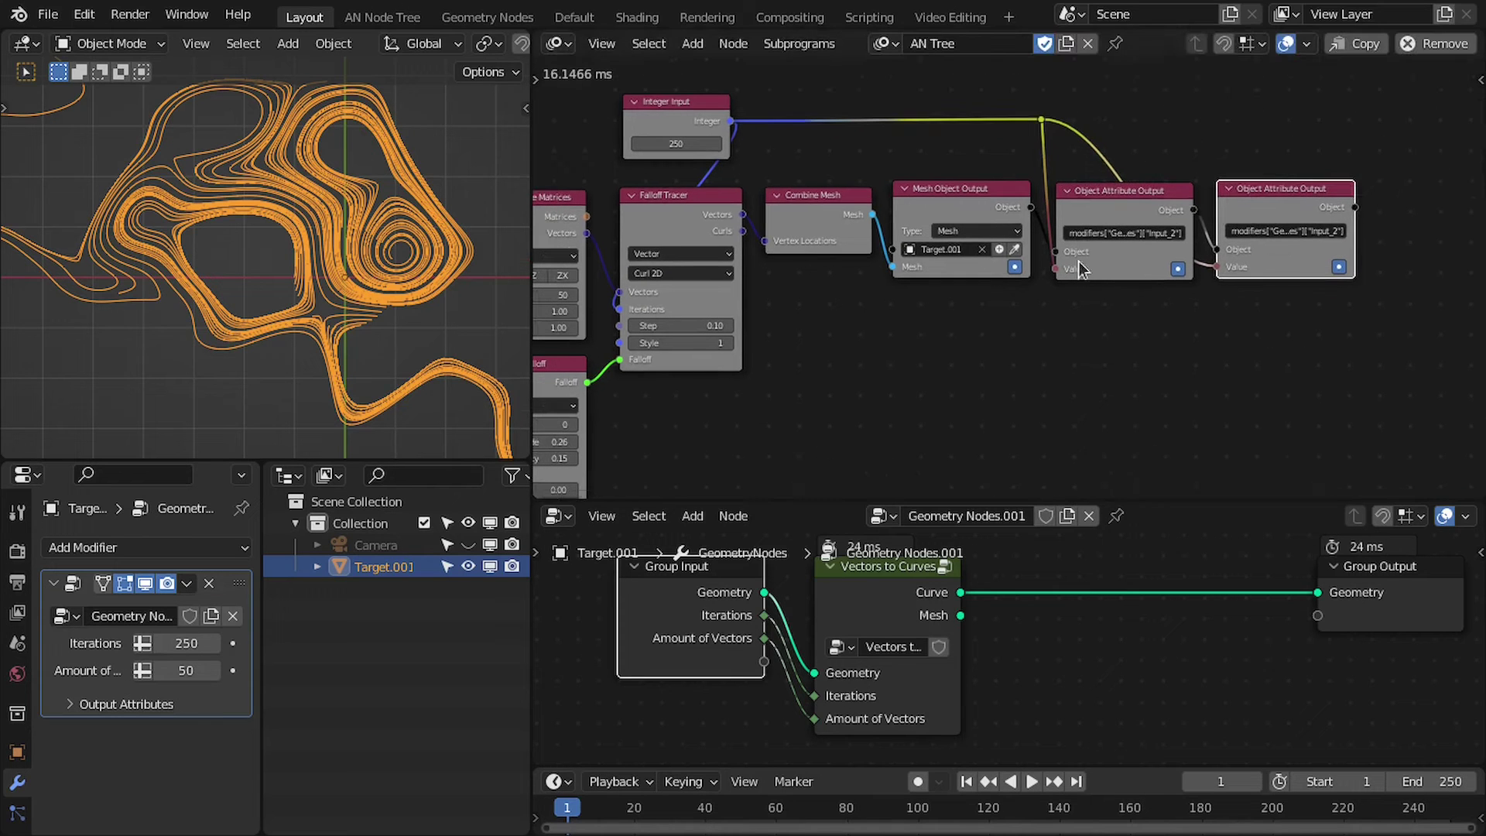
# Copy the data path of the modifier's Amount of Vectors input and paste it into the duplicated Object Attribute Output node's path
pyautogui.rightClick(212, 671)
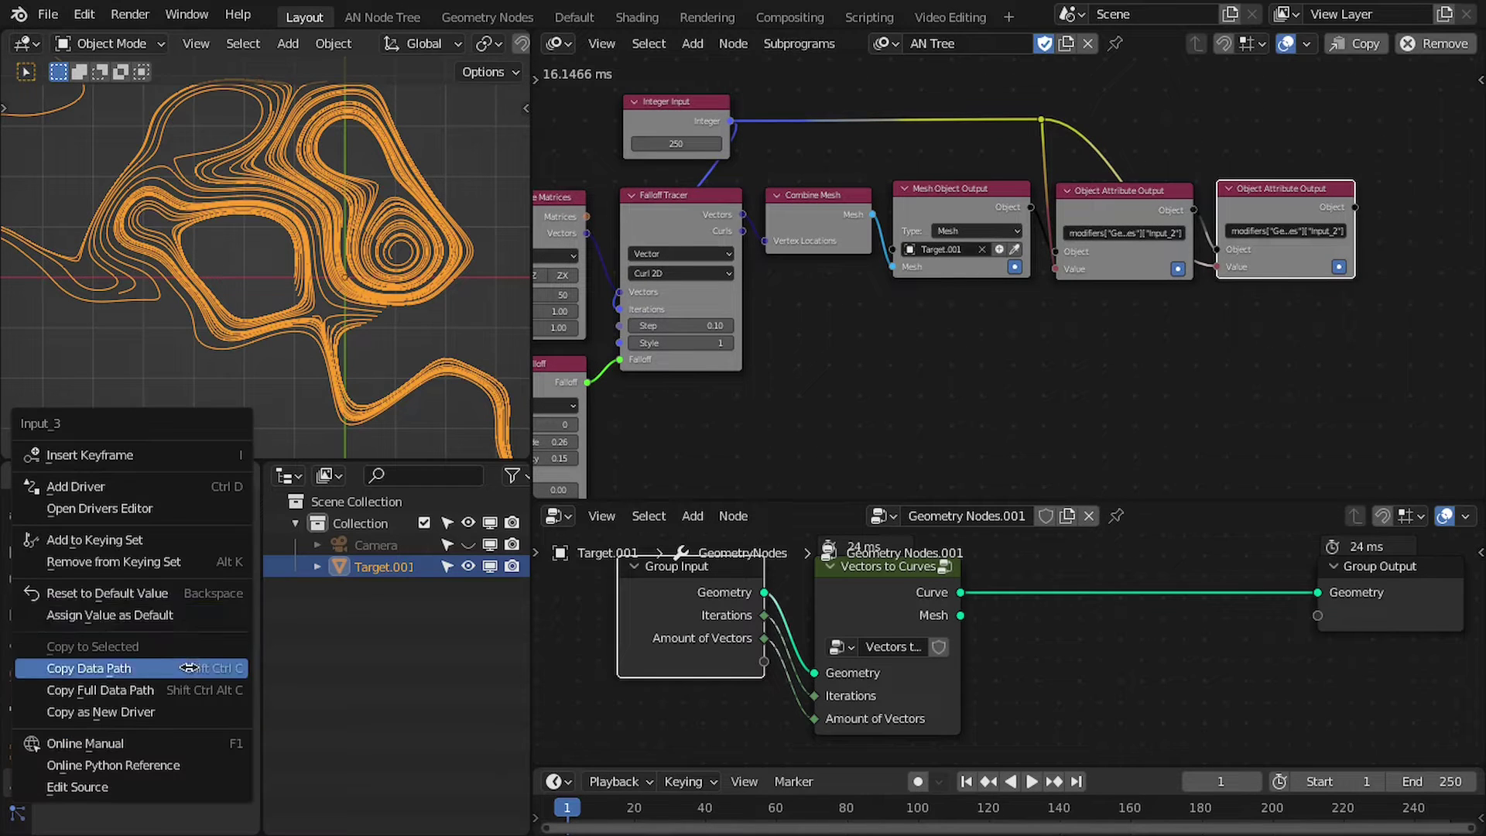
pyautogui.click(128, 670)
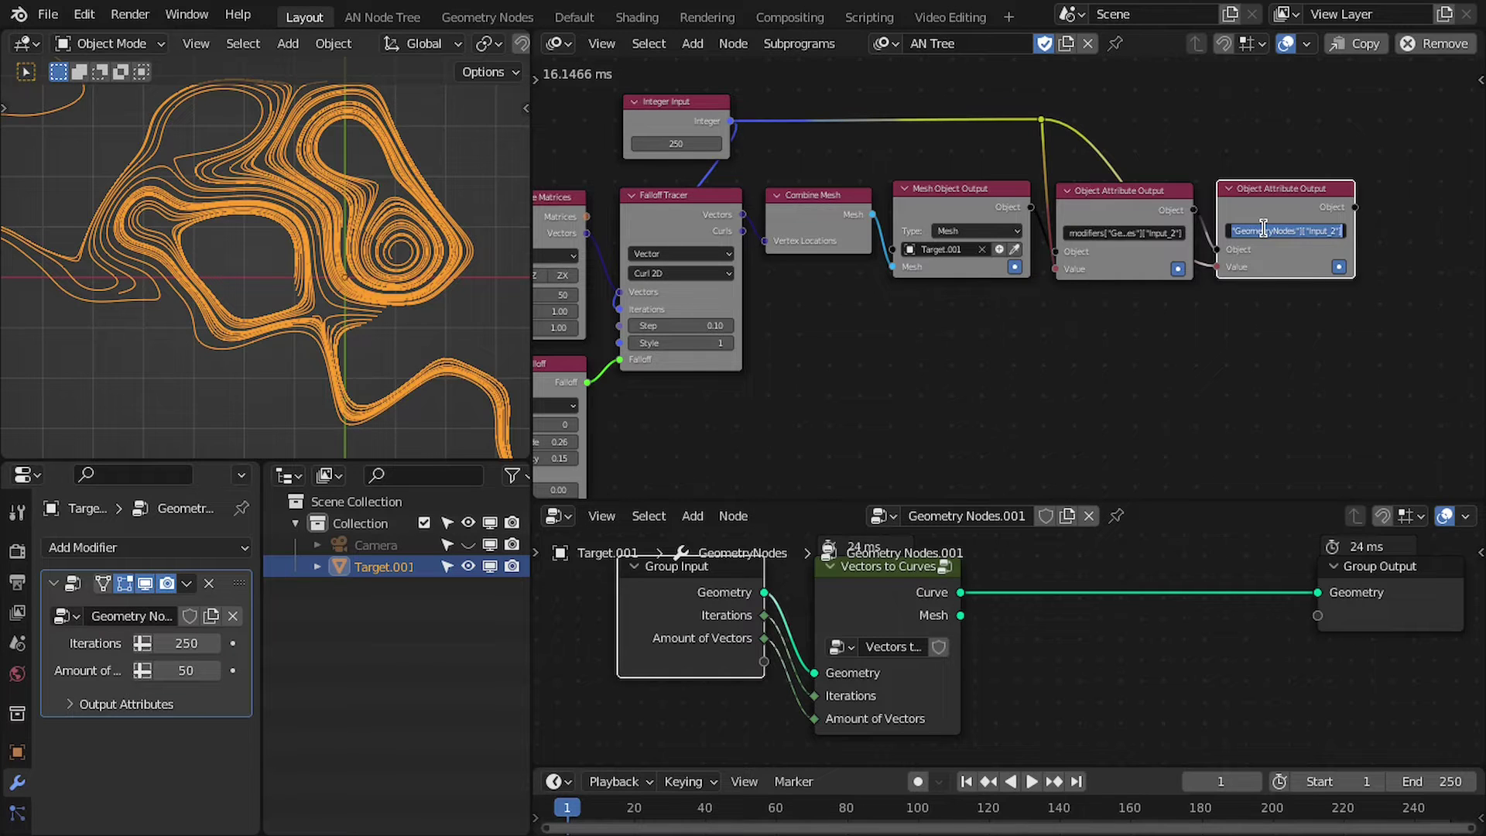
pyautogui.hotkey('ctrl', 'v')
pyautogui.press('Return')
pyautogui.hscroll(-3, 1115, 309)
pyautogui.hscroll(2, 898, 313)
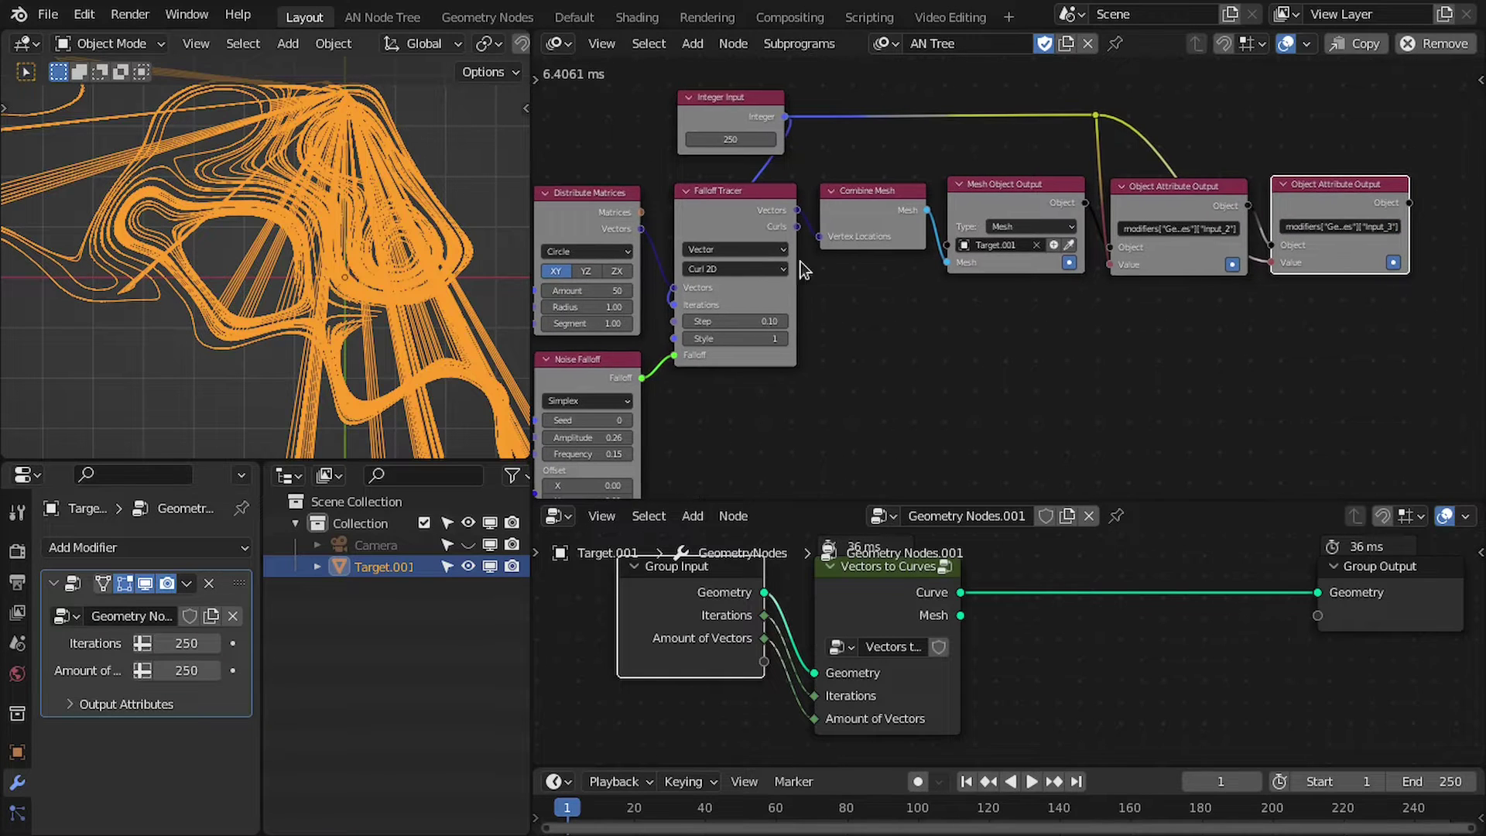
# Add a collapsed list Get Length node, feed it the Distribute Matrices vectors, and connect it to the second Object Attribute Output's value
pyautogui.hotkey('shift', 'a')
pyautogui.moveTo(782, 337)
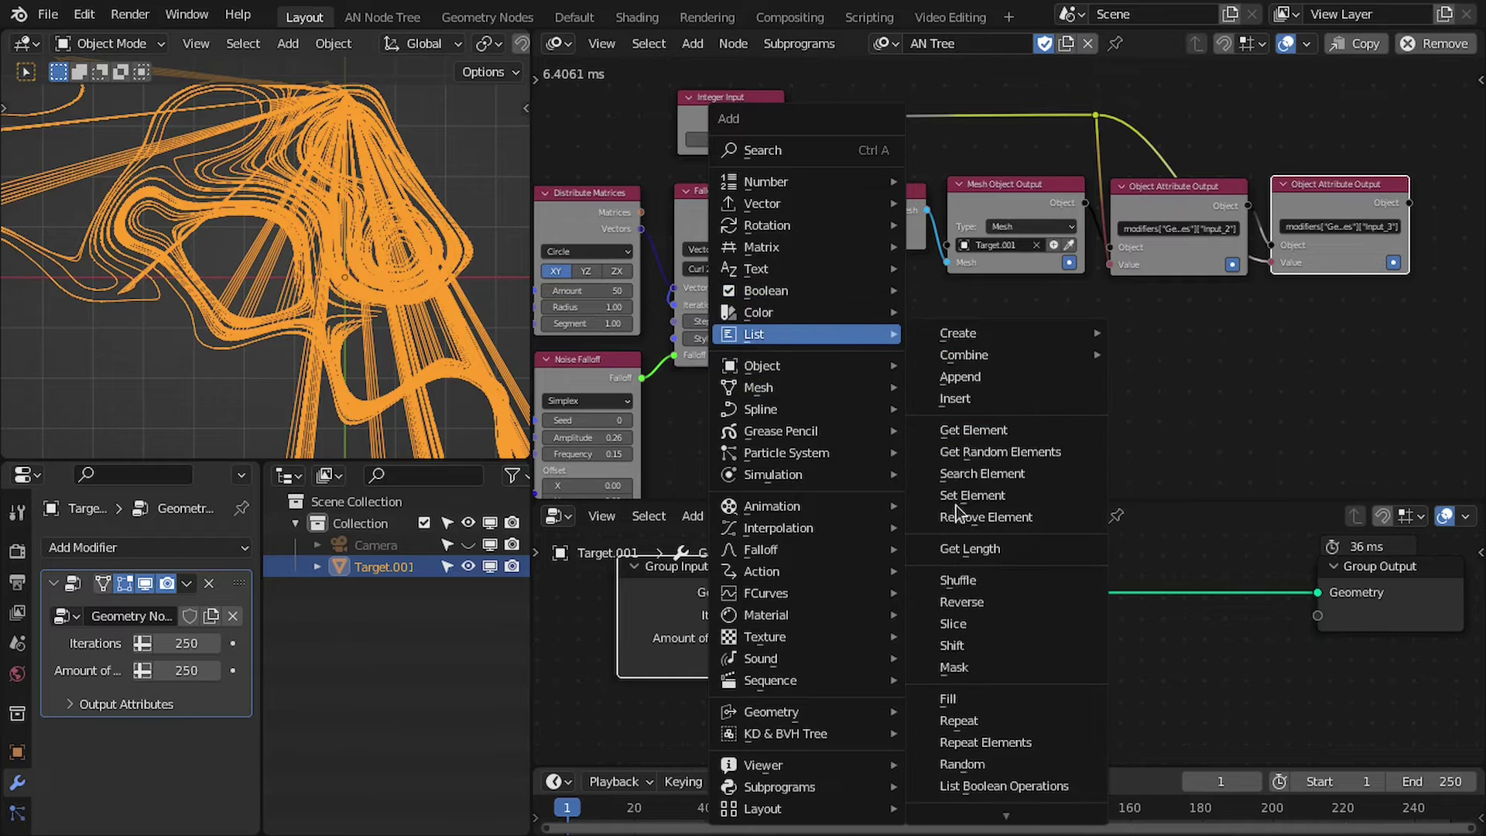
pyautogui.click(965, 551)
pyautogui.click(971, 297)
pyautogui.moveTo(626, 232); pyautogui.dragTo(962, 352)
pyautogui.click(1009, 301)
pyautogui.click(980, 298)
pyautogui.moveTo(1035, 301); pyautogui.dragTo(1180, 302)
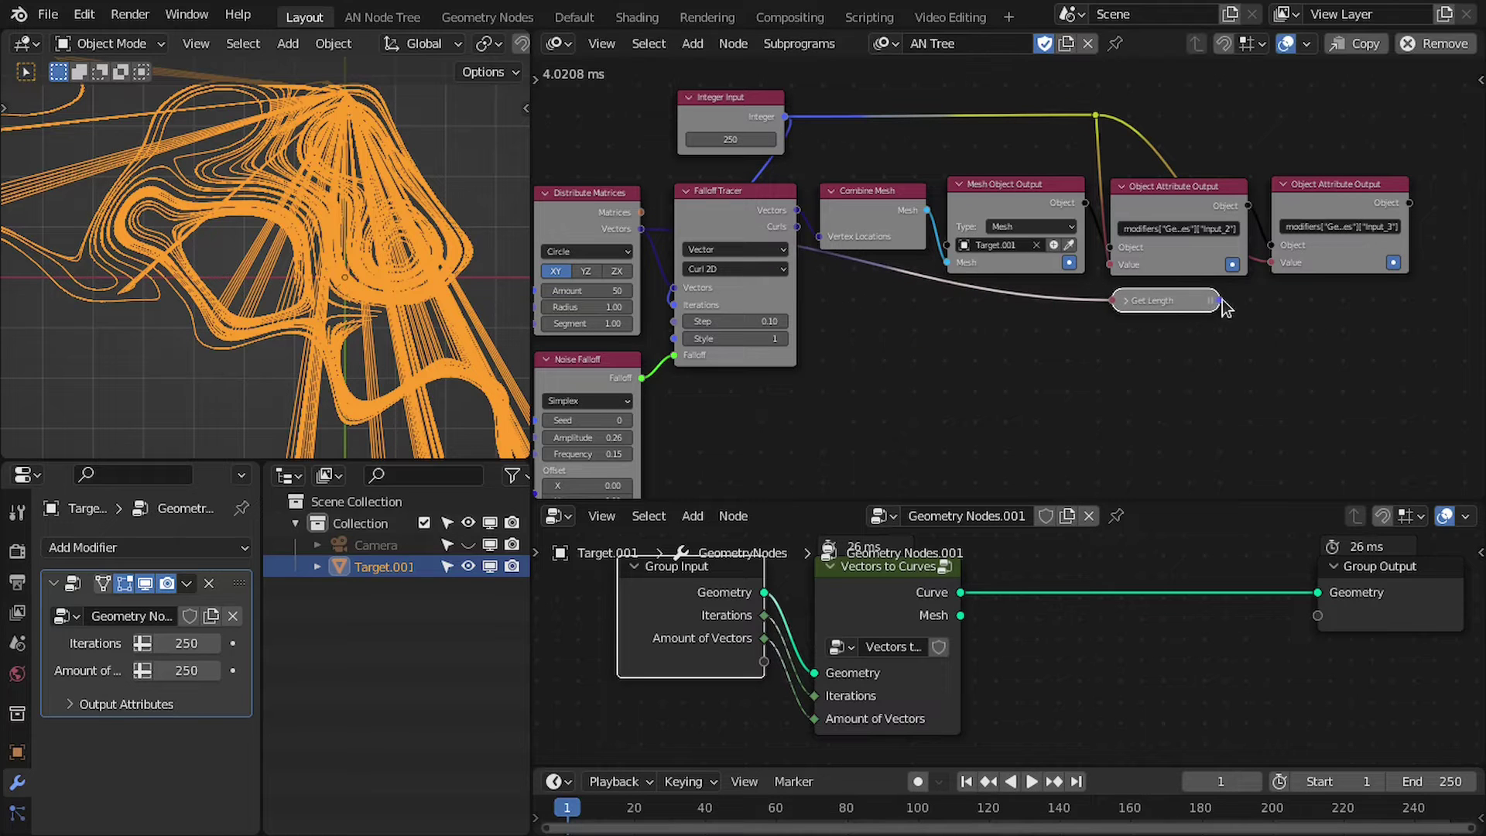
pyautogui.scroll(-1, 1054, 318)
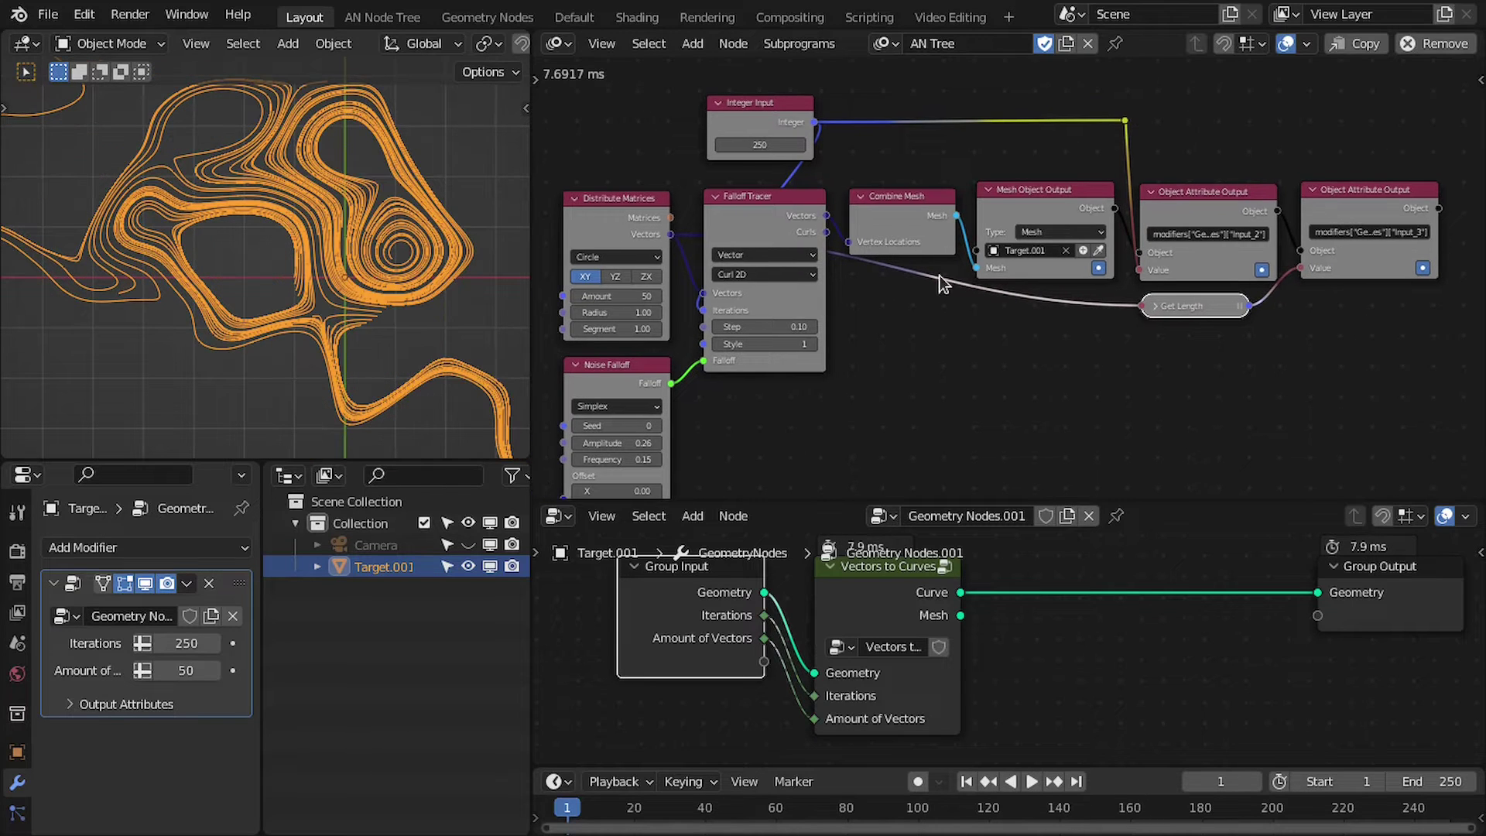
# Reroute the Get Length link and group the Combine Mesh, Mesh Object Output, Object Attribute Output and Get Length nodes in a frame
pyautogui.scroll(-2, 763, 106)
pyautogui.moveTo(765, 101)
pyautogui.mouseDown()
pyautogui.moveTo(870, 391)
pyautogui.moveTo(1249, 402)
pyautogui.mouseUp()
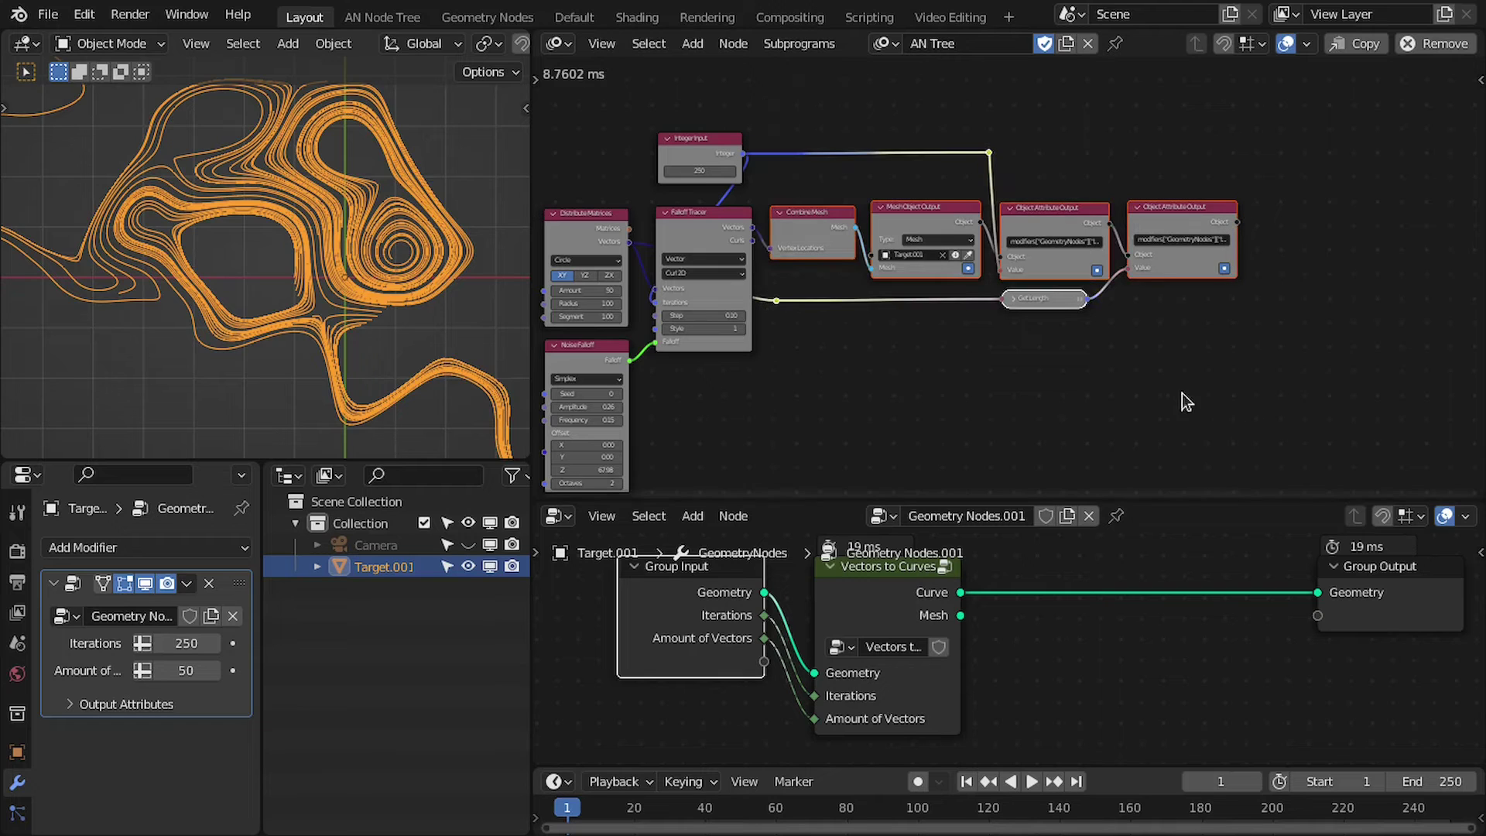
pyautogui.hotkey('ctrl', 'j')
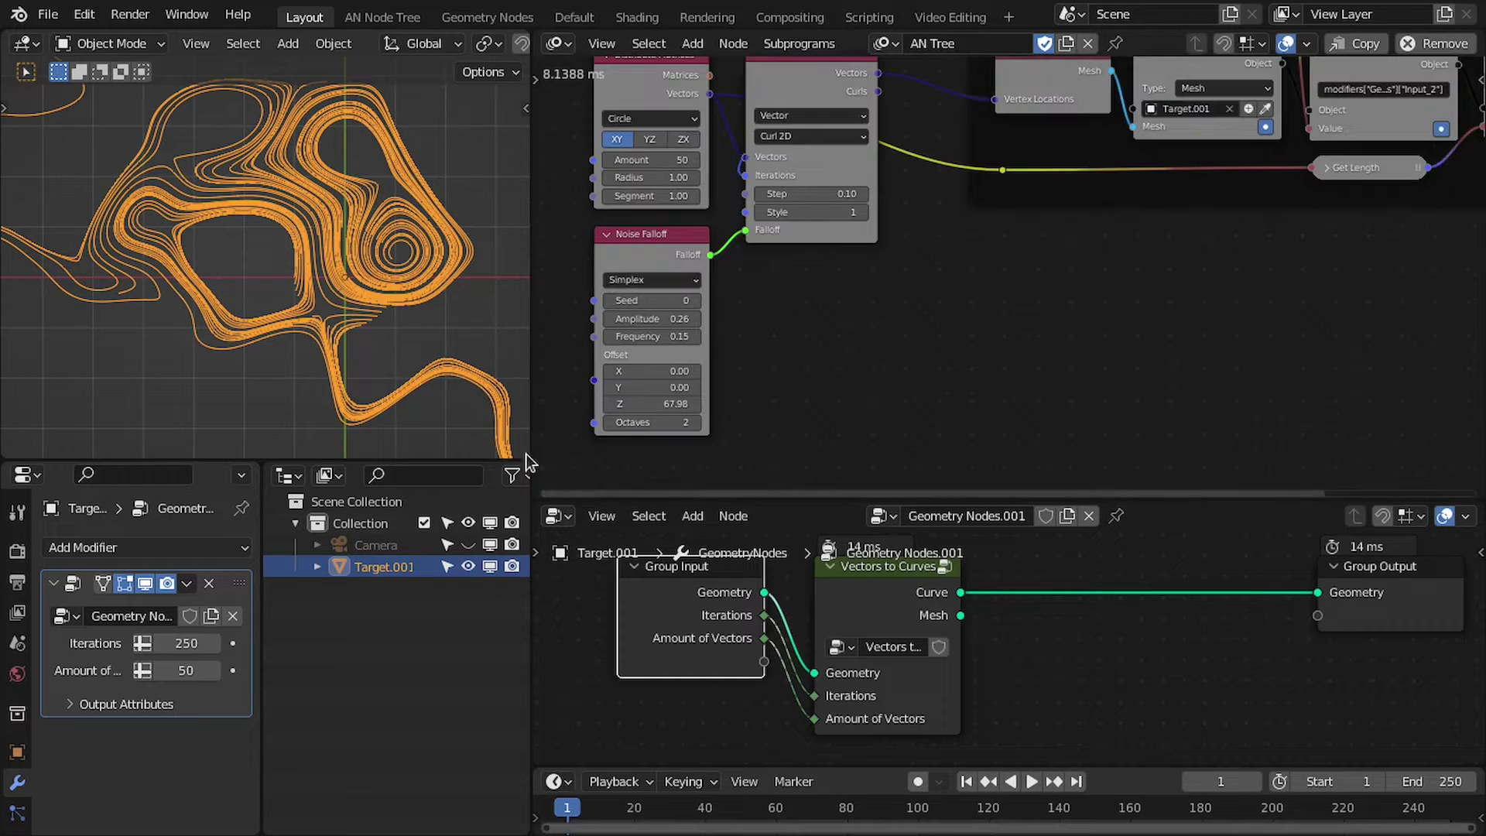
# Try different Distribute Matrices amounts, settle on 150, and set the Noise Falloff's Z offset to 89.04
pyautogui.moveTo(826, 276); pyautogui.dragTo(851, 388, button='middle')
pyautogui.moveTo(716, 269); pyautogui.dragTo(673, 269)
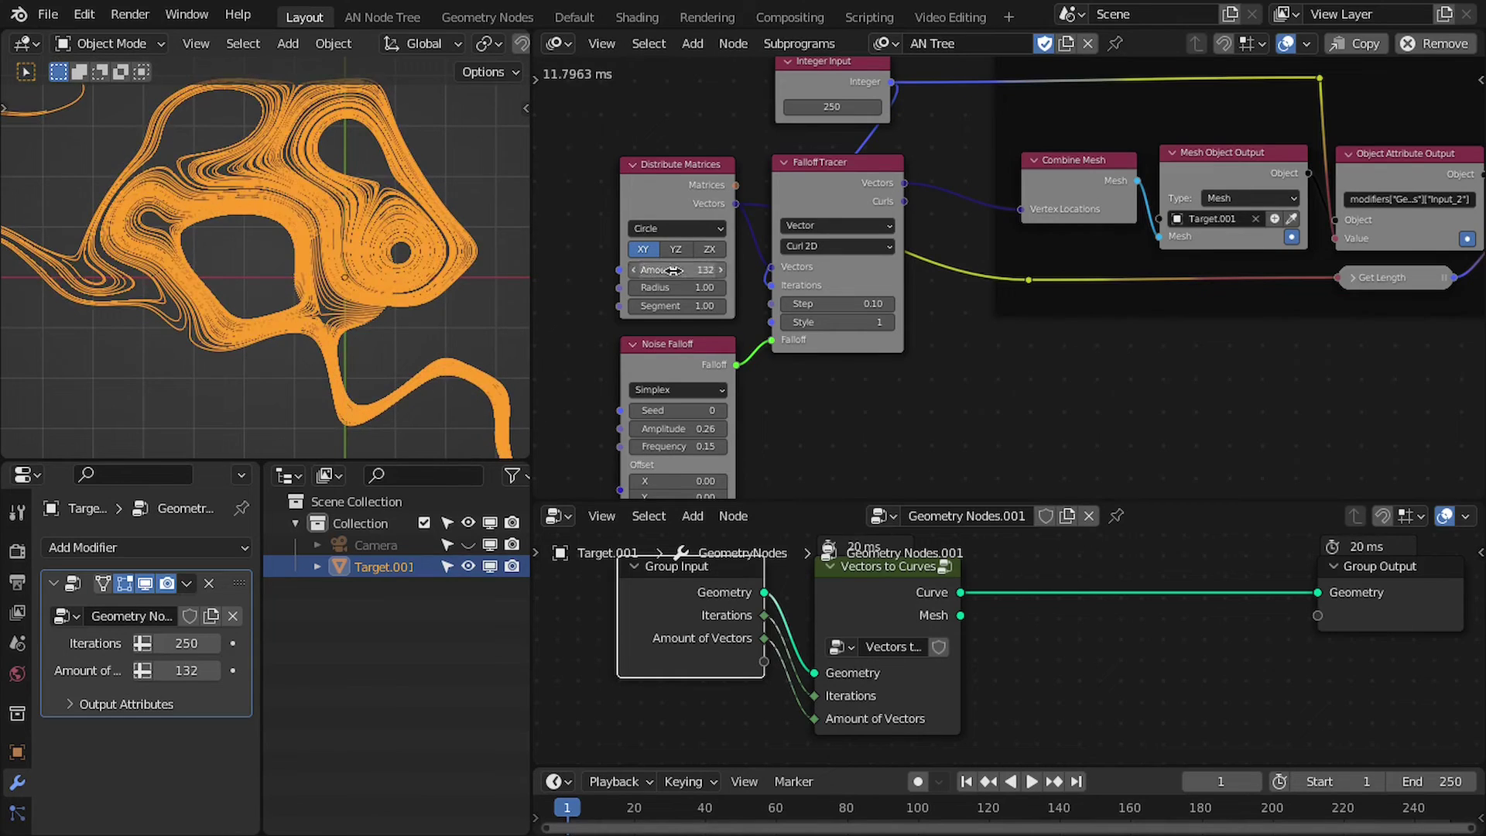
pyautogui.write('50')
pyautogui.press('Return')
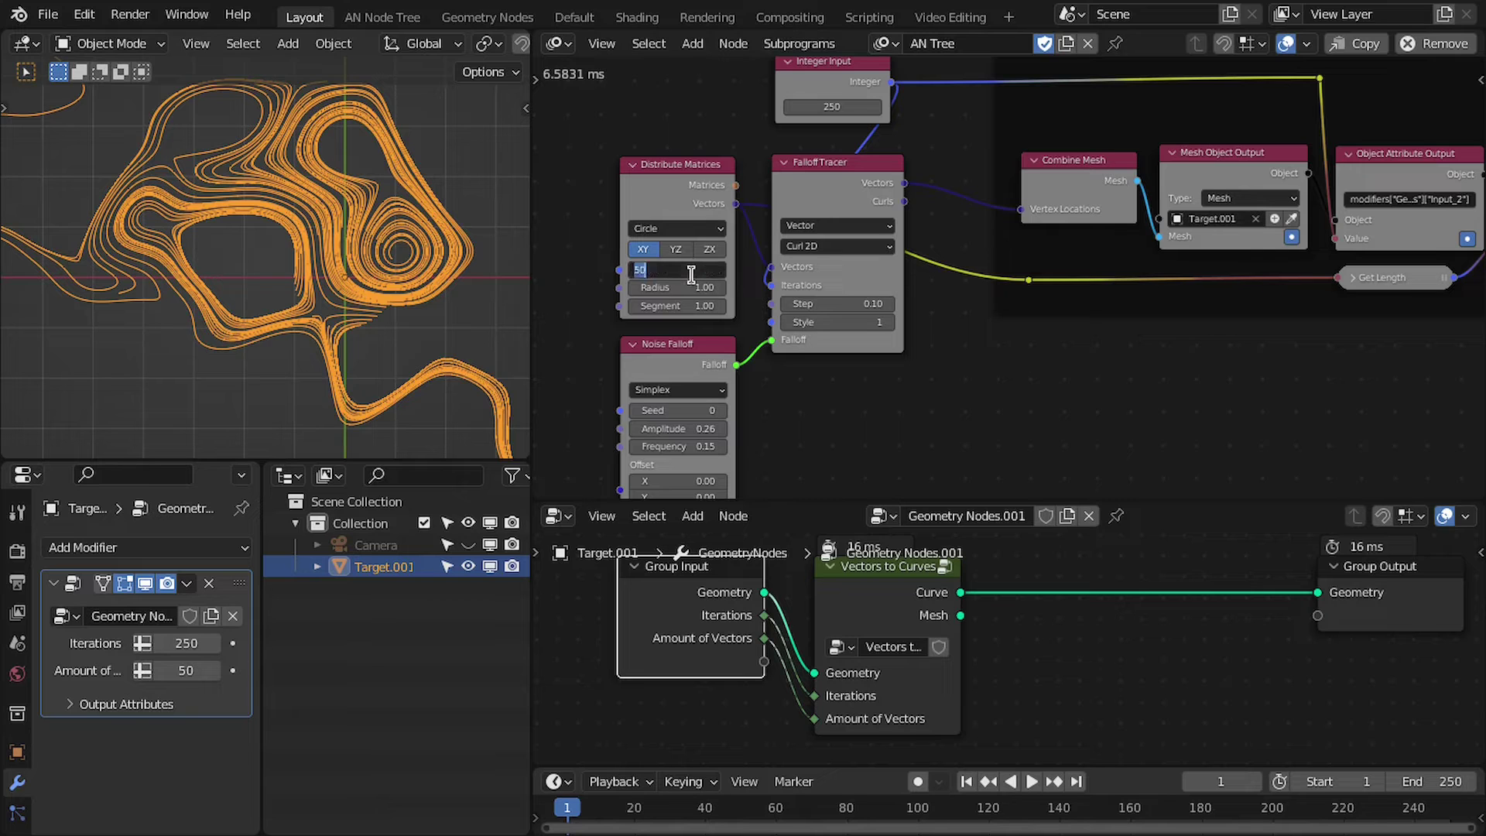
pyautogui.press('Return')
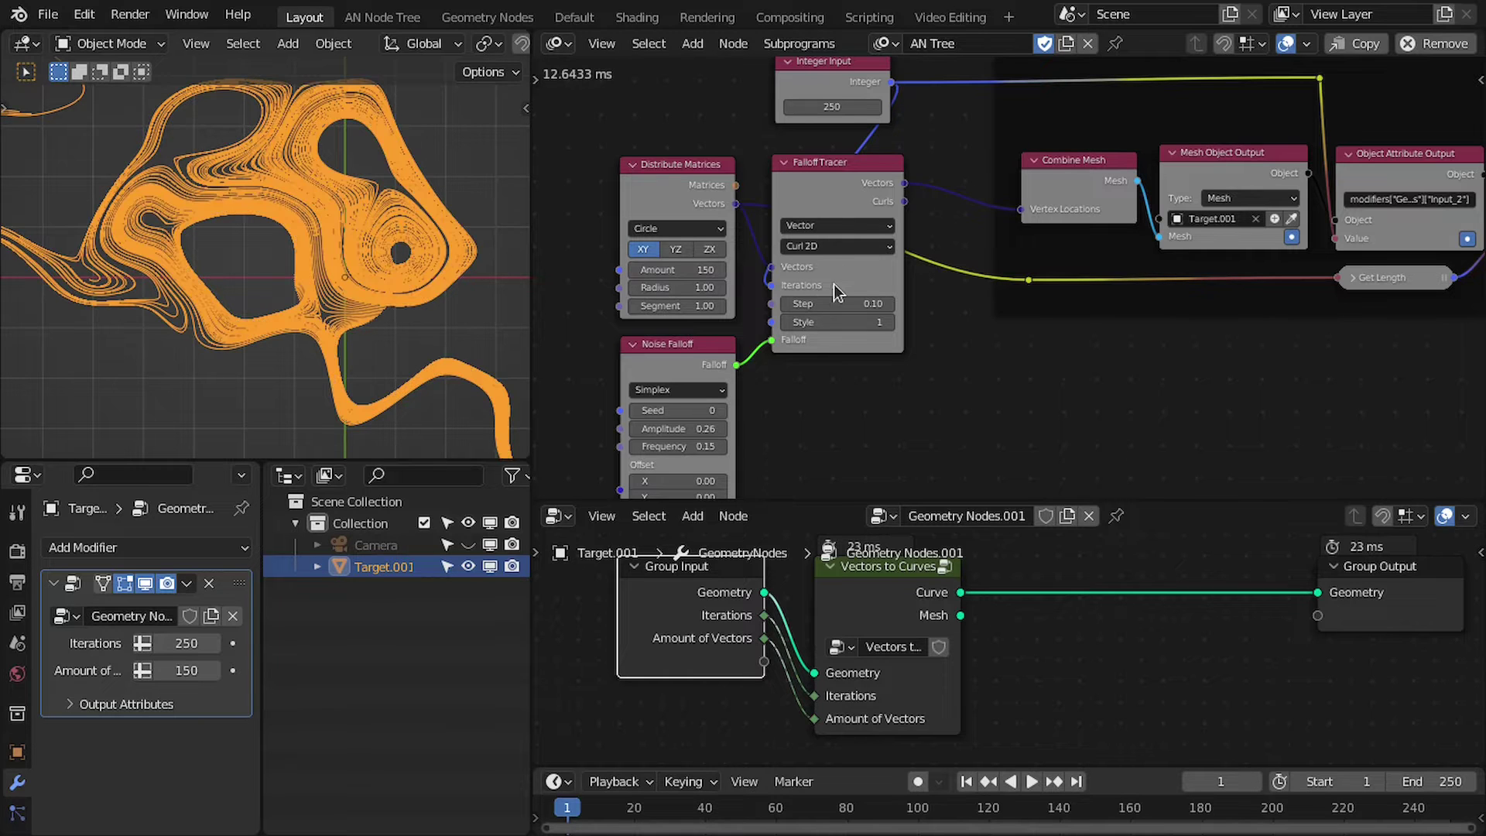
pyautogui.moveTo(648, 393); pyautogui.dragTo(821, 393)
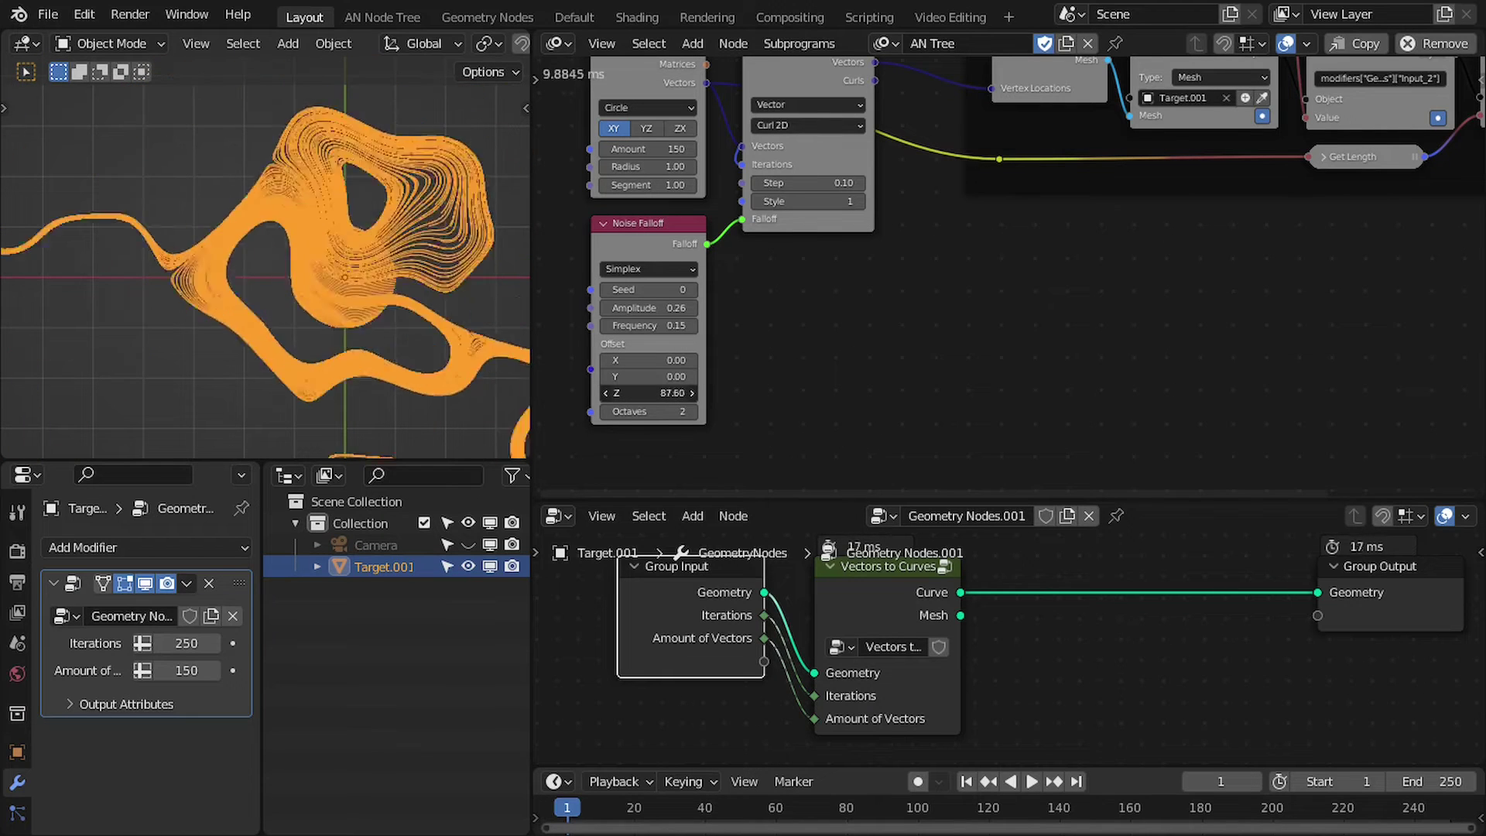
# Enlarge the Geometry Nodes editor and insert a Trim Curve node after Vectors to Curves with its End at 0.542
pyautogui.scroll(-1, 1070, 549)
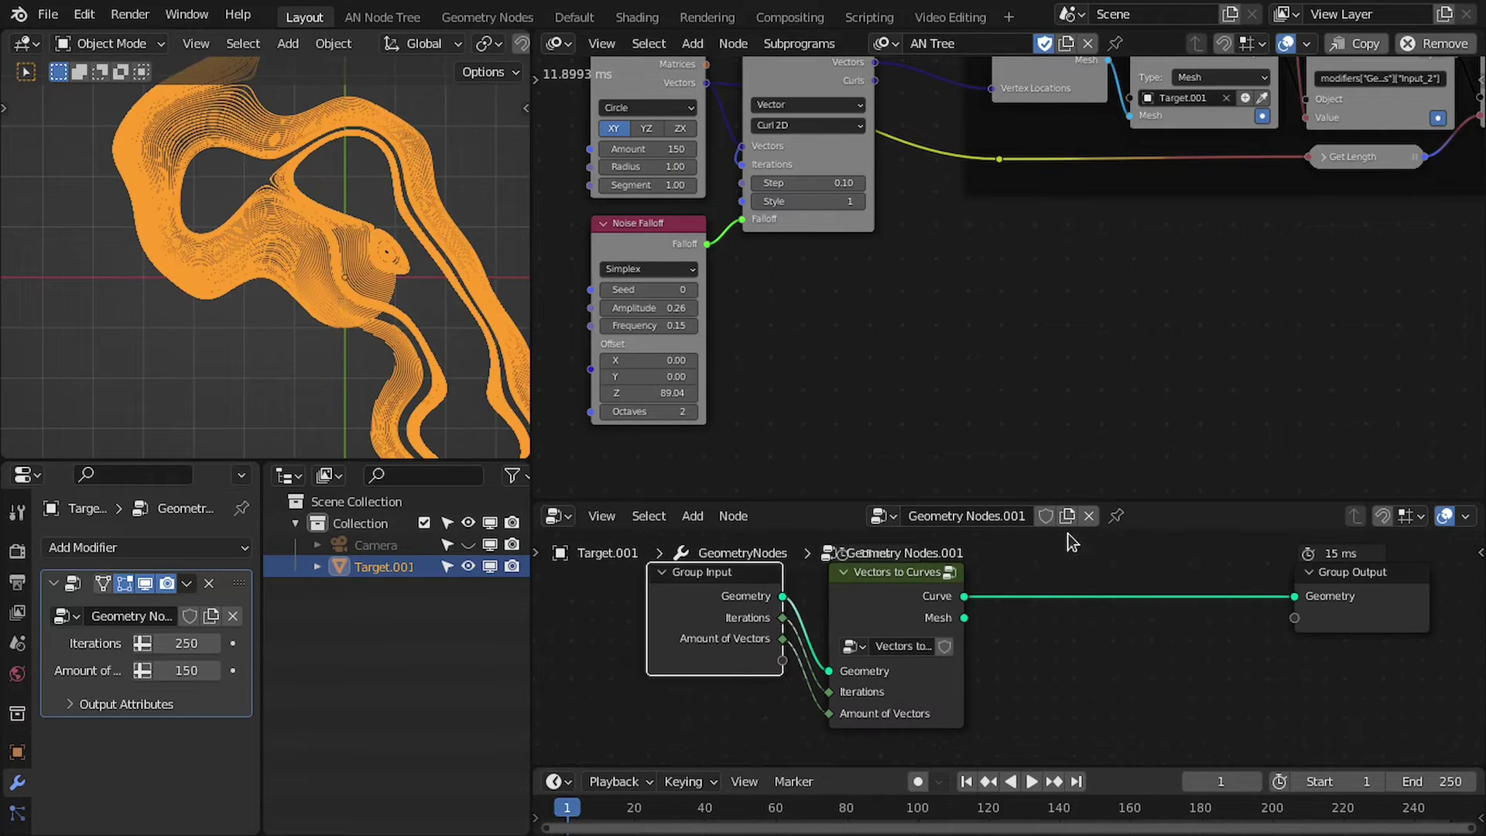
pyautogui.moveTo(1150, 474); pyautogui.dragTo(1122, 128)
pyautogui.scroll(5, 937, 393)
pyautogui.moveTo(1120, 458); pyautogui.dragTo(1028, 451, button='middle')
pyautogui.hotkey('shift', 'a')
pyautogui.click(927, 299)
pyautogui.write('trim')
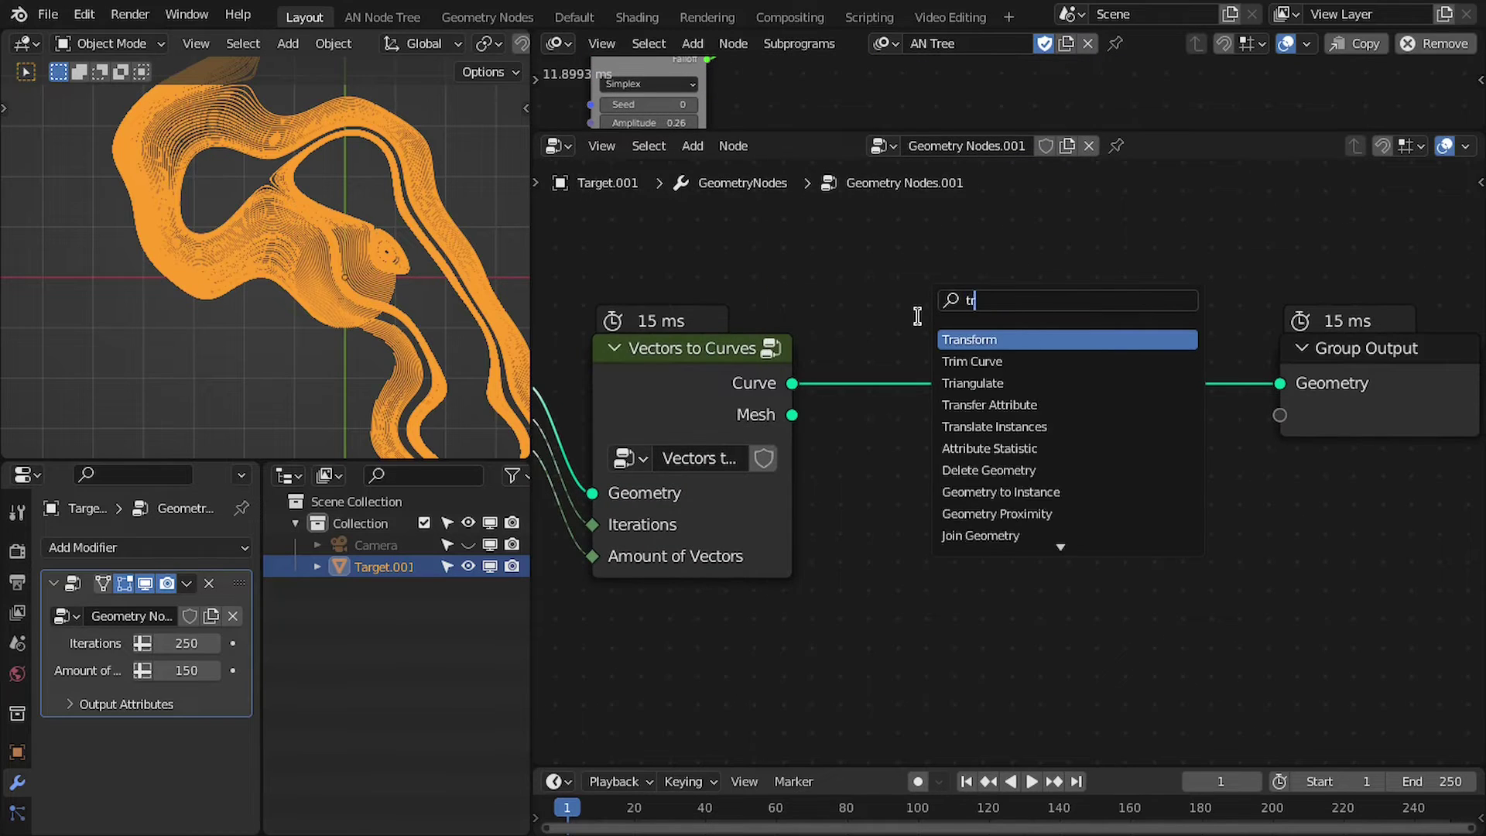
pyautogui.press('Return')
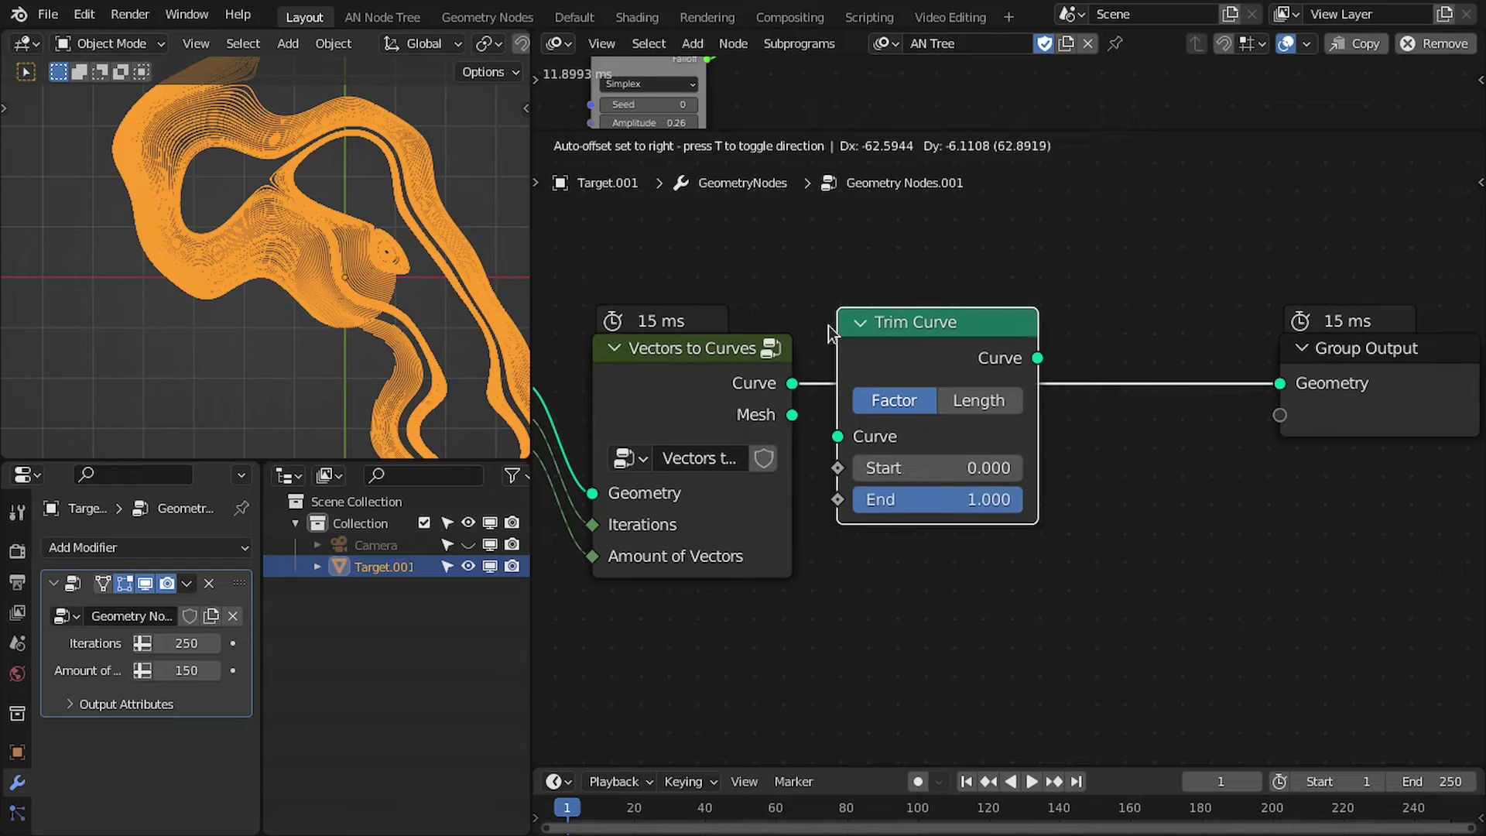
pyautogui.click(1056, 507)
pyautogui.moveTo(1055, 499); pyautogui.dragTo(981, 499)
pyautogui.moveTo(986, 350); pyautogui.dragTo(942, 364)
# Insert a Curve to Mesh node between Trim Curve and Group Output
pyautogui.scroll(-3, 998, 368)
pyautogui.moveTo(1126, 346); pyautogui.dragTo(1001, 300, button='middle')
pyautogui.hotkey('shift', 'a')
pyautogui.click(1005, 302)
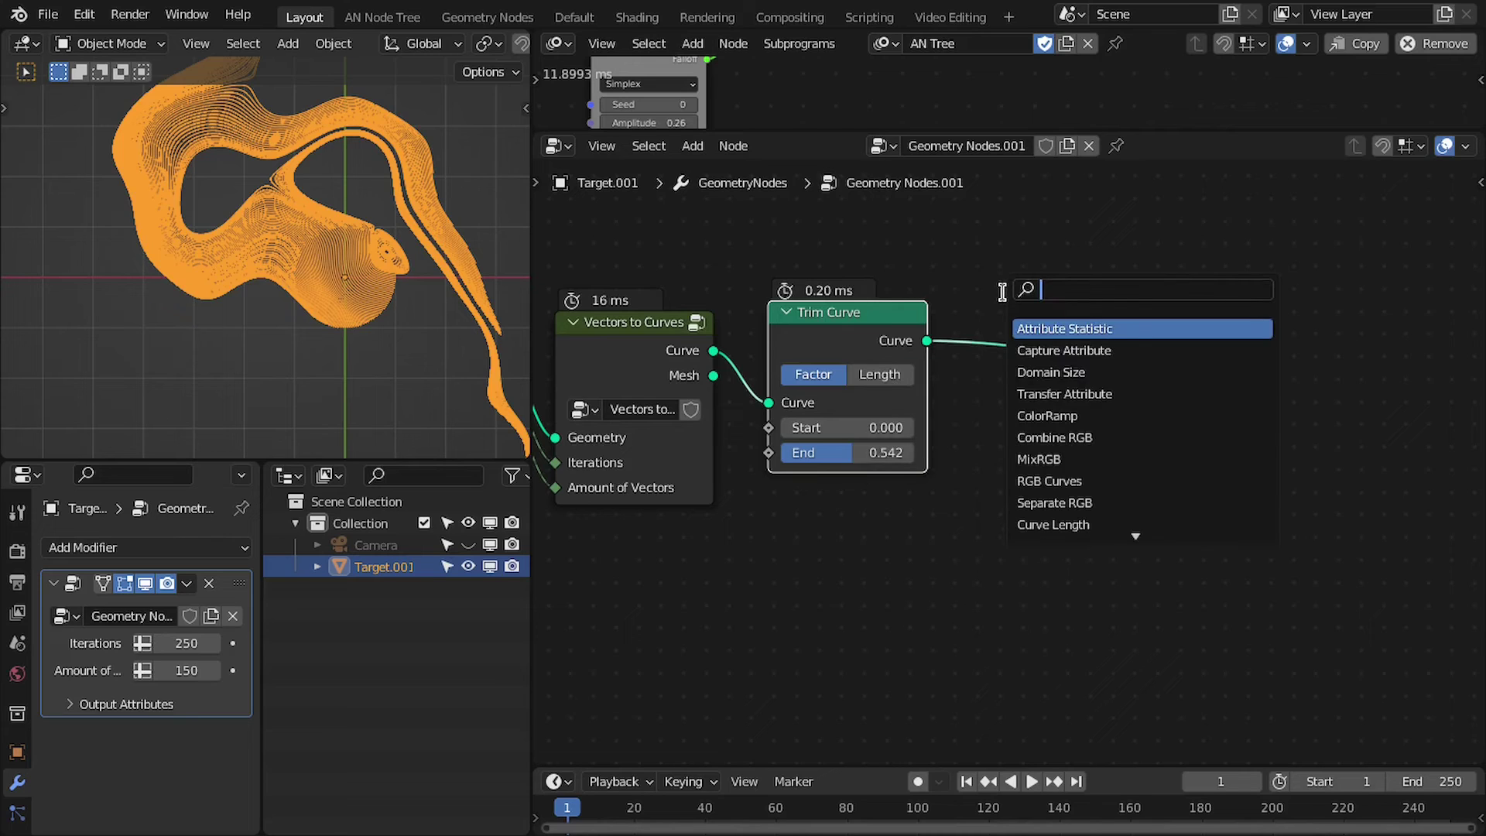
pyautogui.write('curve t')
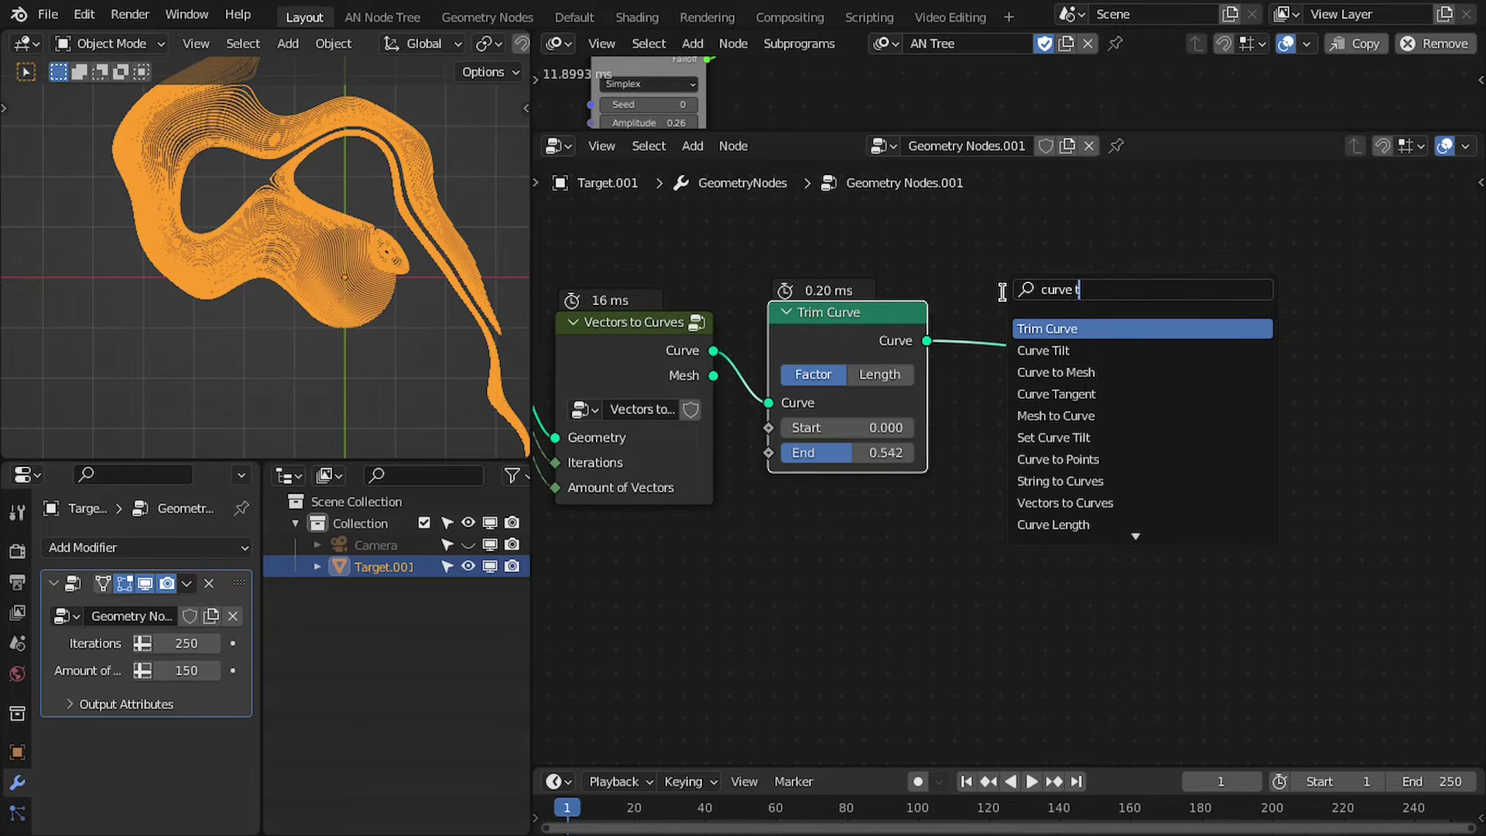
pyautogui.press('Down')
pyautogui.press('Down')
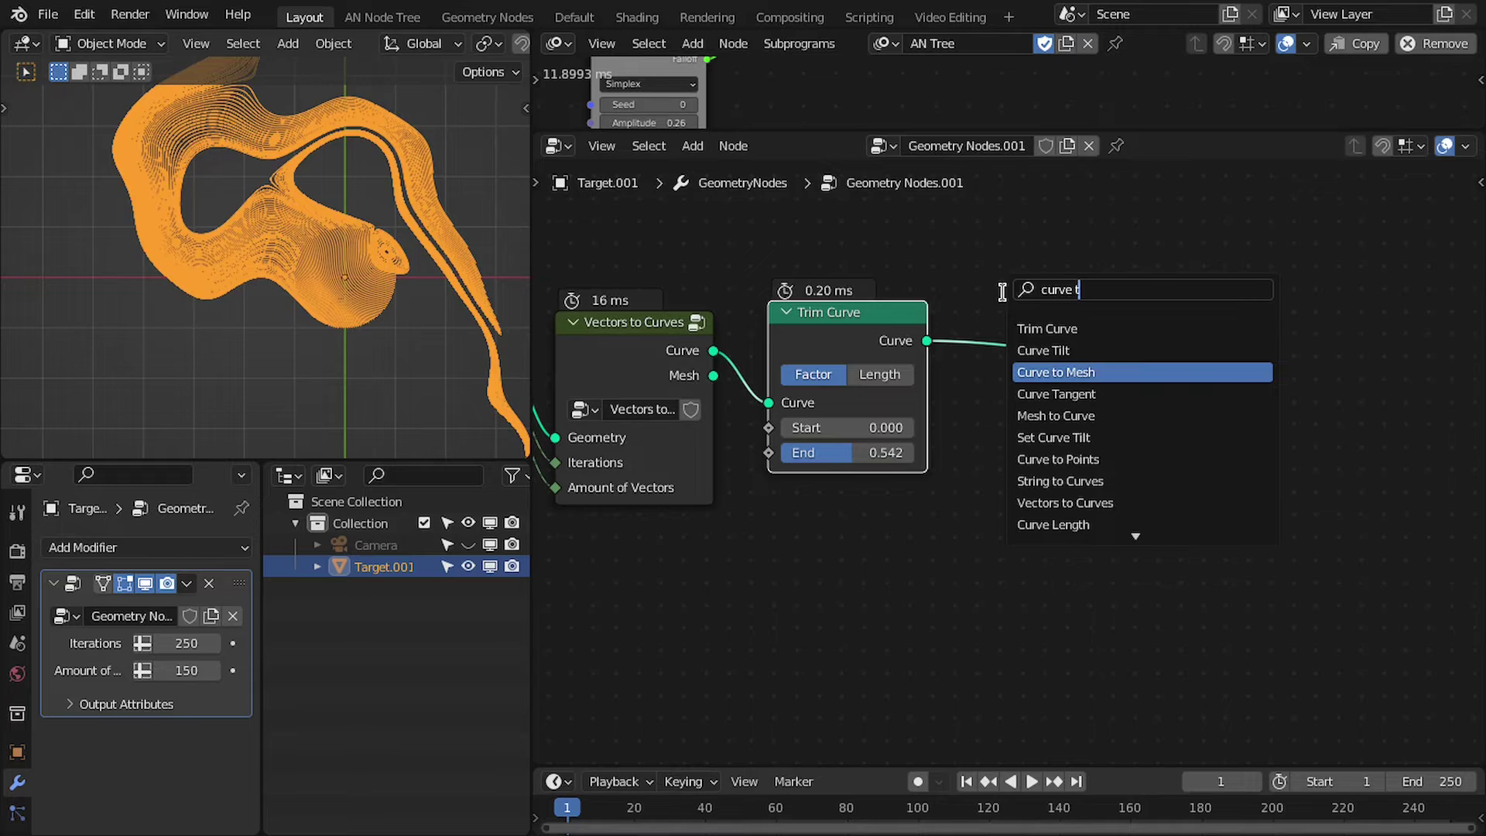
pyautogui.press('Return')
pyautogui.click(1014, 271)
# Add a Curve Circle node with resolution 3 and connect it to Curve to Mesh as the profile curve
pyautogui.hotkey('shift', 'a')
pyautogui.click(1015, 263)
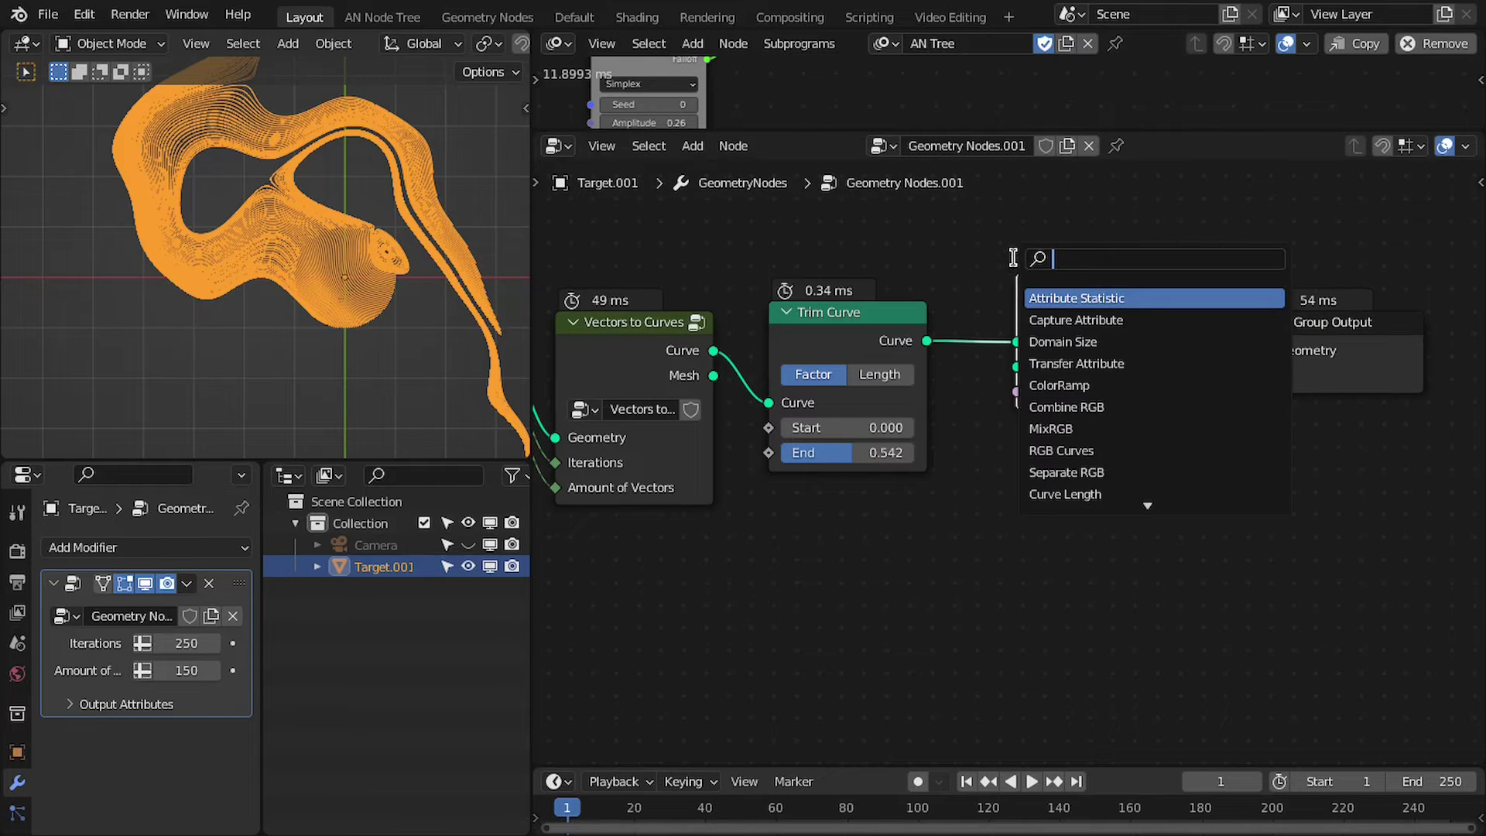
pyautogui.write('cicl')
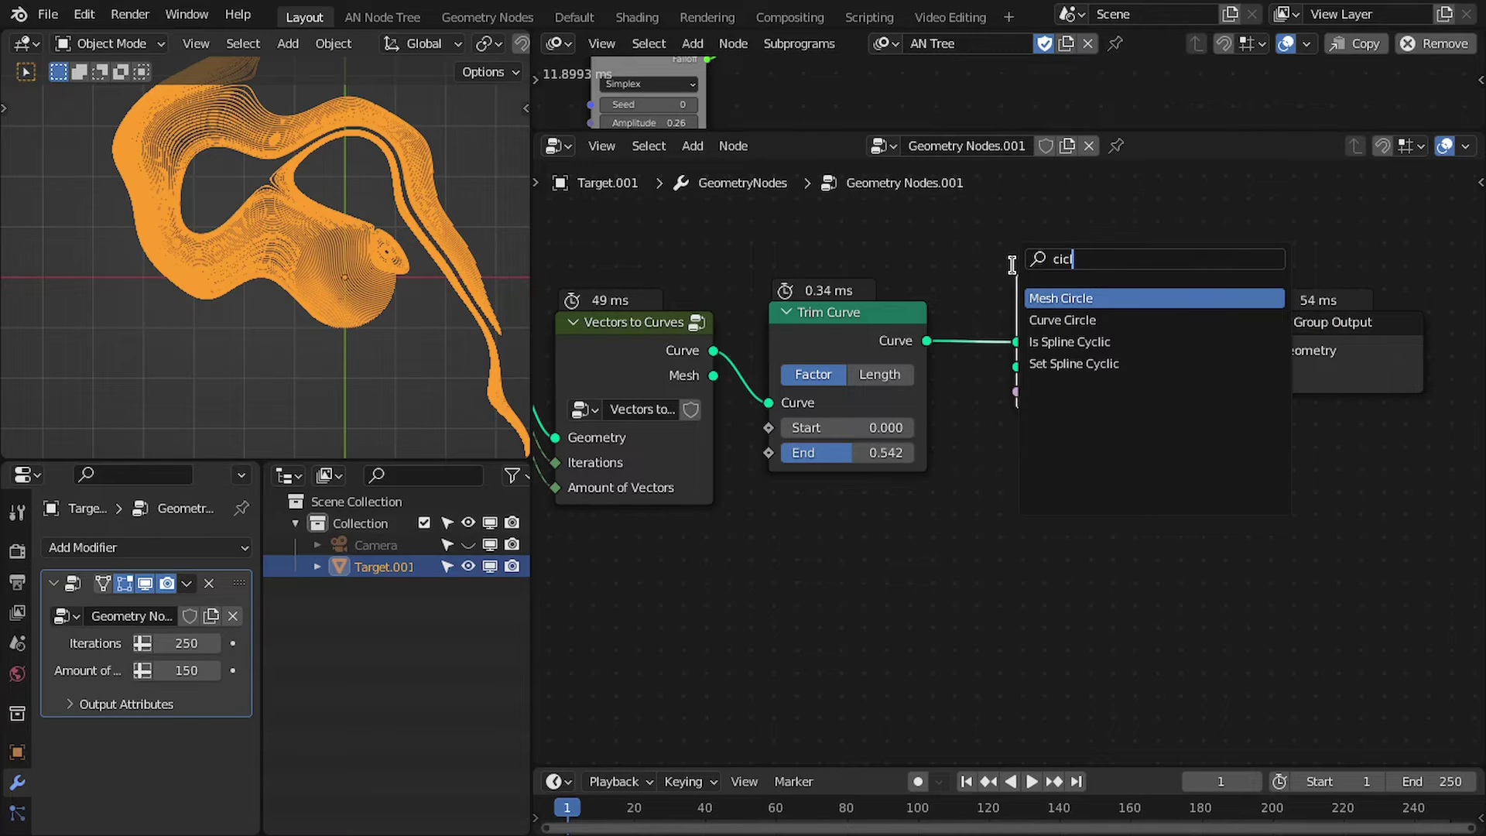
pyautogui.press('Down')
pyautogui.press('Return')
pyautogui.click(905, 604)
pyautogui.click(905, 604)
pyautogui.write('3')
pyautogui.press('Return')
pyautogui.moveTo(976, 536); pyautogui.dragTo(1017, 366)
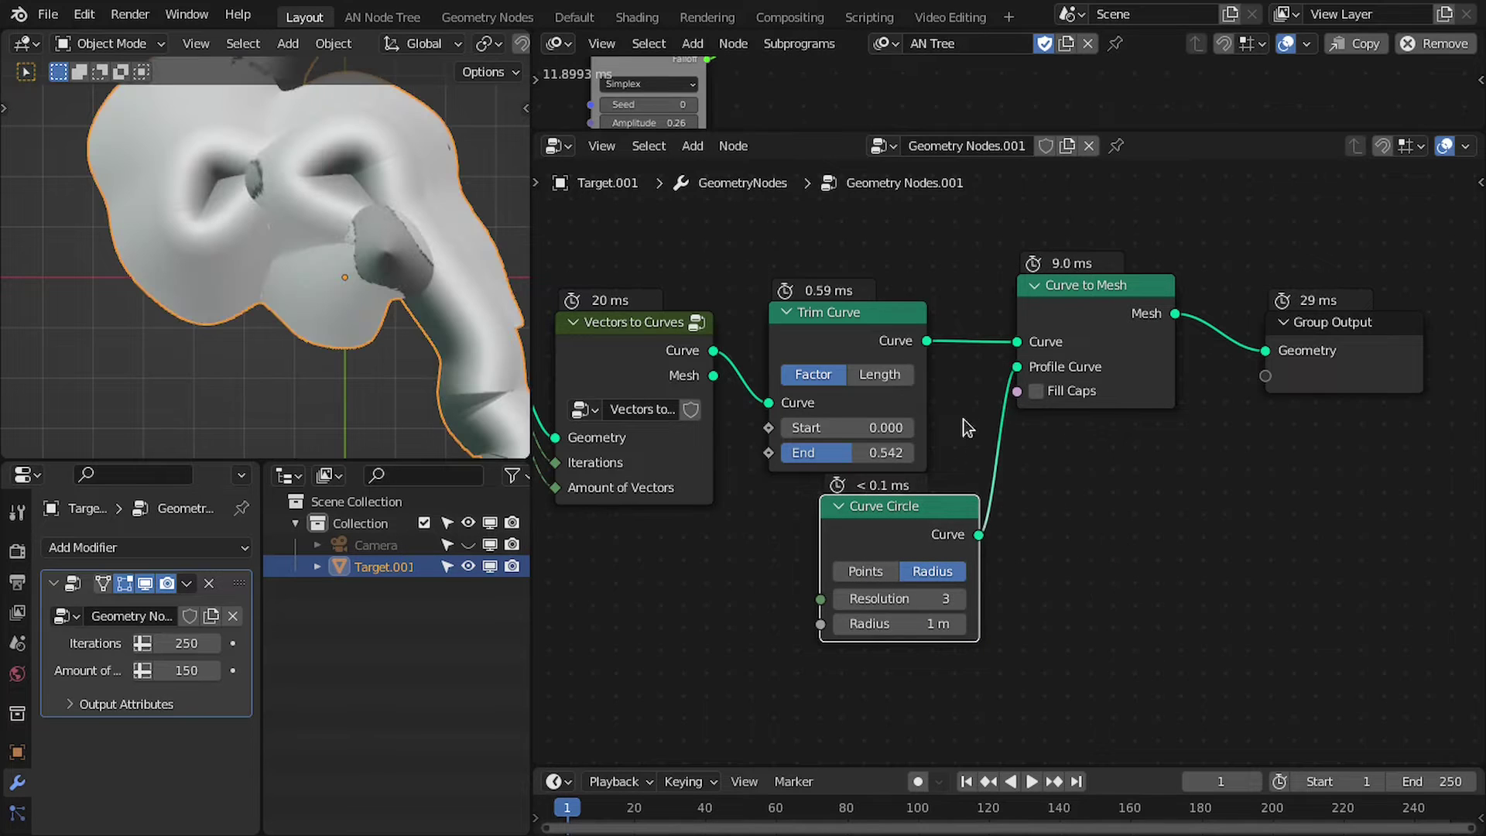
# Place the Curve Circle node below Curve to Mesh and set its radius to 0.035 m
pyautogui.moveTo(930, 499); pyautogui.dragTo(1124, 425)
pyautogui.click(1088, 549)
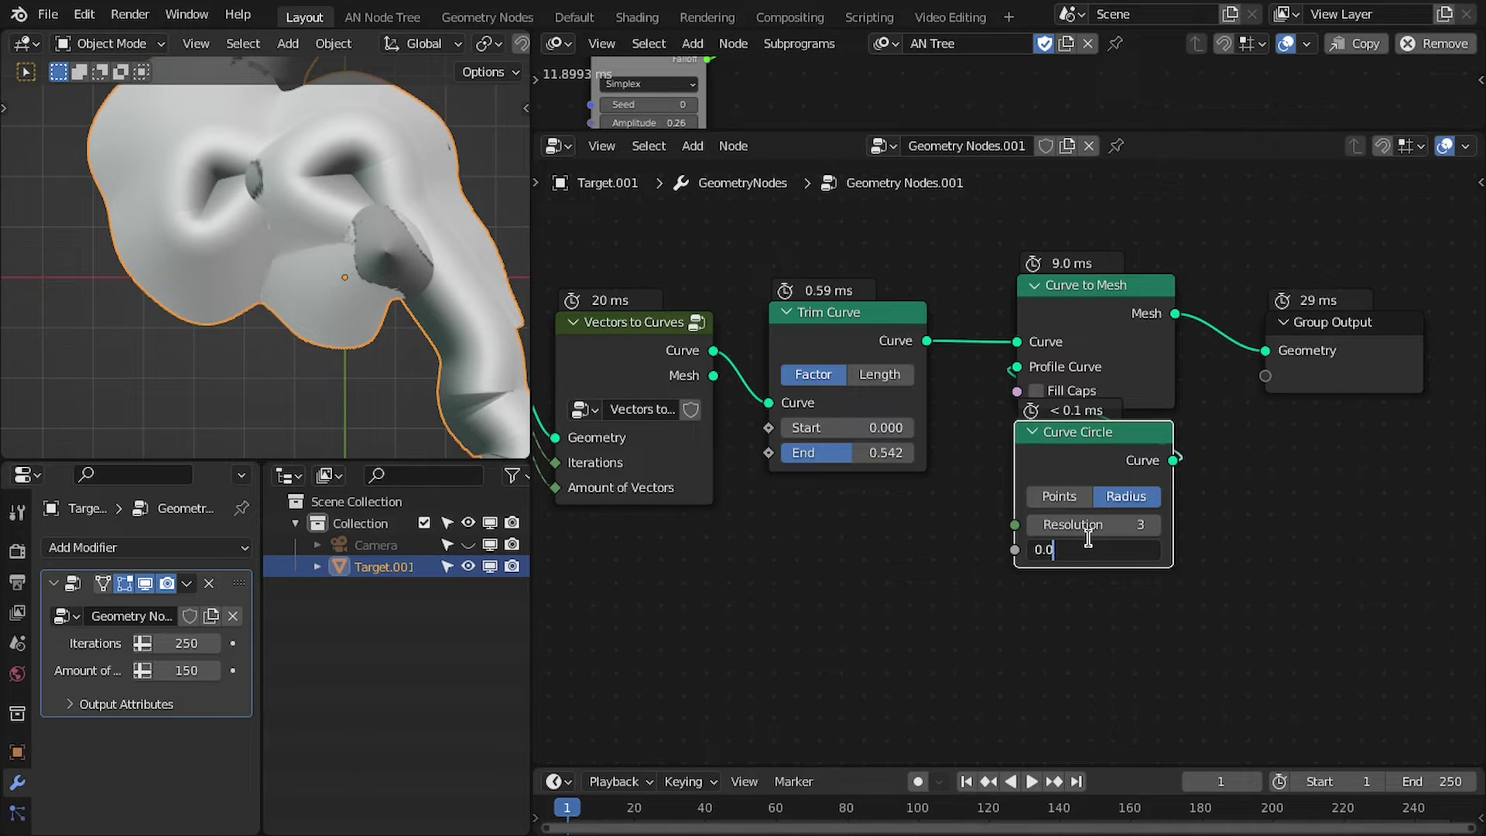
pyautogui.press('Return')
pyautogui.click(1088, 541)
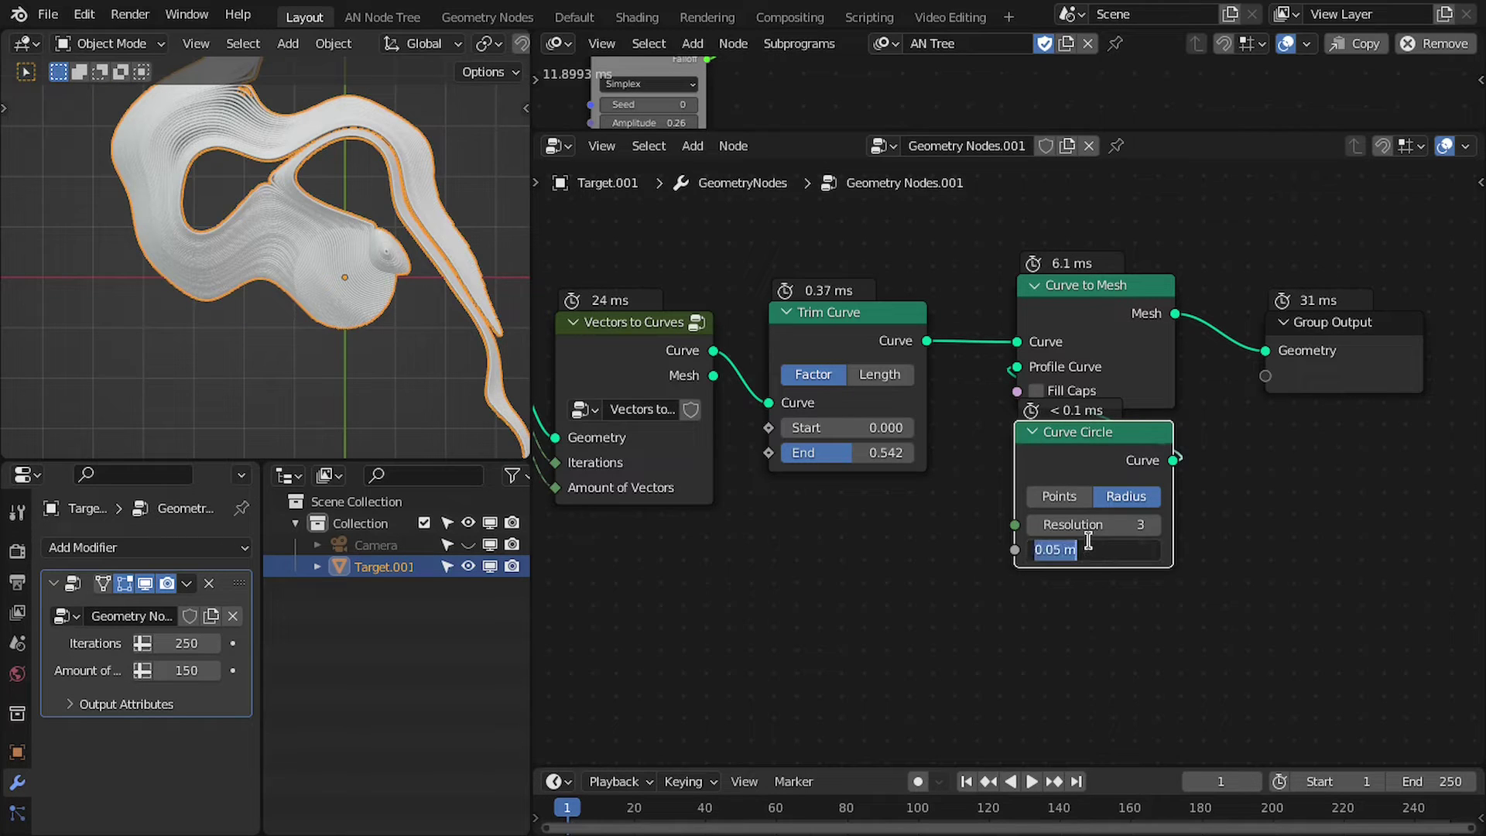
pyautogui.write('0.035')
pyautogui.press('Return')
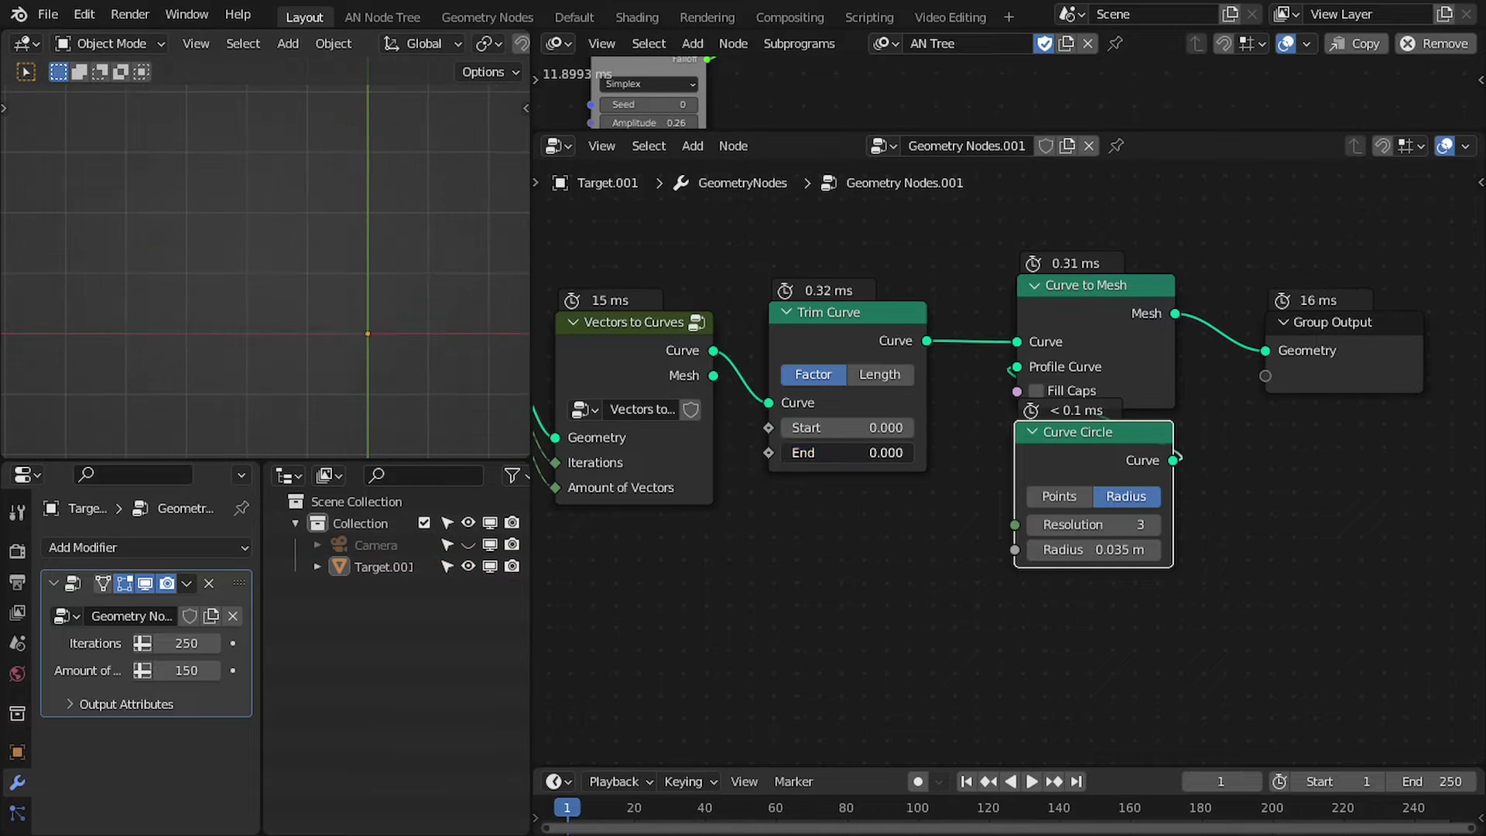
# Set the Trim Curve's End to 0.733 and tidy the layout of the geometry nodes
pyautogui.moveTo(782, 452); pyautogui.dragTo(931, 460)
pyautogui.moveTo(959, 410); pyautogui.dragTo(1010, 437)
pyautogui.scroll(-2, 995, 361)
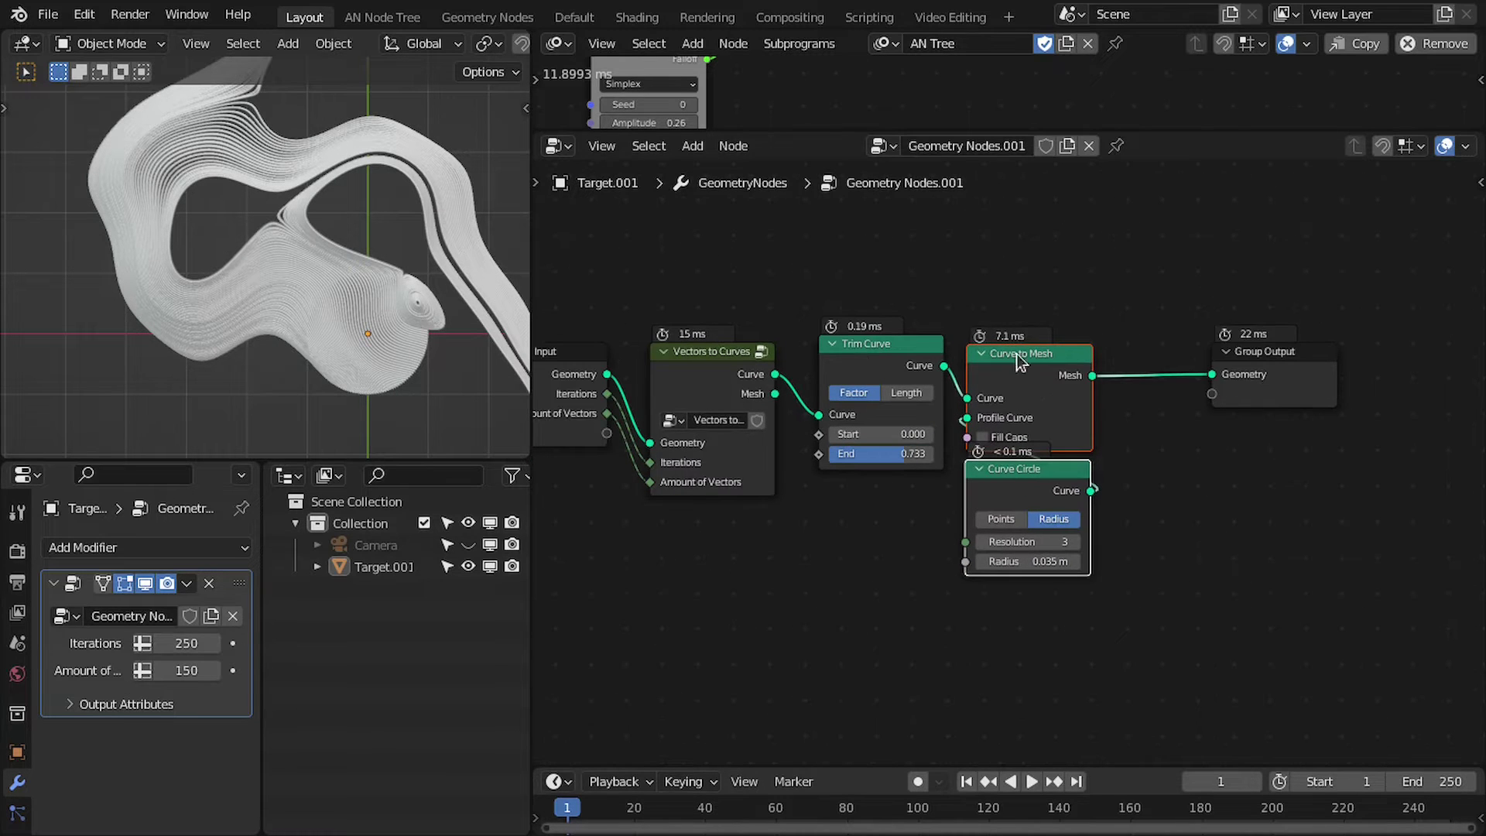
pyautogui.scroll(3, 364, 305)
pyautogui.scroll(-2, 364, 306)
pyautogui.scroll(2, 364, 306)
pyautogui.scroll(-3, 363, 306)
pyautogui.scroll(-2, 1083, 418)
# Enlarge the Animation Nodes editor and review the tracer's node tree
pyautogui.moveTo(836, 130); pyautogui.dragTo(837, 323)
pyautogui.scroll(2, 789, 418)
pyautogui.moveTo(925, 163); pyautogui.dragTo(852, 246, button='middle')
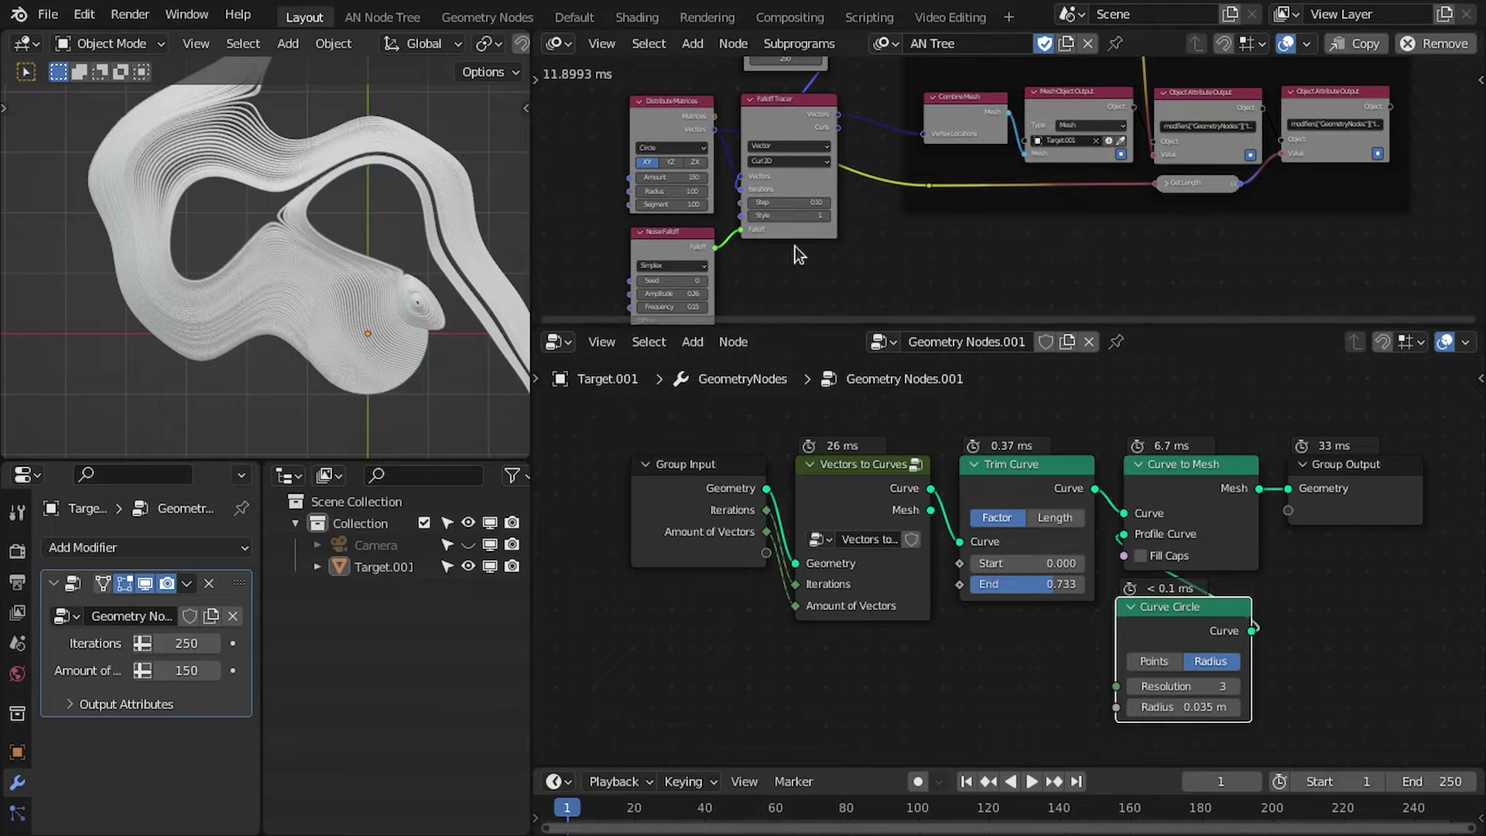
pyautogui.scroll(4, 671, 247)
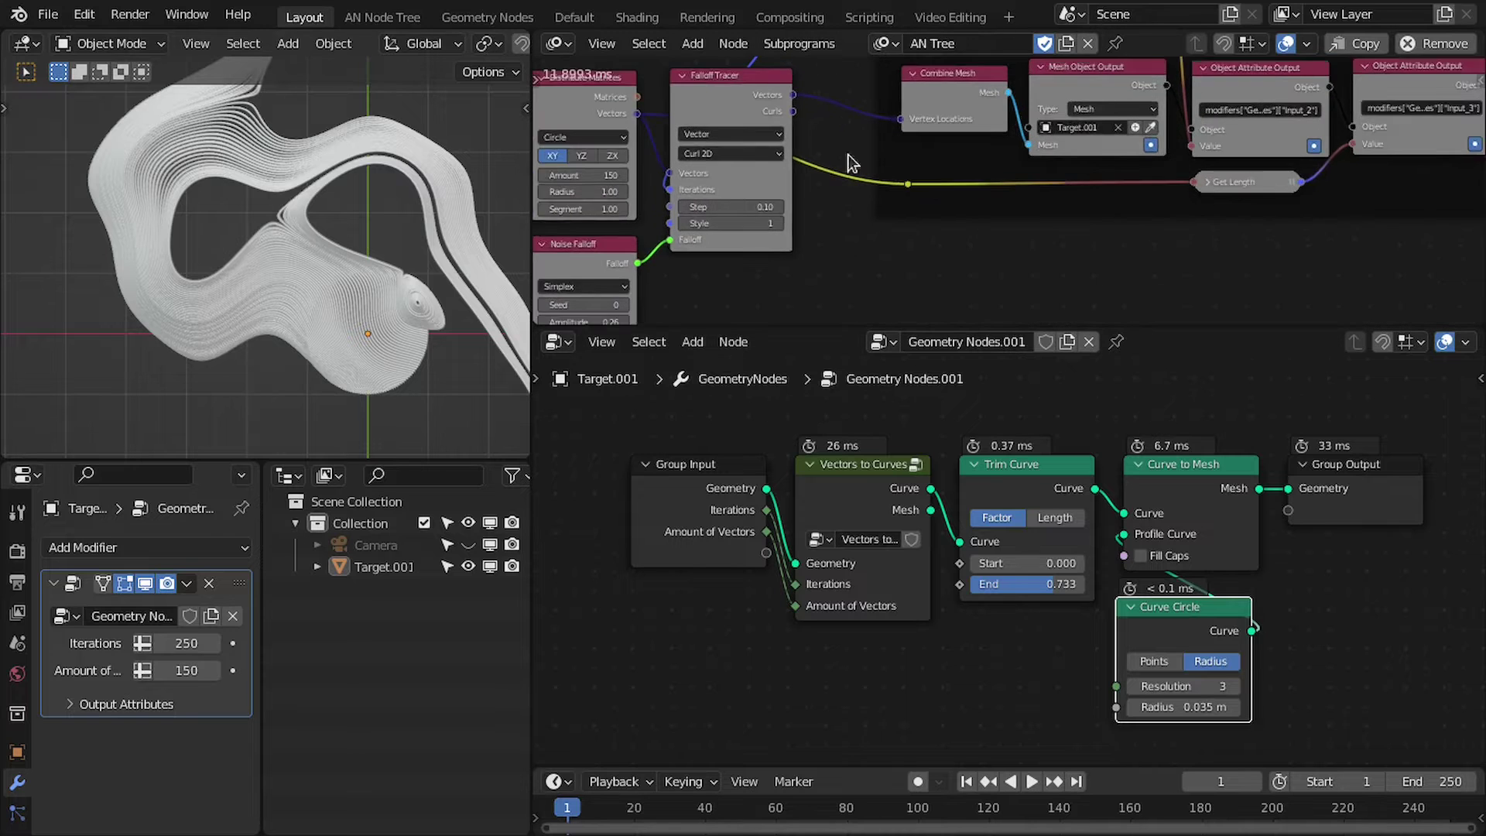
pyautogui.scroll(-5, 789, 186)
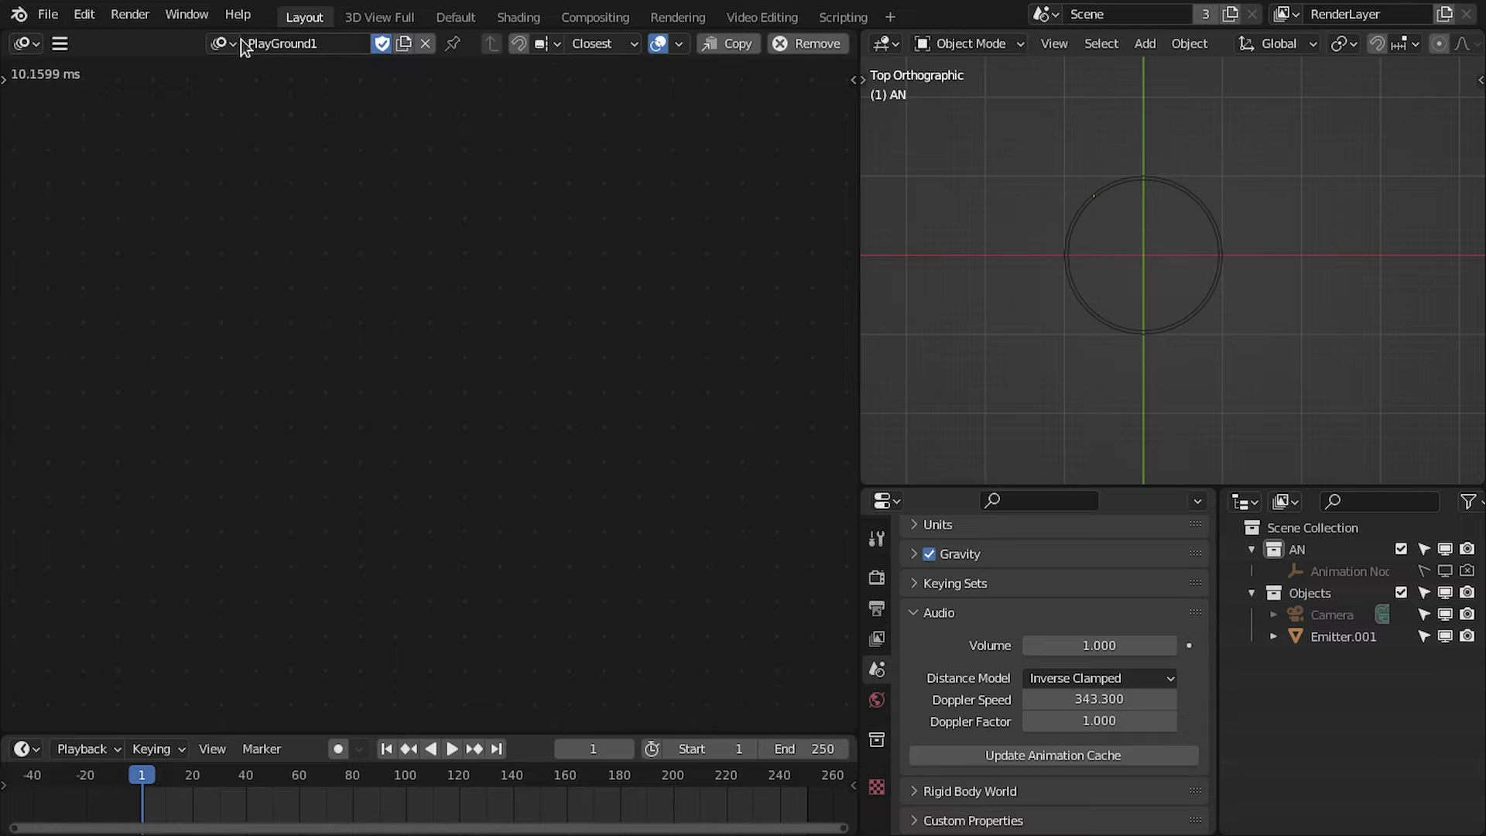
# Open the Node_Setup_For_JUGAAD_ParticleSystem node tree and look over its subprogram setups
pyautogui.click(241, 40)
pyautogui.click(266, 73)
pyautogui.scroll(-2, 541, 410)
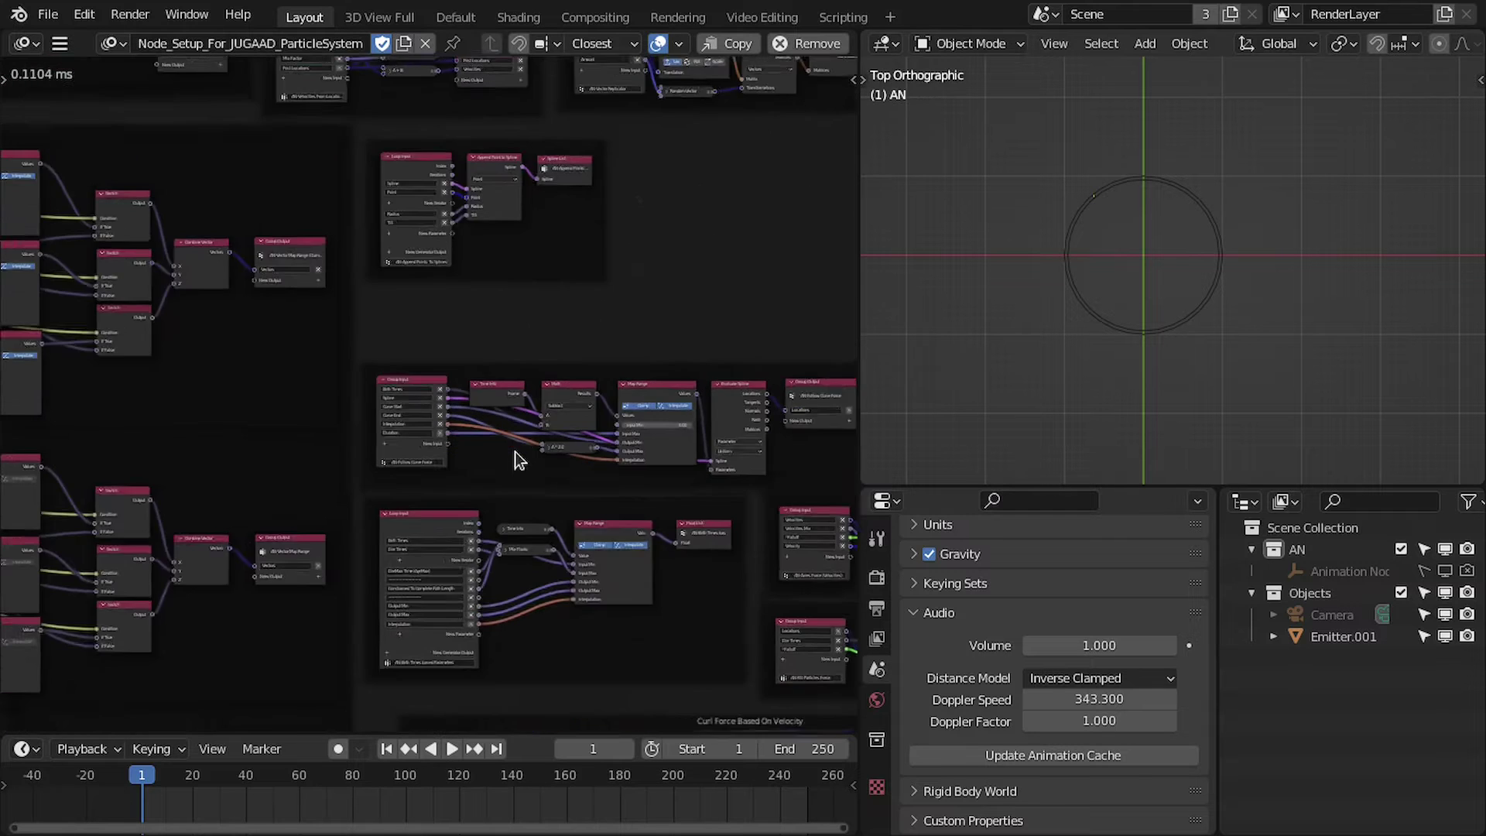
pyautogui.scroll(-5, 518, 459)
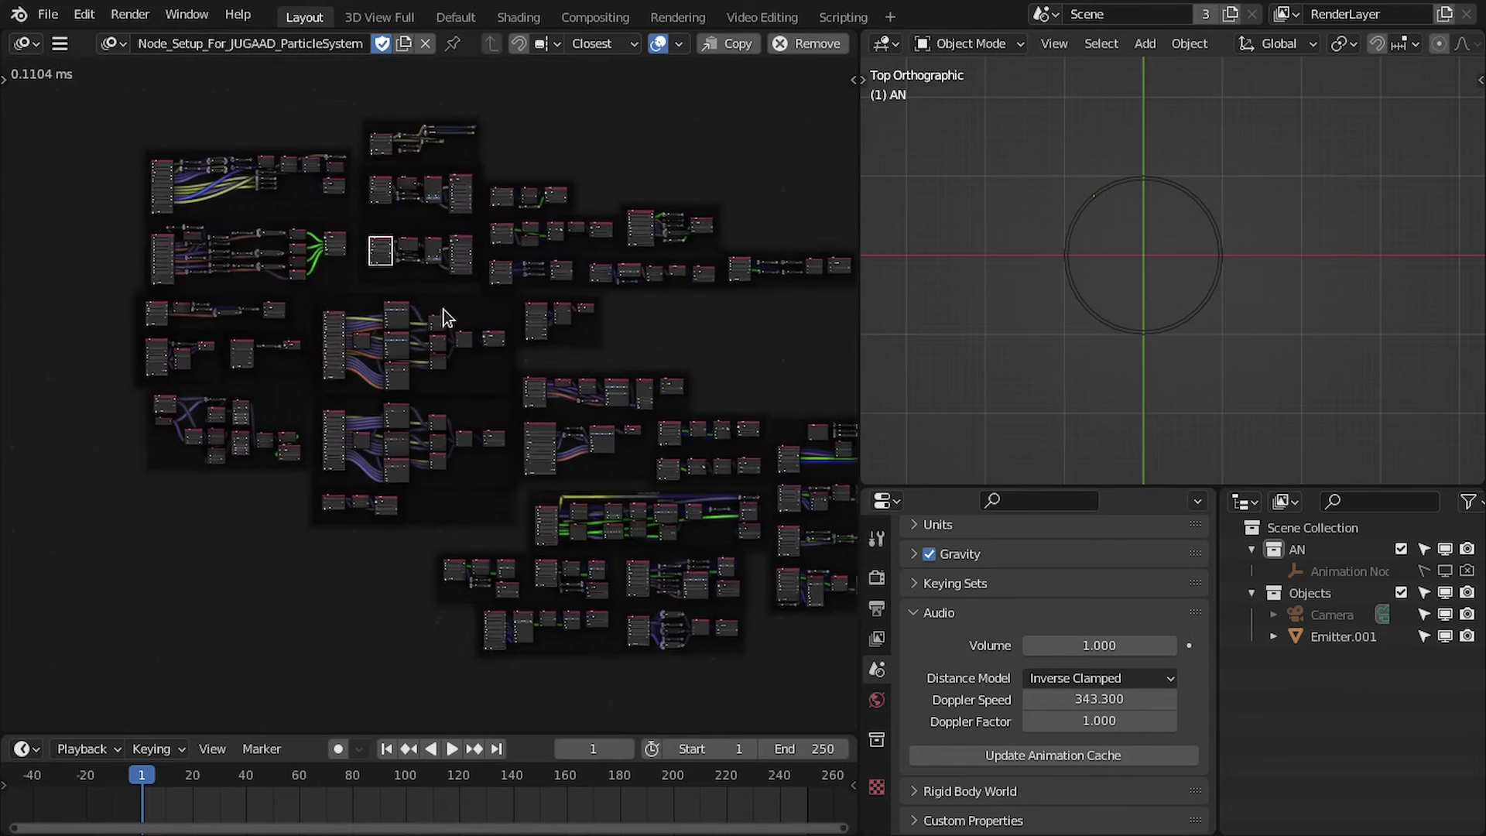
pyautogui.scroll(2, 445, 318)
pyautogui.click(111, 43)
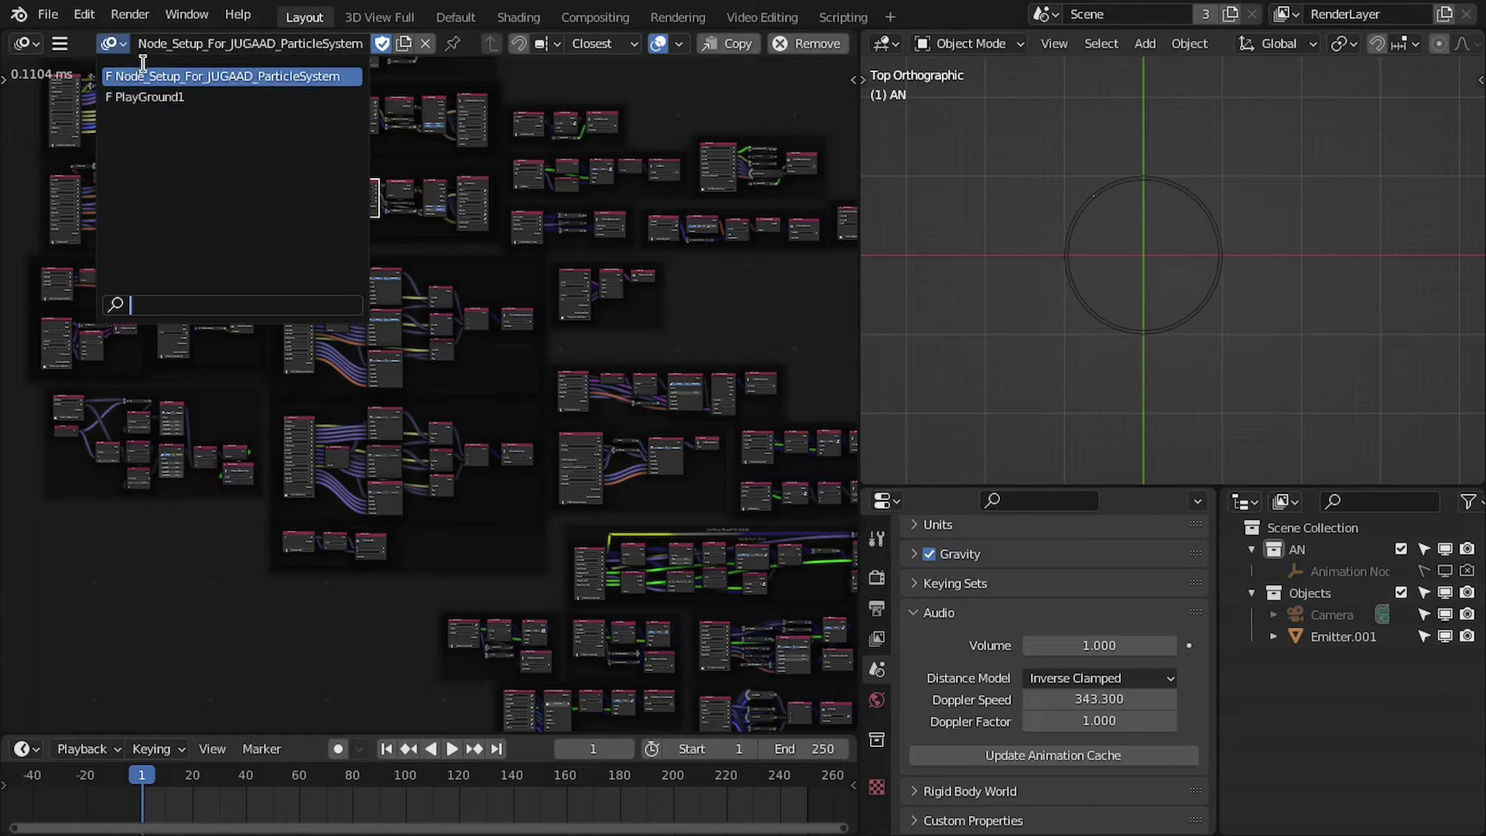
pyautogui.scroll(-3, 639, 321)
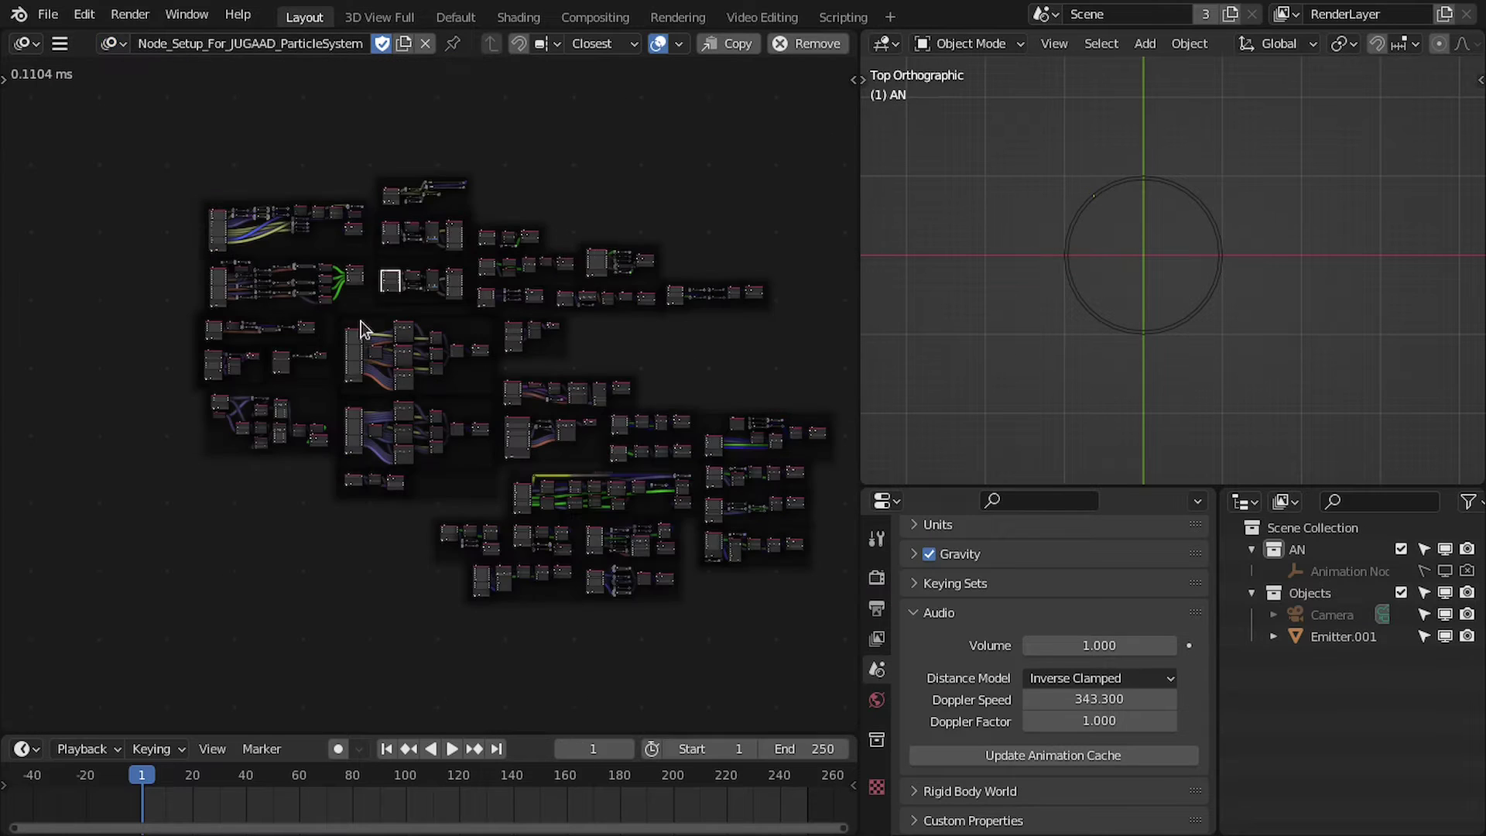
pyautogui.scroll(3, 536, 403)
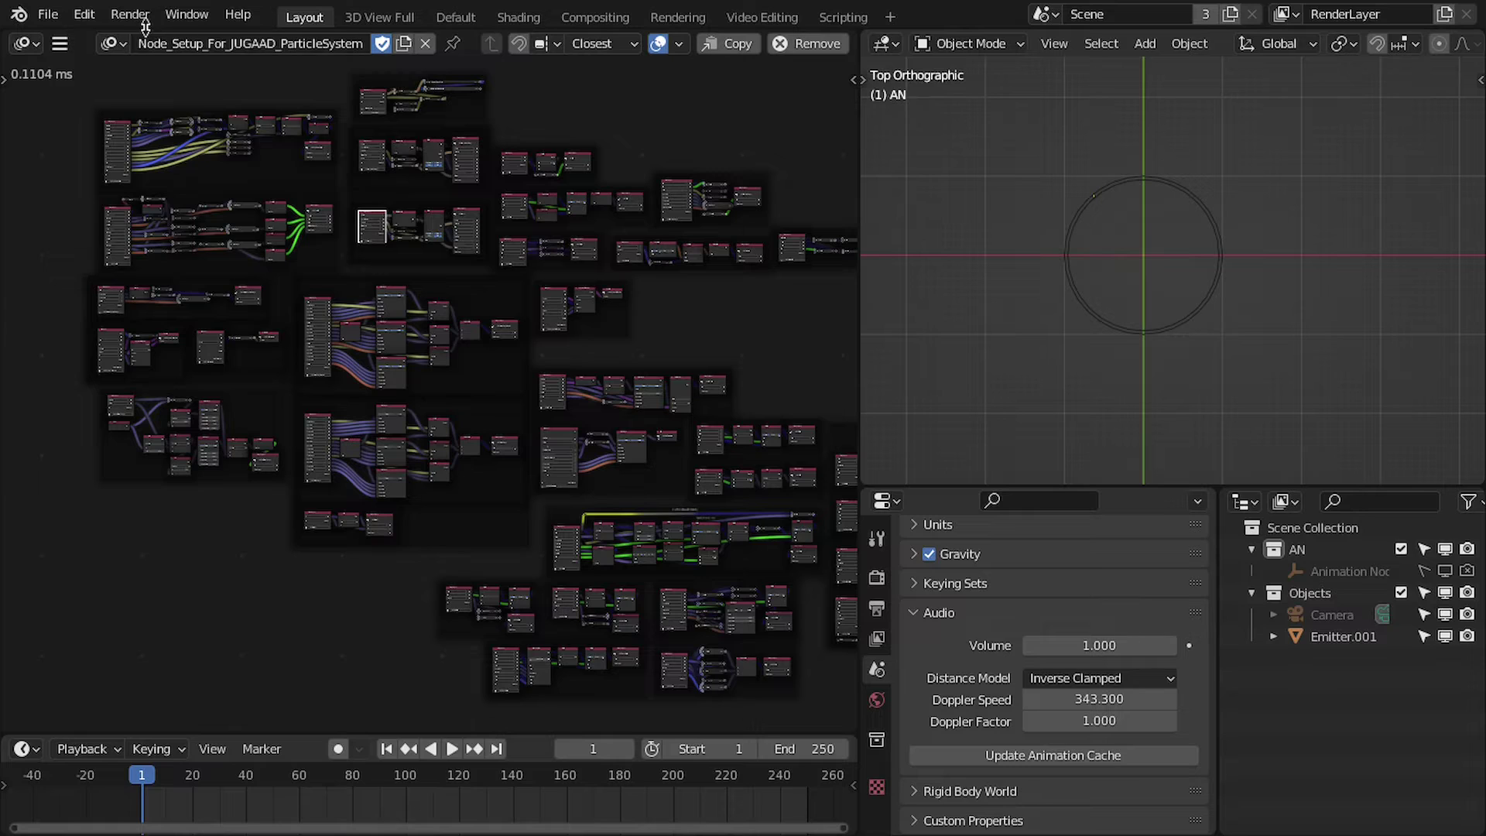
# Switch to the PlayGround1 node tree and add an AN-Particle Input subprogram node
pyautogui.click(111, 43)
pyautogui.click(159, 97)
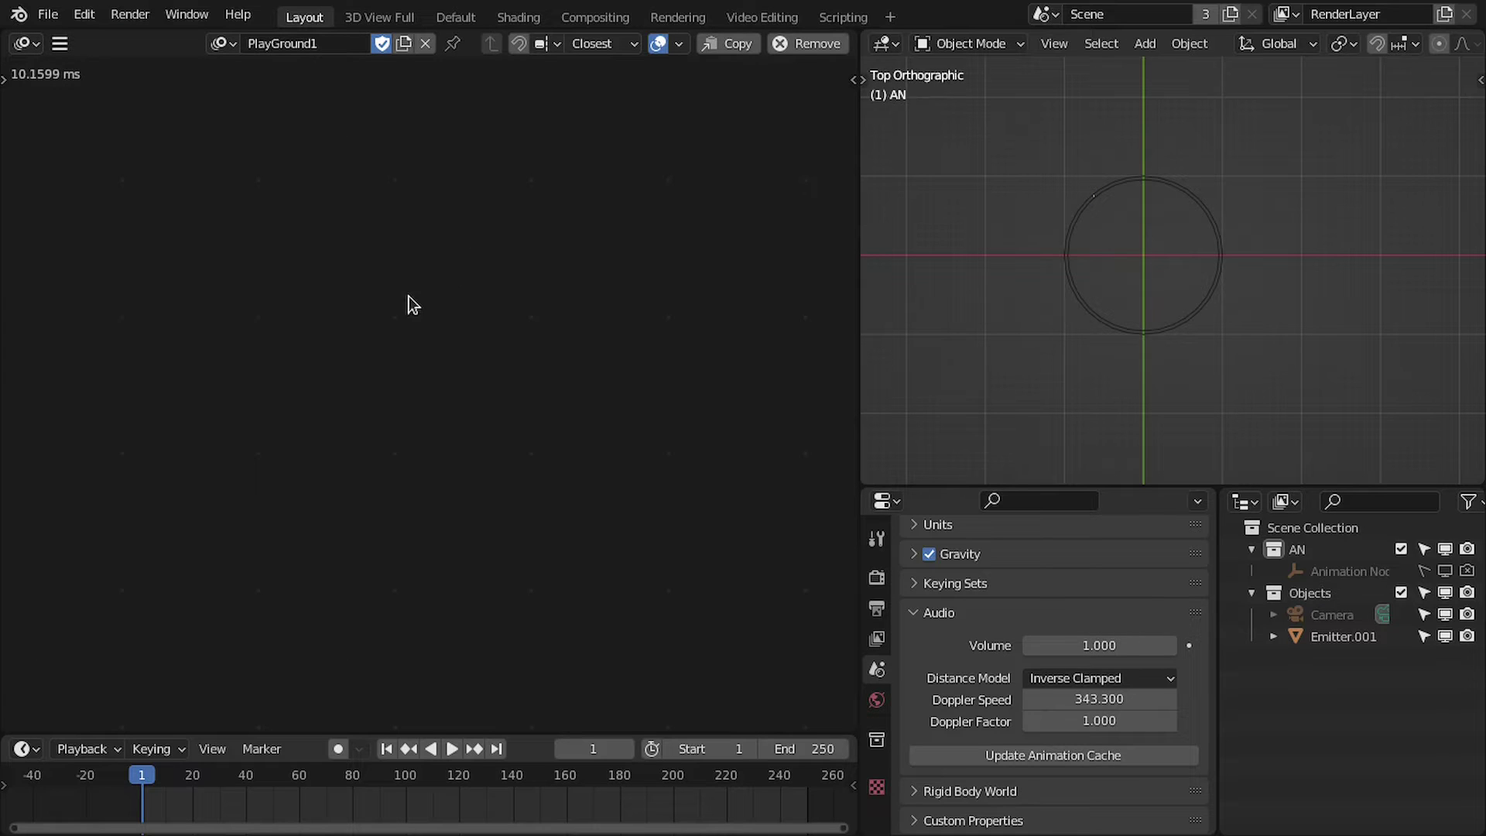
pyautogui.hotkey('shift', 'a')
pyautogui.click(345, 149)
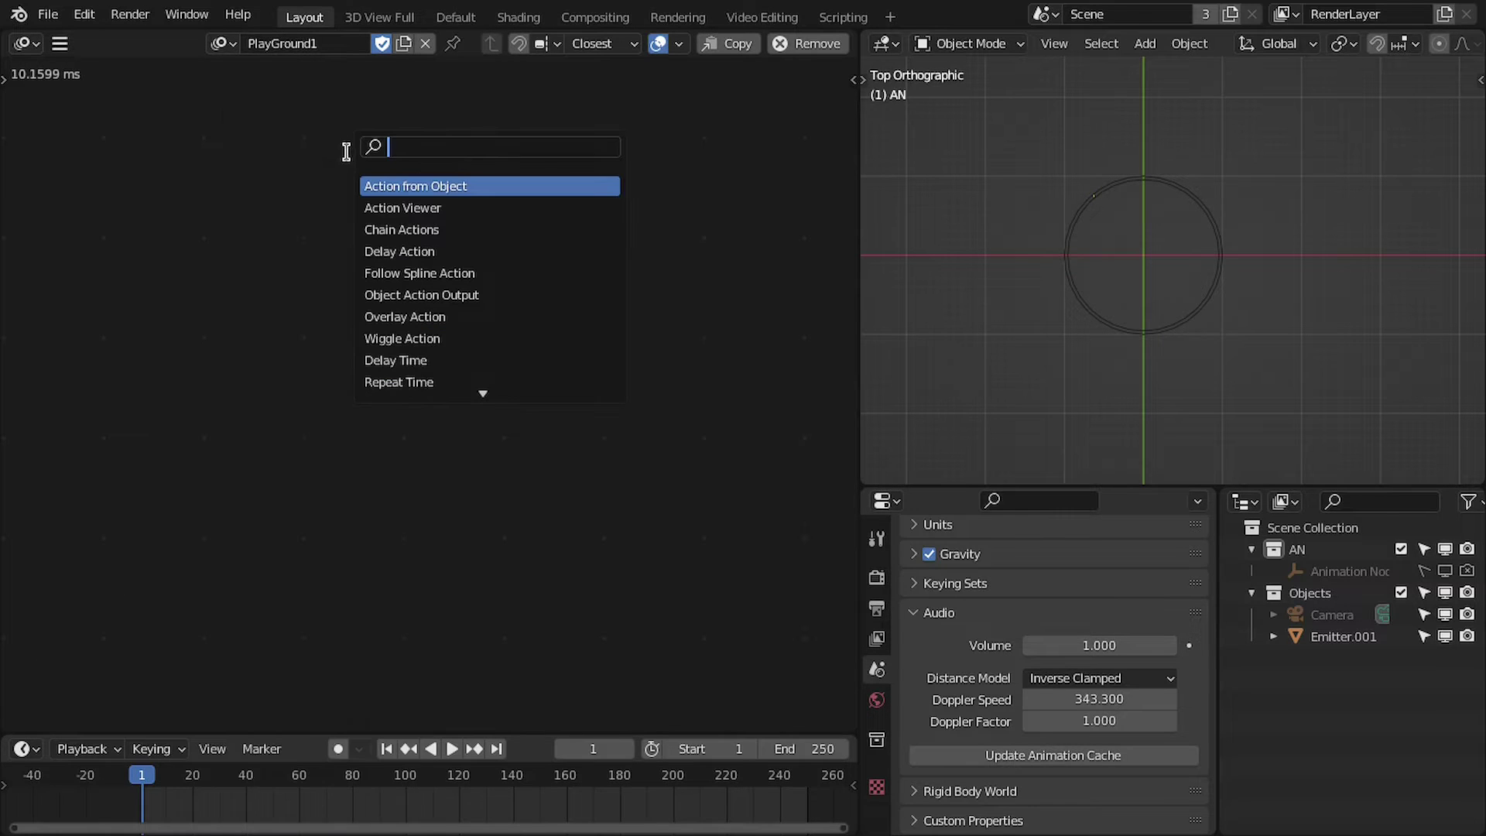
pyautogui.write('AN')
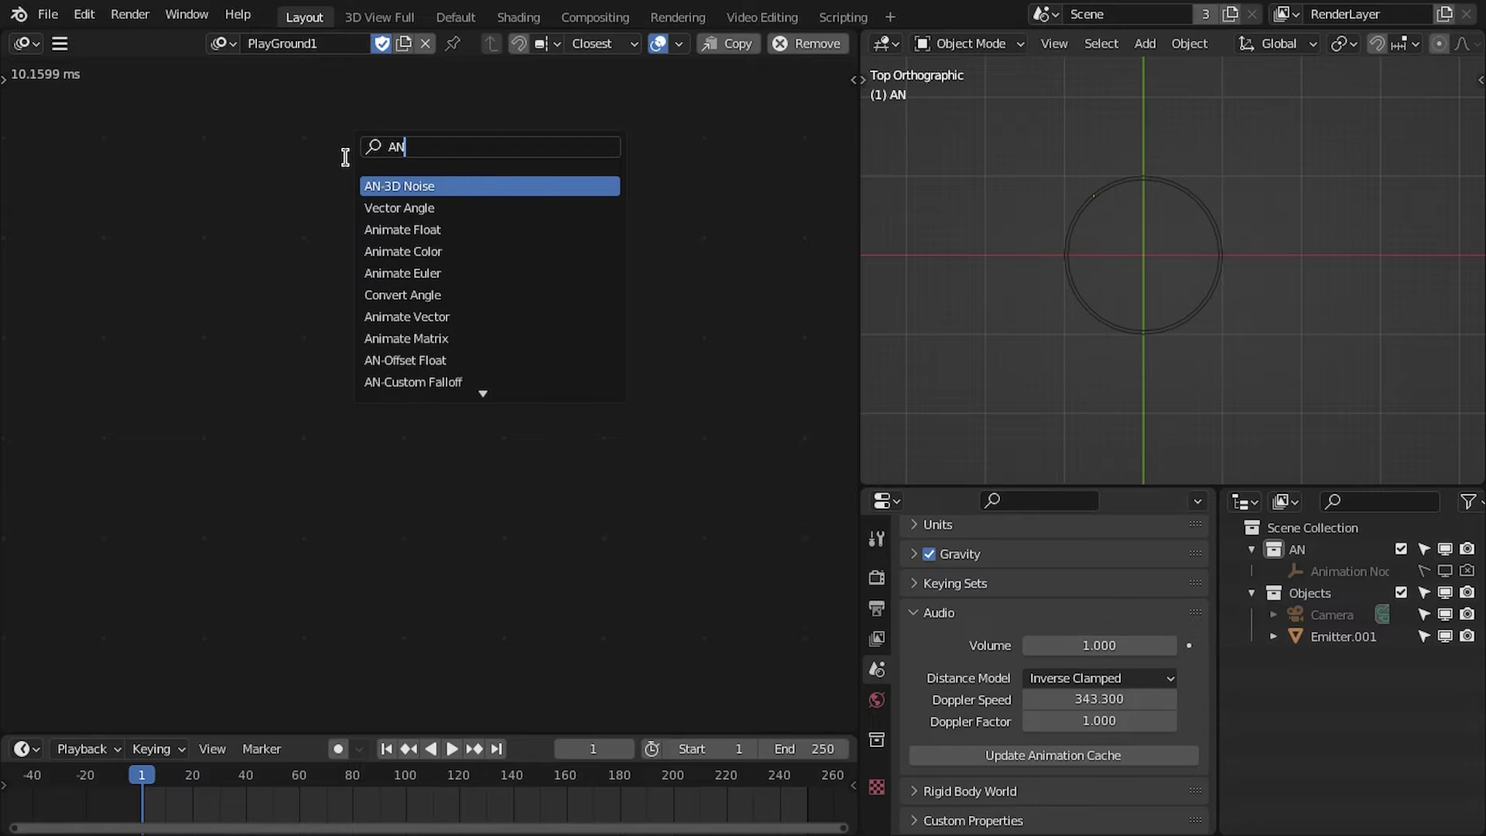
pyautogui.write('-Inpu')
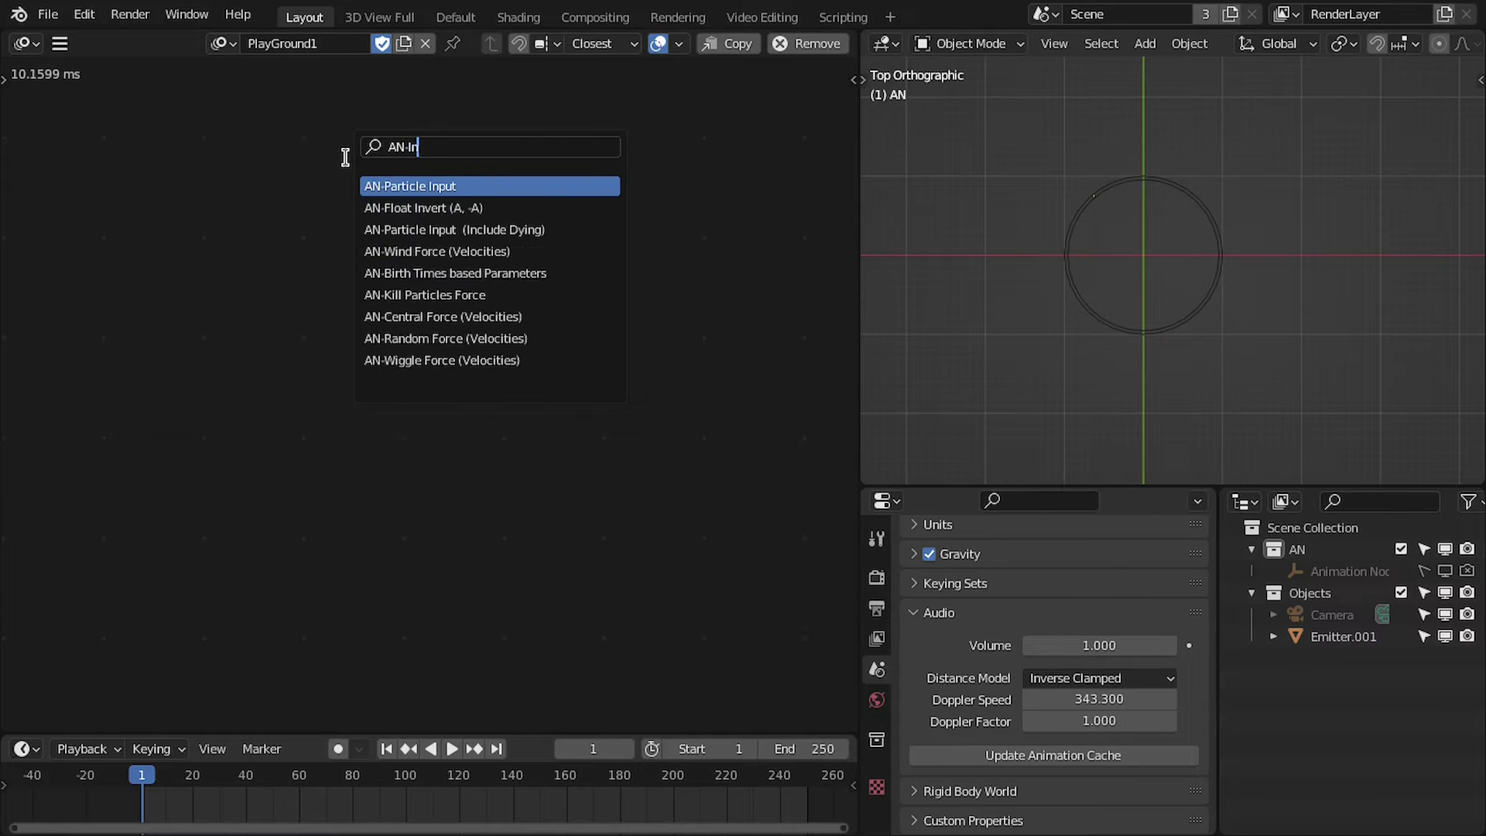
pyautogui.press('Return')
pyautogui.scroll(5, 375, 388)
pyautogui.scroll(1, 510, 378)
pyautogui.moveTo(550, 313); pyautogui.dragTo(362, 399, button='middle')
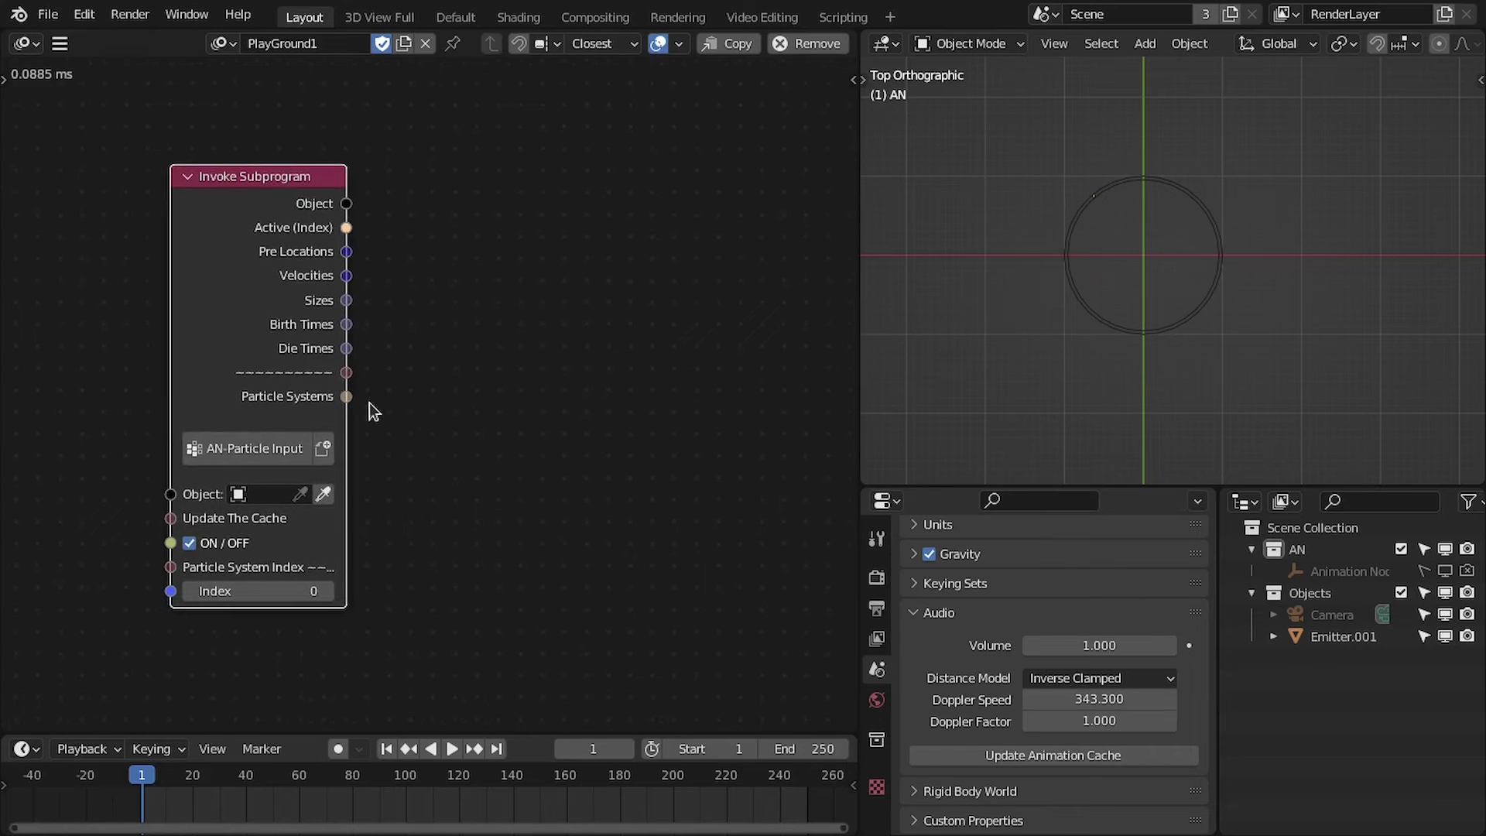
# Assign Emitter.001 as the AN-Particle Input node's object and widen the node
pyautogui.click(302, 495)
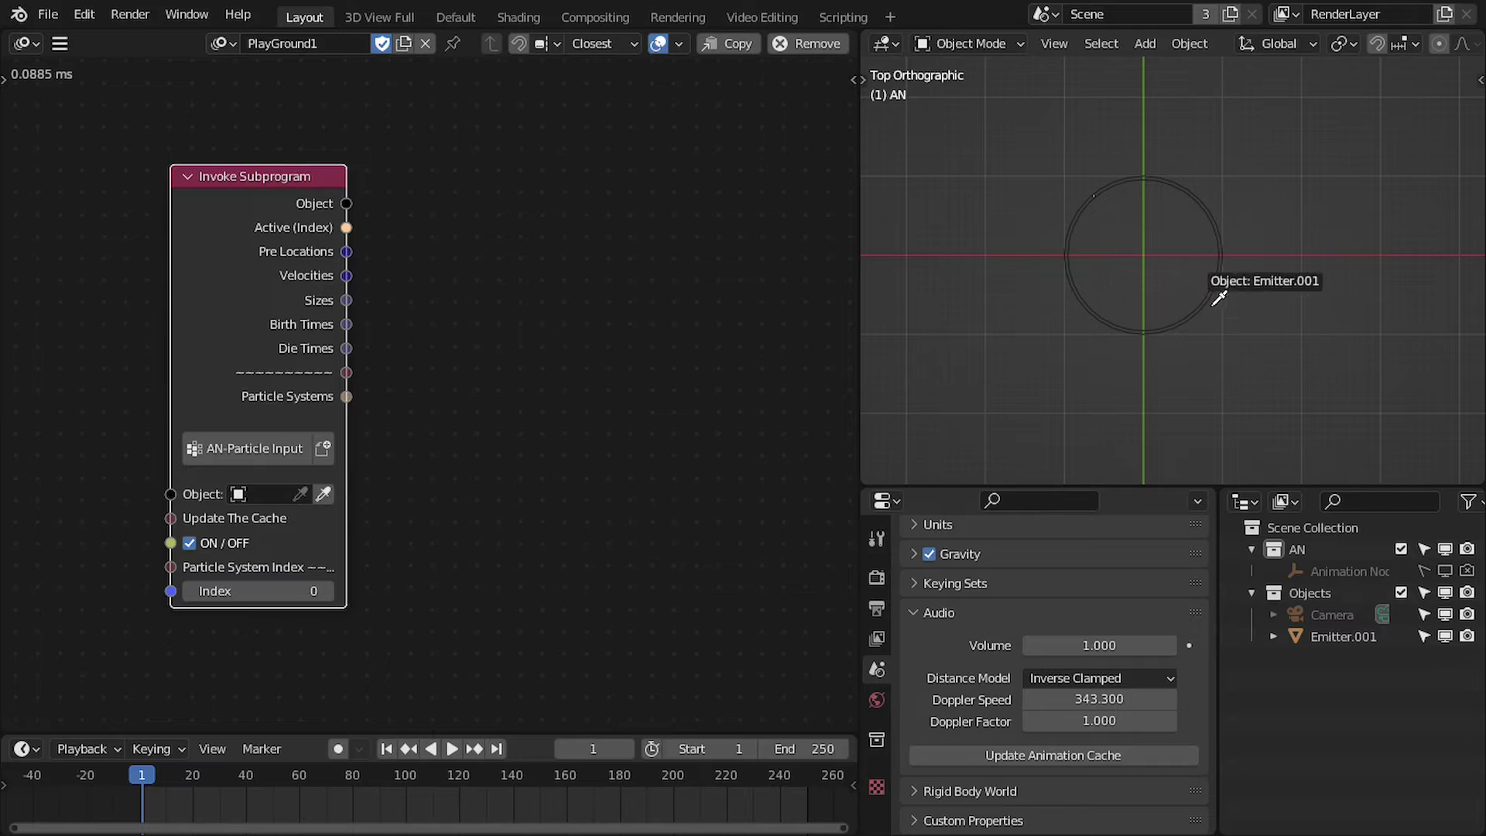
pyautogui.click(1161, 334)
pyautogui.scroll(1, 431, 424)
pyautogui.moveTo(325, 527); pyautogui.dragTo(295, 551, button='middle')
pyautogui.moveTo(280, 529); pyautogui.dragTo(353, 530)
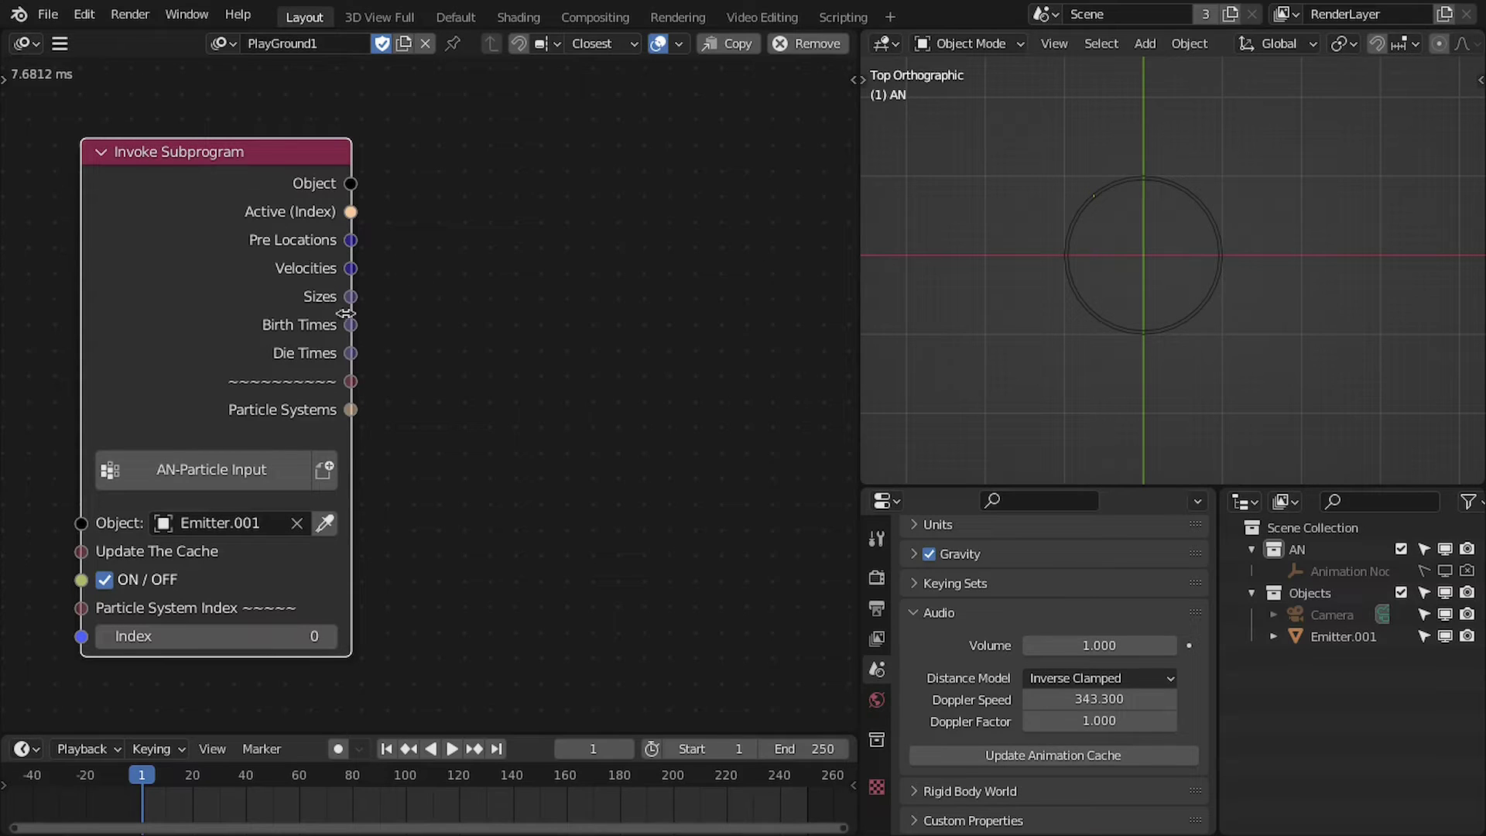
pyautogui.moveTo(389, 252); pyautogui.dragTo(363, 229, button='middle')
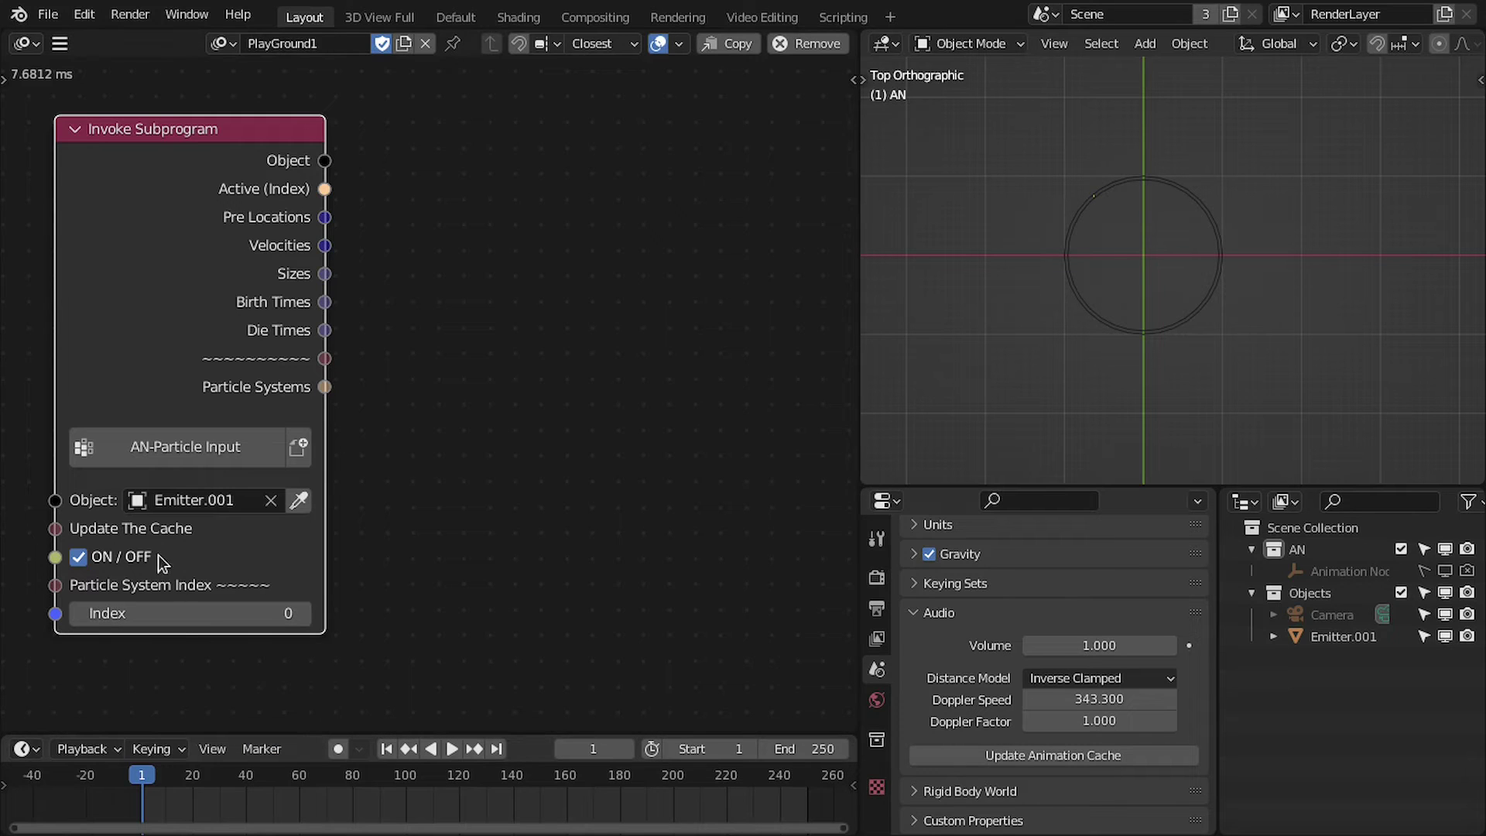
pyautogui.moveTo(479, 443); pyautogui.dragTo(466, 451, button='middle')
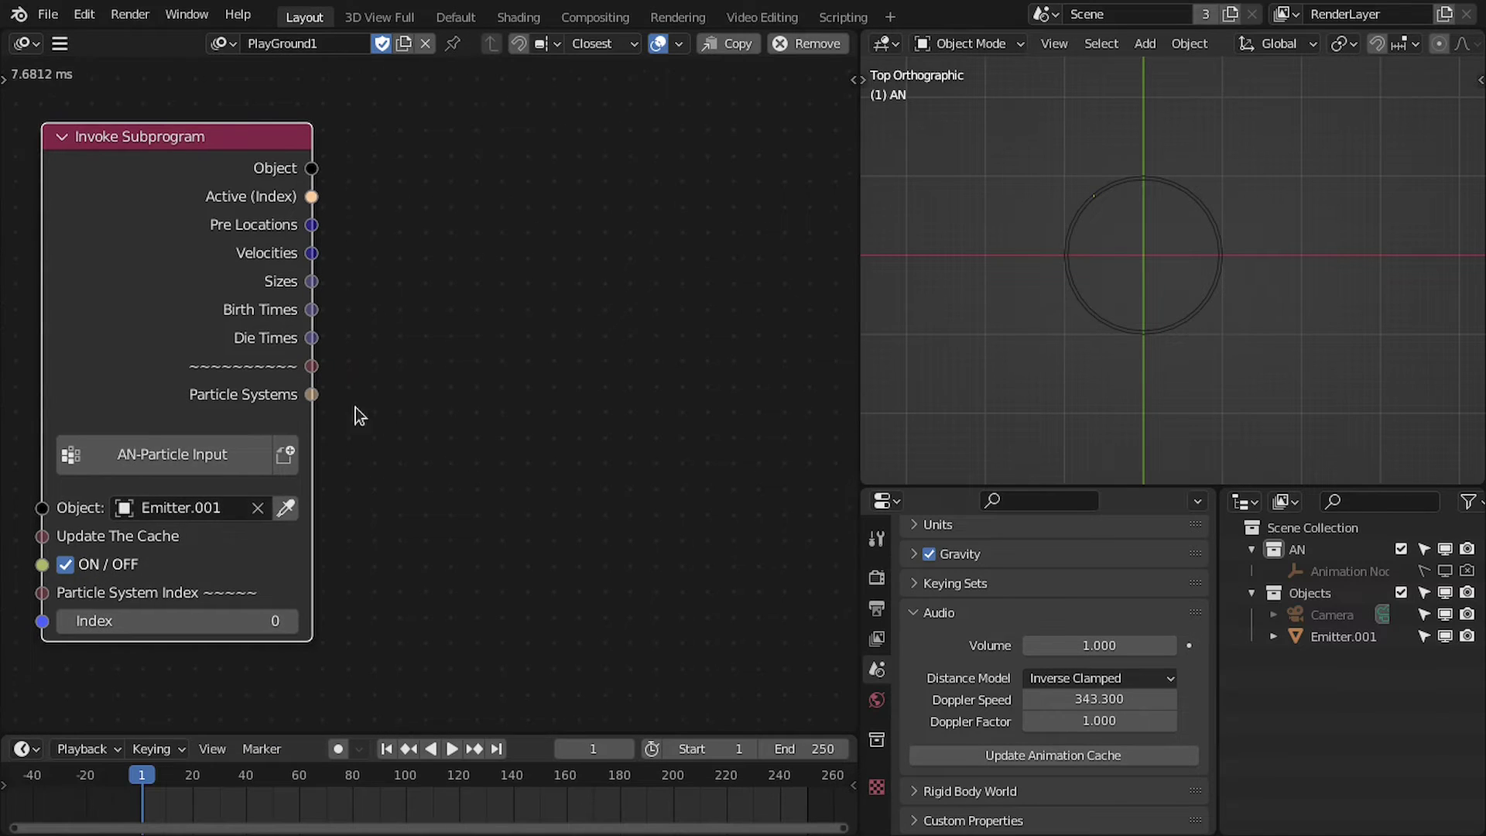
# Add a Particles Data Output node and connect the subprogram's Active (Index) output to its Particle System input
pyautogui.scroll(-2, 361, 310)
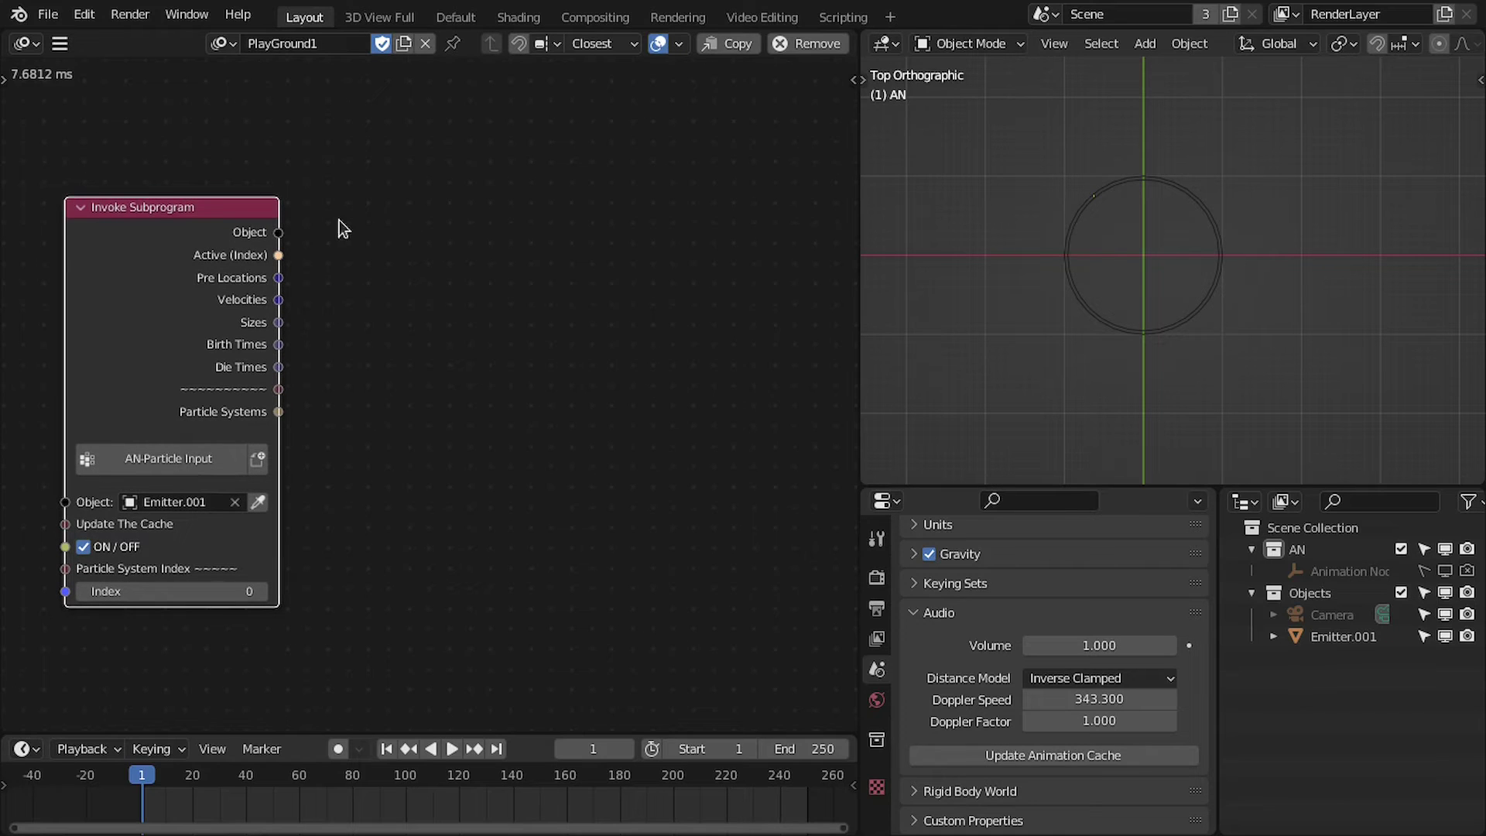
pyautogui.hotkey('shift', 'a')
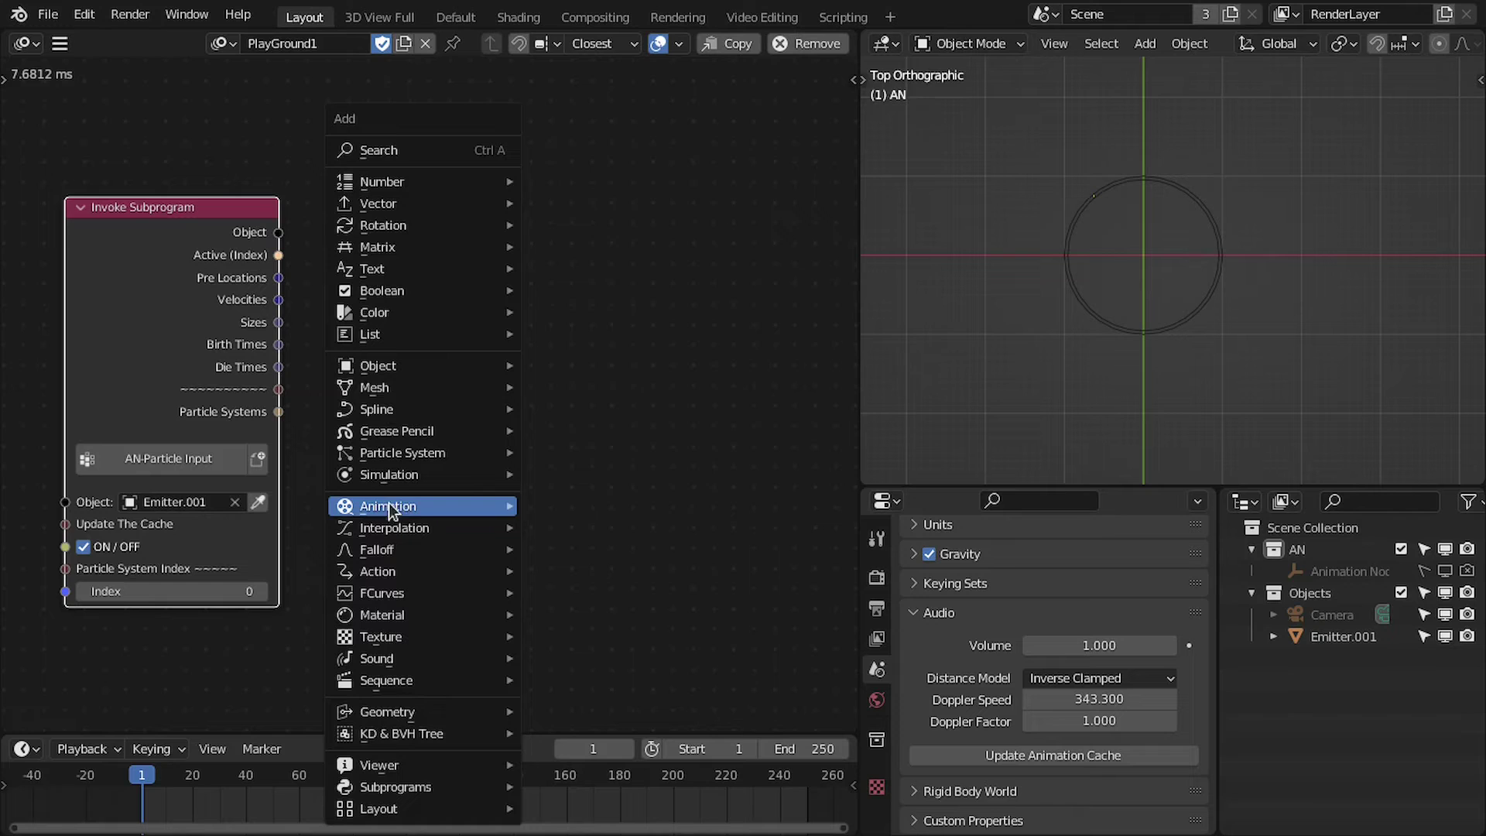
pyautogui.moveTo(386, 448)
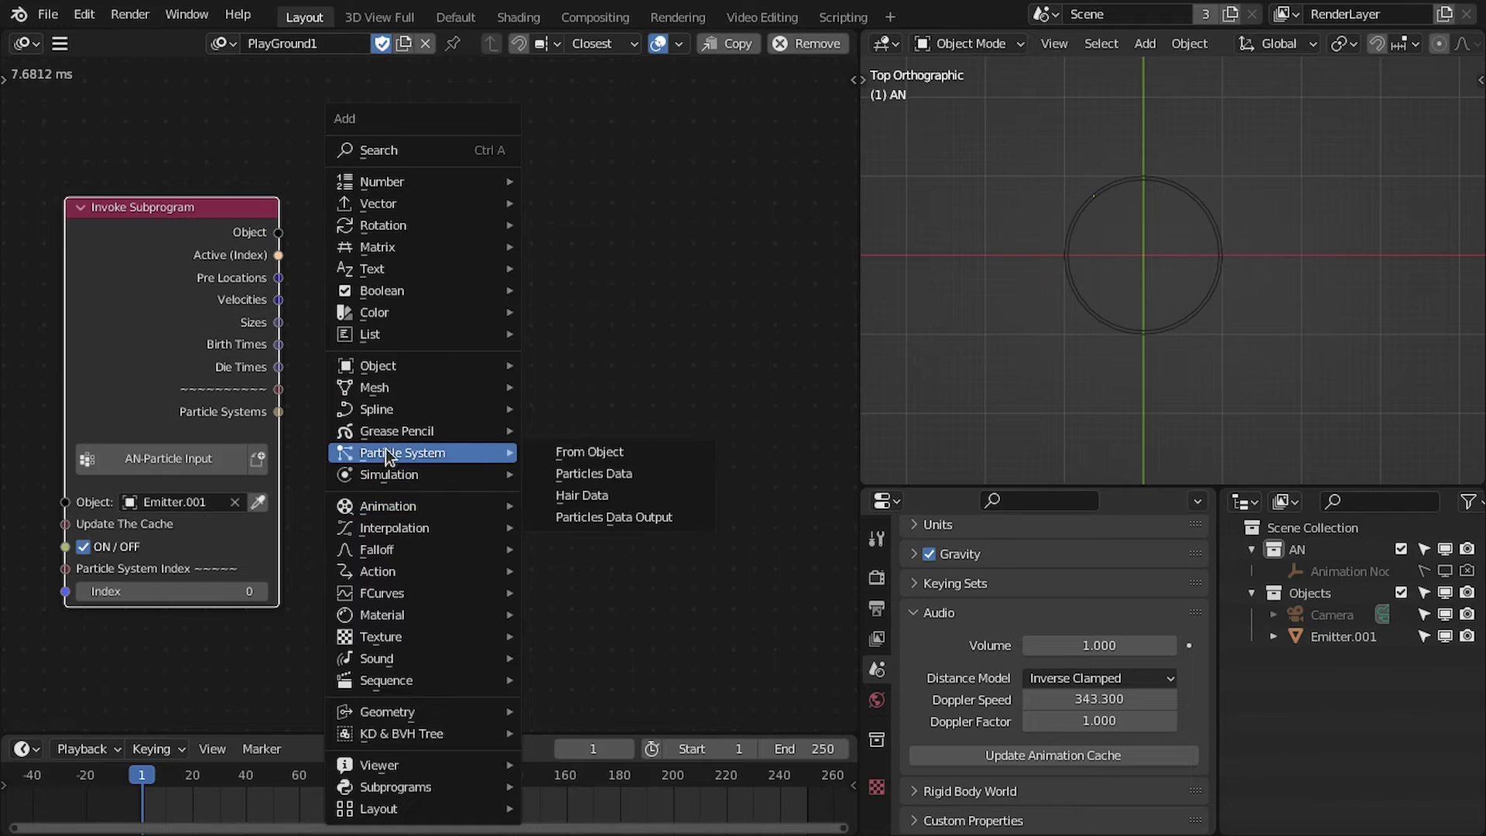
pyautogui.click(590, 524)
pyautogui.click(573, 169)
pyautogui.moveTo(665, 222); pyautogui.dragTo(681, 255)
pyautogui.moveTo(277, 254); pyautogui.dragTo(586, 280)
pyautogui.moveTo(627, 214); pyautogui.dragTo(611, 193)
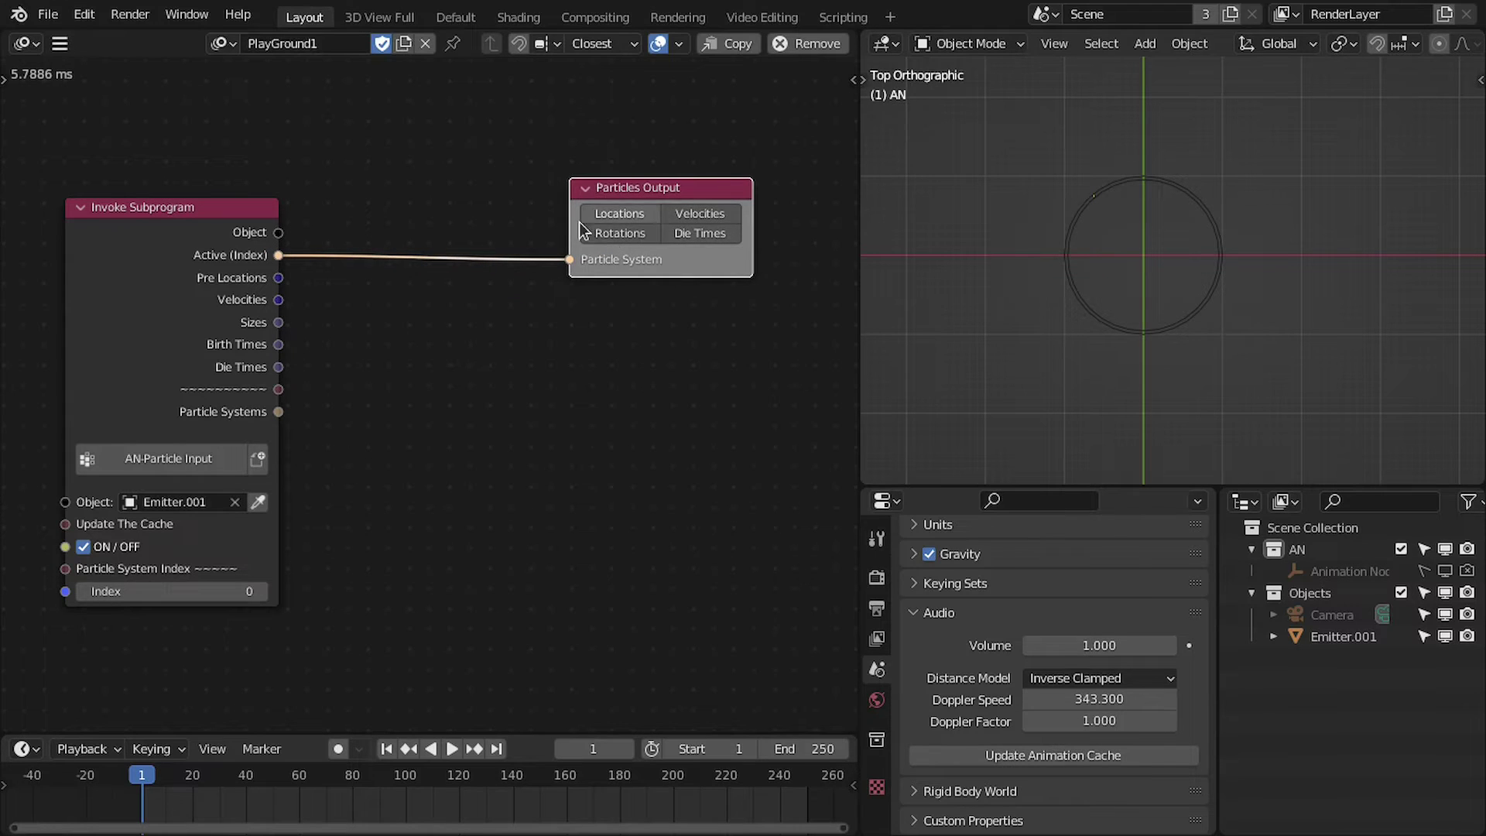
# Enable Velocities on the Particles Output node and arrange the node layout
pyautogui.click(704, 215)
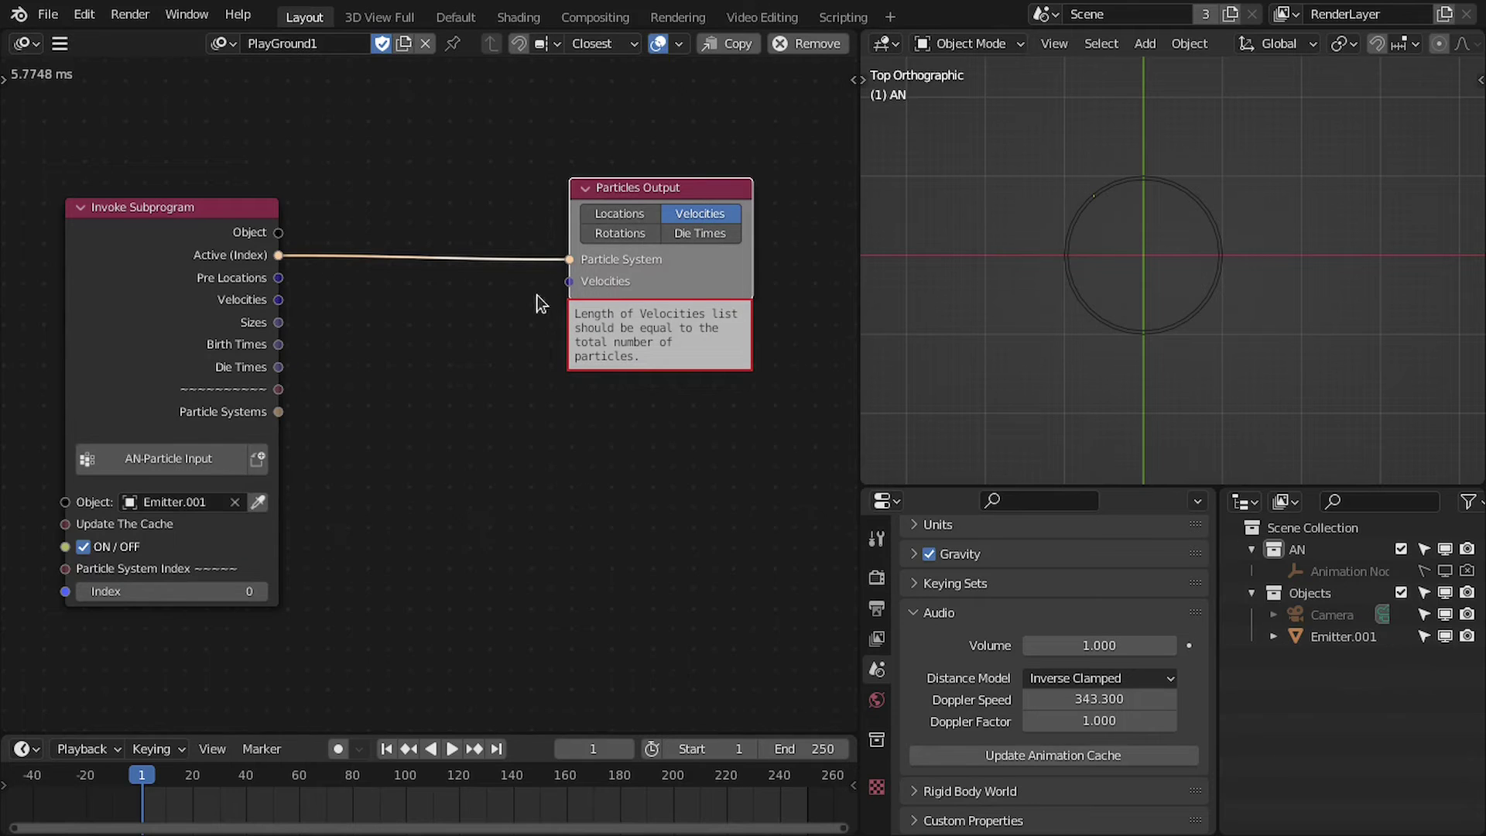
pyautogui.scroll(1, 536, 295)
pyautogui.moveTo(535, 294); pyautogui.dragTo(548, 261, button='middle')
pyautogui.moveTo(698, 142); pyautogui.dragTo(649, 137)
pyautogui.moveTo(517, 223); pyautogui.dragTo(618, 220, button='middle')
pyautogui.moveTo(544, 291); pyautogui.dragTo(484, 287, button='middle')
pyautogui.moveTo(664, 249); pyautogui.dragTo(711, 249)
pyautogui.moveTo(526, 294); pyautogui.dragTo(521, 276, button='middle')
# Add a Falloff Tracer node between the two nodes, in Vector mode with Iterations set to 1
pyautogui.hotkey('shift', 'a')
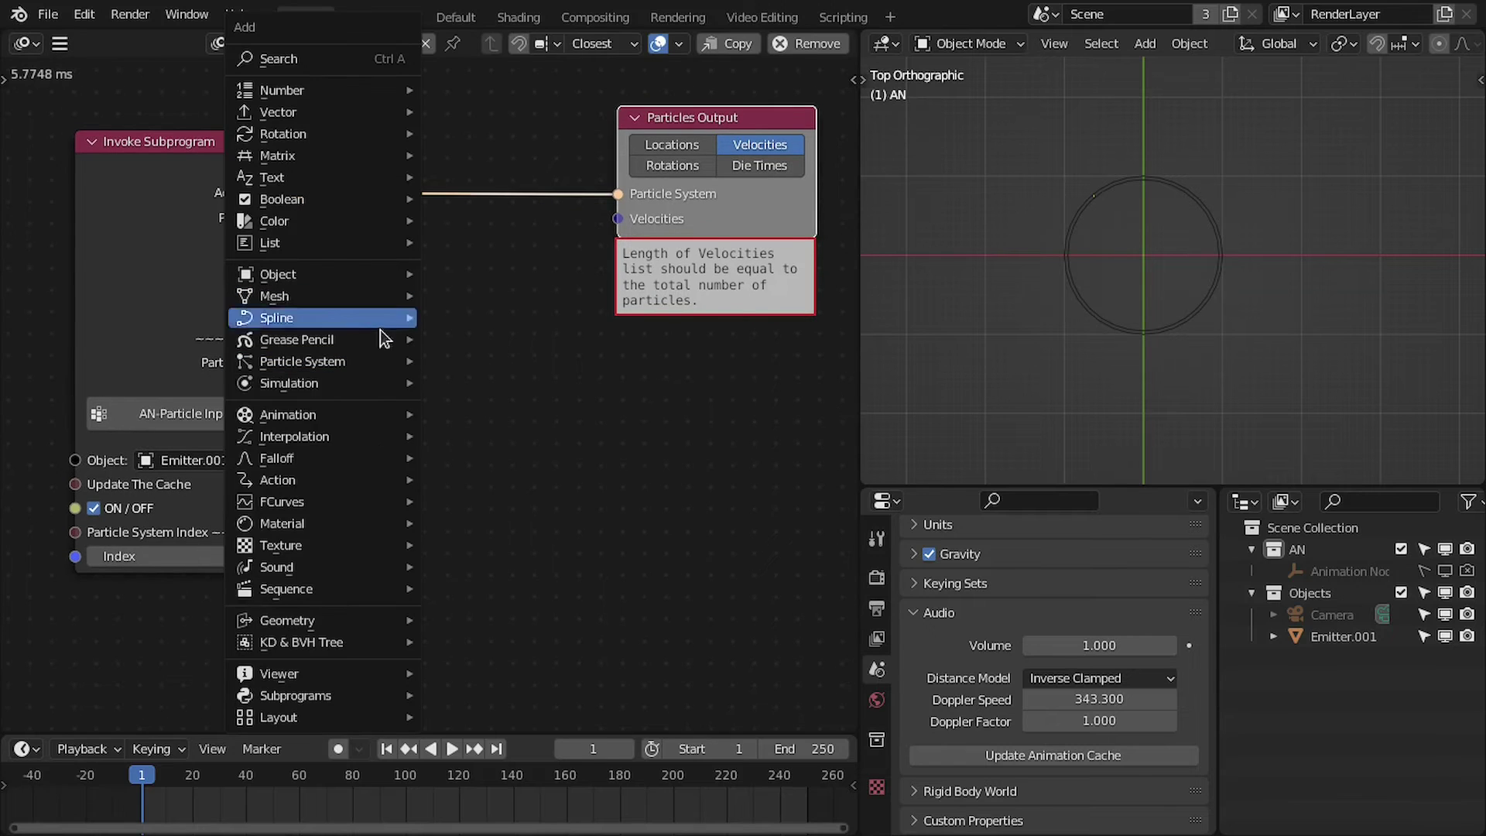
pyautogui.moveTo(383, 457)
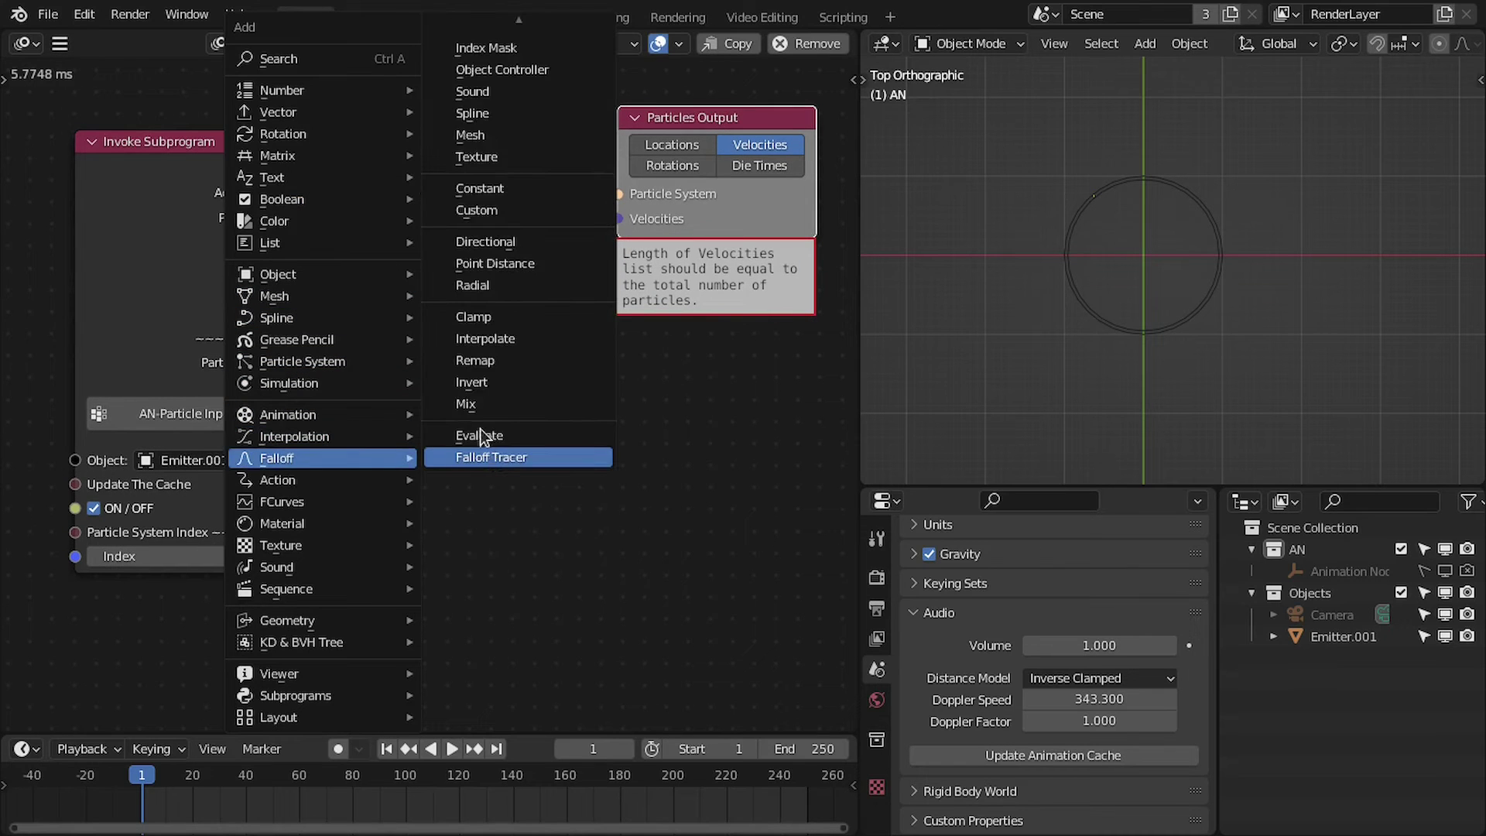
pyautogui.click(495, 458)
pyautogui.click(407, 316)
pyautogui.click(422, 372)
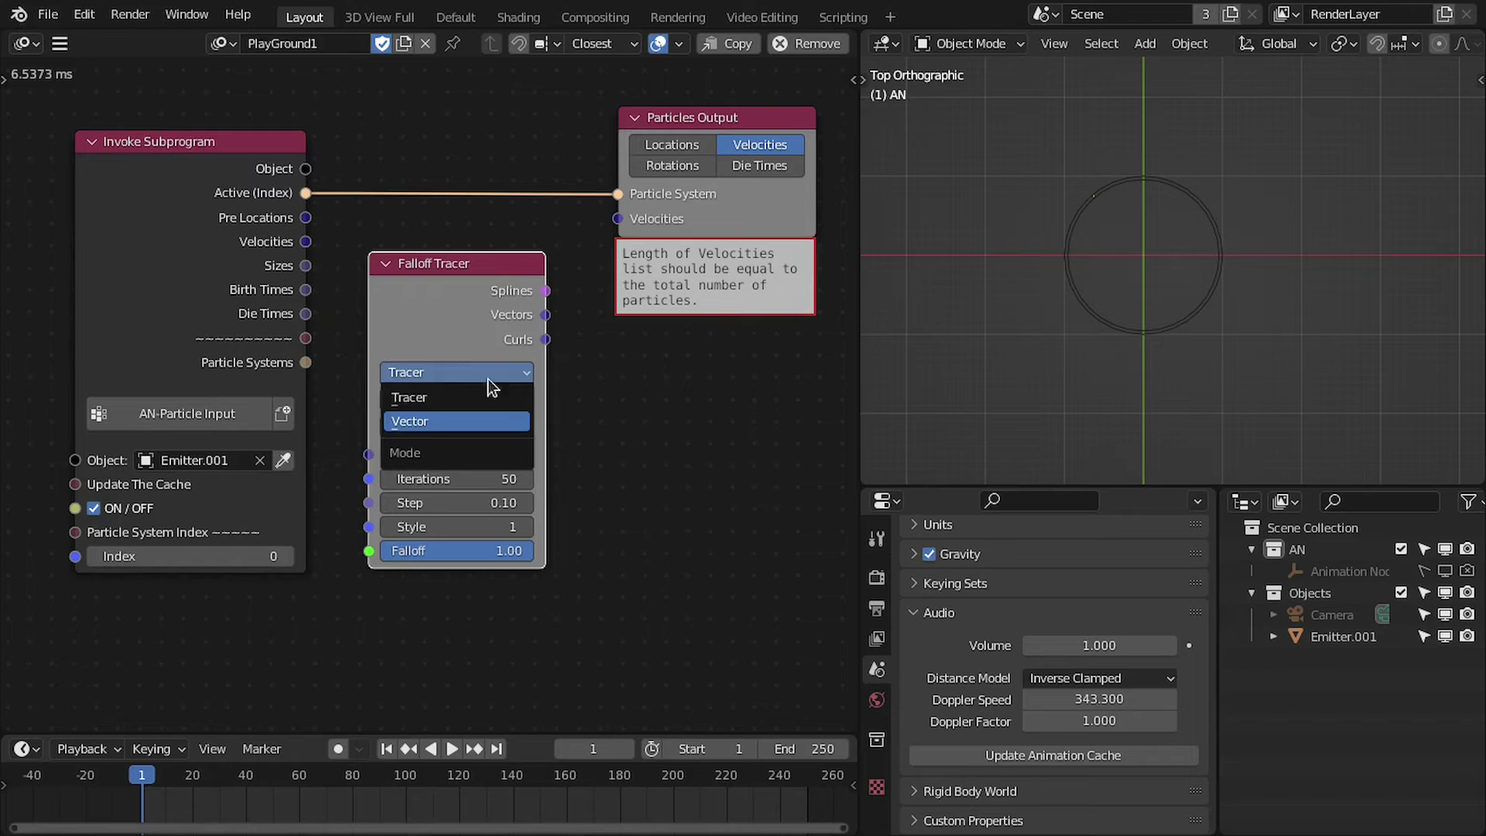
pyautogui.click(462, 418)
pyautogui.moveTo(461, 418); pyautogui.dragTo(458, 385, button='middle')
pyautogui.click(409, 397)
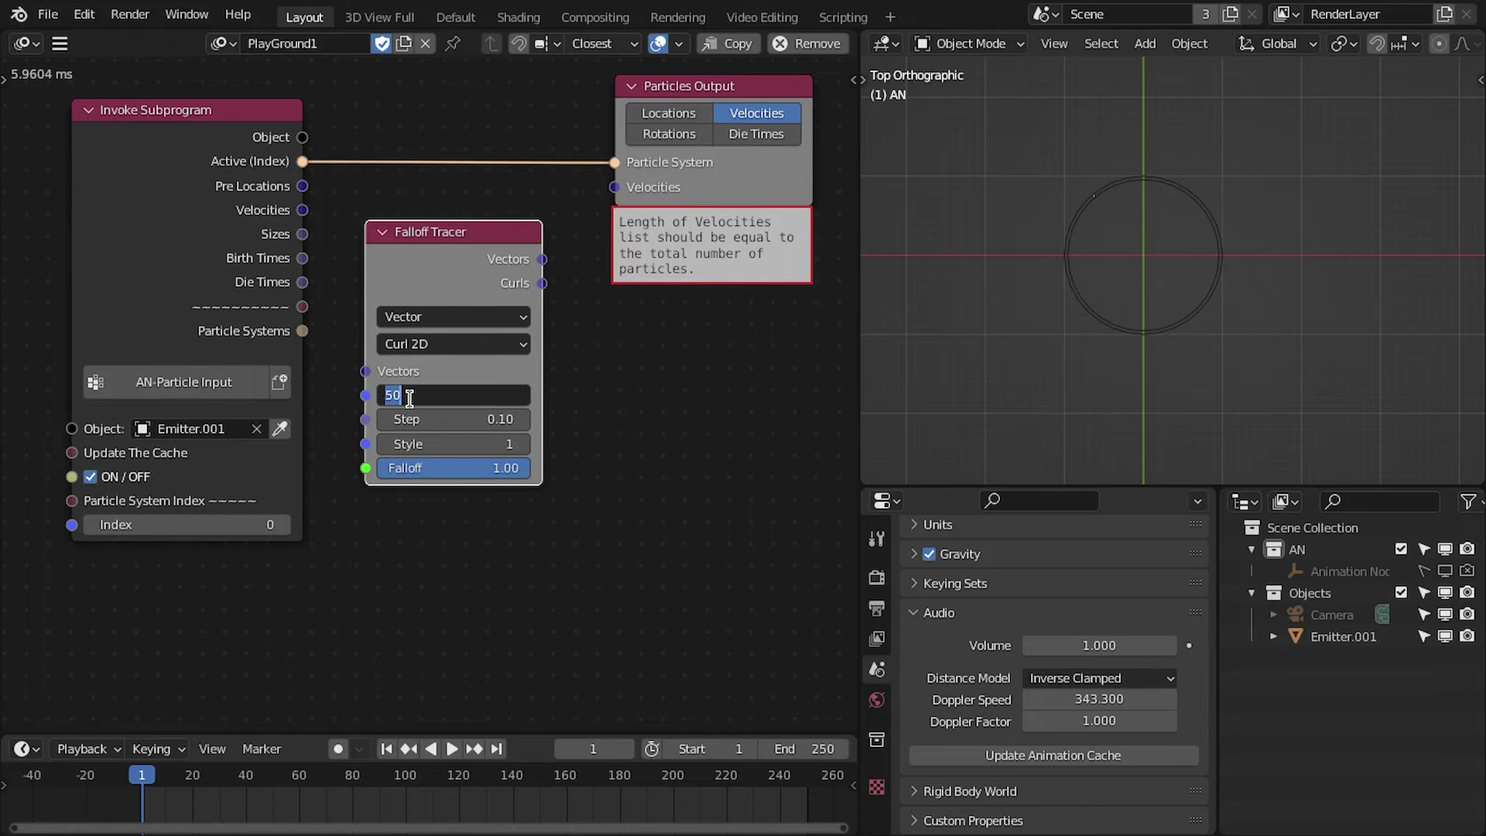
pyautogui.press('Return')
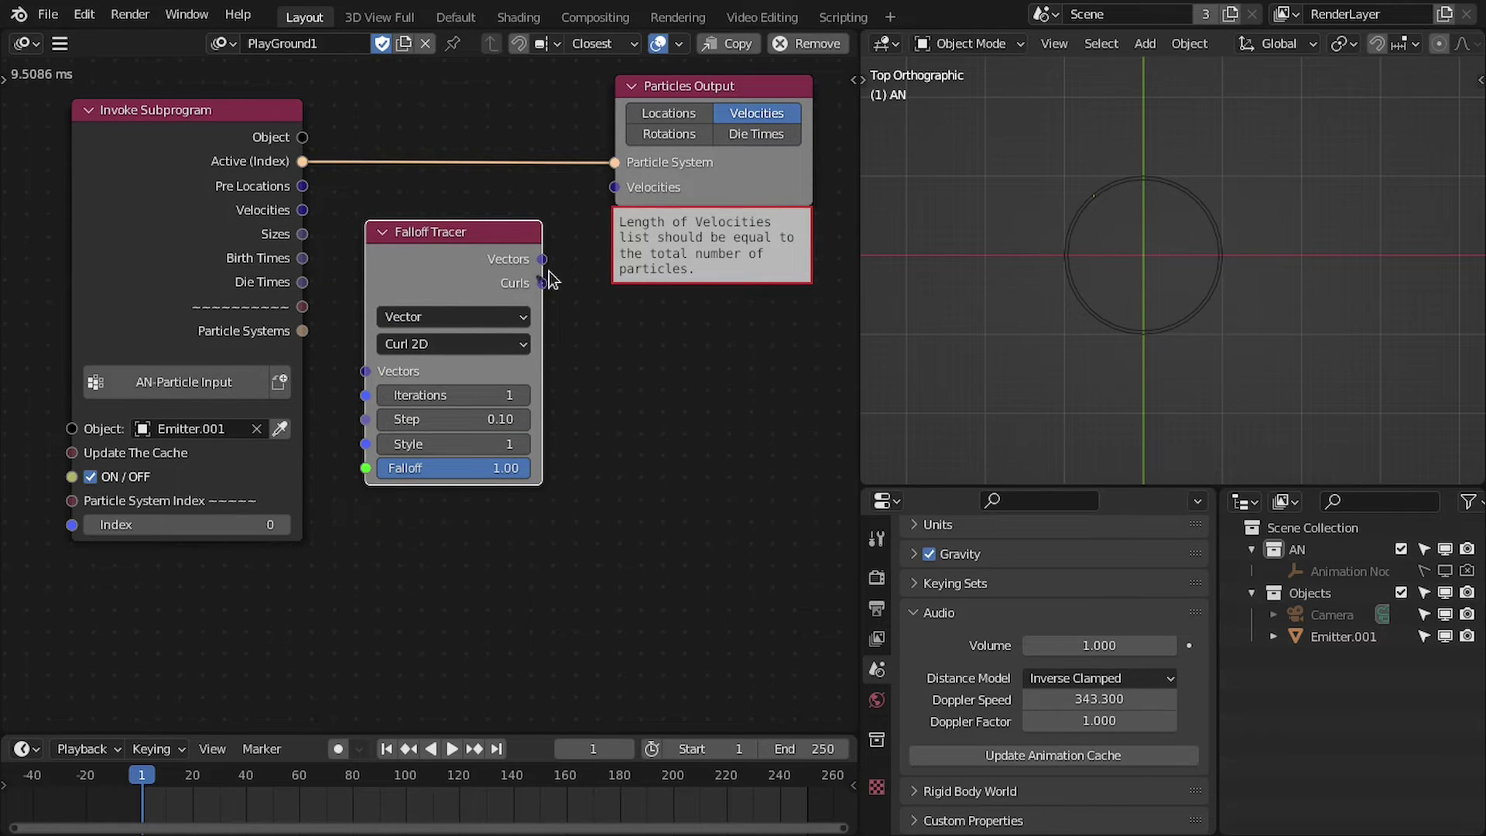
# Connect Pre Locations to the Falloff Tracer's Vectors input and its Curls output to the Particles Output's Velocities
pyautogui.moveTo(538, 284); pyautogui.dragTo(570, 282)
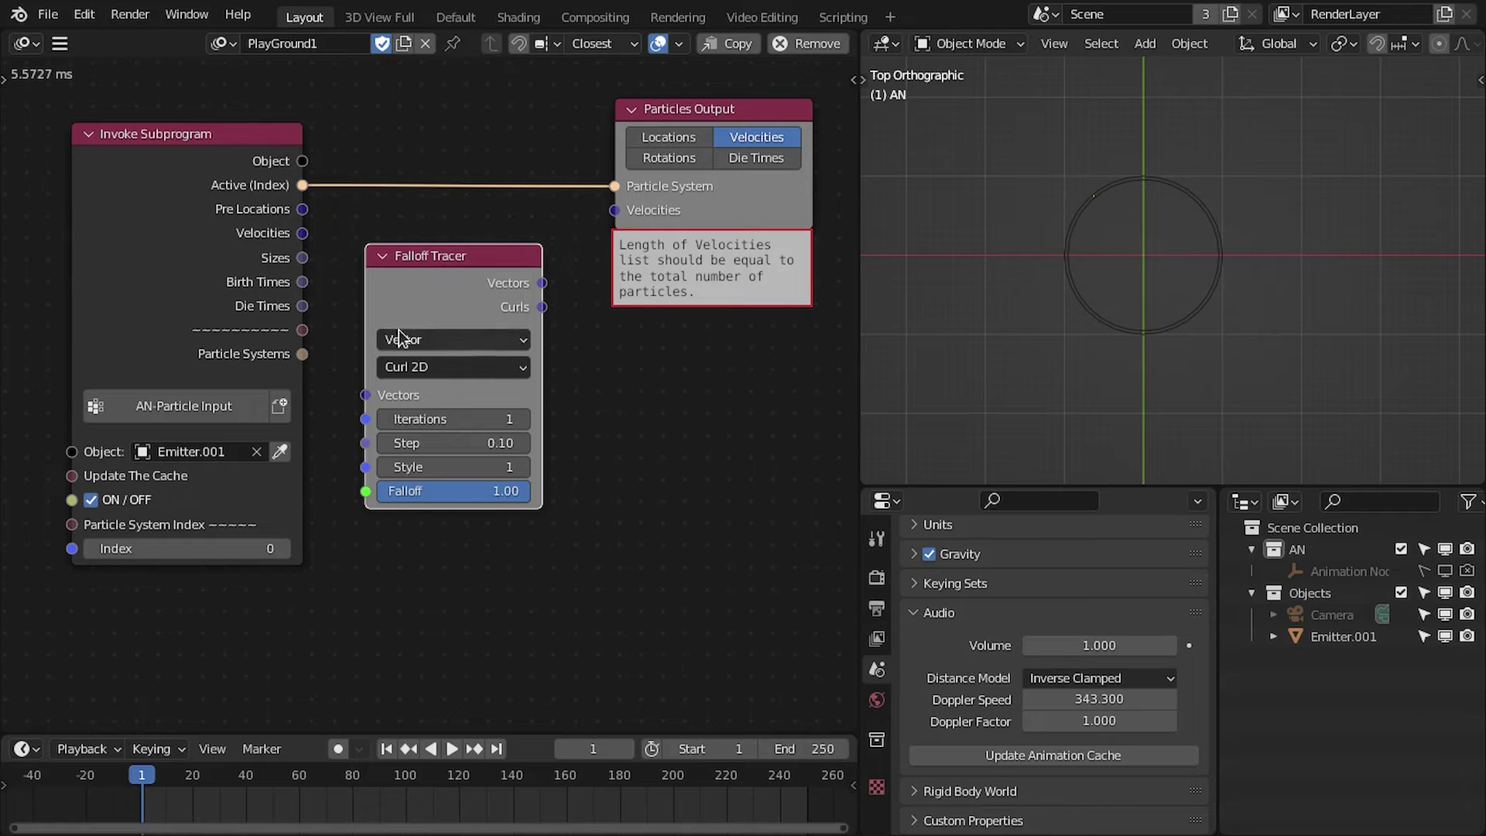
pyautogui.moveTo(512, 310); pyautogui.dragTo(546, 294, button='middle')
pyautogui.moveTo(337, 195); pyautogui.dragTo(404, 418)
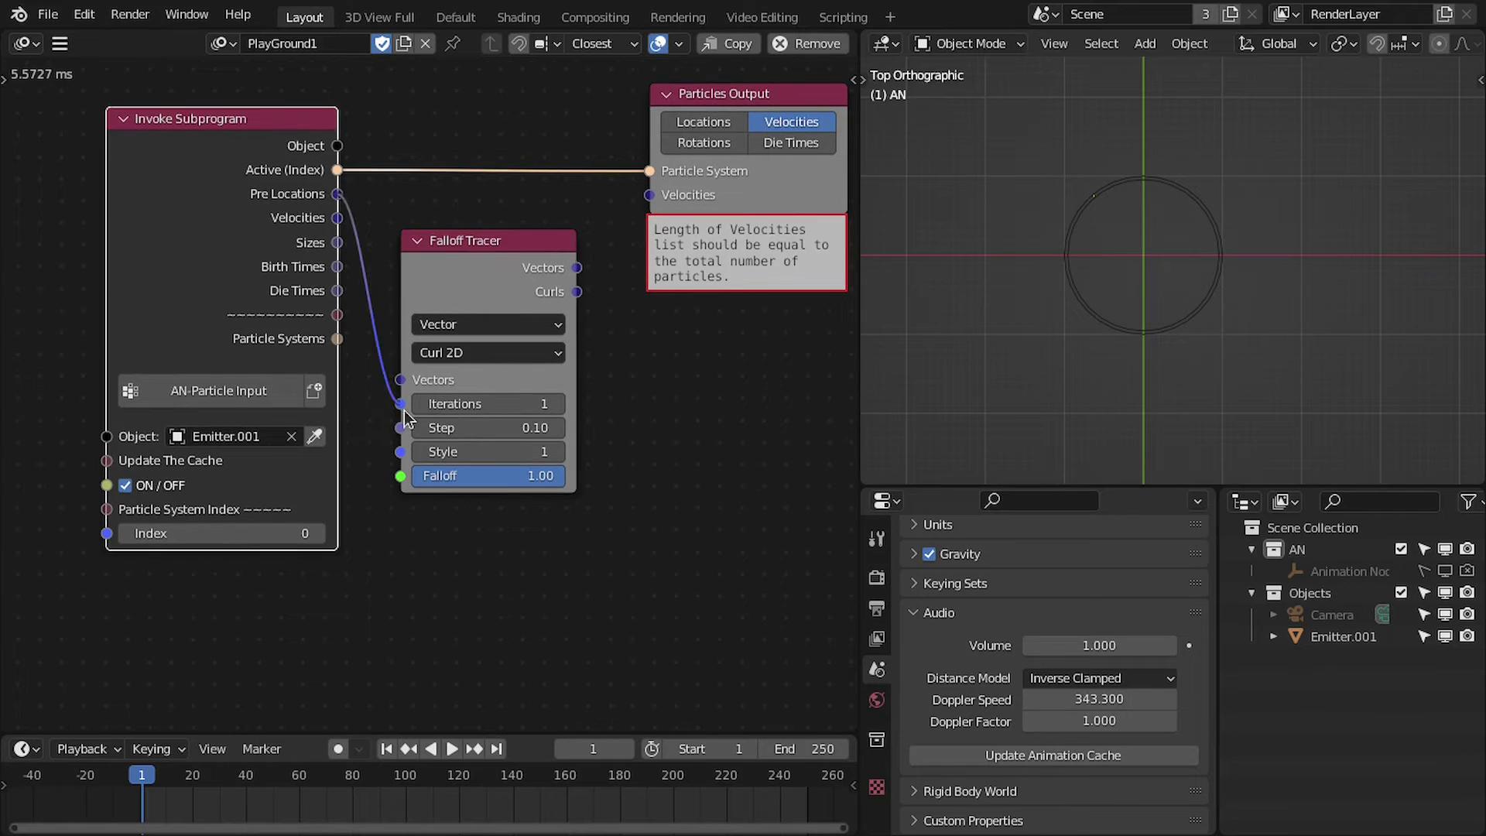
pyautogui.moveTo(576, 292); pyautogui.dragTo(644, 196)
# Add a Noise Falloff node below the Falloff Tracer and connect it to the tracer's Falloff input
pyautogui.moveTo(593, 294); pyautogui.dragTo(566, 211, button='middle')
pyautogui.hotkey('shift', 'a')
pyautogui.moveTo(353, 492)
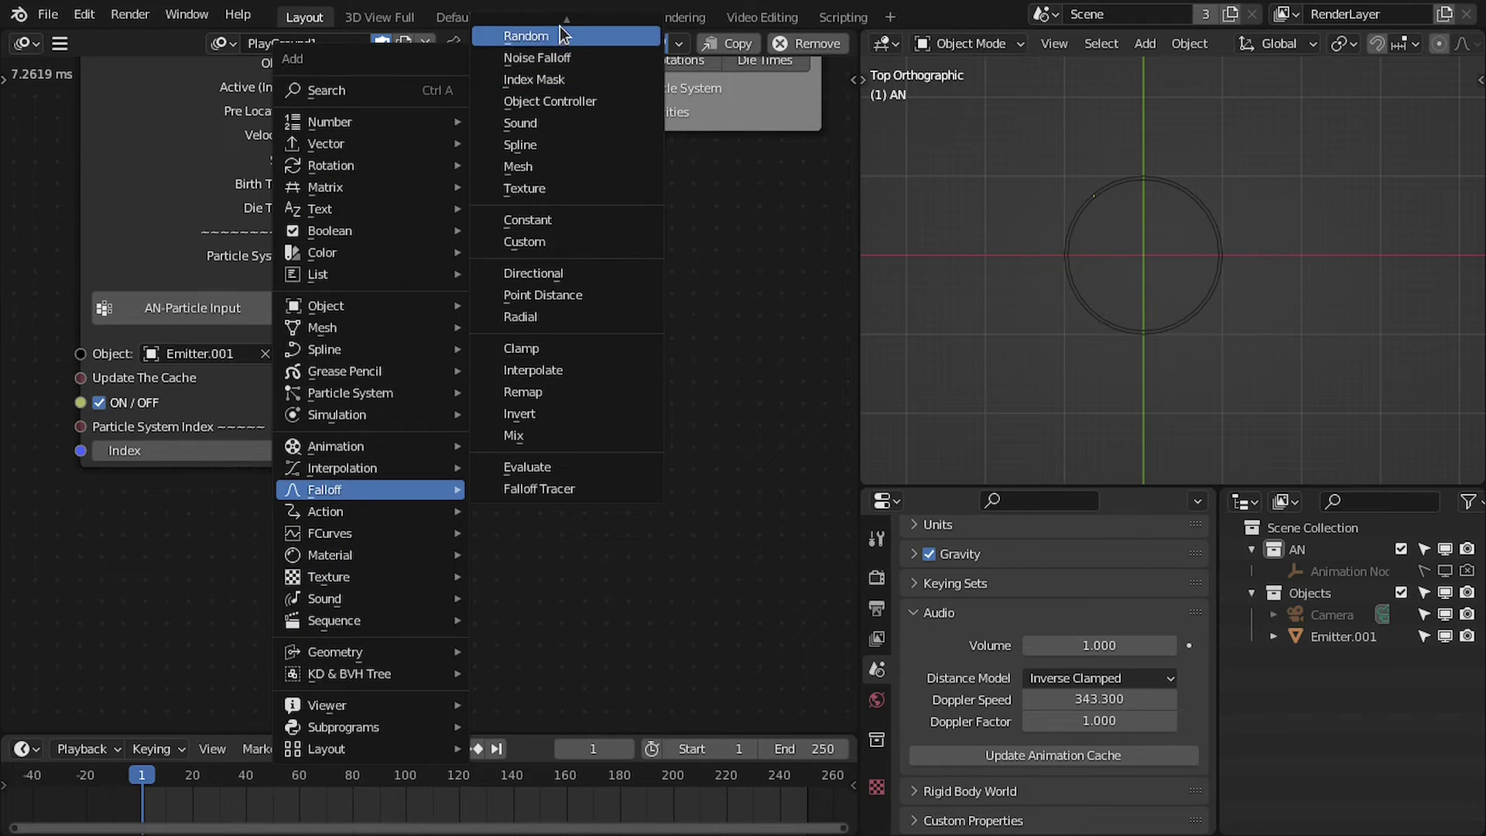
pyautogui.click(564, 57)
pyautogui.click(362, 424)
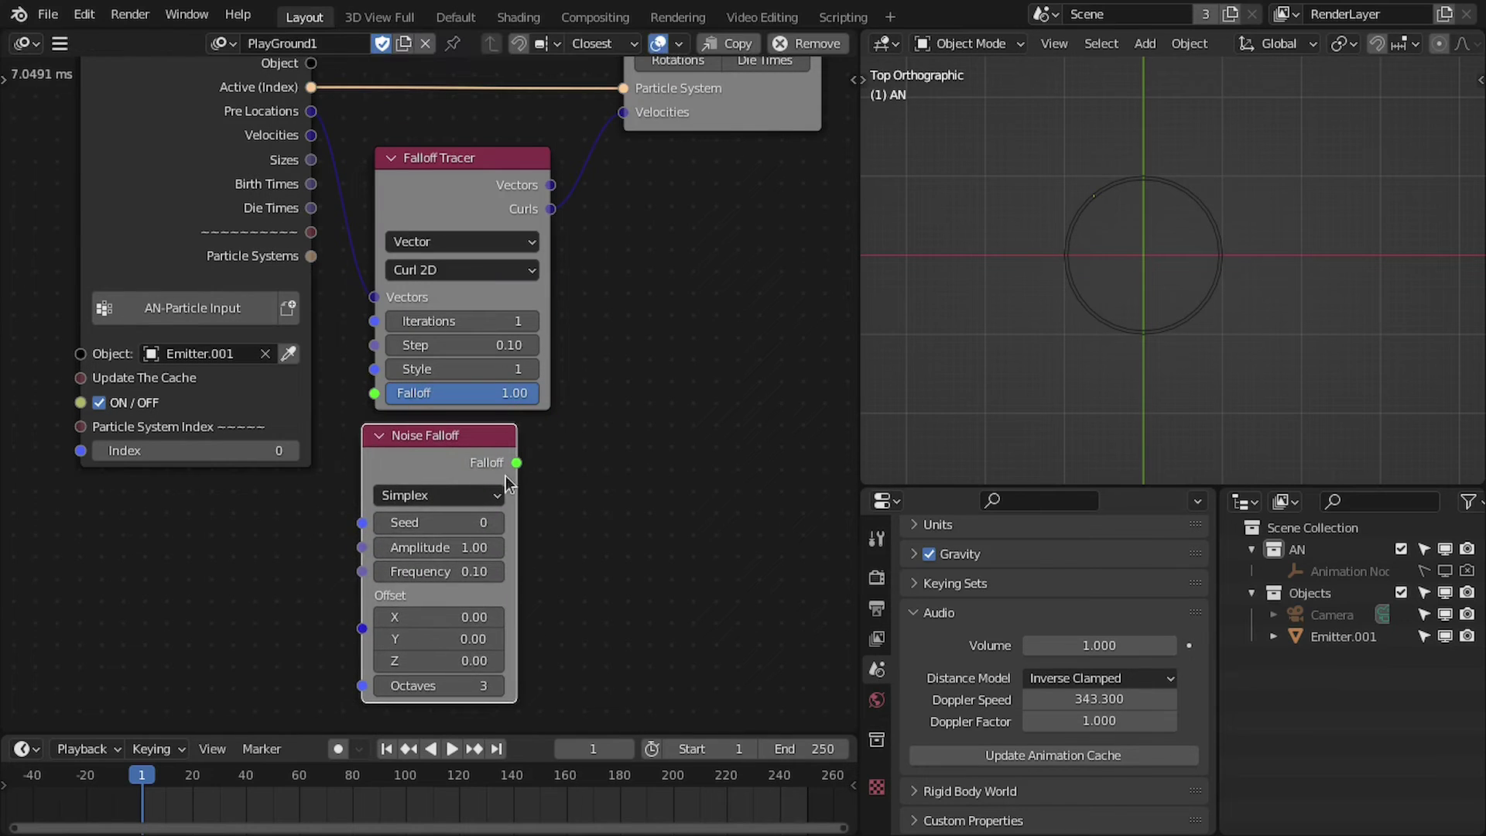
pyautogui.moveTo(401, 394); pyautogui.dragTo(423, 446)
pyautogui.moveTo(493, 422); pyautogui.dragTo(523, 351, button='middle')
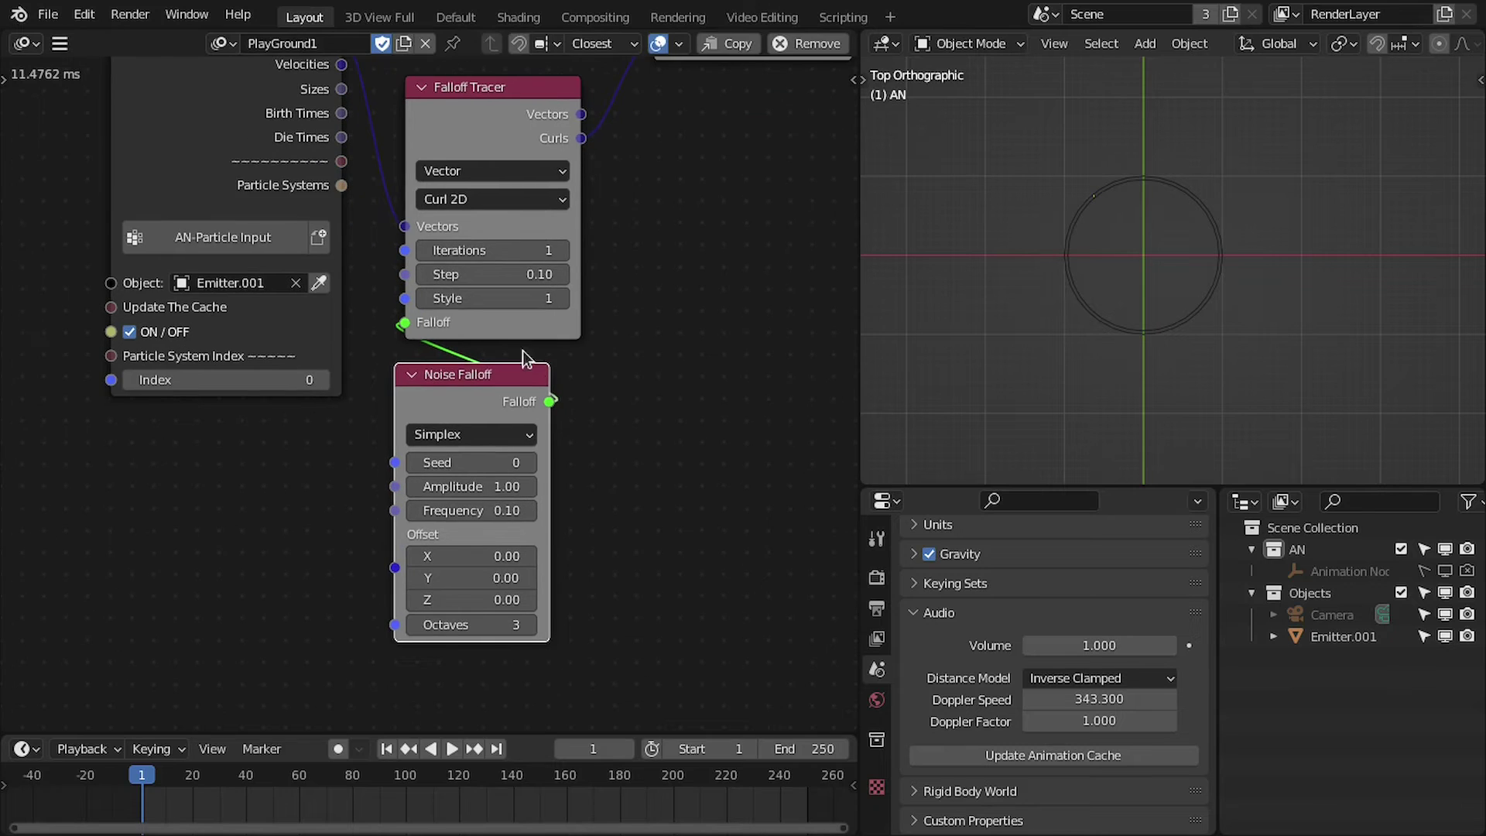
# Play the animation to check how the noise-driven curls move the emitter's particles
pyautogui.scroll(1, 548, 428)
pyautogui.press('space')
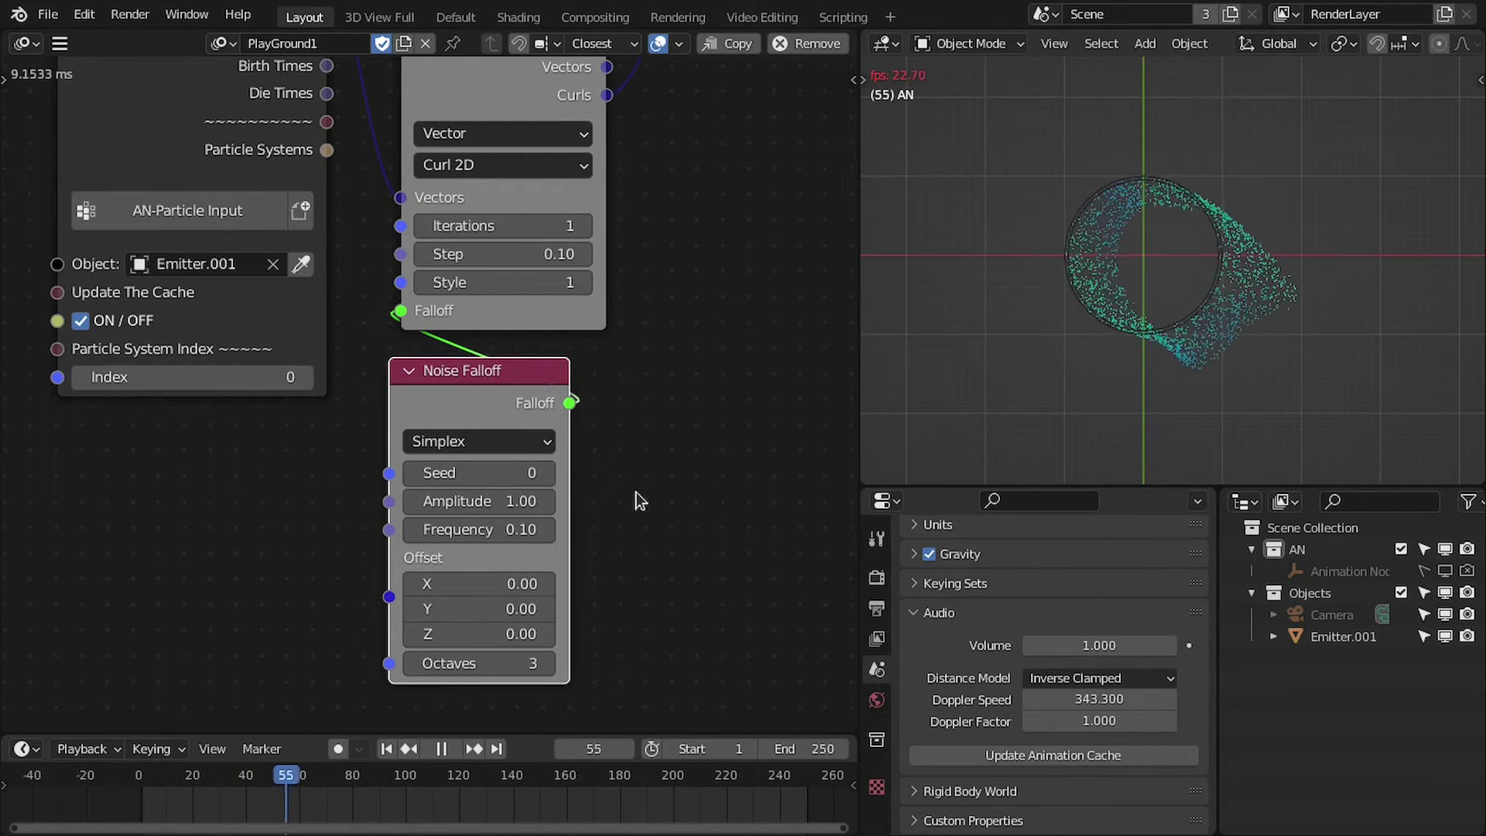
pyautogui.scroll(-1, 704, 418)
pyautogui.moveTo(707, 415); pyautogui.dragTo(681, 486, button='middle')
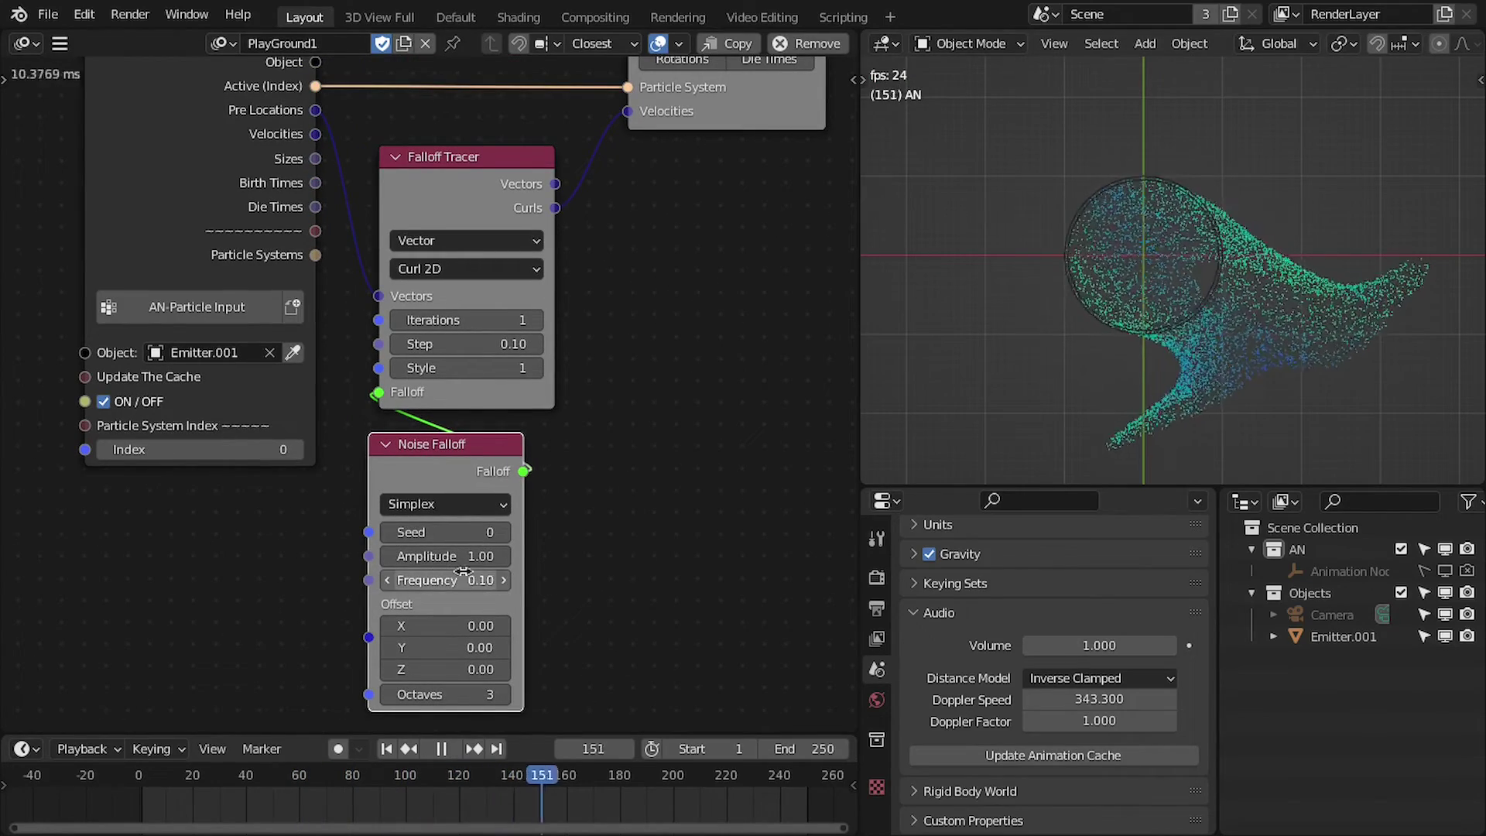
pyautogui.moveTo(547, 526); pyautogui.dragTo(555, 481, button='middle')
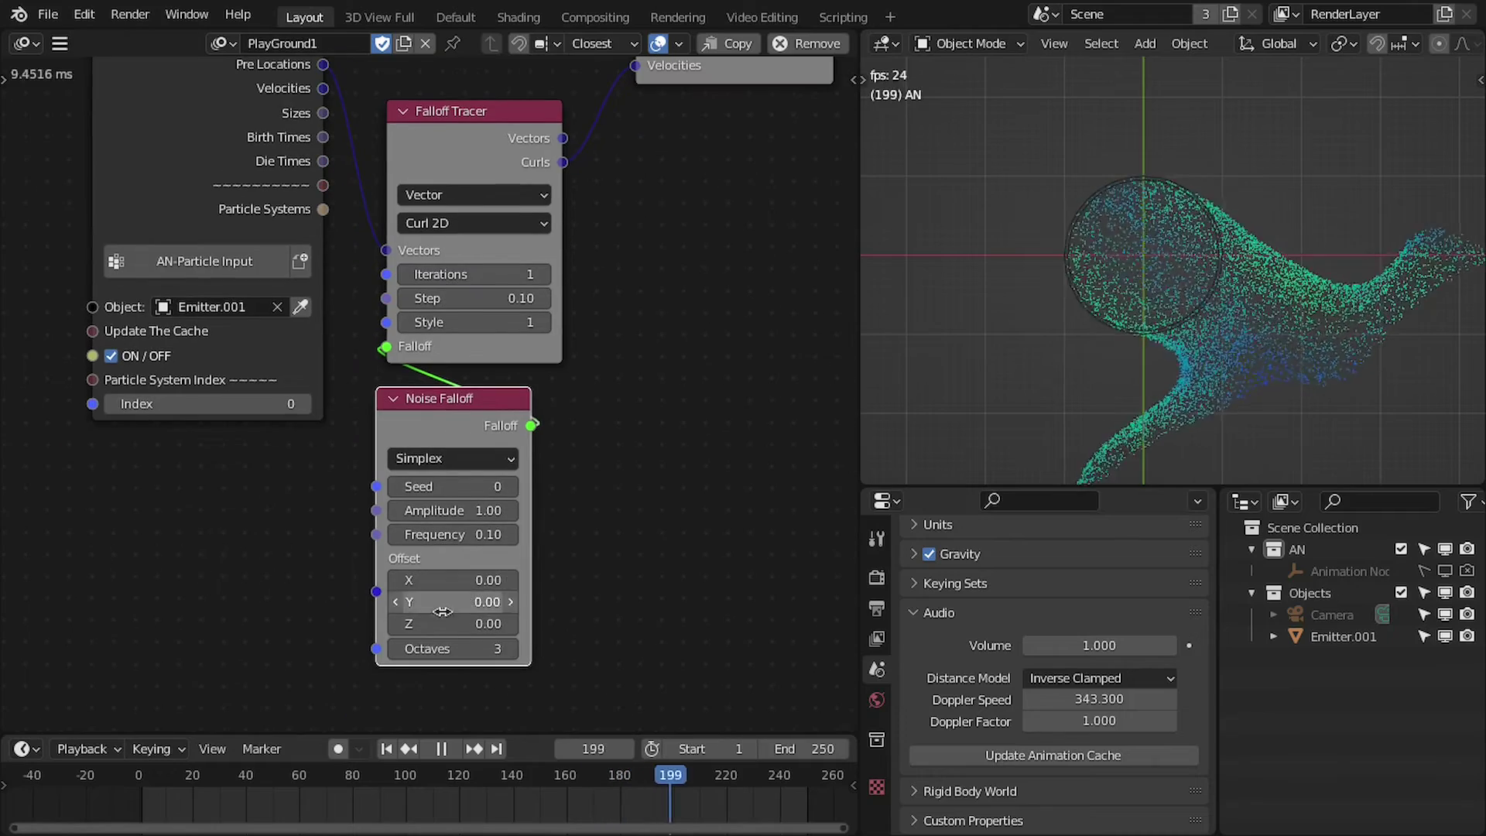
# Set the Noise Falloff's Frequency to 0.25 and its Octaves to 2
pyautogui.click(477, 534)
pyautogui.write('.2')
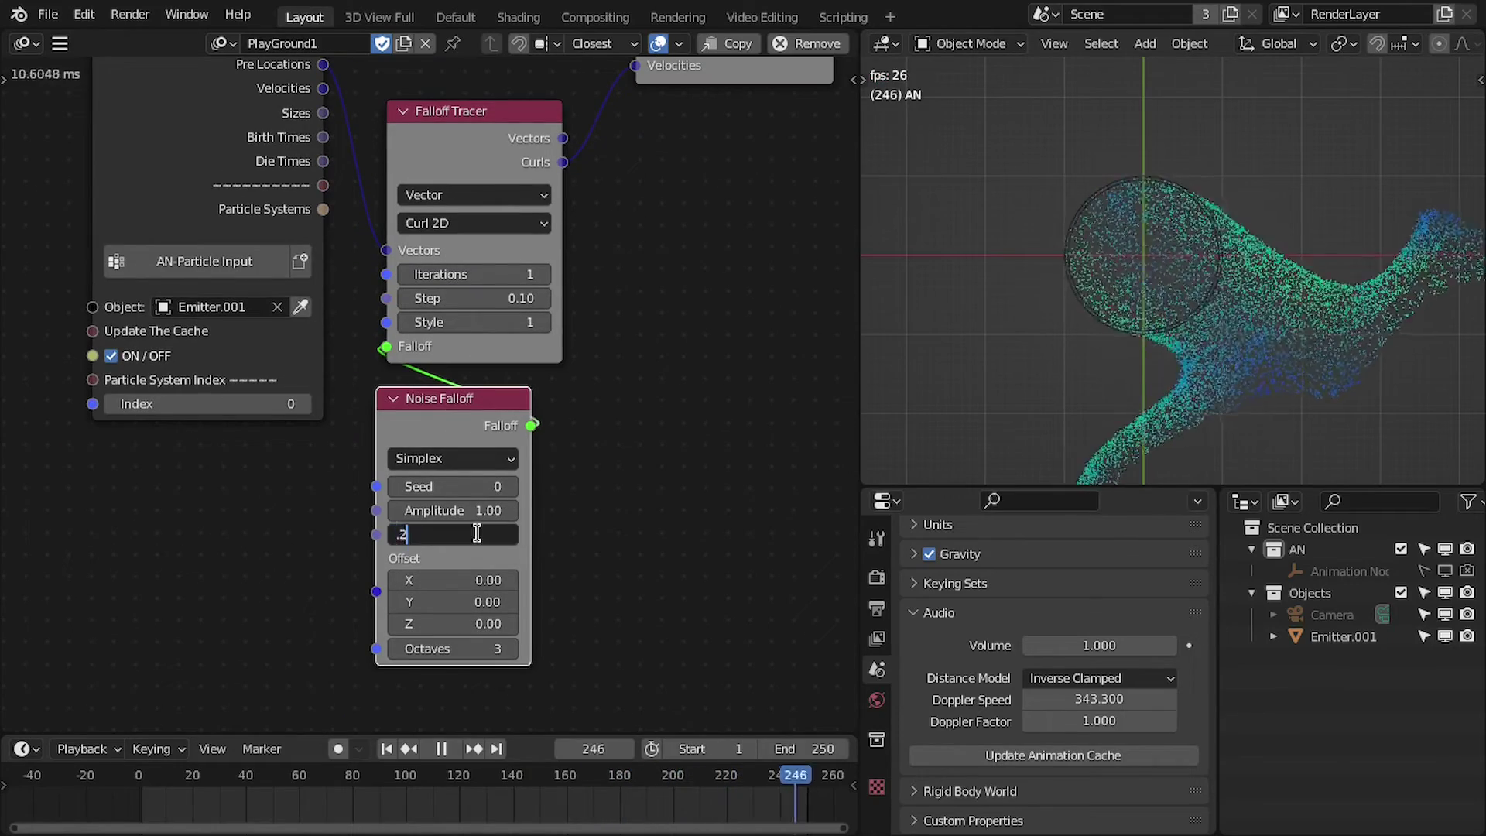
pyautogui.write('5')
pyautogui.press('Return')
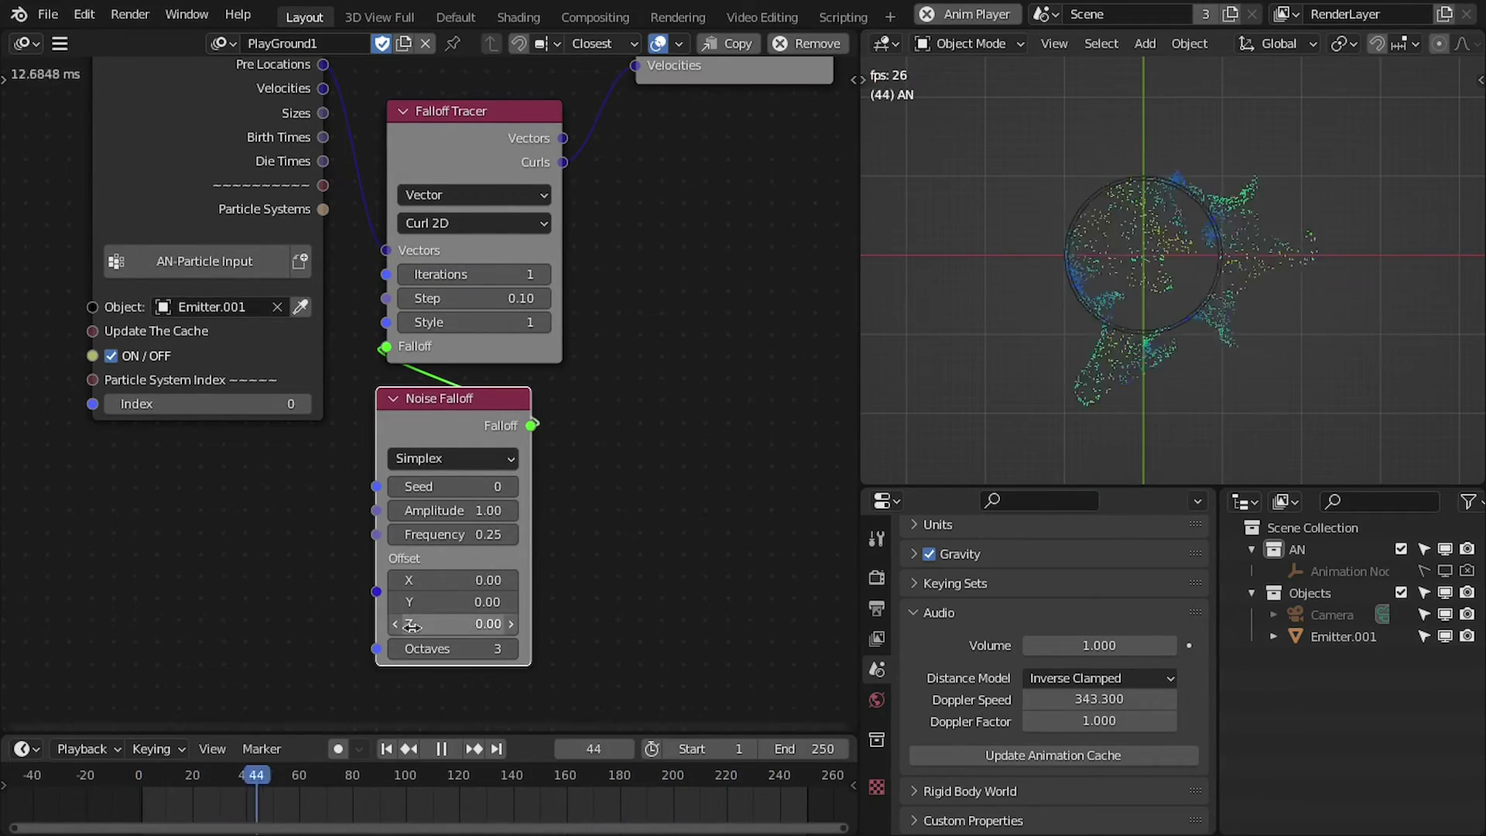
pyautogui.click(396, 648)
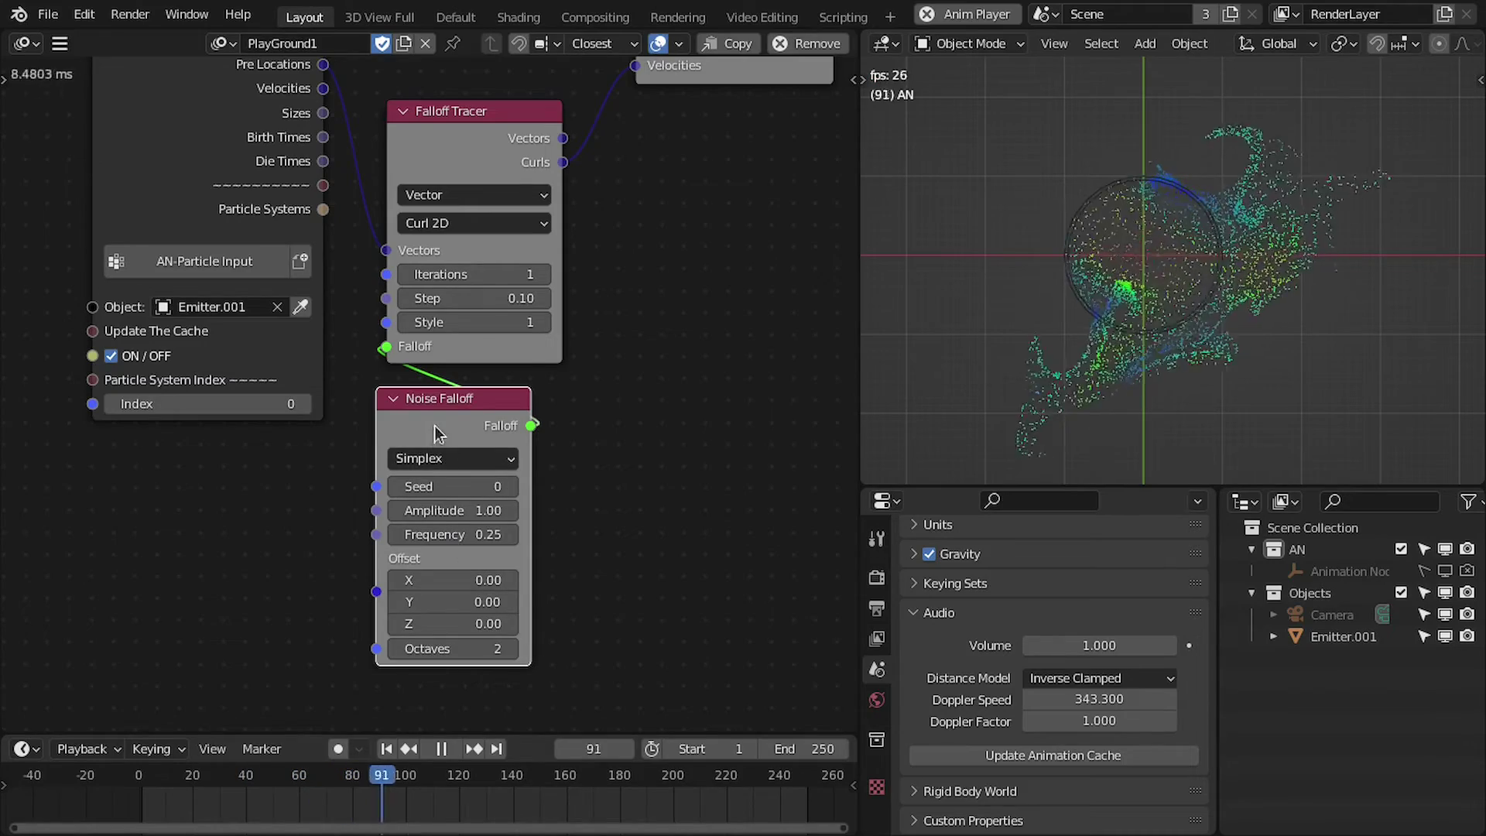
# Insert a Vector Math node on the link between the tracer's Curls and the output's Velocities
pyautogui.moveTo(435, 433); pyautogui.dragTo(391, 472, button='middle')
pyautogui.hotkey('shift', 'a')
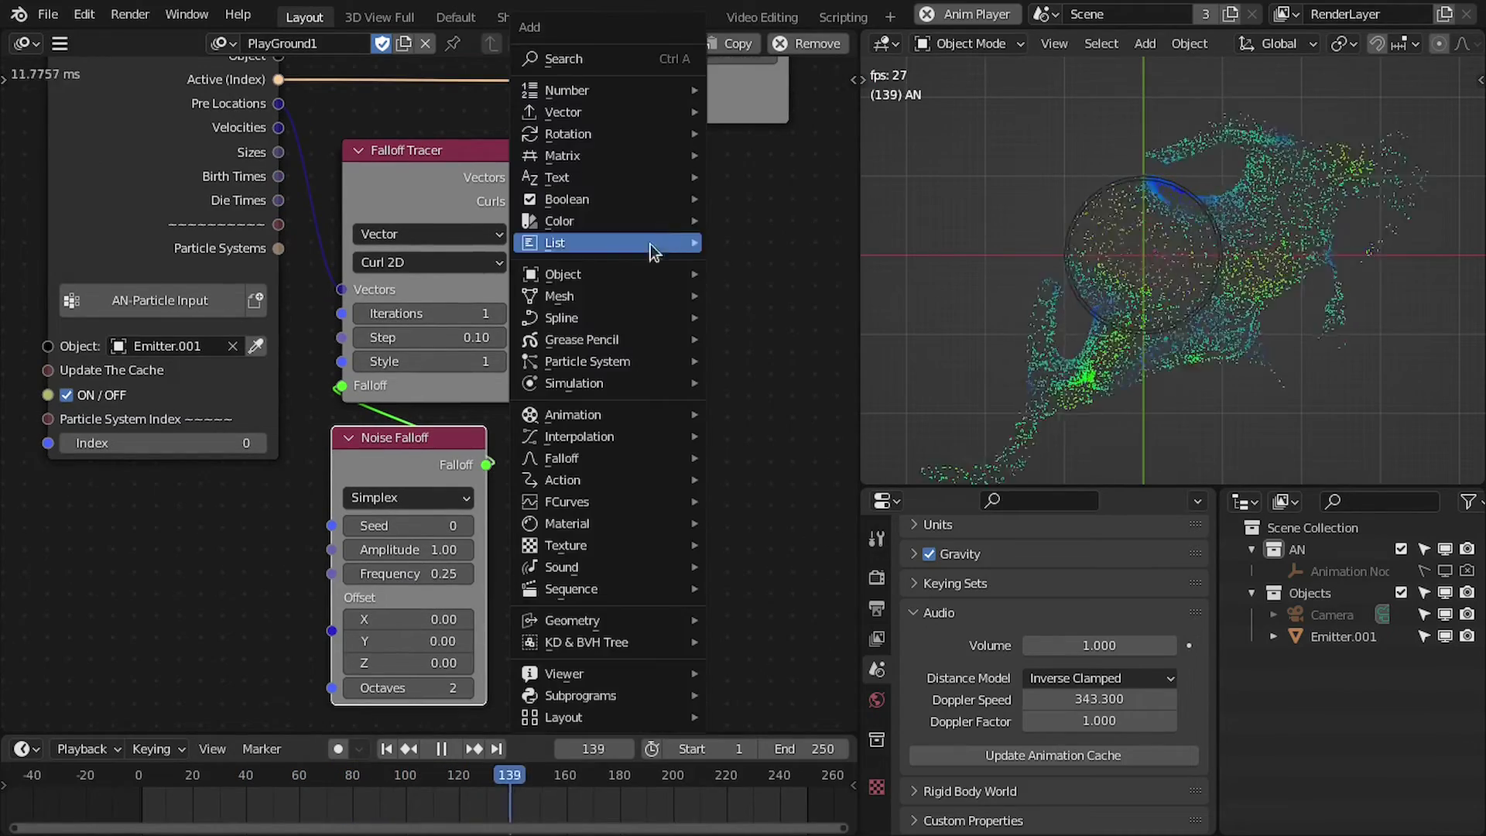
pyautogui.moveTo(657, 111)
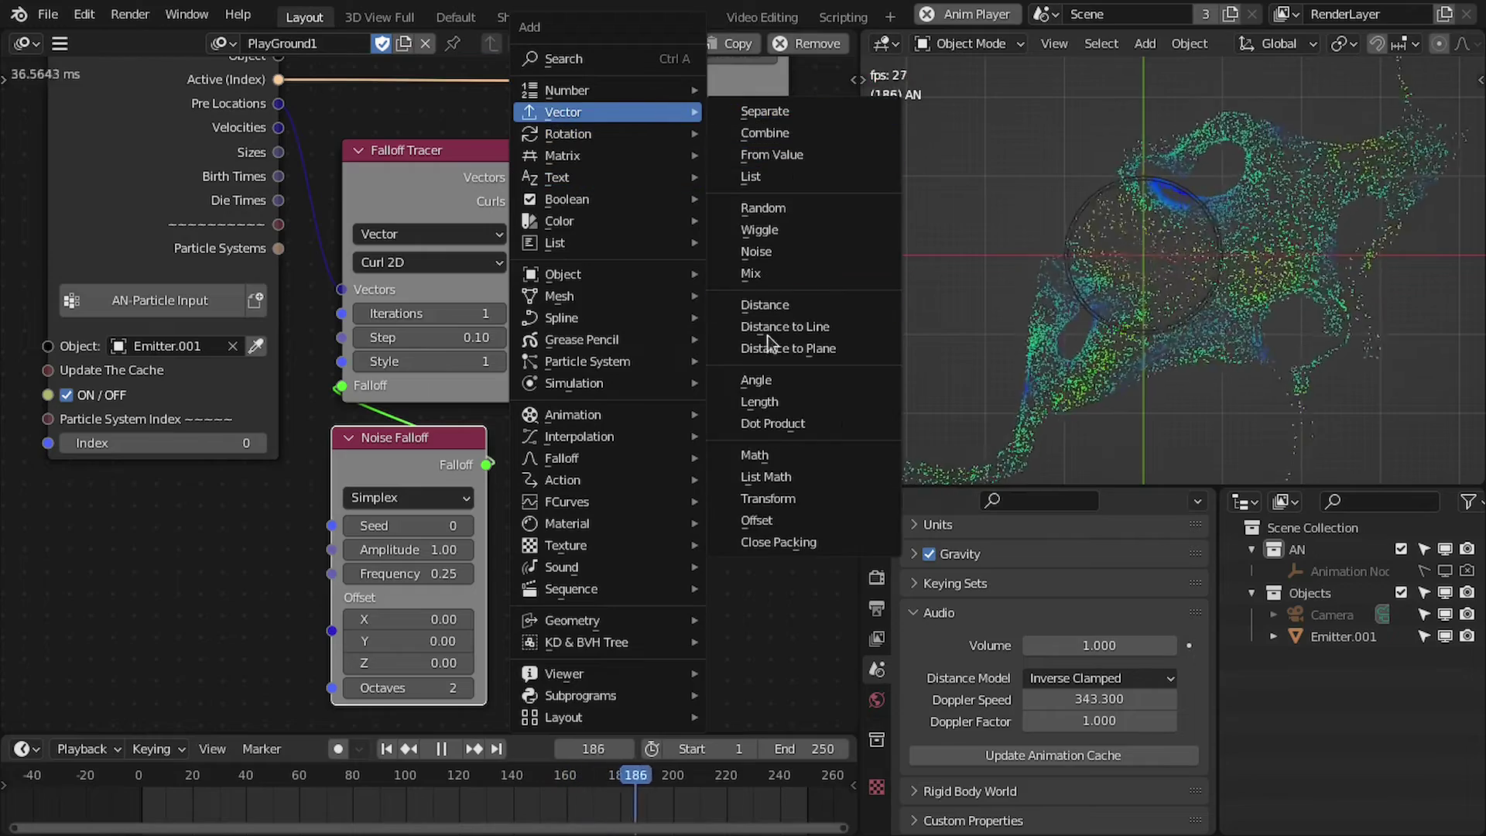
pyautogui.click(754, 454)
pyautogui.click(594, 194)
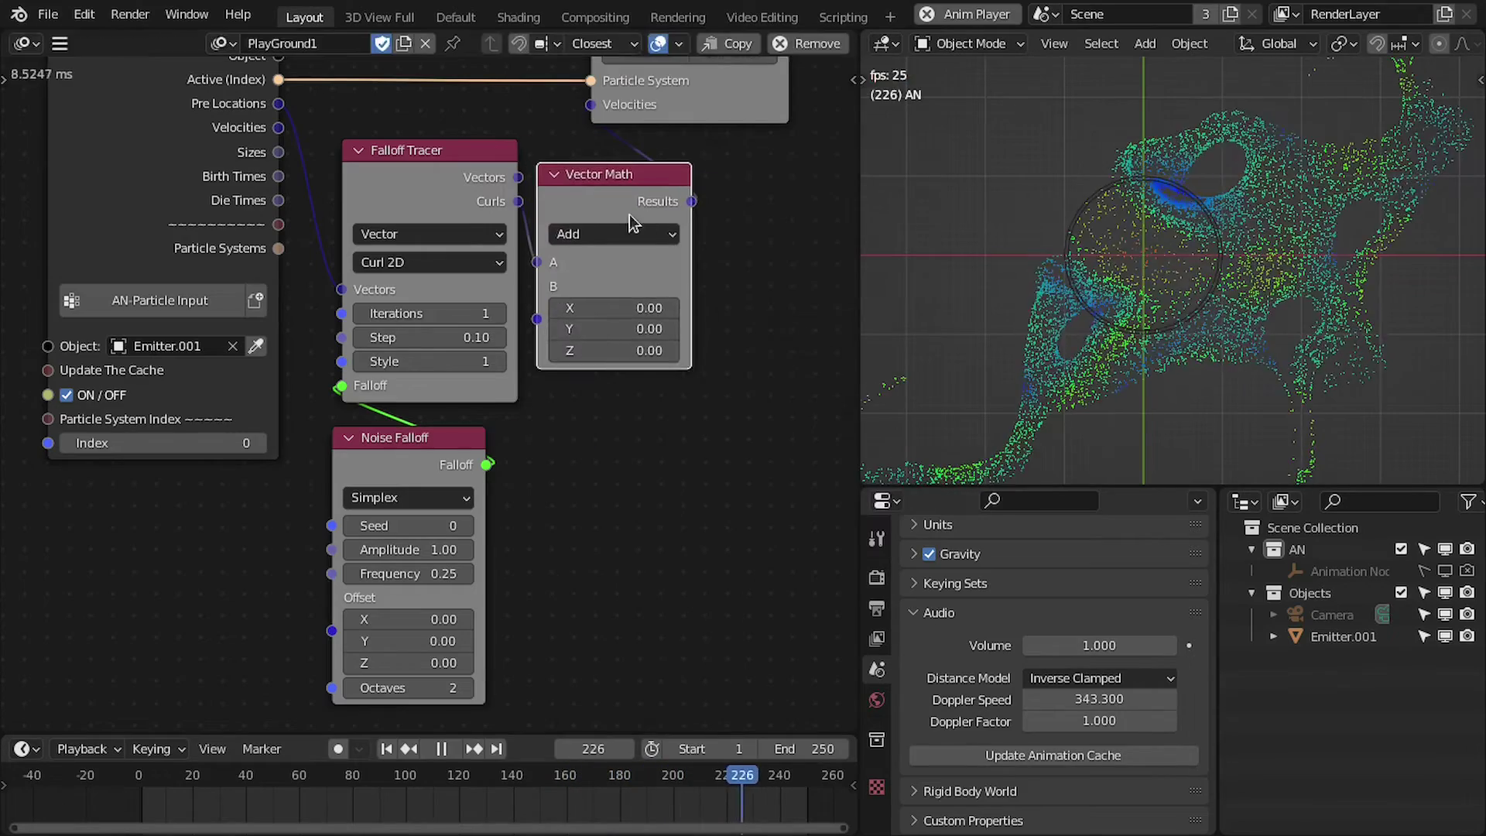
# Change the Vector Math operation to Scale and set its Factor to 1.50
pyautogui.click(613, 234)
pyautogui.click(612, 457)
pyautogui.moveTo(615, 287); pyautogui.dragTo(646, 286)
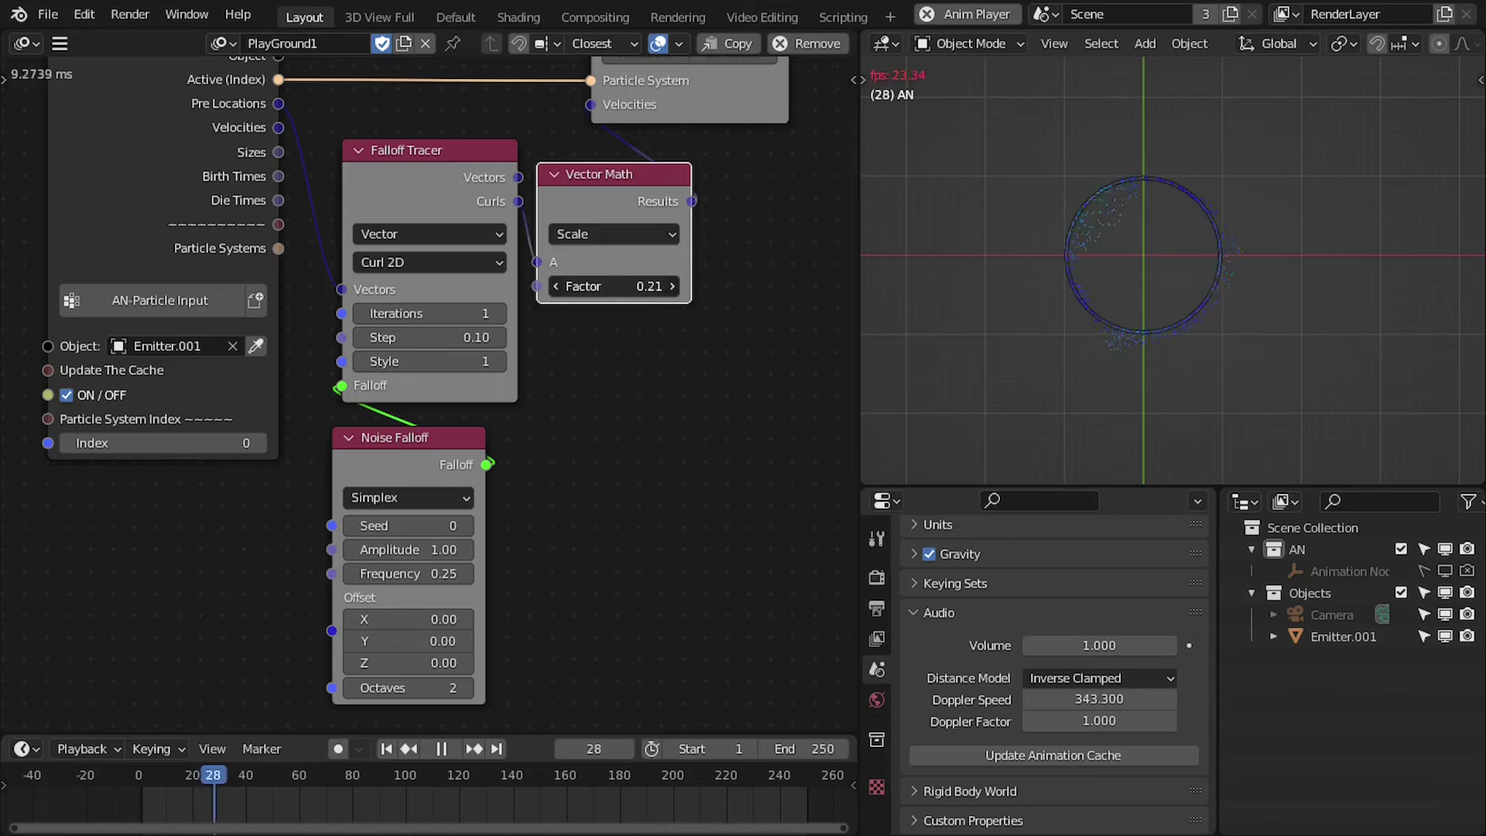
pyautogui.click(625, 285)
pyautogui.write('10')
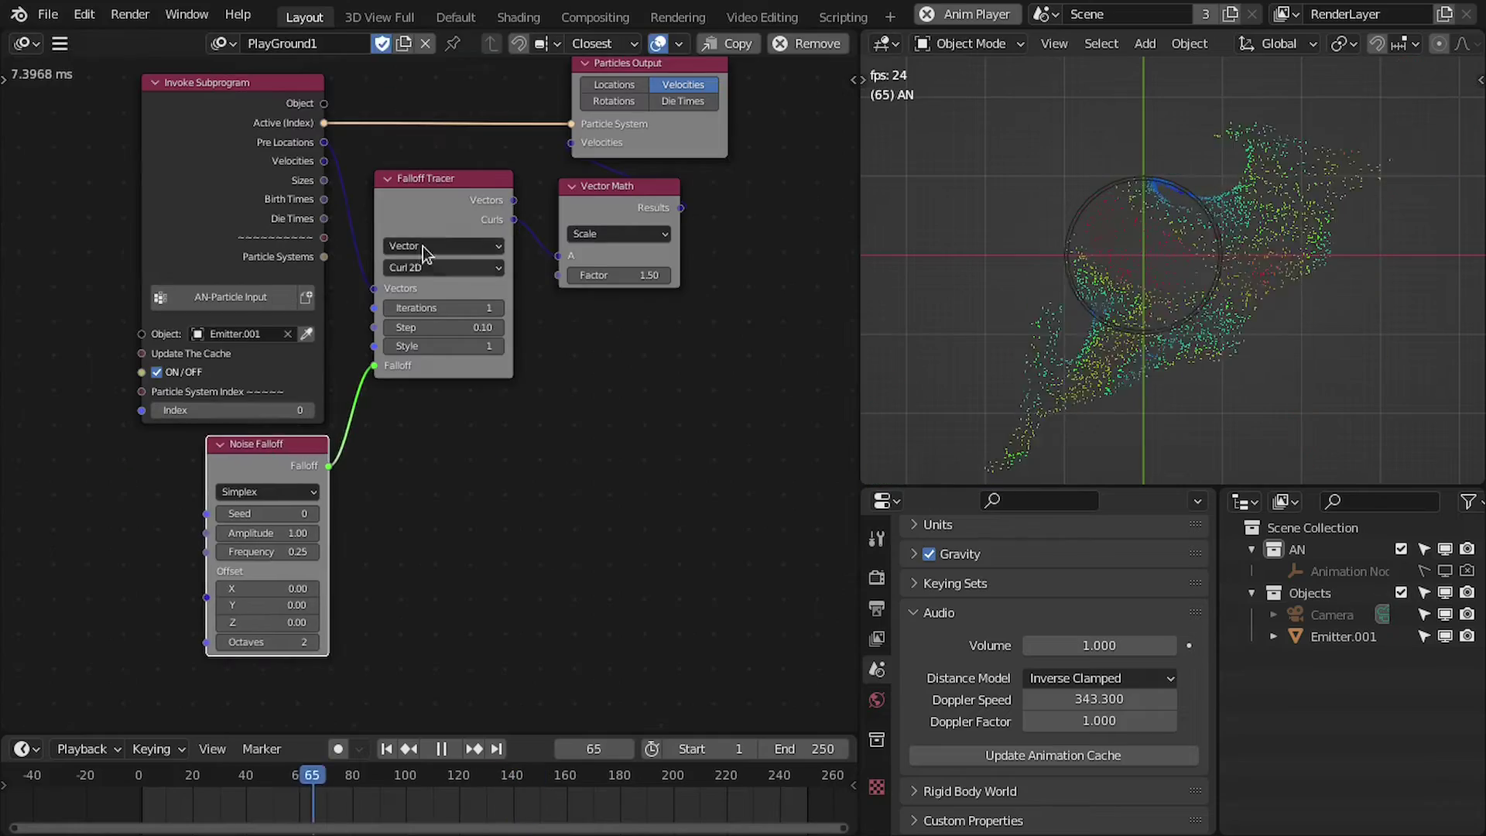
# Space the Falloff Tracer and Vector Math nodes farther apart and stop the animation playback
pyautogui.moveTo(468, 216); pyautogui.dragTo(435, 214)
pyautogui.scroll(1, 542, 186)
pyautogui.moveTo(620, 173); pyautogui.dragTo(645, 163)
pyautogui.moveTo(517, 408); pyautogui.dragTo(435, 444, button='middle')
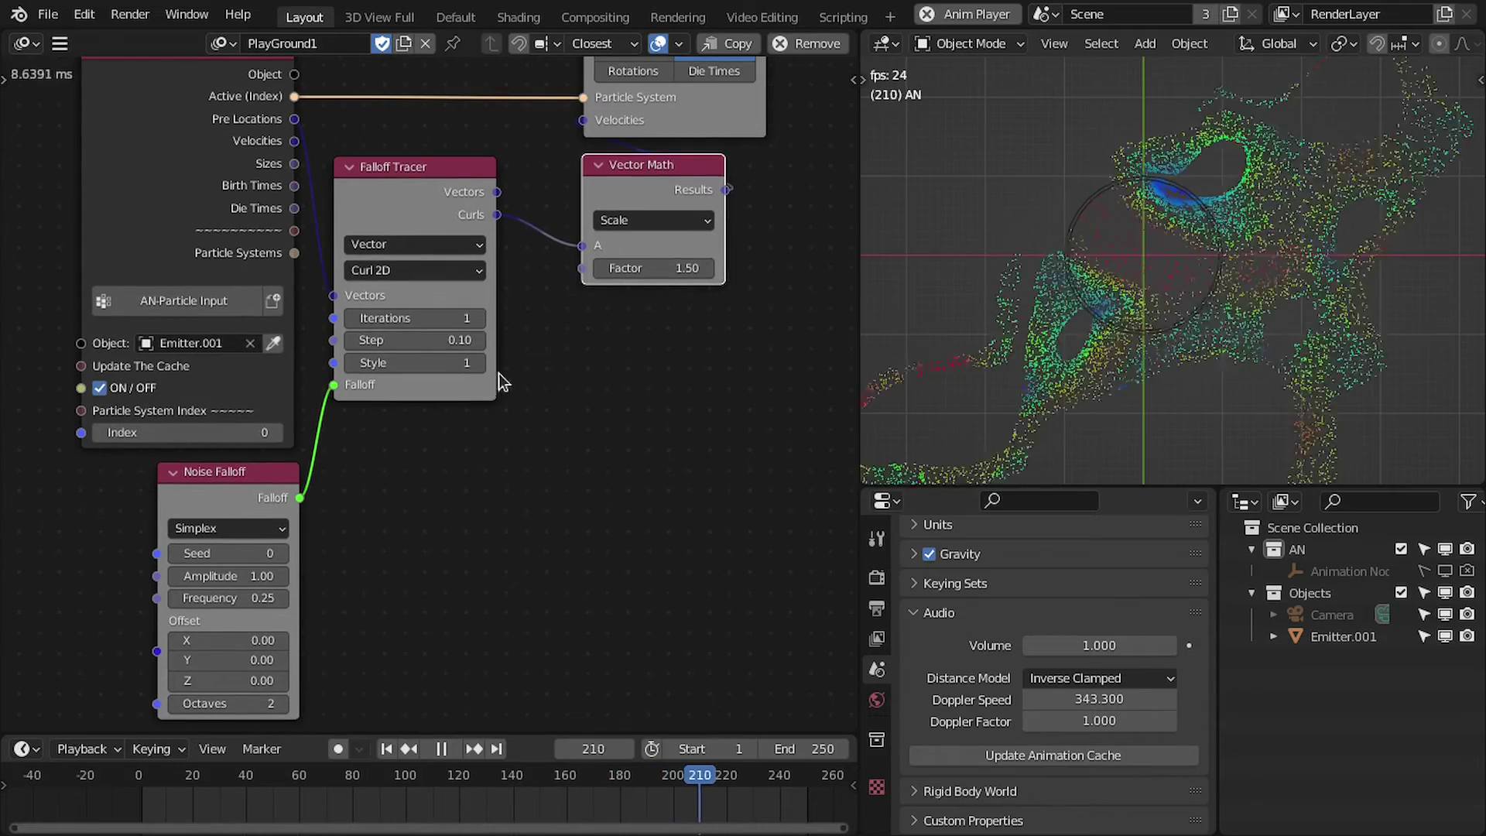
pyautogui.press('space')
# Set the Falloff Tracer's mode to Curl 3D and enable Vectors on Mesh
pyautogui.scroll(1, 542, 301)
pyautogui.click(441, 287)
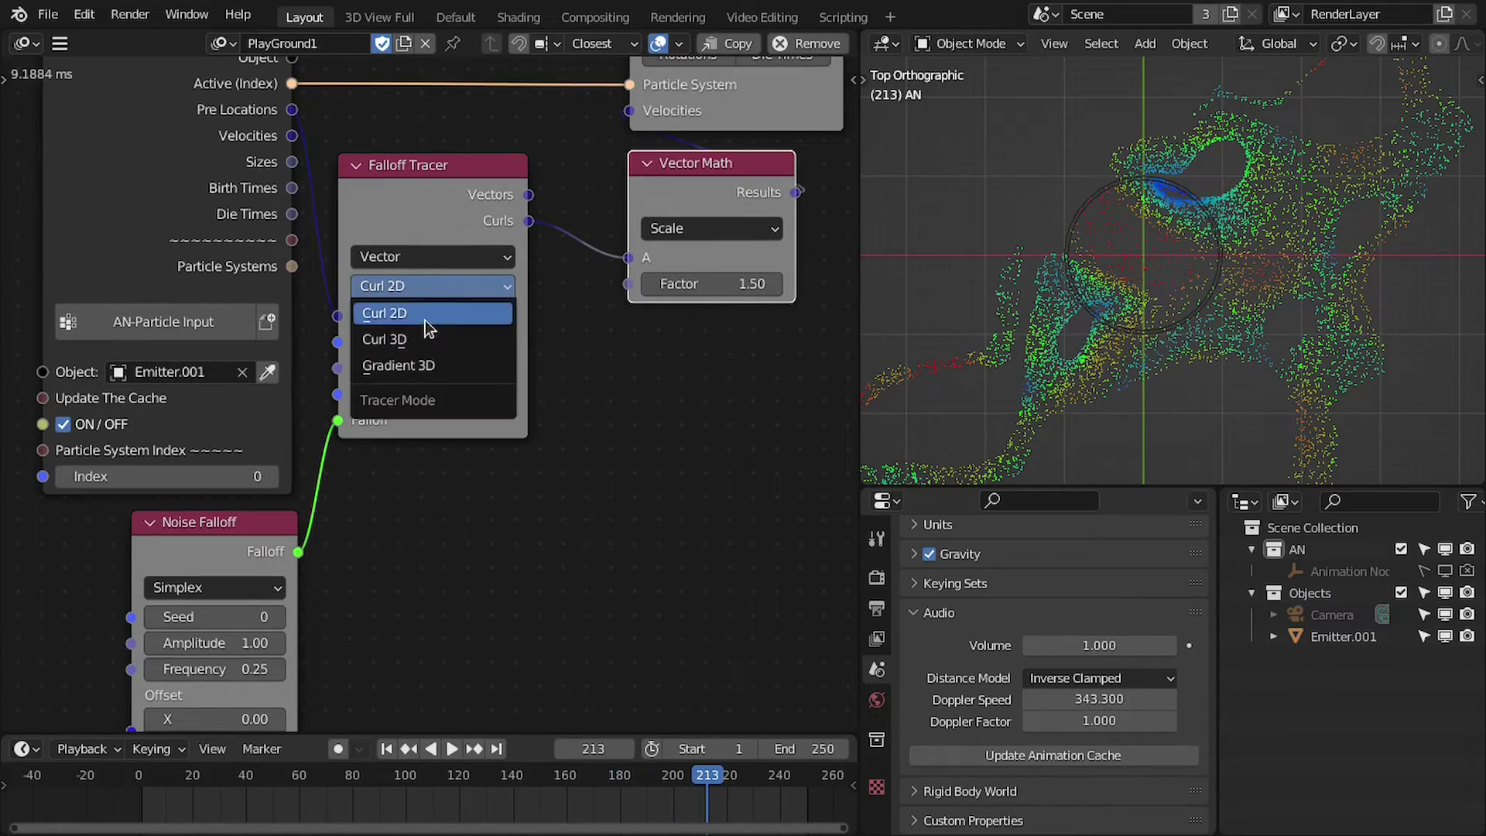
pyautogui.click(483, 350)
pyautogui.scroll(1, 424, 344)
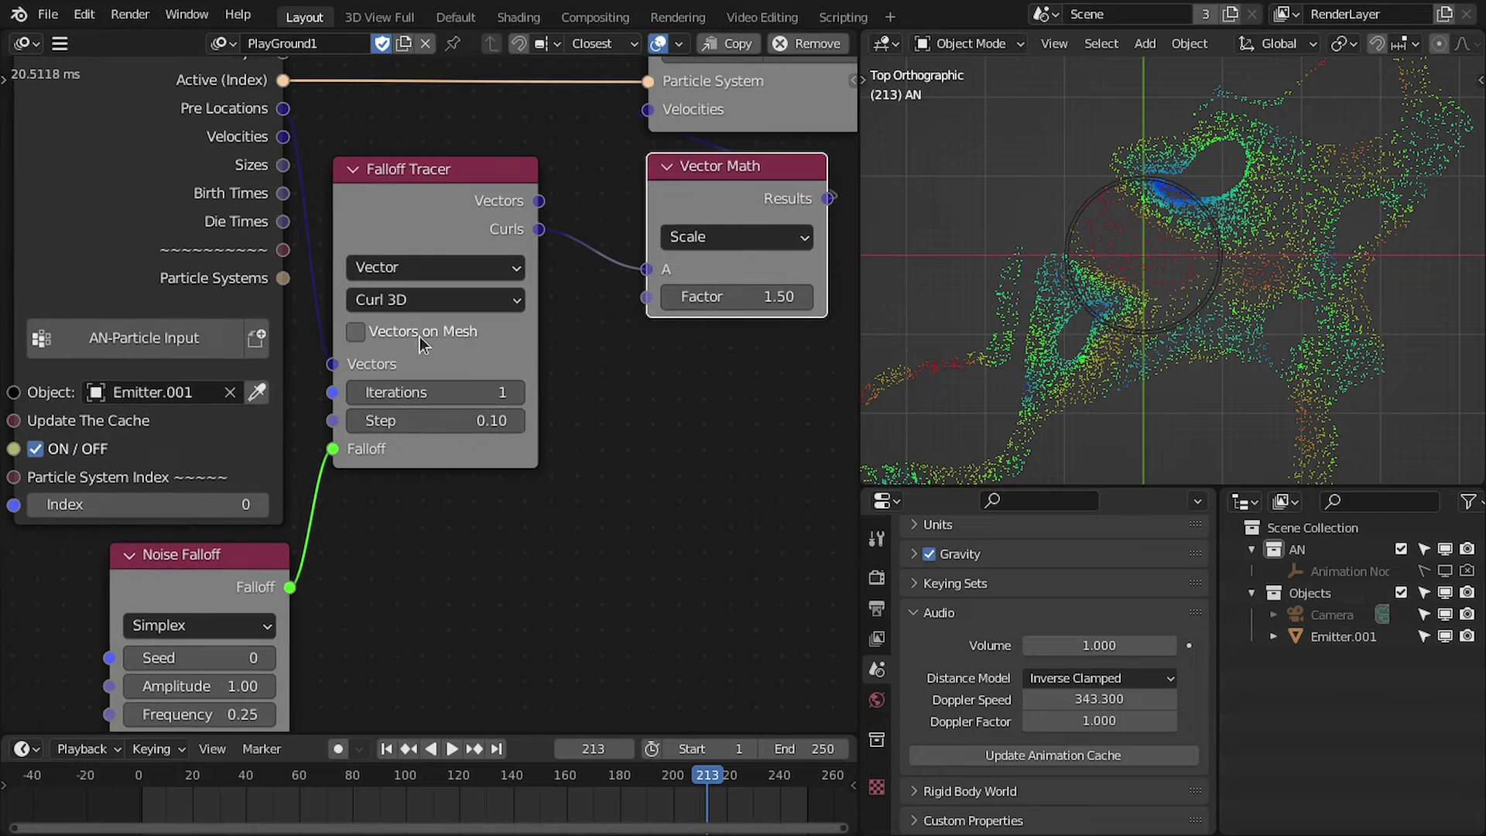
pyautogui.click(454, 333)
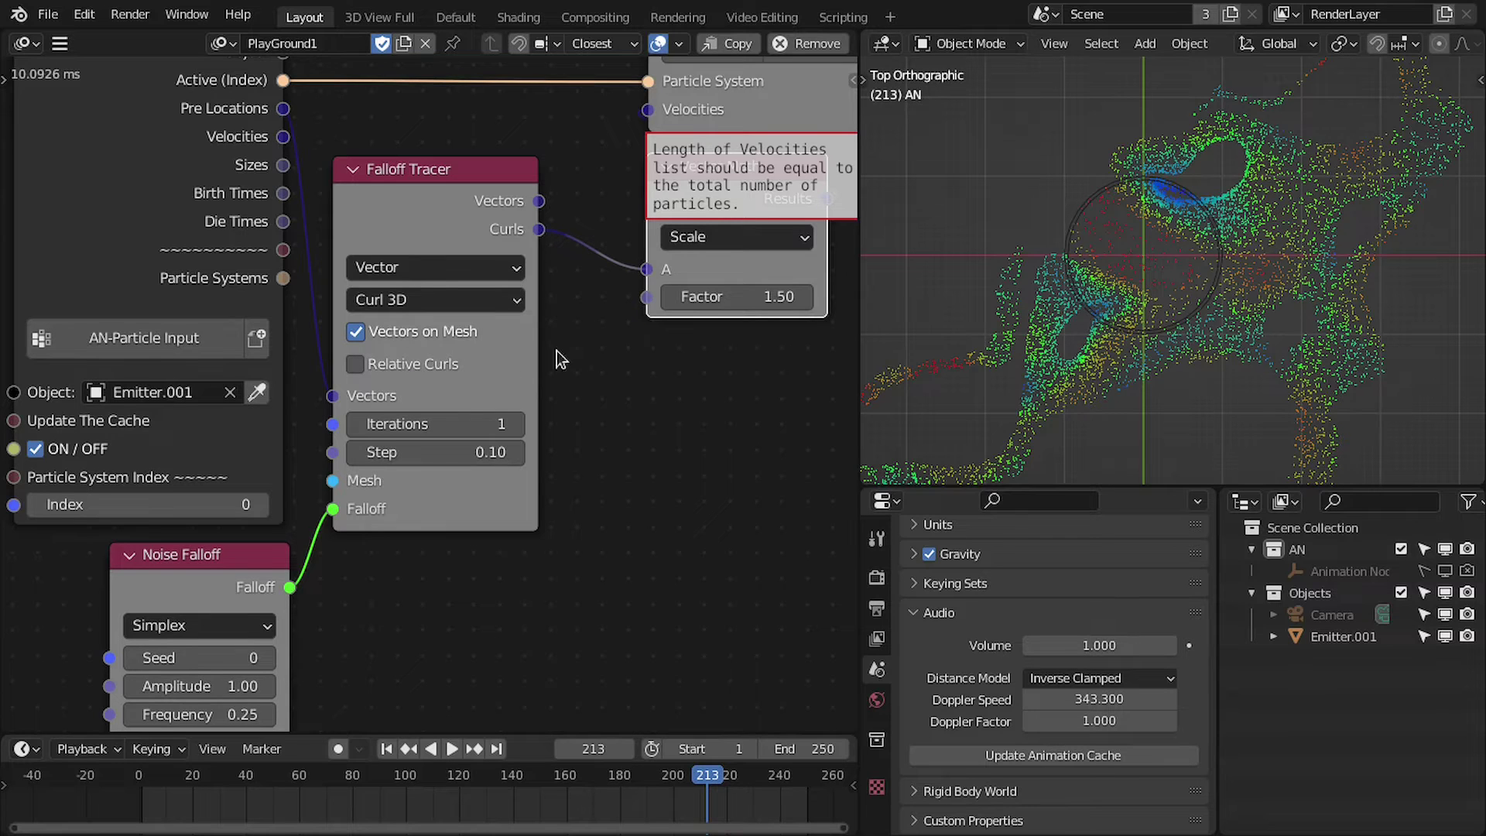
pyautogui.moveTo(547, 377); pyautogui.dragTo(533, 348, button='middle')
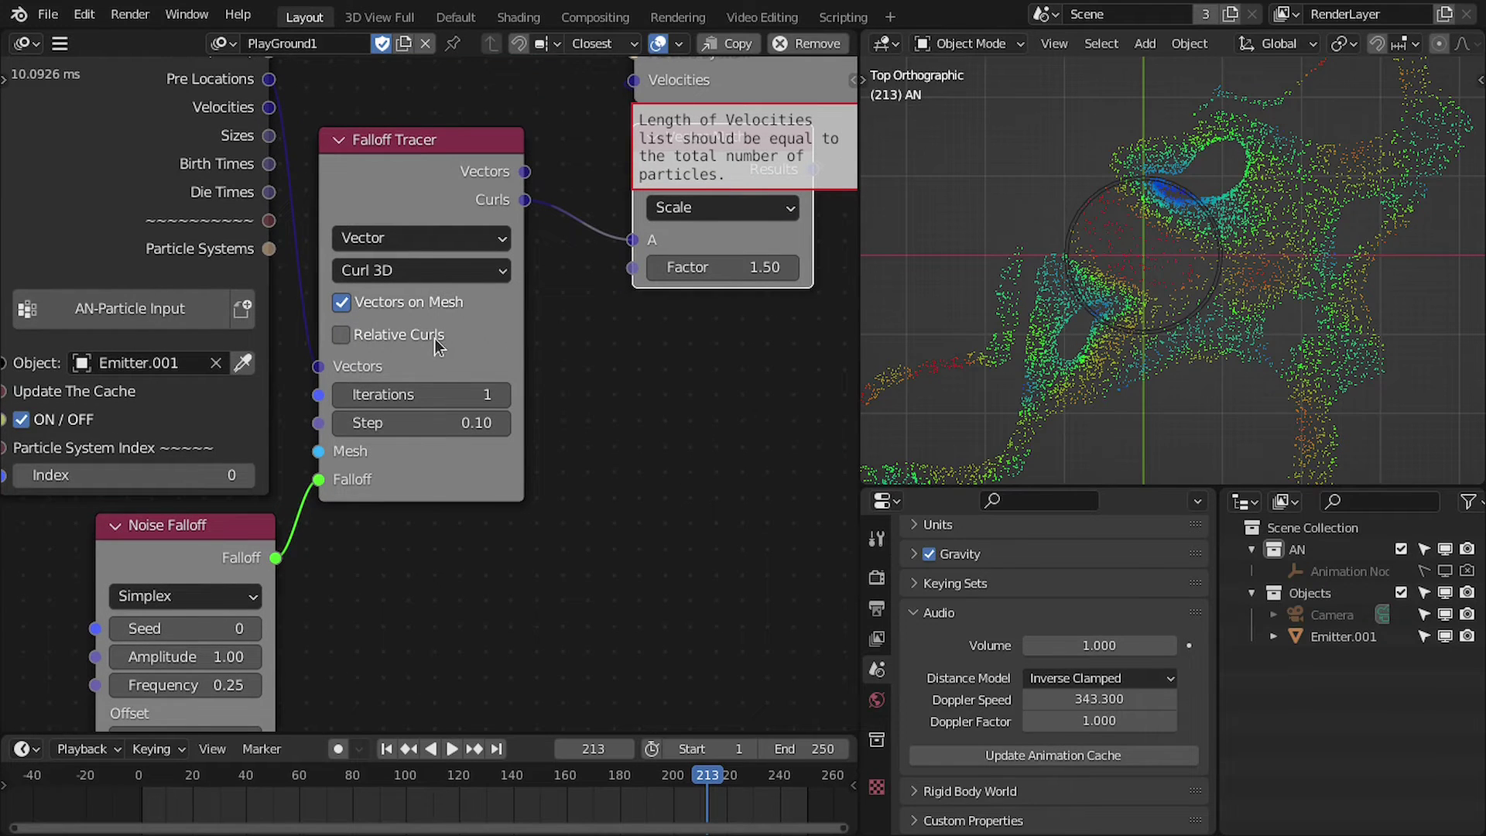
# Add a cube to the scene and bevel all its edges with several segments in Edit Mode
pyautogui.moveTo(1106, 294); pyautogui.dragTo(1087, 357, button='middle')
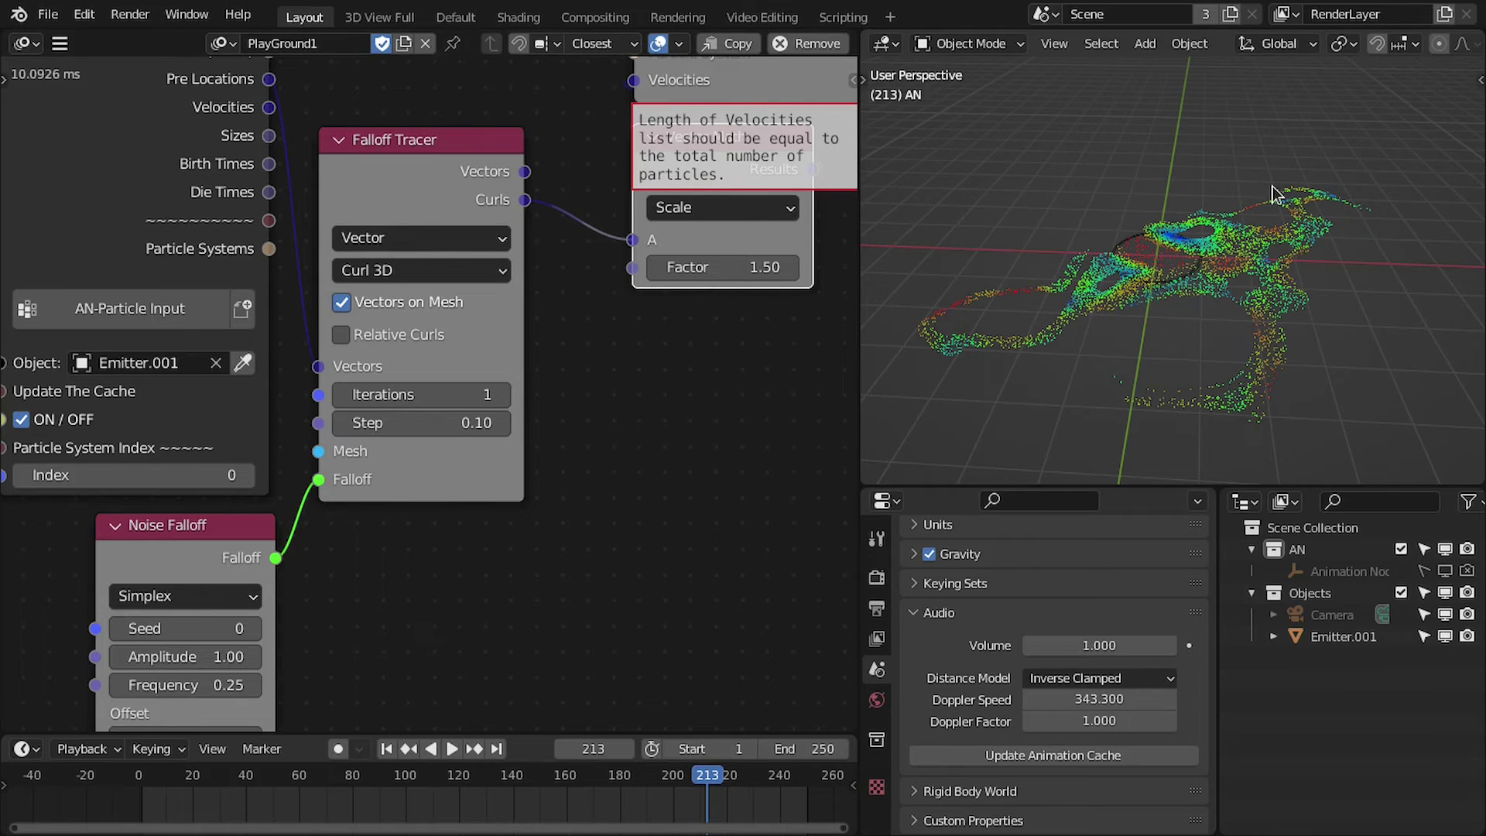
pyautogui.hotkey('shift', 'a')
pyautogui.moveTo(1099, 216)
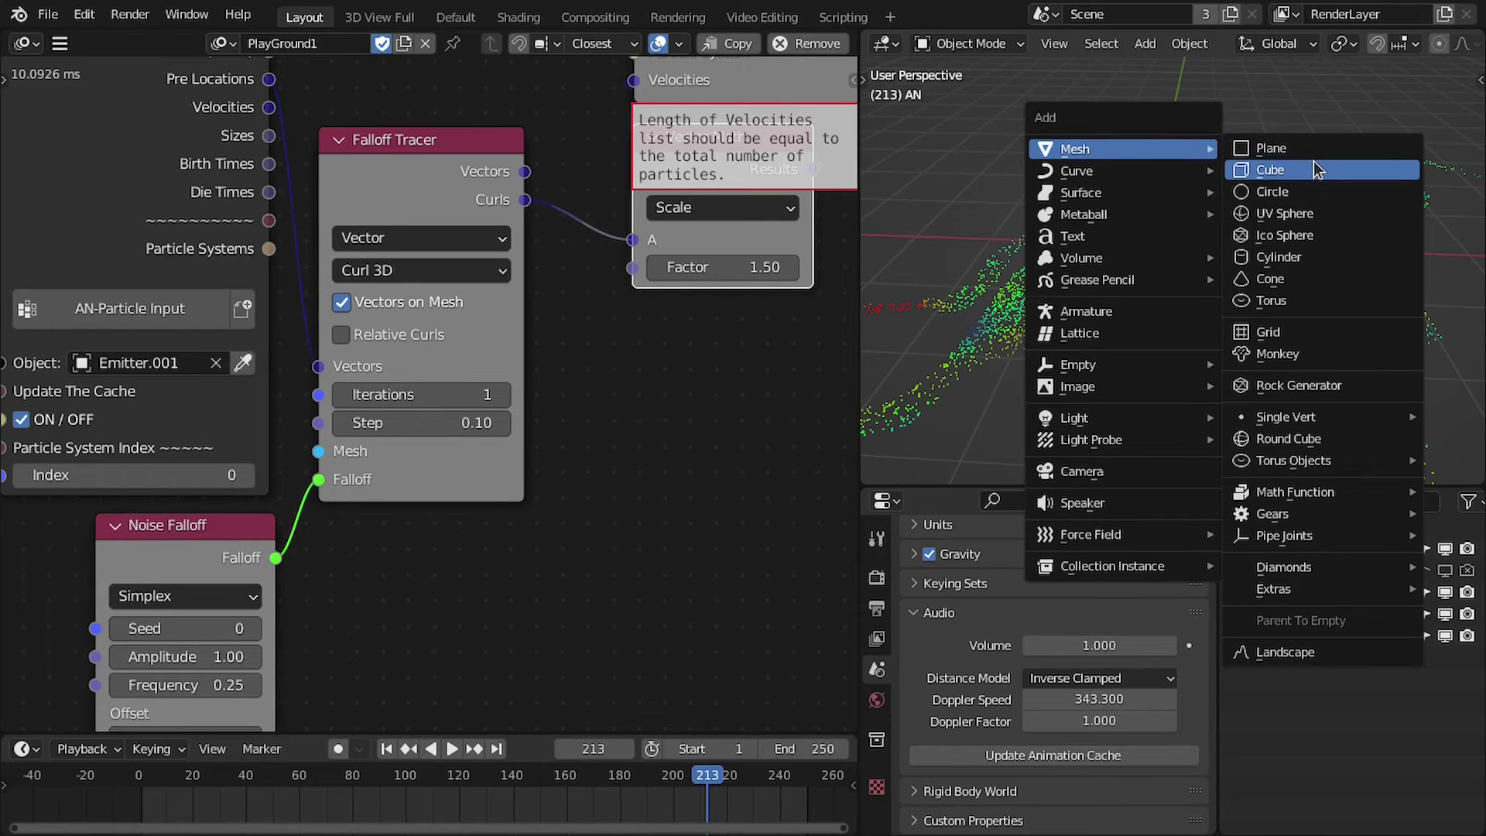
pyautogui.click(1314, 164)
pyautogui.hotkey('ctrl', 'alt', 'space')
pyautogui.press('Tab')
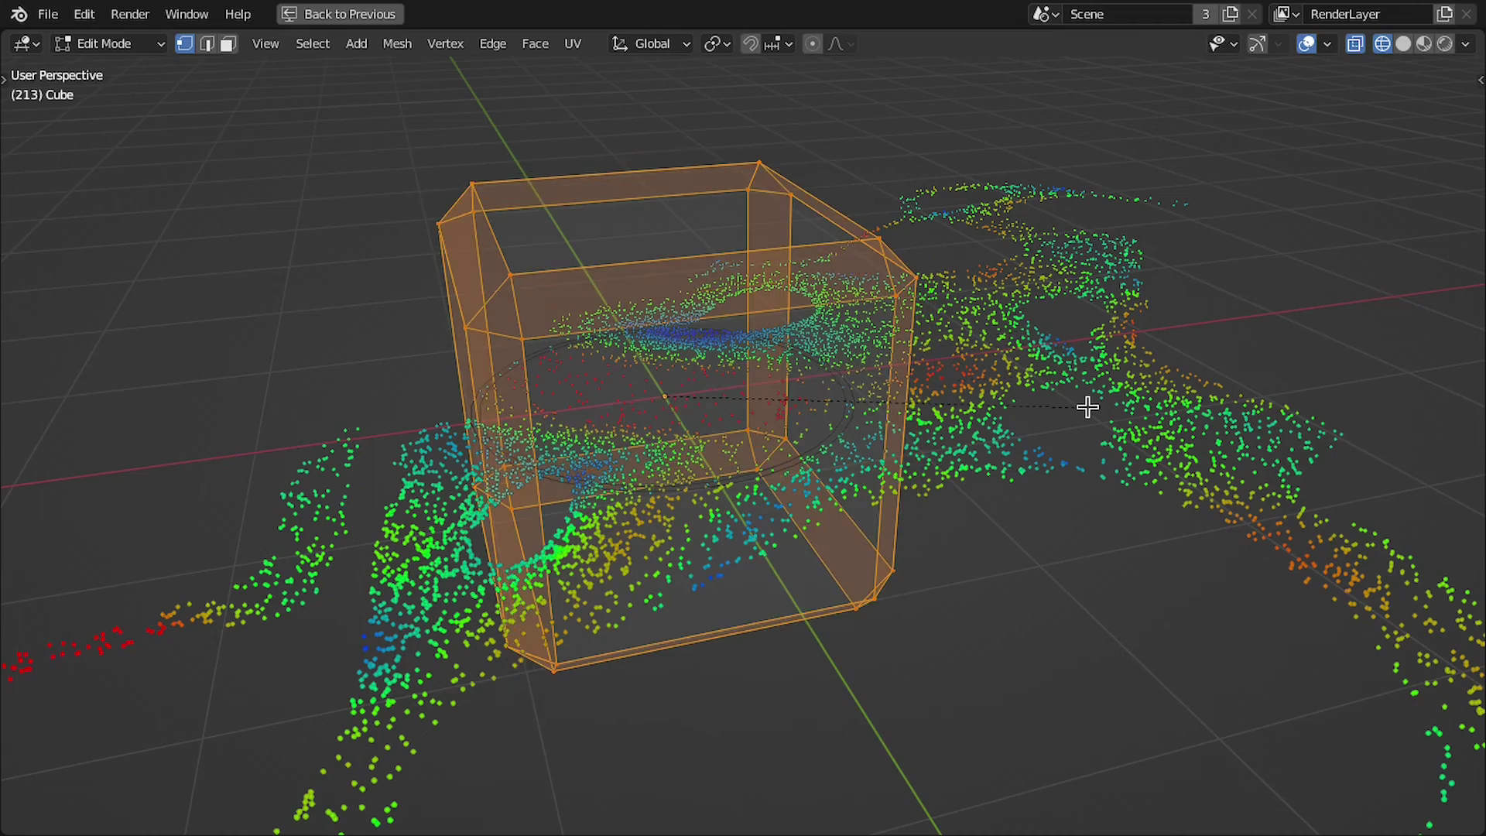
pyautogui.scroll(3, 1082, 405)
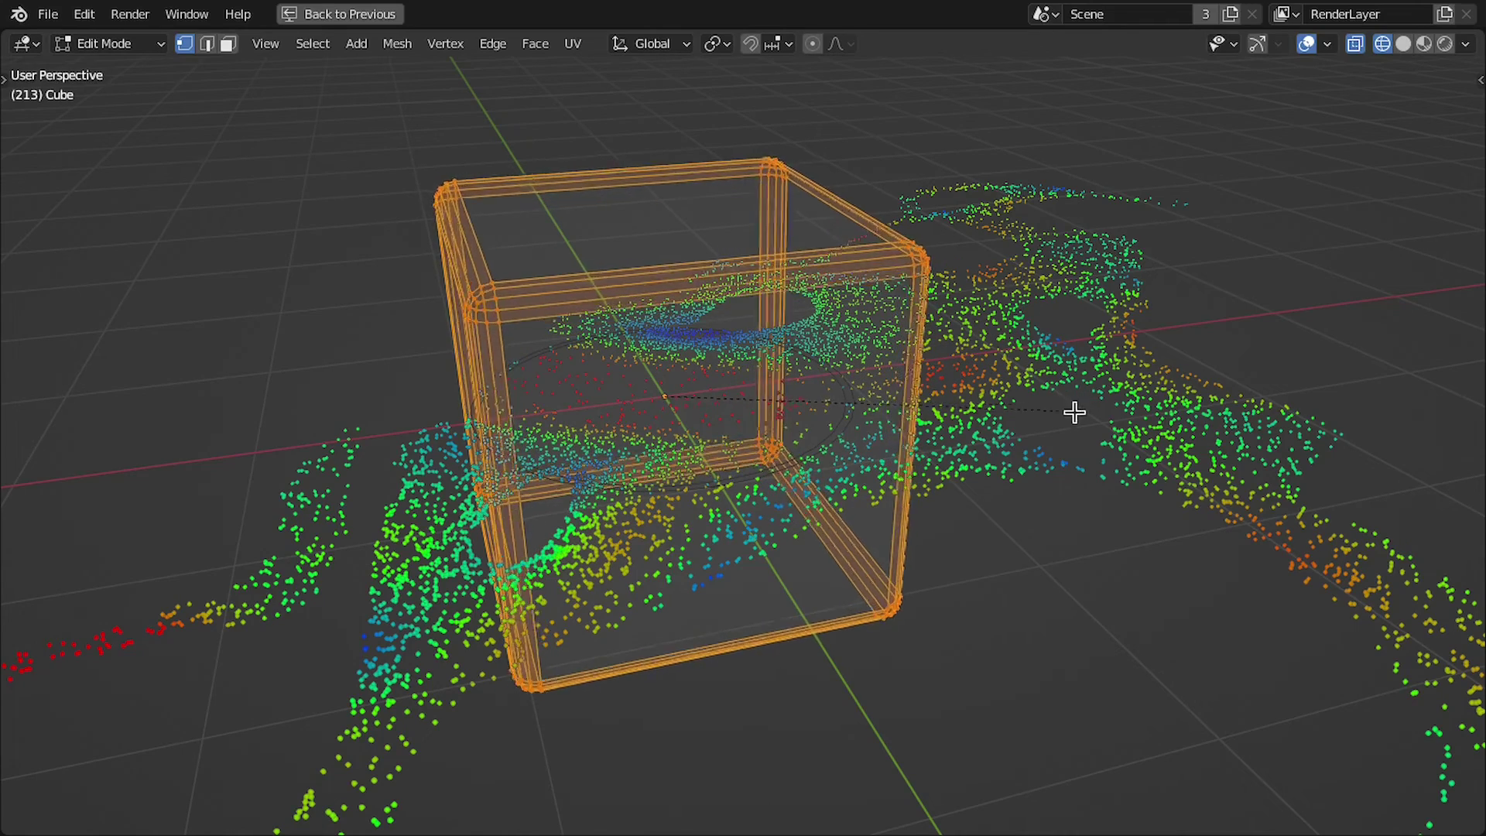
pyautogui.click(1069, 406)
pyautogui.press('Tab')
pyautogui.moveTo(1067, 404); pyautogui.dragTo(1004, 374, button='middle')
pyautogui.hotkey('ctrl', 'space')
# Add a Mesh Object Input node for the Cube and connect its Mesh output to the Falloff Tracer's Mesh input
pyautogui.moveTo(503, 481); pyautogui.dragTo(570, 385, button='middle')
pyautogui.hotkey('shift', 'a')
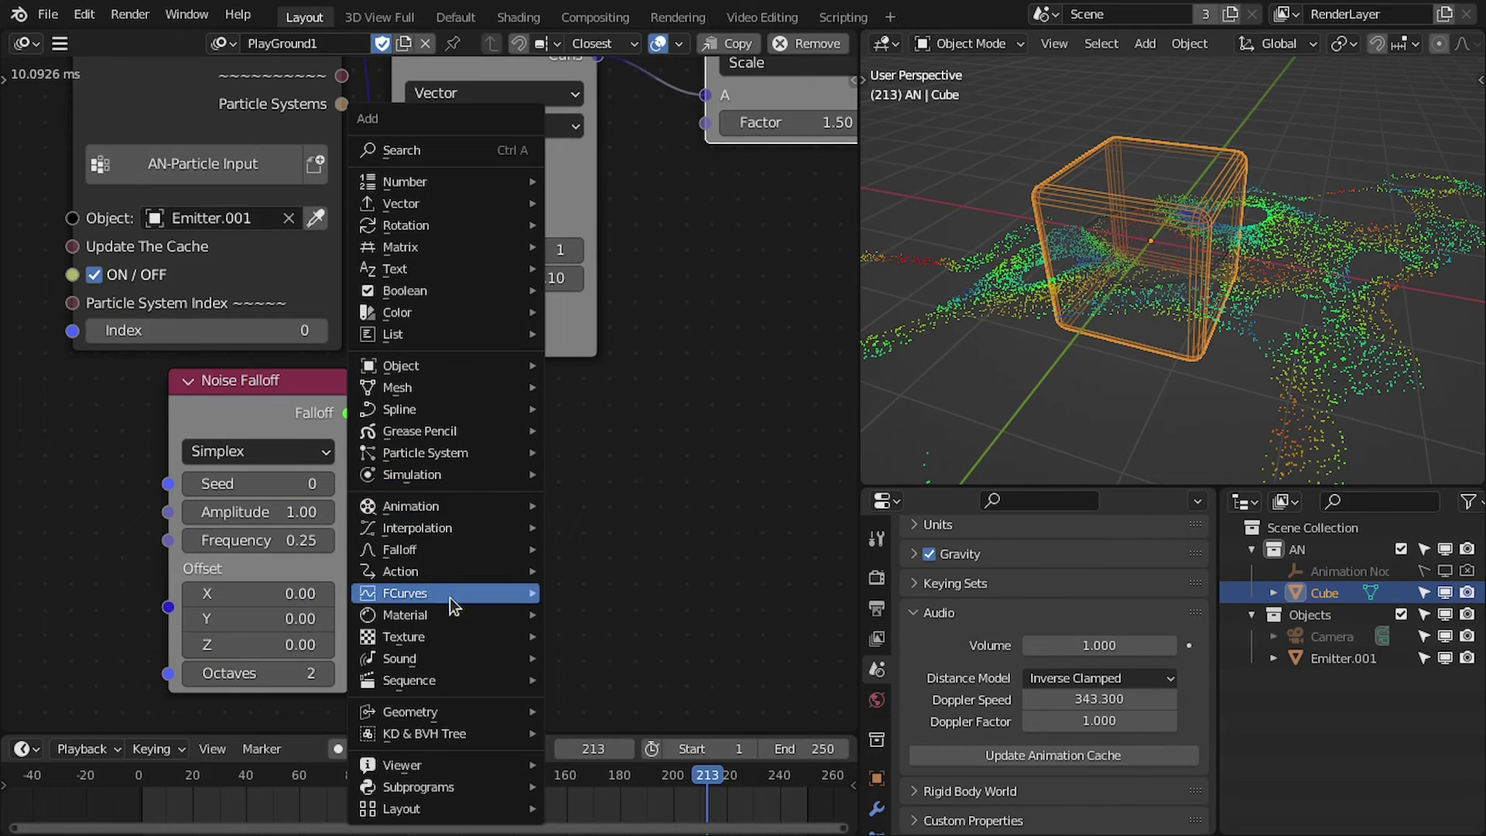
pyautogui.moveTo(414, 390)
pyautogui.click(623, 386)
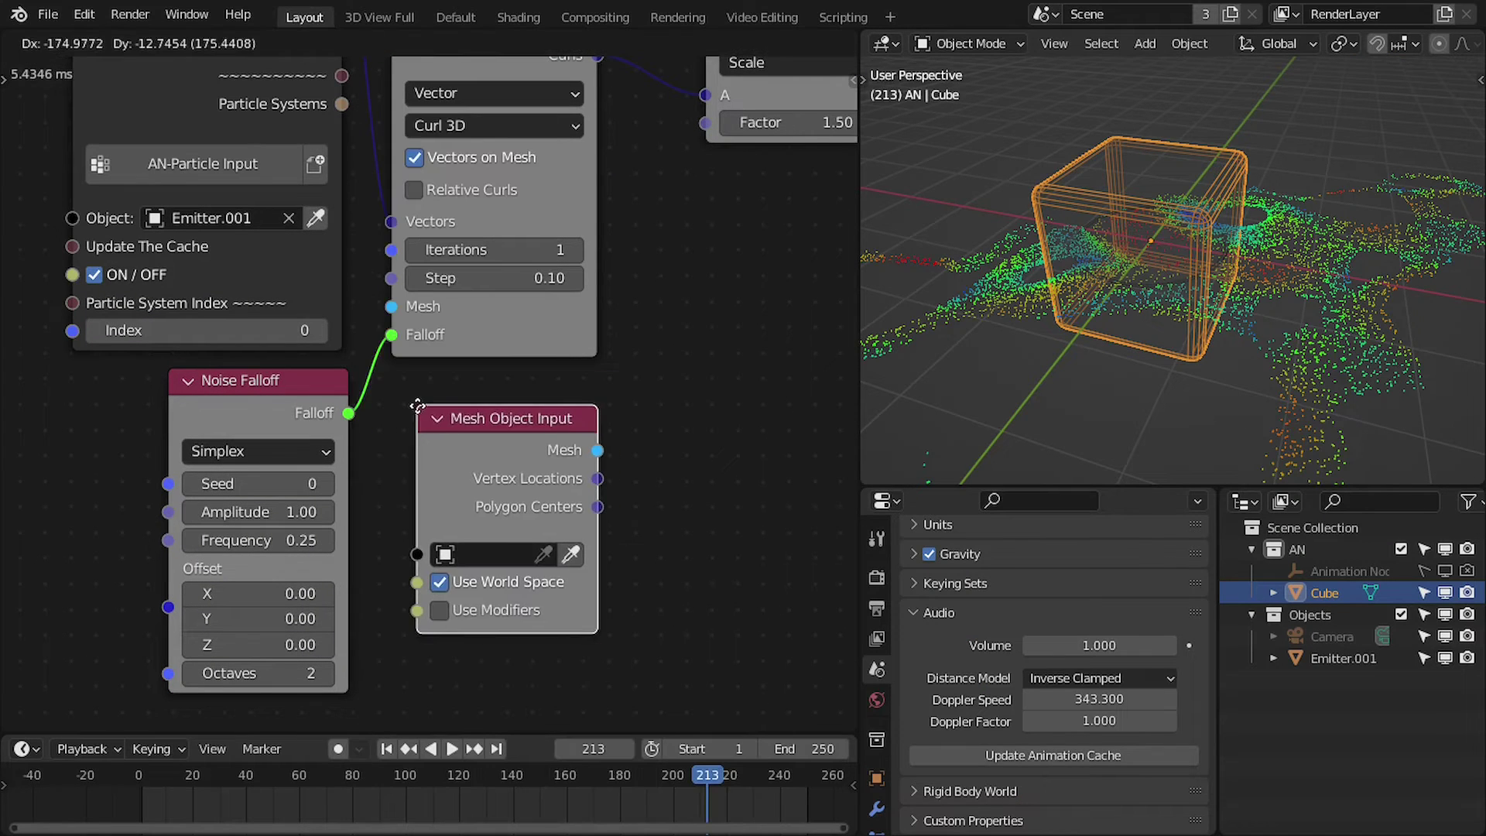
pyautogui.moveTo(653, 450); pyautogui.dragTo(611, 493, button='middle')
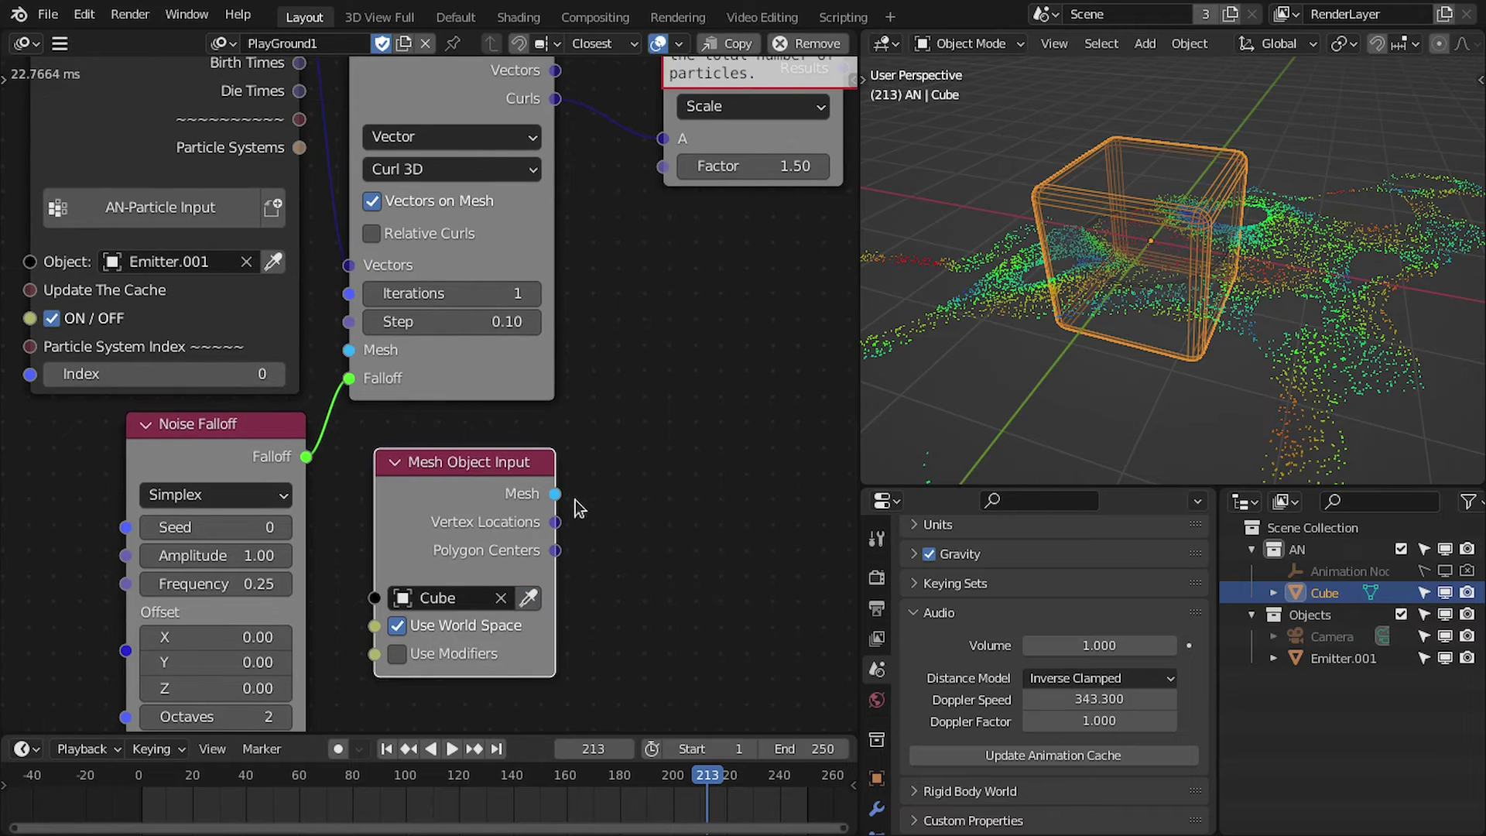
pyautogui.moveTo(700, 431); pyautogui.dragTo(340, 358)
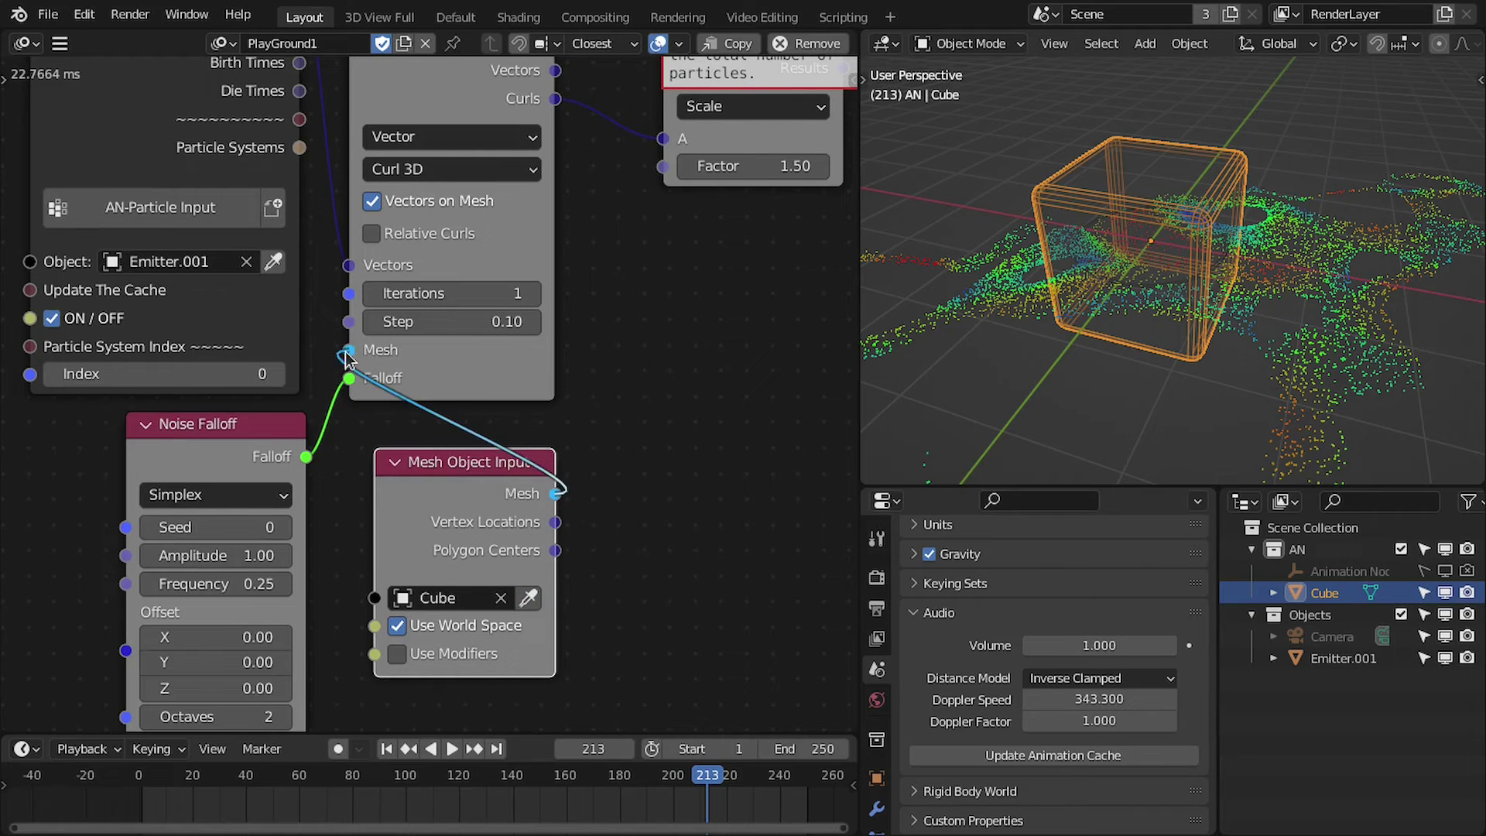
pyautogui.moveTo(439, 463); pyautogui.dragTo(411, 432)
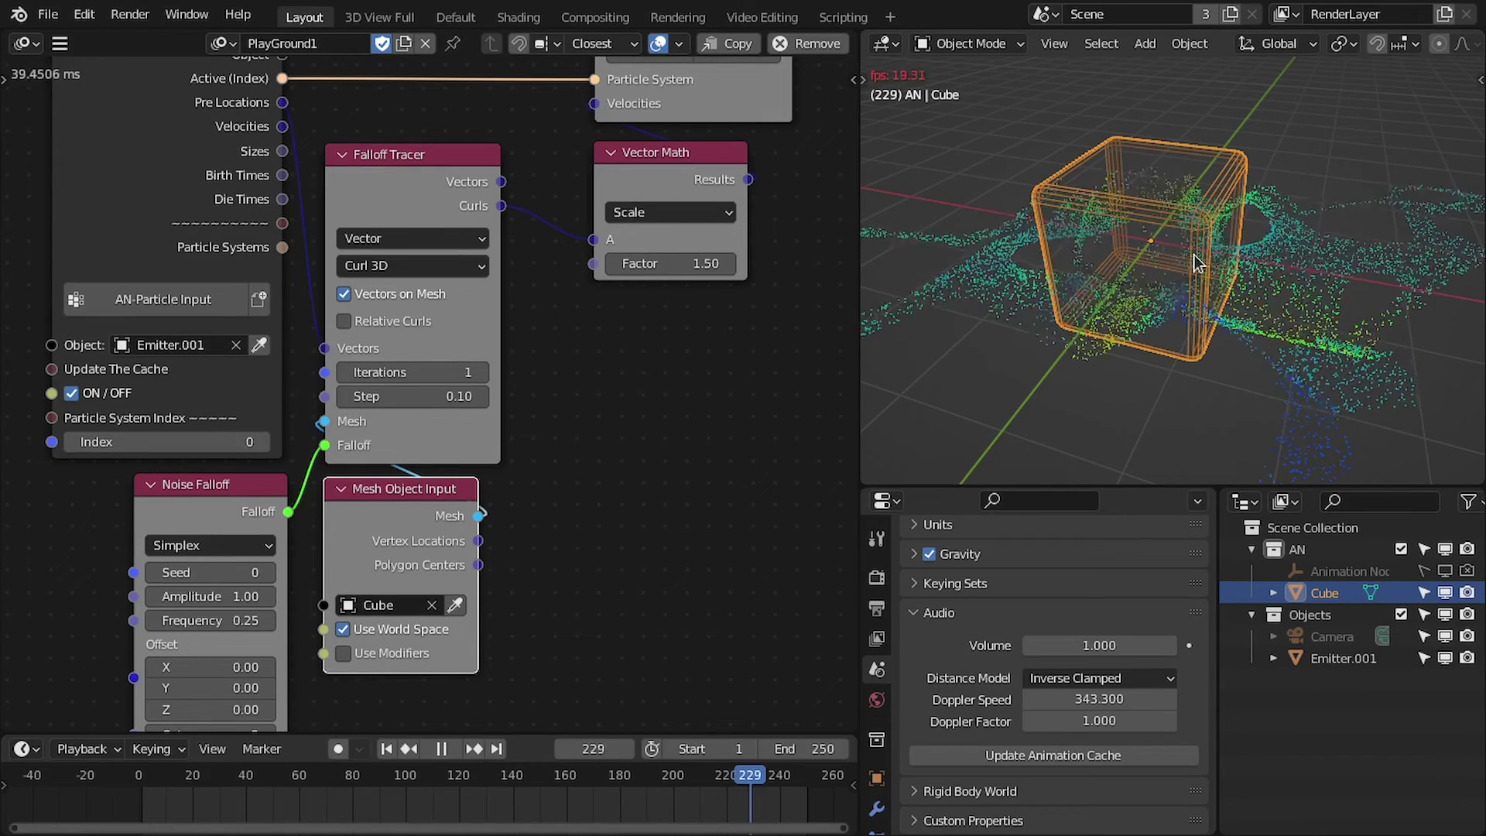
# Play the animation and inspect from several angles how the particles move over the beveled cube
pyautogui.press('space')
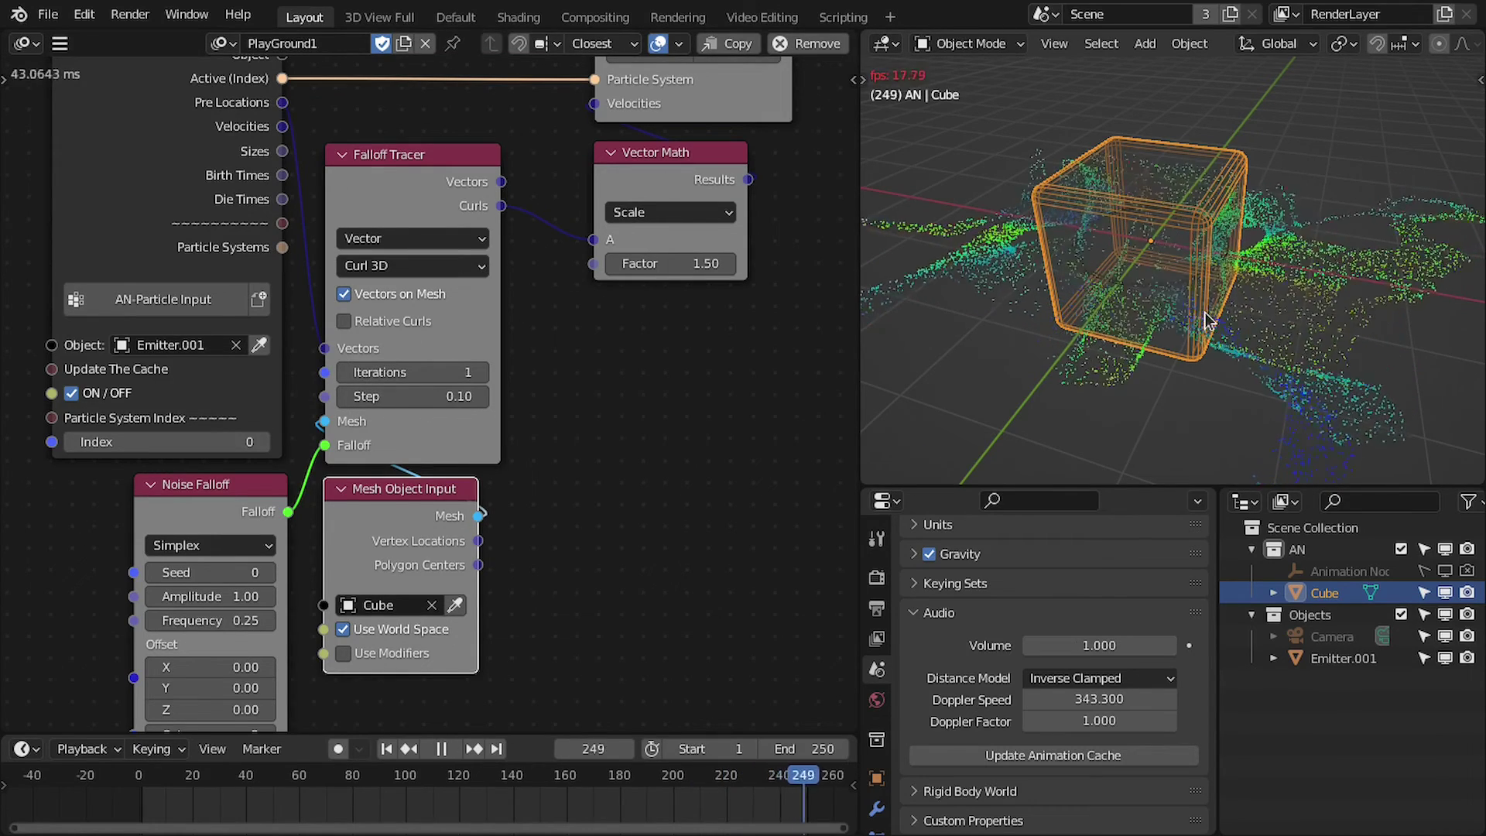
pyautogui.moveTo(1168, 348); pyautogui.dragTo(1200, 288, button='middle')
pyautogui.scroll(3, 1200, 288)
pyautogui.scroll(-3, 1200, 288)
pyautogui.moveTo(1242, 222); pyautogui.dragTo(1175, 192, button='middle')
pyautogui.scroll(4, 1193, 267)
pyautogui.scroll(-3, 1195, 259)
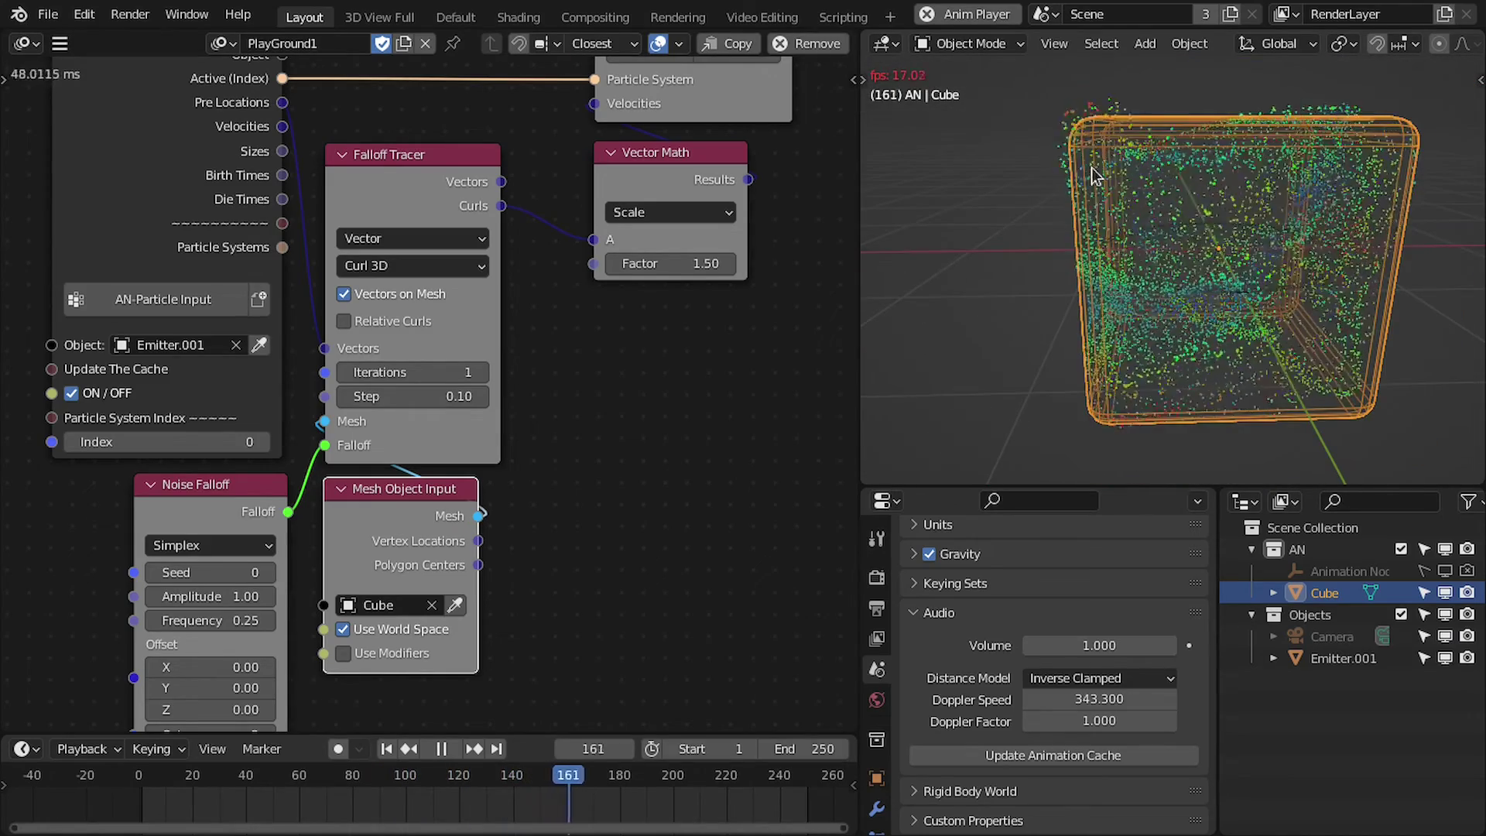
pyautogui.moveTo(1091, 306); pyautogui.dragTo(1165, 222, button='middle')
pyautogui.press('space')
# Enable Relative Curls on the Falloff Tracer and return the animation to frame 1
pyautogui.scroll(2, 1164, 222)
pyautogui.scroll(2, 430, 340)
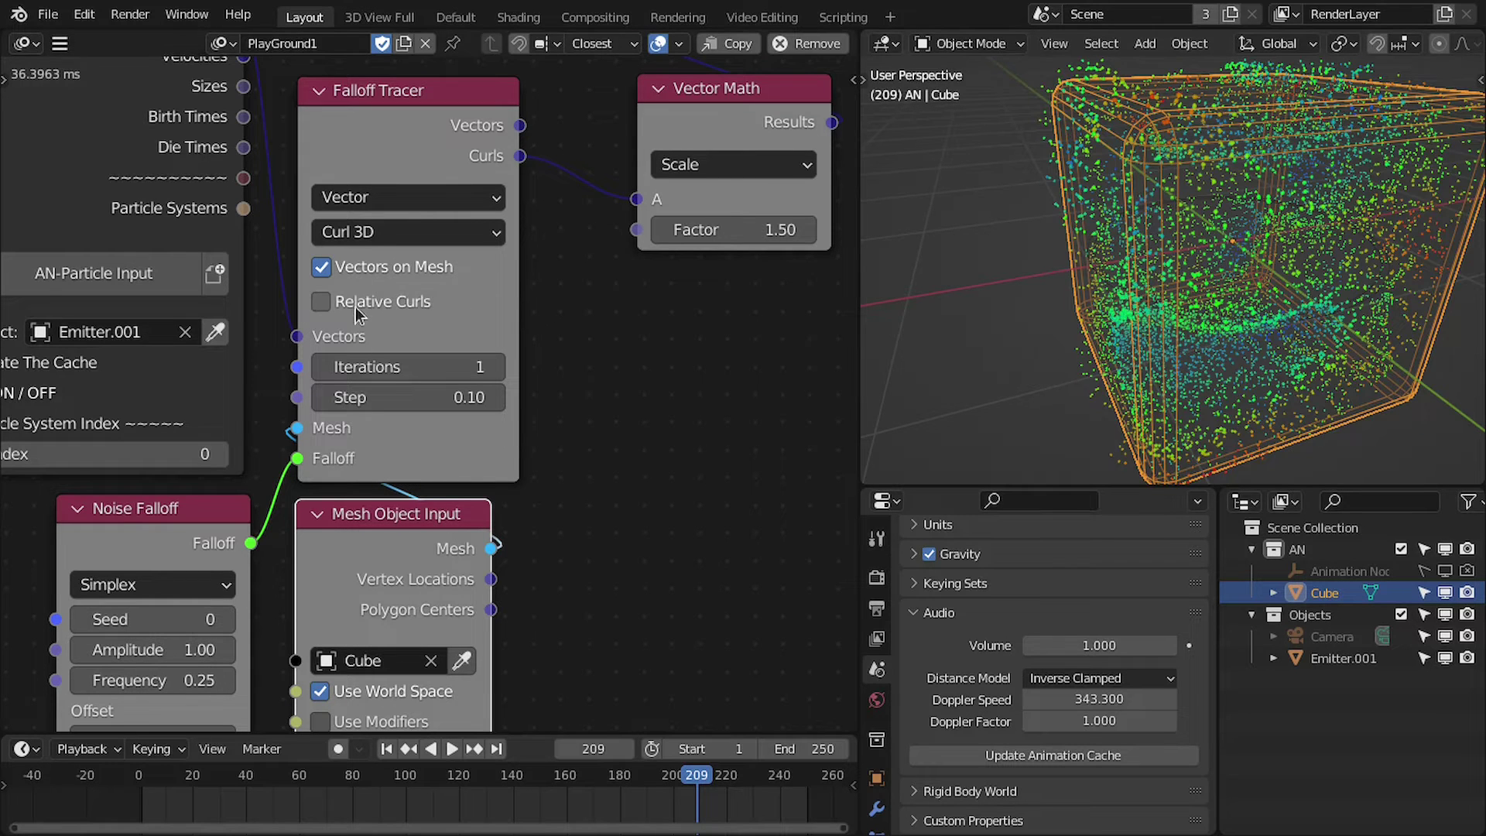
pyautogui.click(320, 301)
pyautogui.scroll(-2, 358, 313)
pyautogui.hotkey('shift', 'Left')
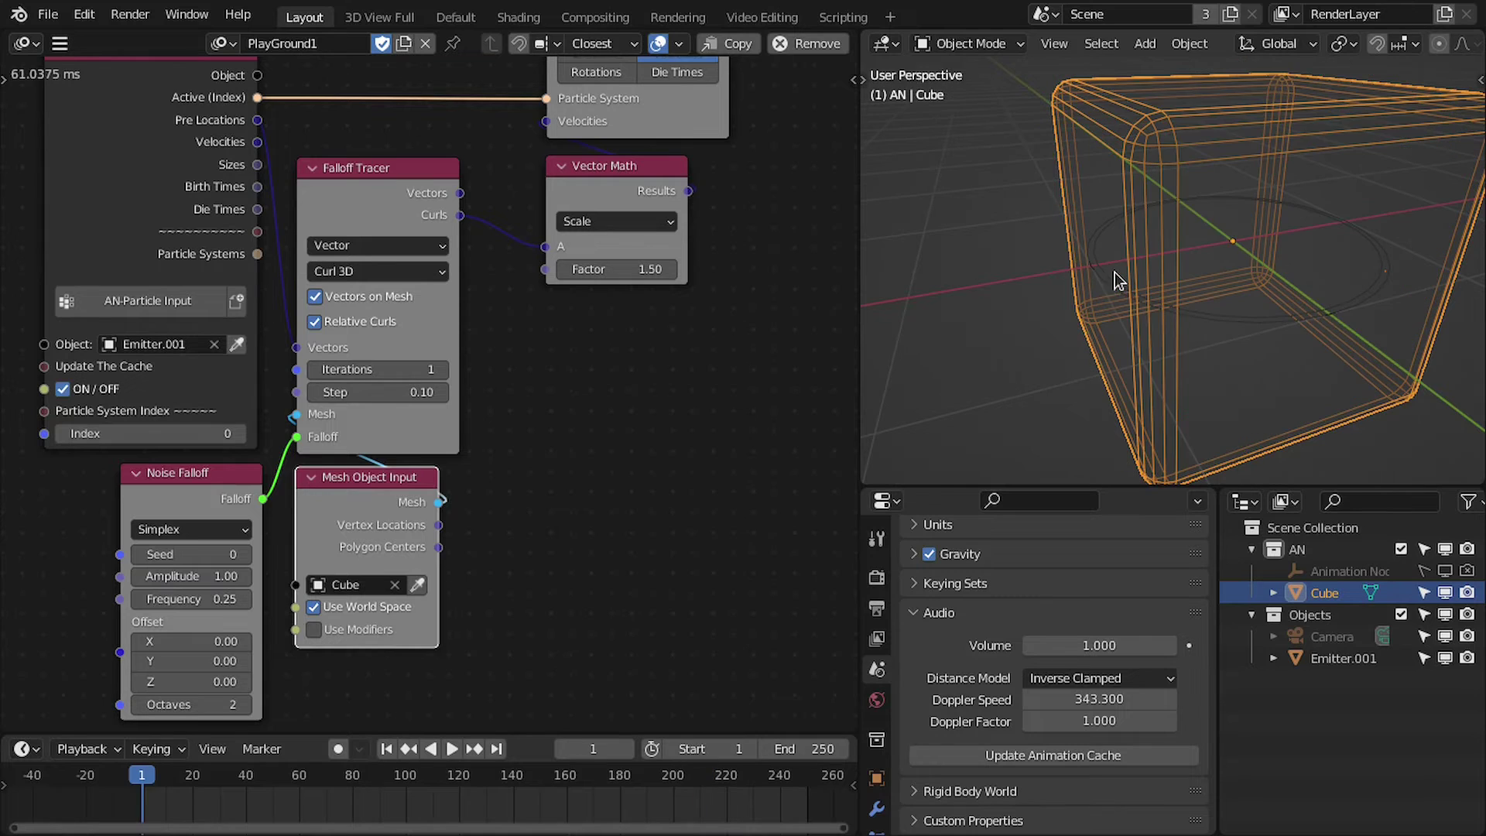
# Play the animation with relative curls and examine the particles on the cube in perspective, front and enlarged views
pyautogui.scroll(-2, 1186, 243)
pyautogui.moveTo(1186, 242); pyautogui.dragTo(1100, 256, button='middle')
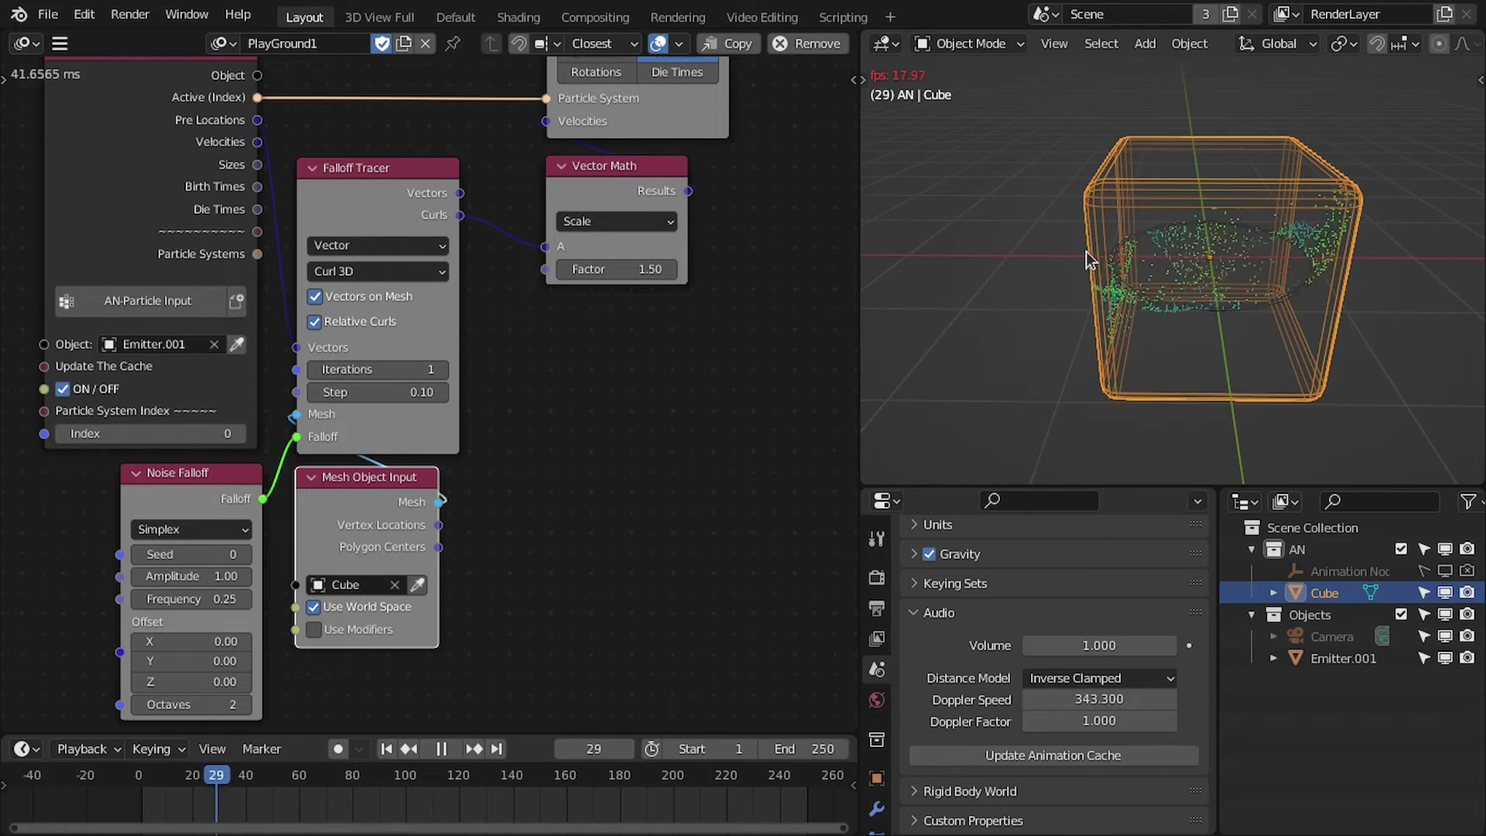
pyautogui.press('KP_1')
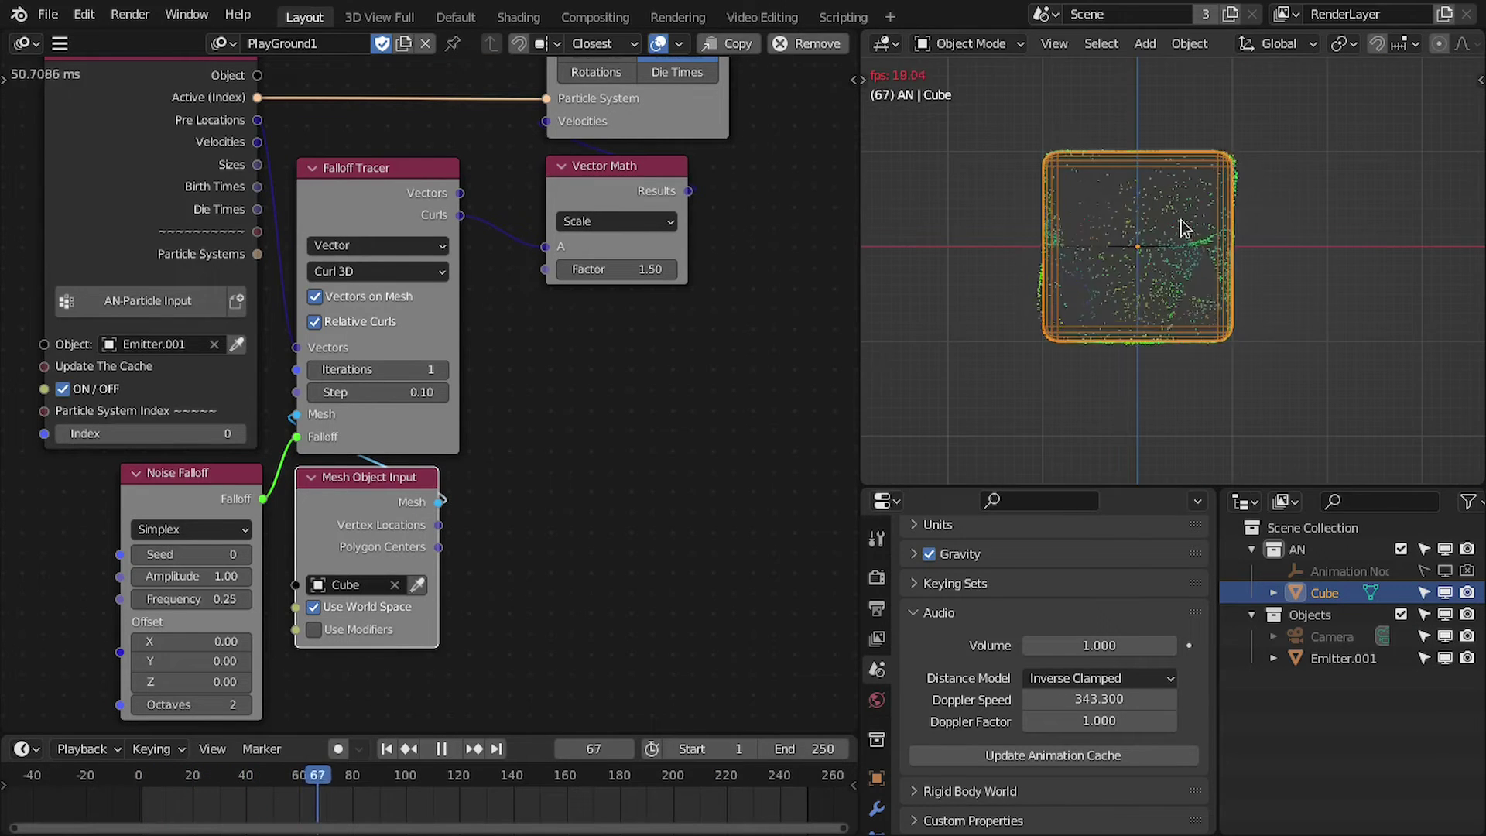
pyautogui.hotkey('ctrl', 'space')
pyautogui.scroll(1, 847, 306)
pyautogui.moveTo(847, 306); pyautogui.dragTo(1118, 308, button='middle')
pyautogui.hotkey('ctrl', 'space')
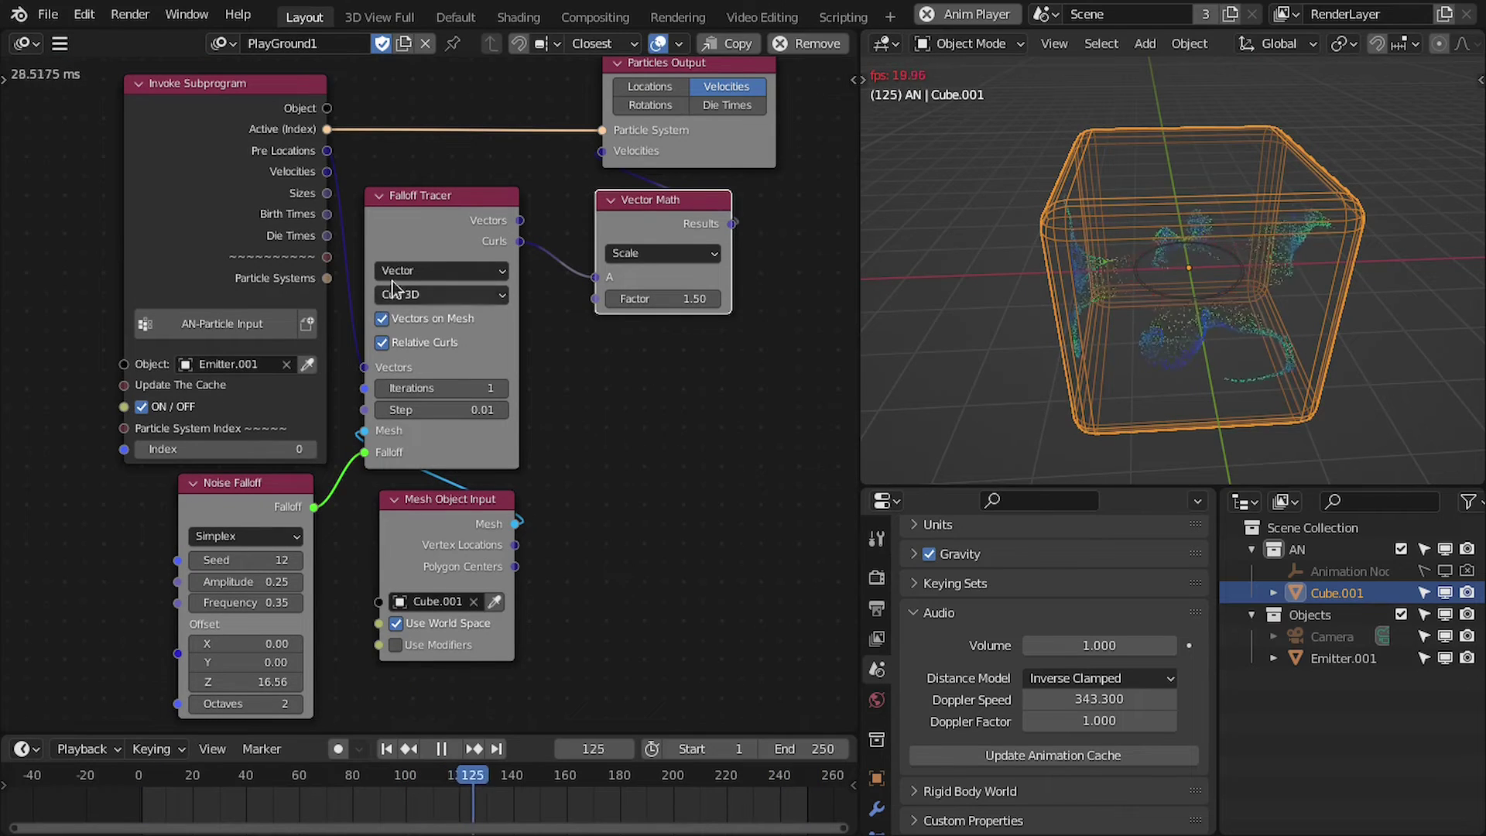
# Switch the Falloff Tracer's mode to Gradient 3D and examine the particle motion around the cube
pyautogui.click(415, 295)
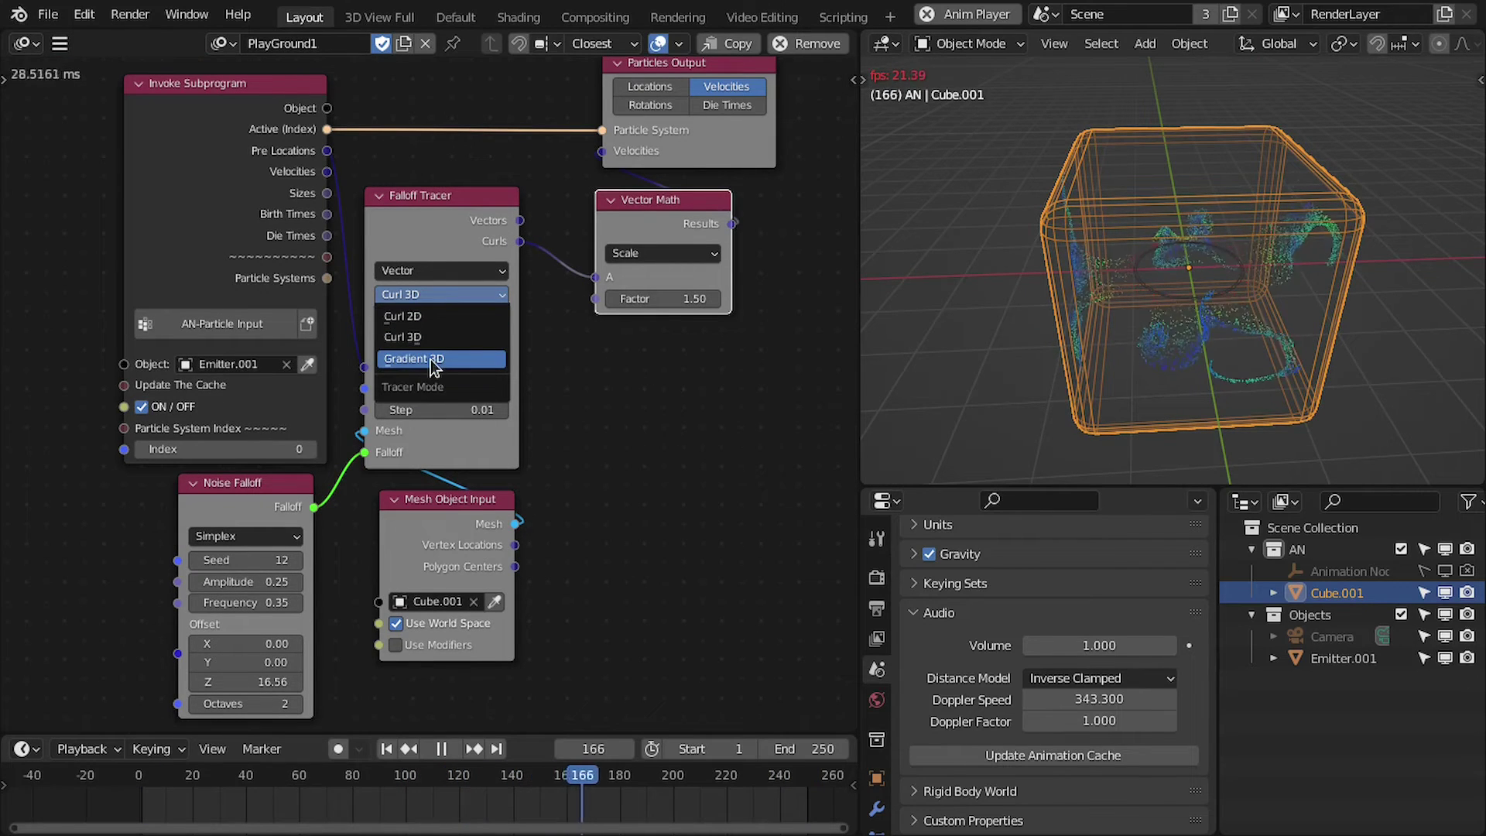
pyautogui.click(431, 359)
pyautogui.moveTo(1138, 333); pyautogui.dragTo(1103, 386, button='middle')
pyautogui.scroll(1, 1066, 338)
pyautogui.moveTo(1066, 338); pyautogui.dragTo(1155, 321, button='middle')
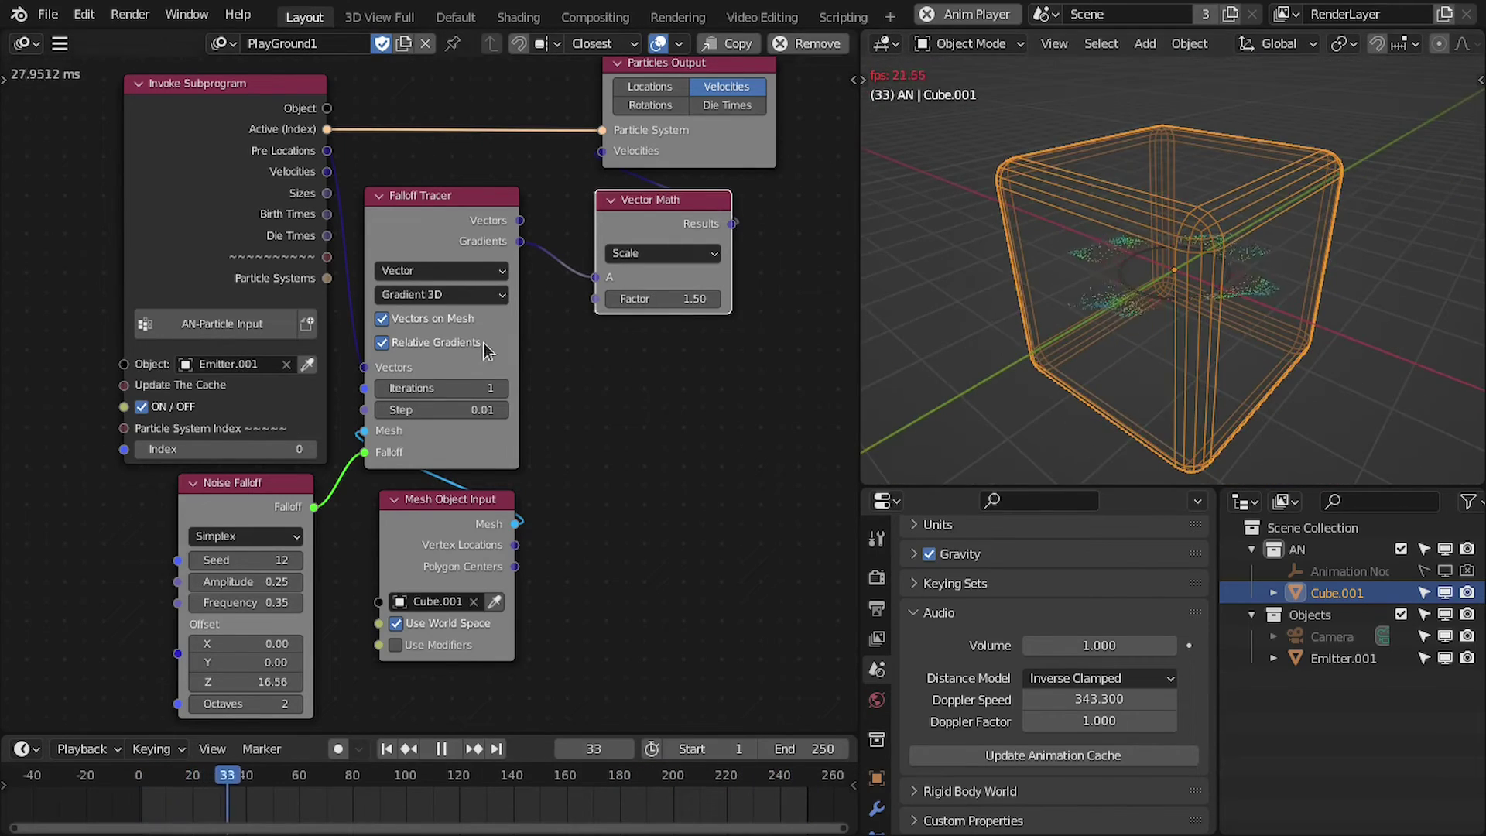
pyautogui.moveTo(1184, 271); pyautogui.dragTo(1238, 267, button='middle')
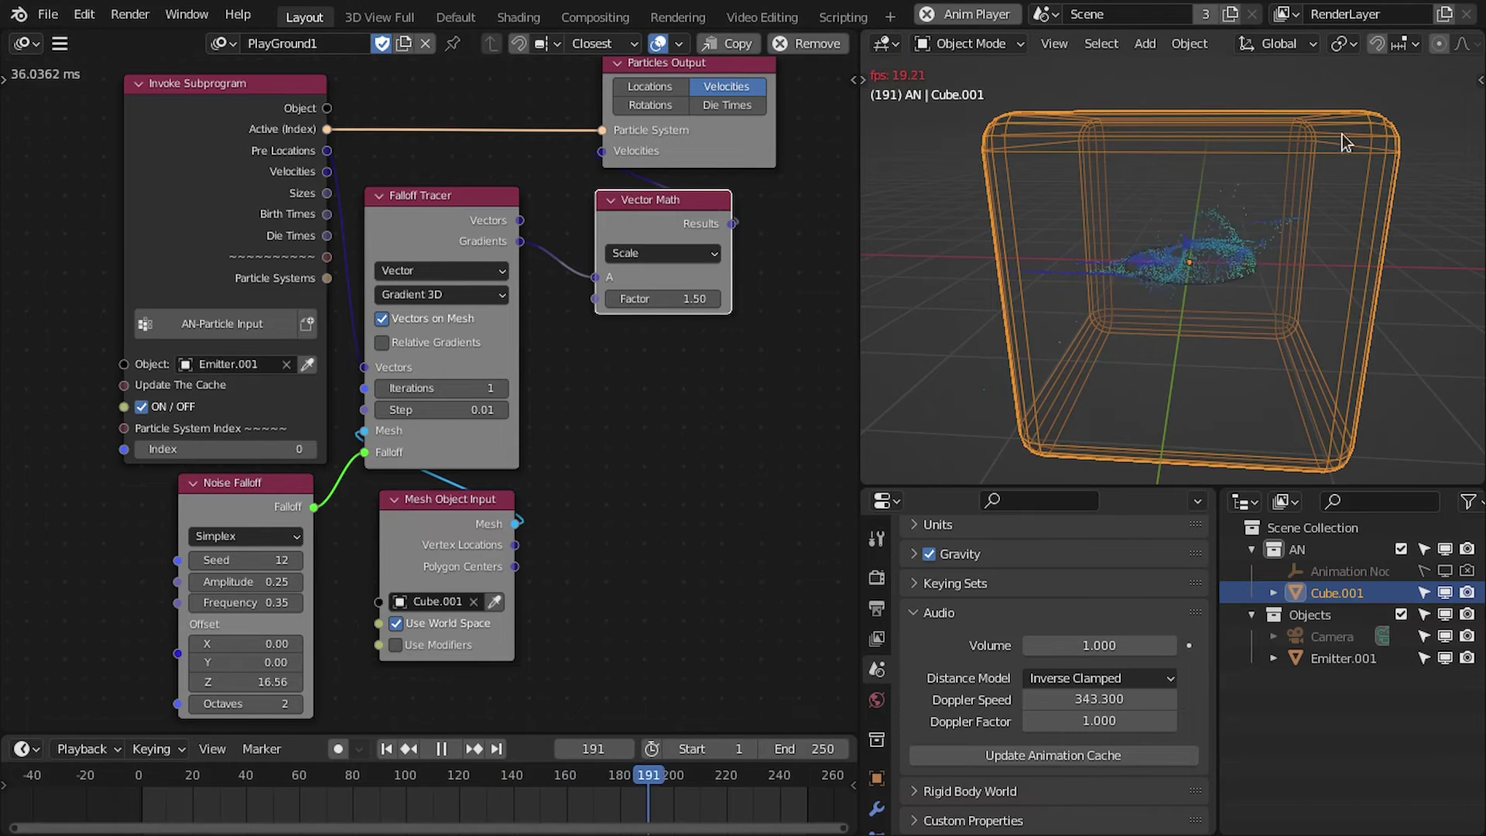
# Turn Relative Gradients back on and check how the particles move on the cube
pyautogui.moveTo(1342, 133); pyautogui.dragTo(1253, 202, button='middle')
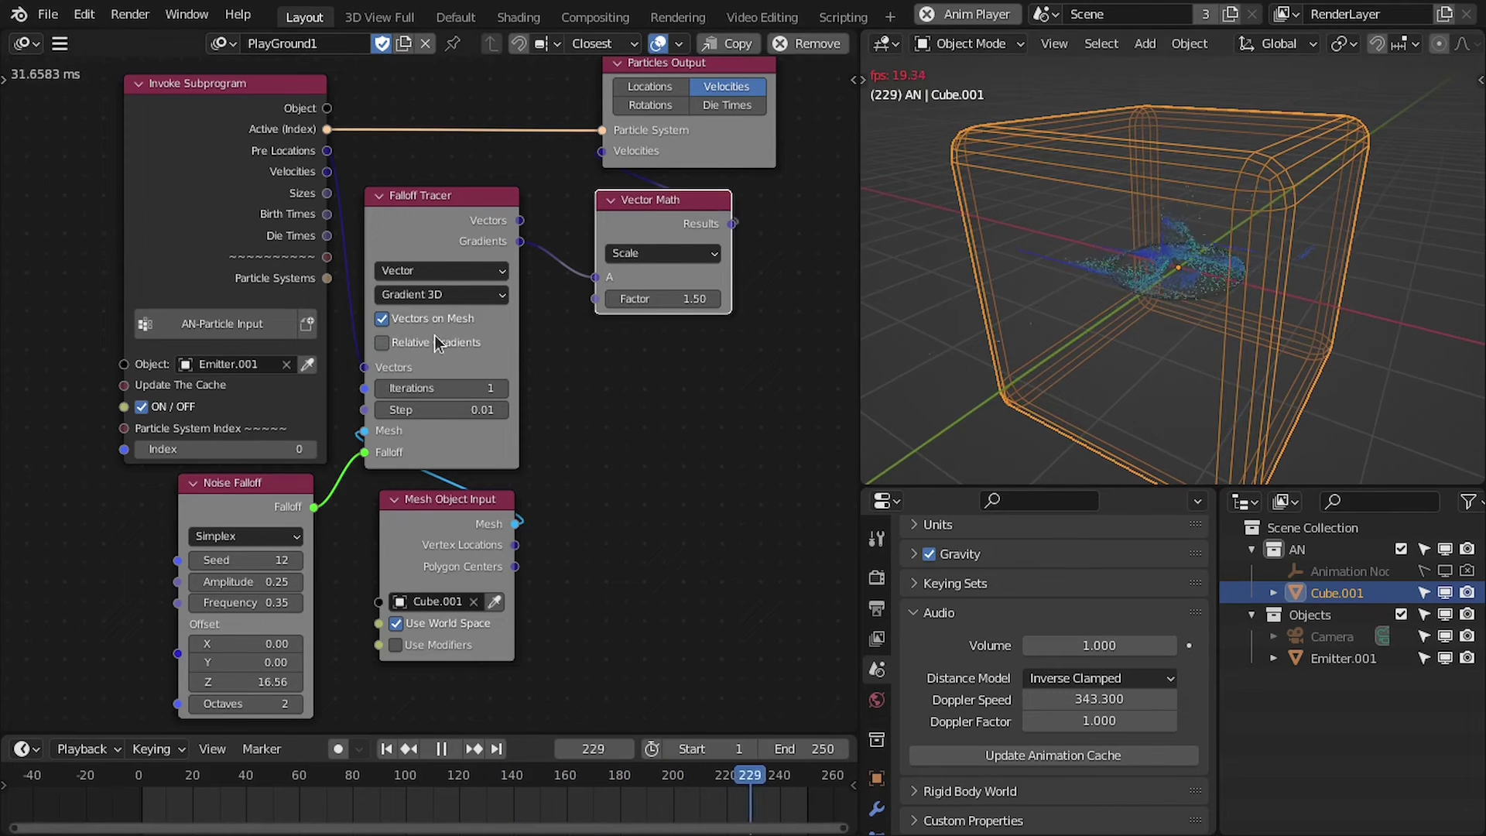
pyautogui.click(383, 342)
pyautogui.moveTo(1057, 300); pyautogui.dragTo(1134, 288, button='middle')
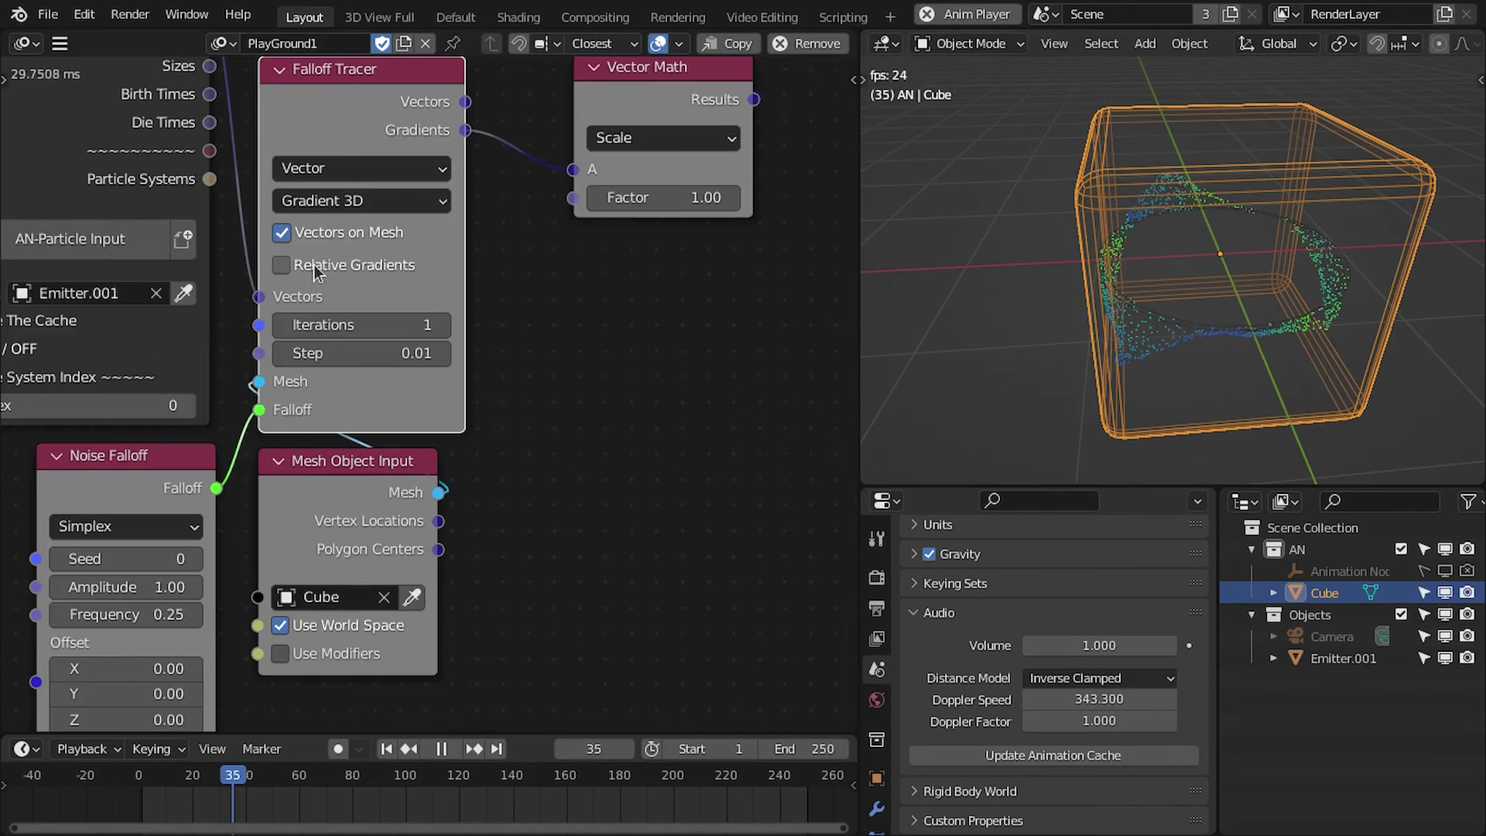
# Delete the cube from the scene and view the particles from the top
pyautogui.scroll(-3, 592, 238)
pyautogui.scroll(3, 592, 238)
pyautogui.moveTo(1129, 278); pyautogui.dragTo(1165, 258, button='middle')
pyautogui.press('x')
pyautogui.click(1224, 190)
pyautogui.press('KP_7')
pyautogui.scroll(2, 1157, 282)
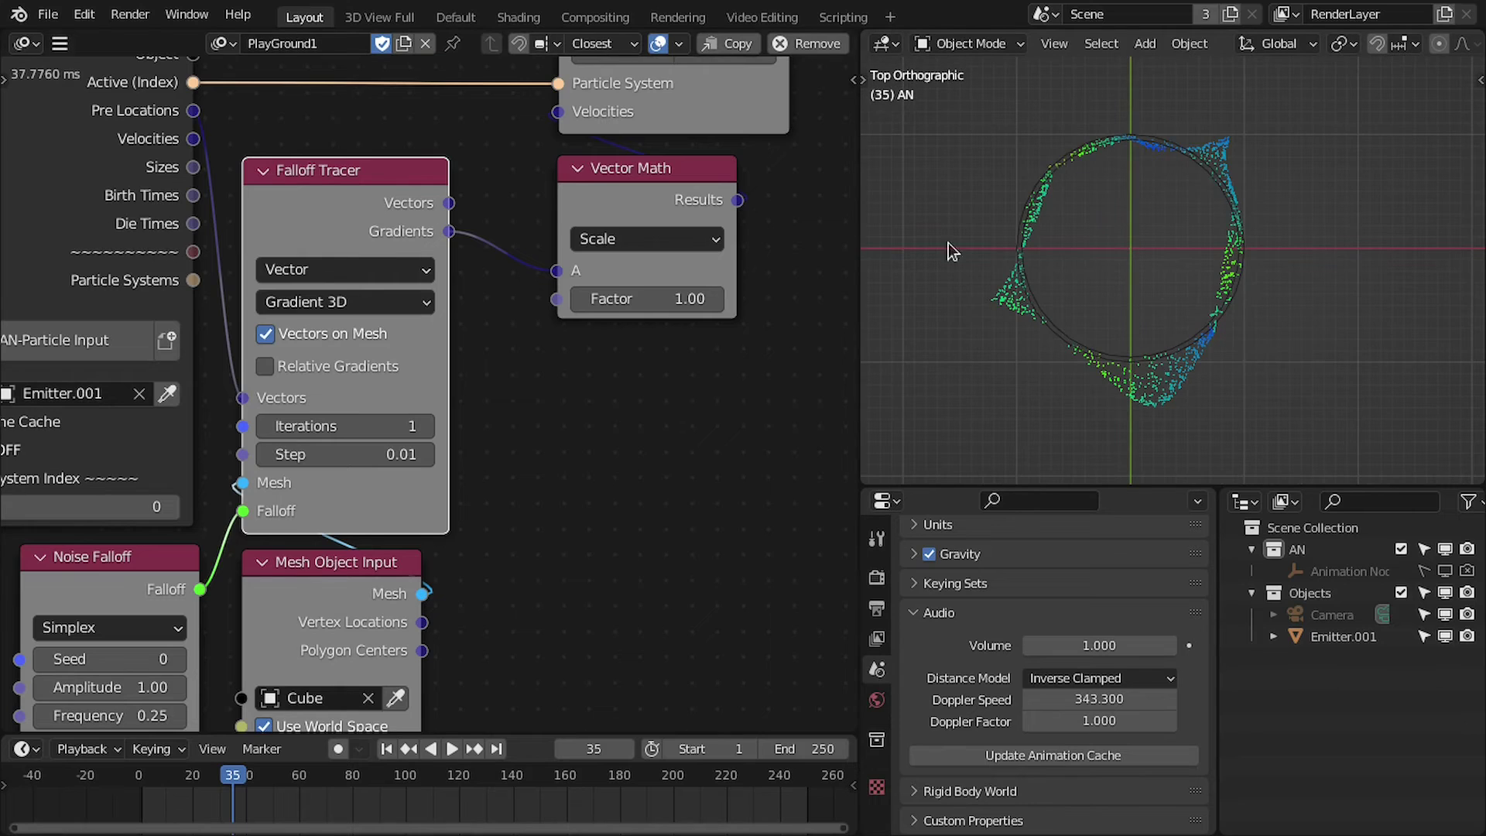
# Set the Falloff Tracer's mode back to Curl 2D
pyautogui.scroll(-3, 526, 205)
pyautogui.press('Home')
pyautogui.click(408, 302)
pyautogui.click(395, 312)
pyautogui.click(390, 314)
pyautogui.click(390, 340)
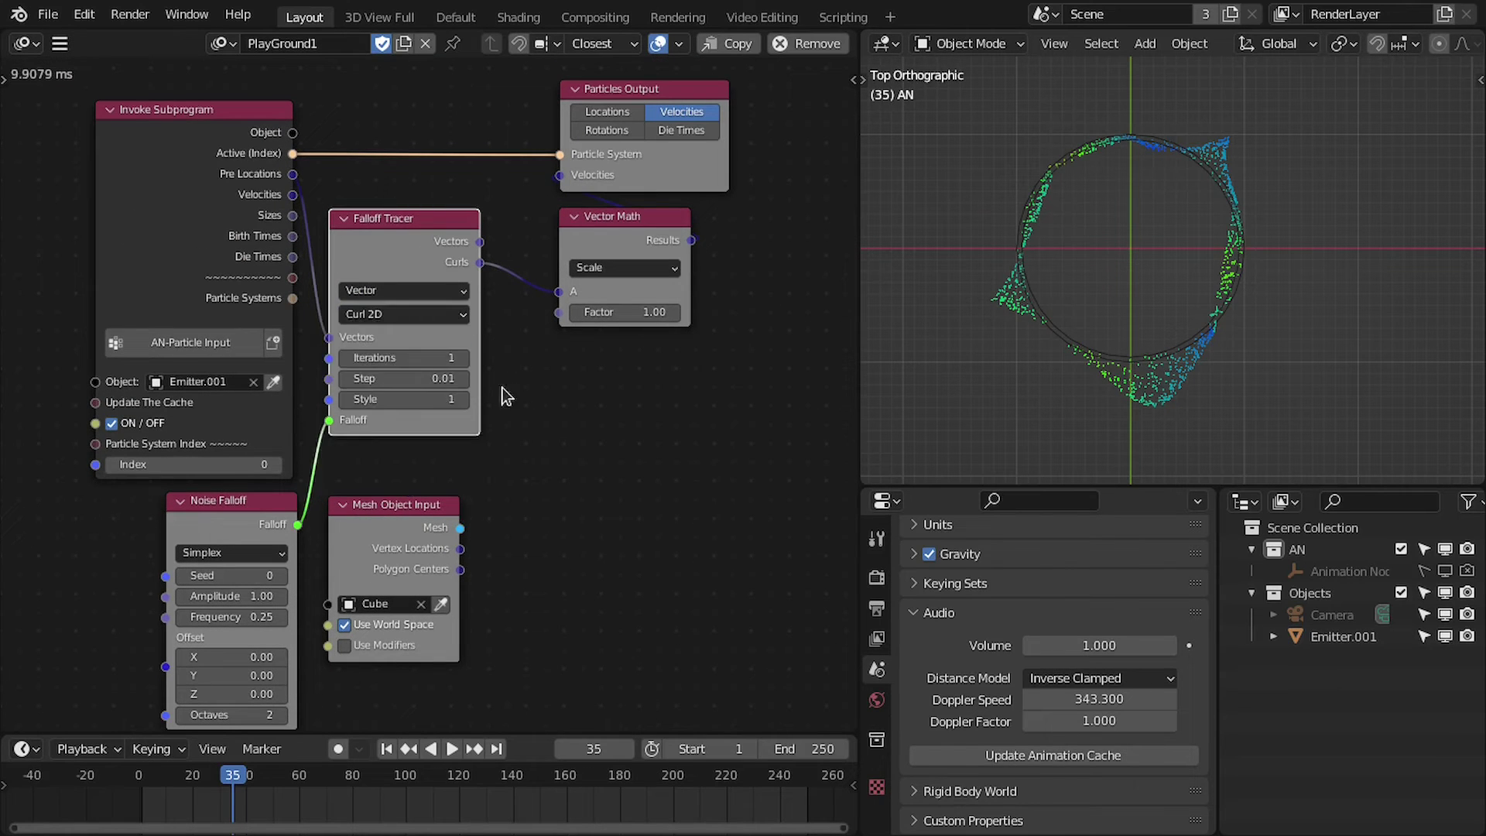
# Delete the Mesh Object Input node and play the animation briefly to check the 2D curl motion
pyautogui.scroll(2, 534, 403)
pyautogui.moveTo(480, 470); pyautogui.dragTo(508, 413, button='middle')
pyautogui.press('x')
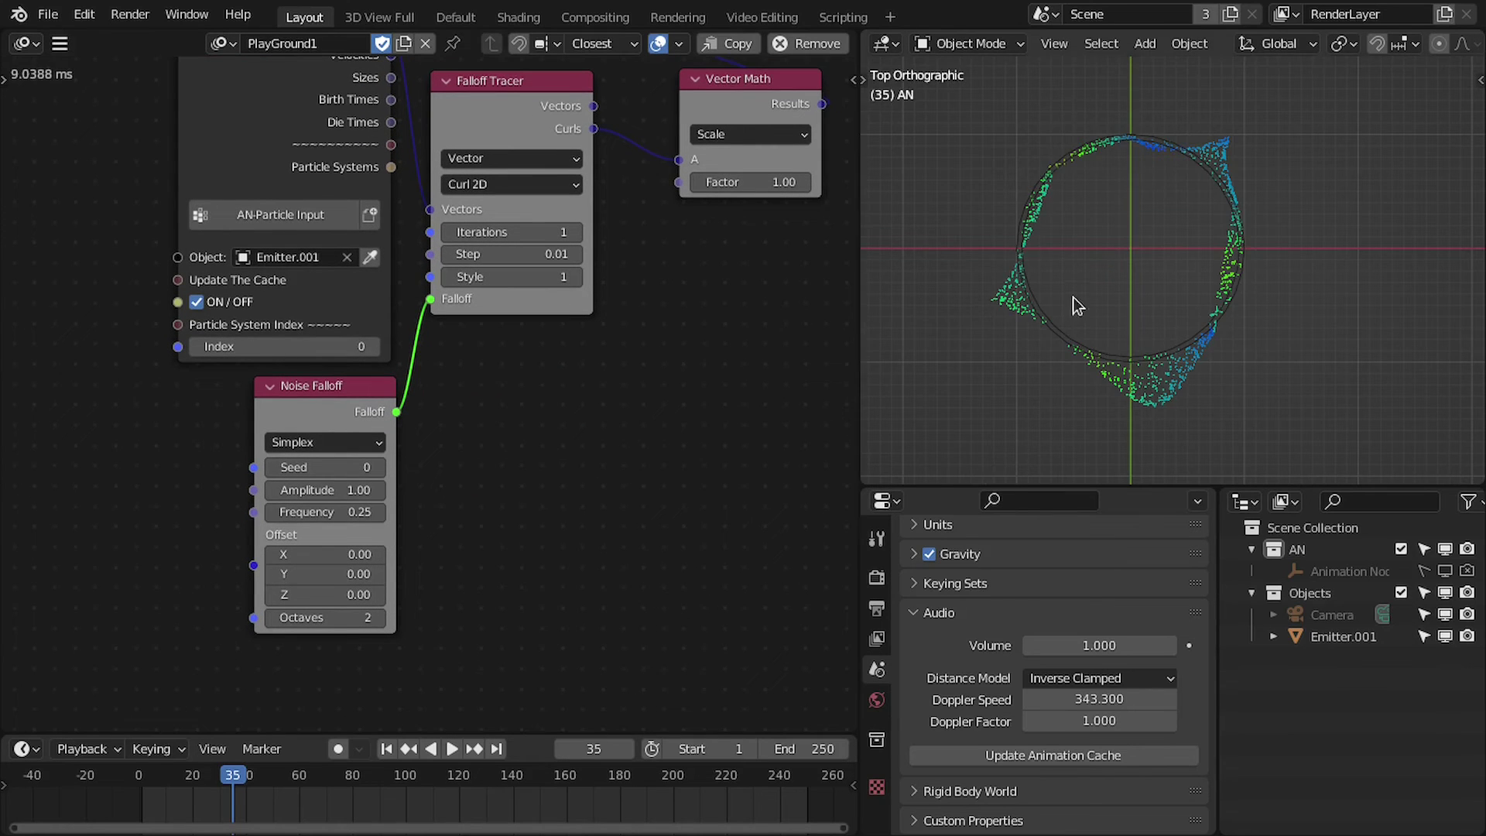
pyautogui.press('space')
pyautogui.scroll(2, 1141, 302)
pyautogui.press('space')
# Delete the Noise Falloff node and add a Distribute Matrices node set to Circle mode in its place
pyautogui.moveTo(450, 408); pyautogui.dragTo(509, 390, button='middle')
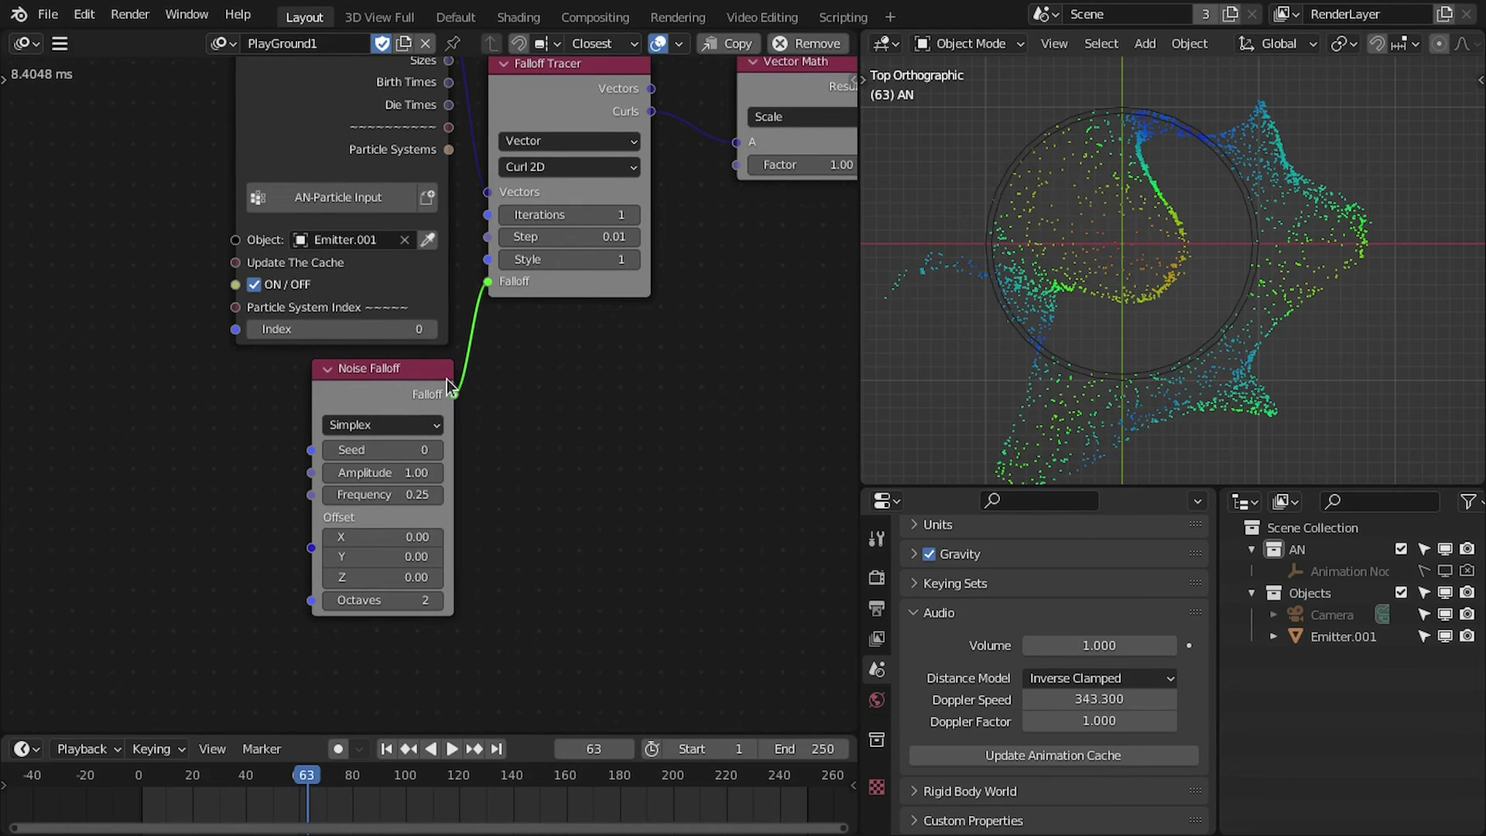
pyautogui.press('x')
pyautogui.hotkey('shift', 'a')
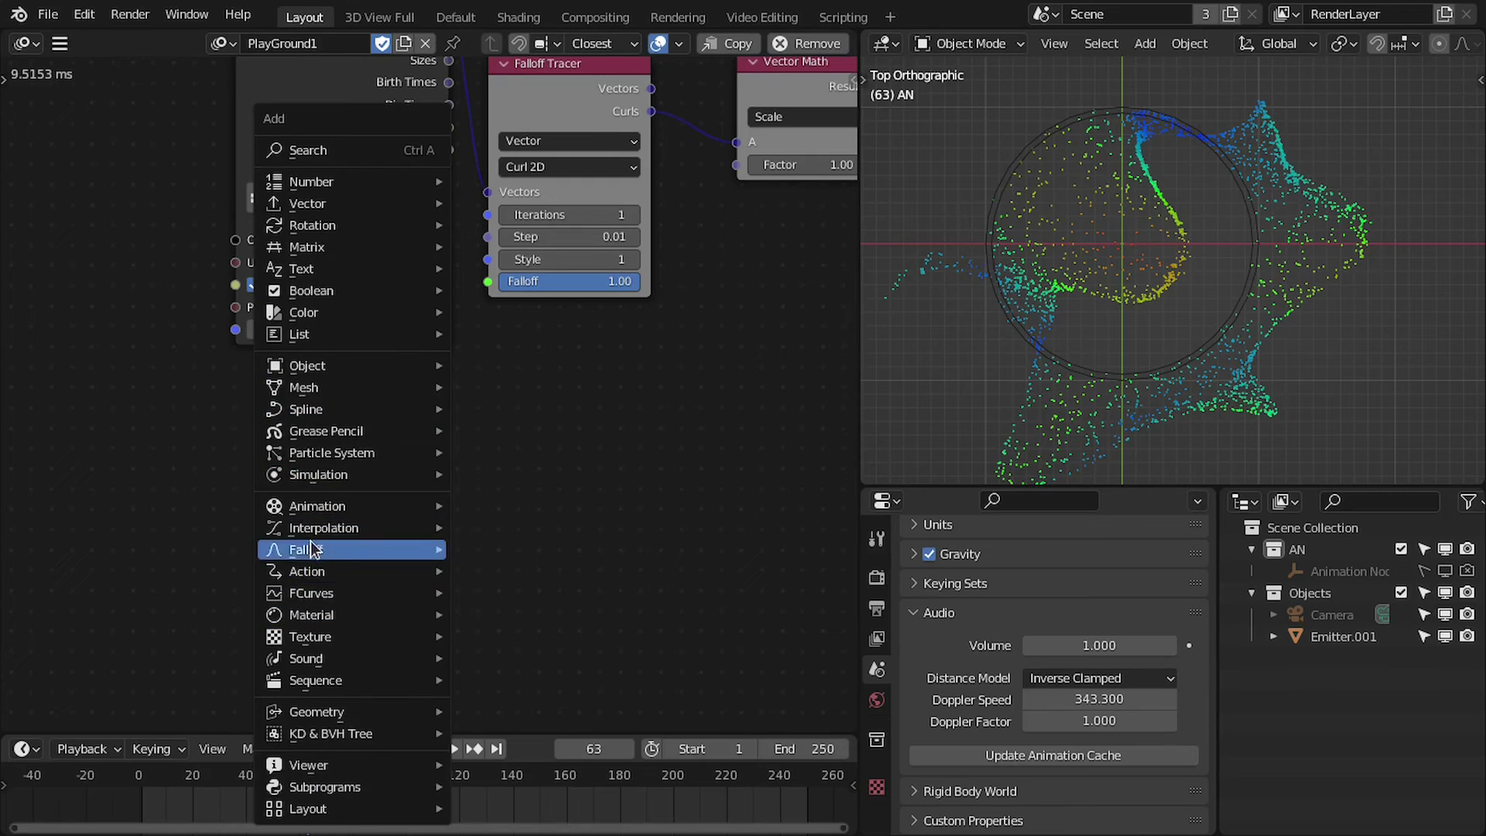
pyautogui.click(345, 155)
pyautogui.write('distr')
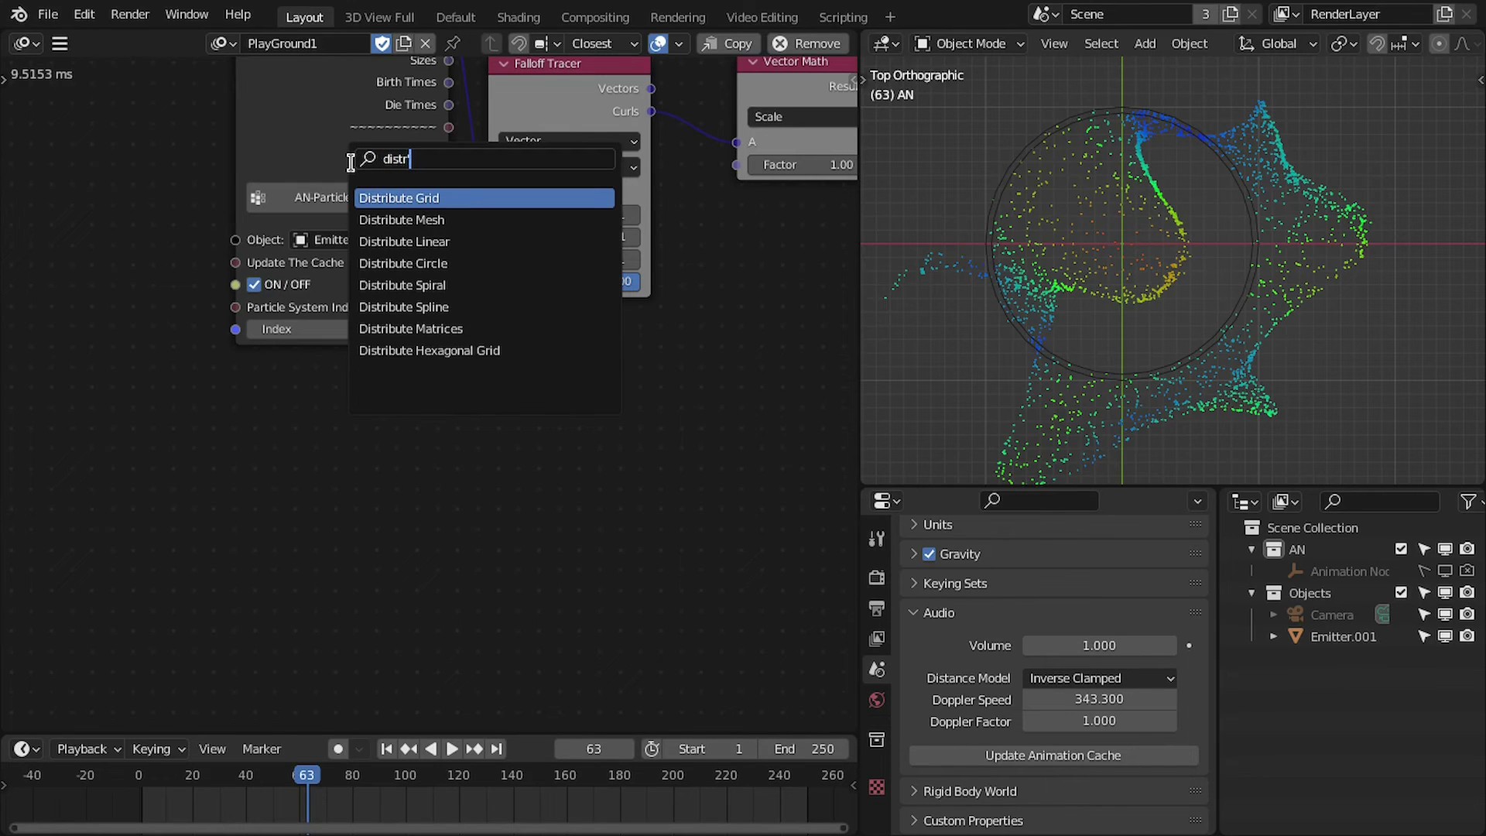
pyautogui.click(410, 328)
pyautogui.click(386, 421)
pyautogui.click(359, 470)
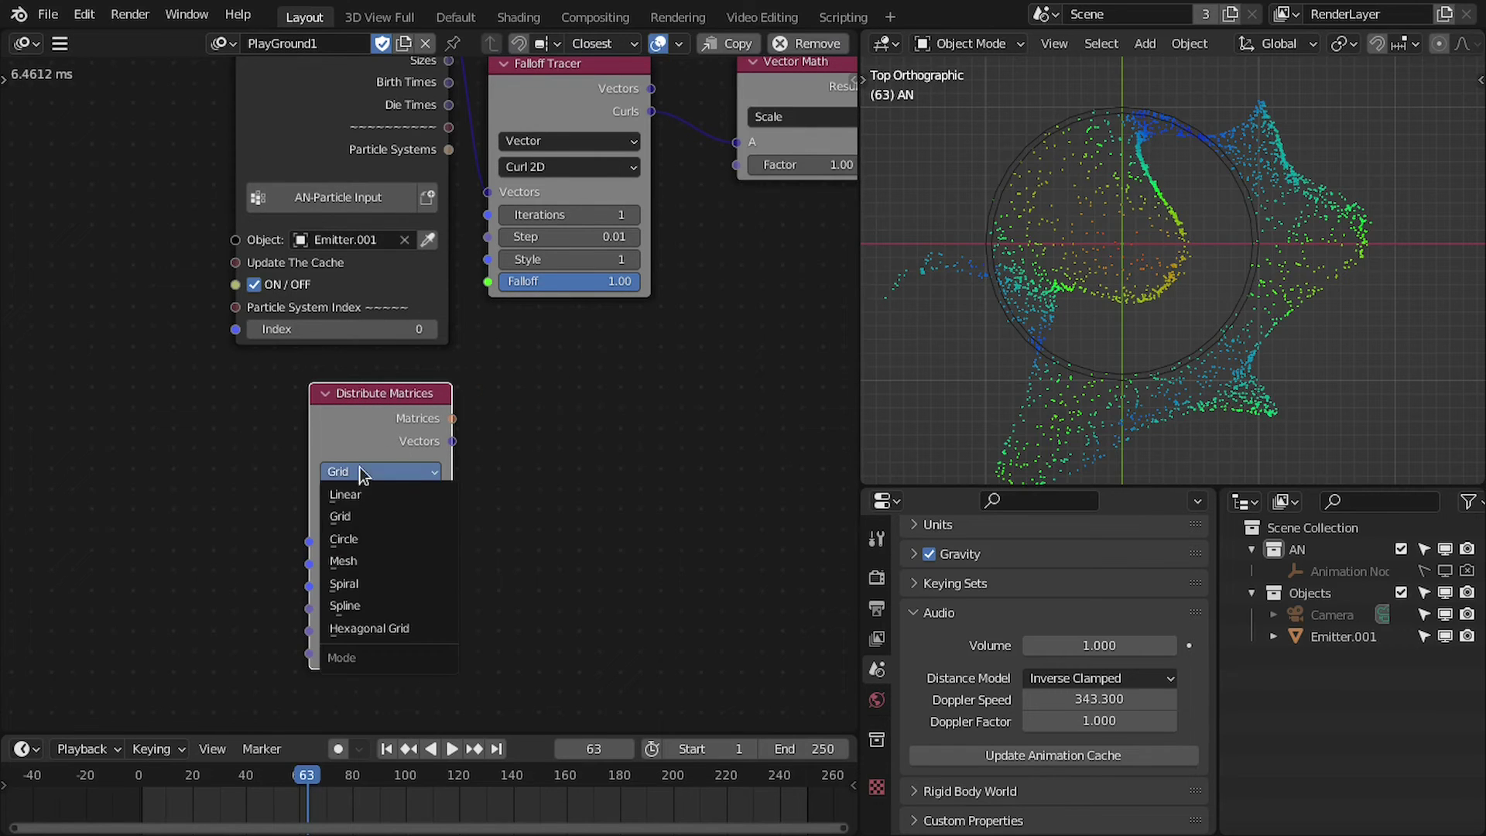
pyautogui.click(367, 534)
# Add a 3D Viewer node beside the Distribute Matrices node
pyautogui.scroll(1, 518, 434)
pyautogui.hotkey('shift', 'a')
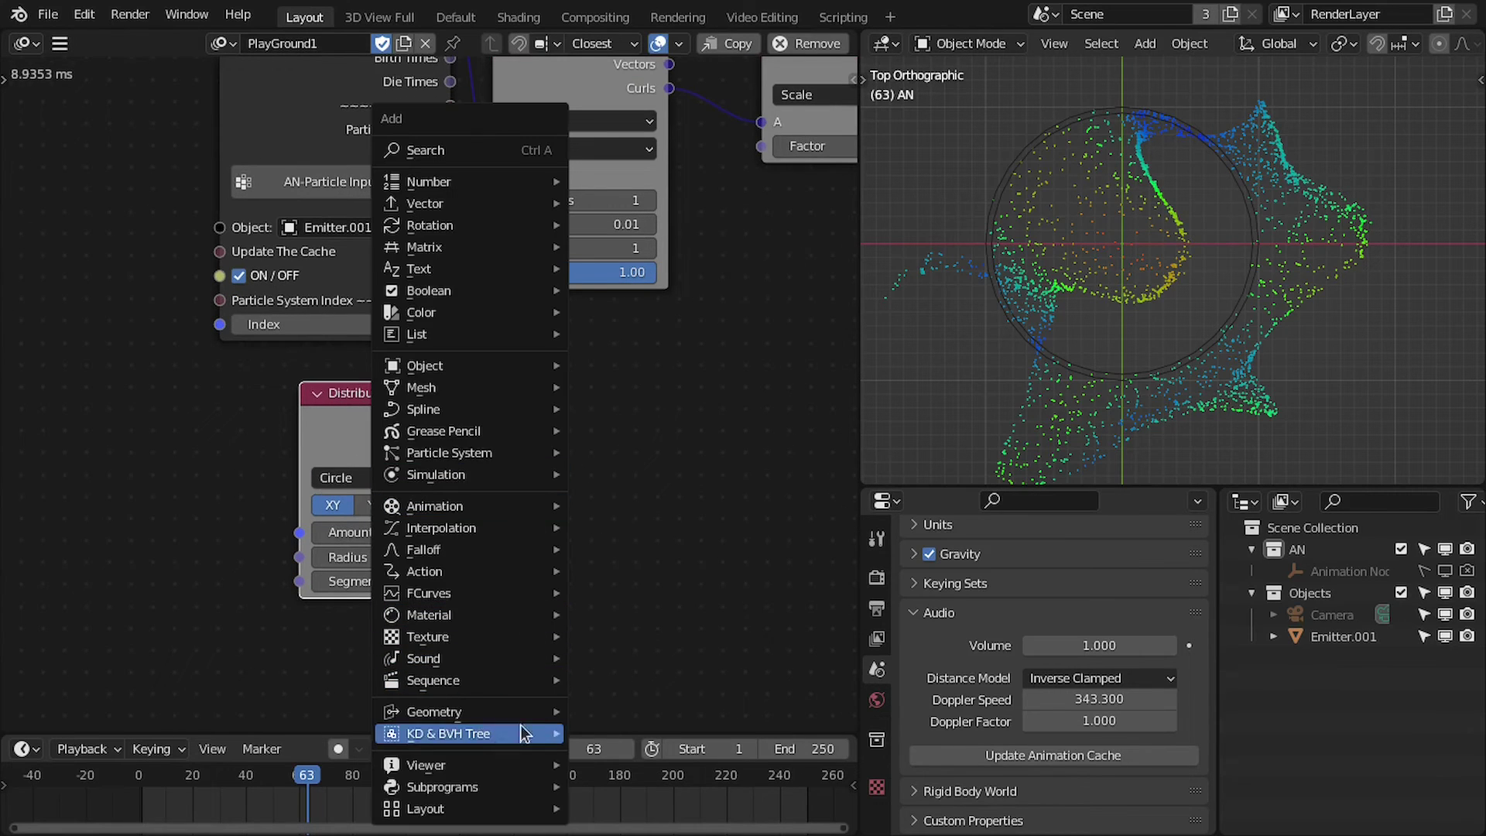
pyautogui.moveTo(422, 764)
pyautogui.click(656, 700)
pyautogui.click(607, 523)
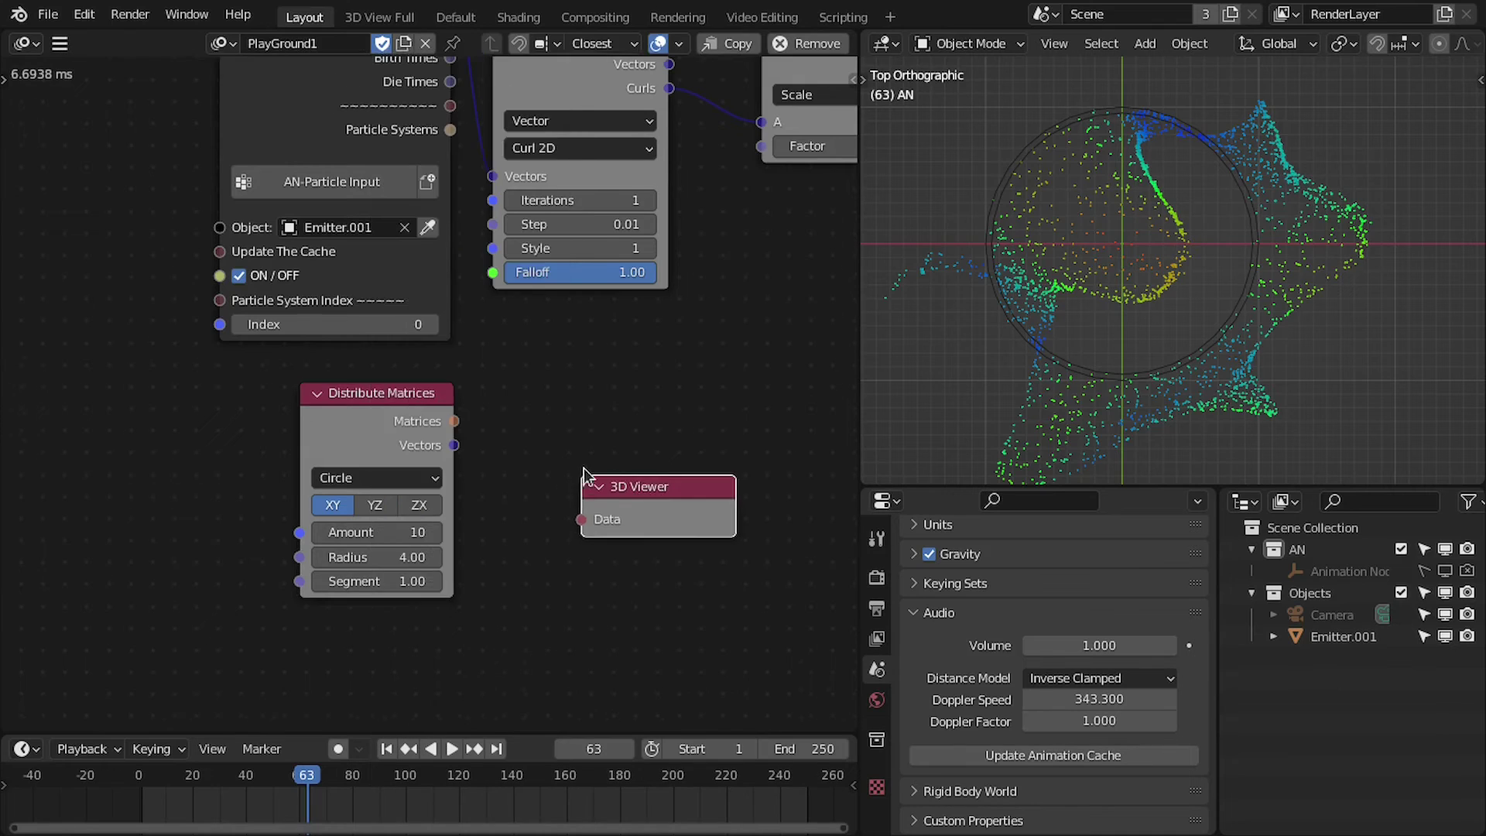
# Feed the Distribute Matrices Vectors into the 3D Viewer at width 5 and set the circle's radius to 1
pyautogui.scroll(2, 500, 457)
pyautogui.moveTo(461, 458); pyautogui.dragTo(601, 529)
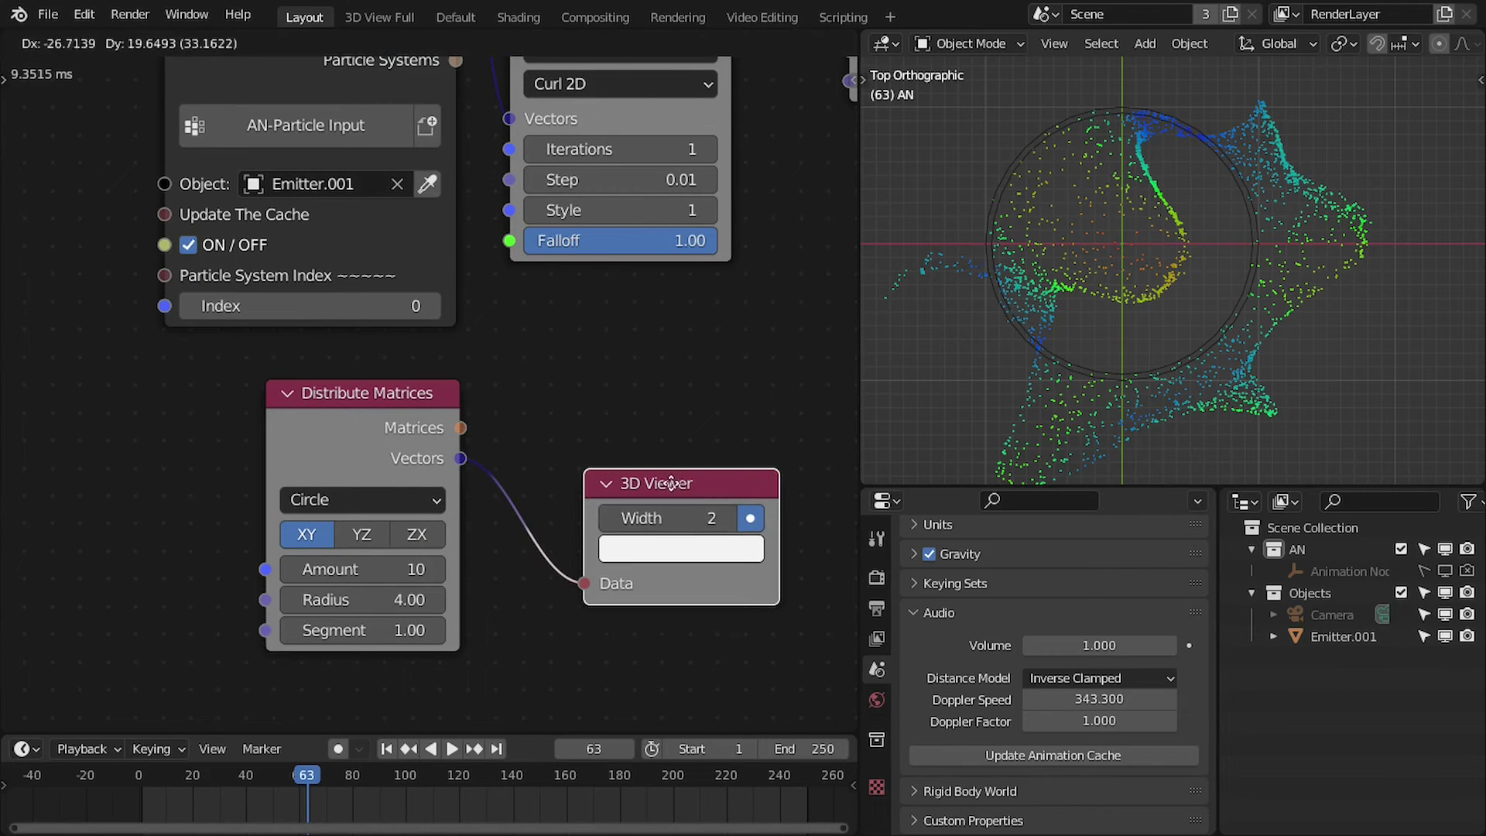
pyautogui.scroll(-2, 1044, 295)
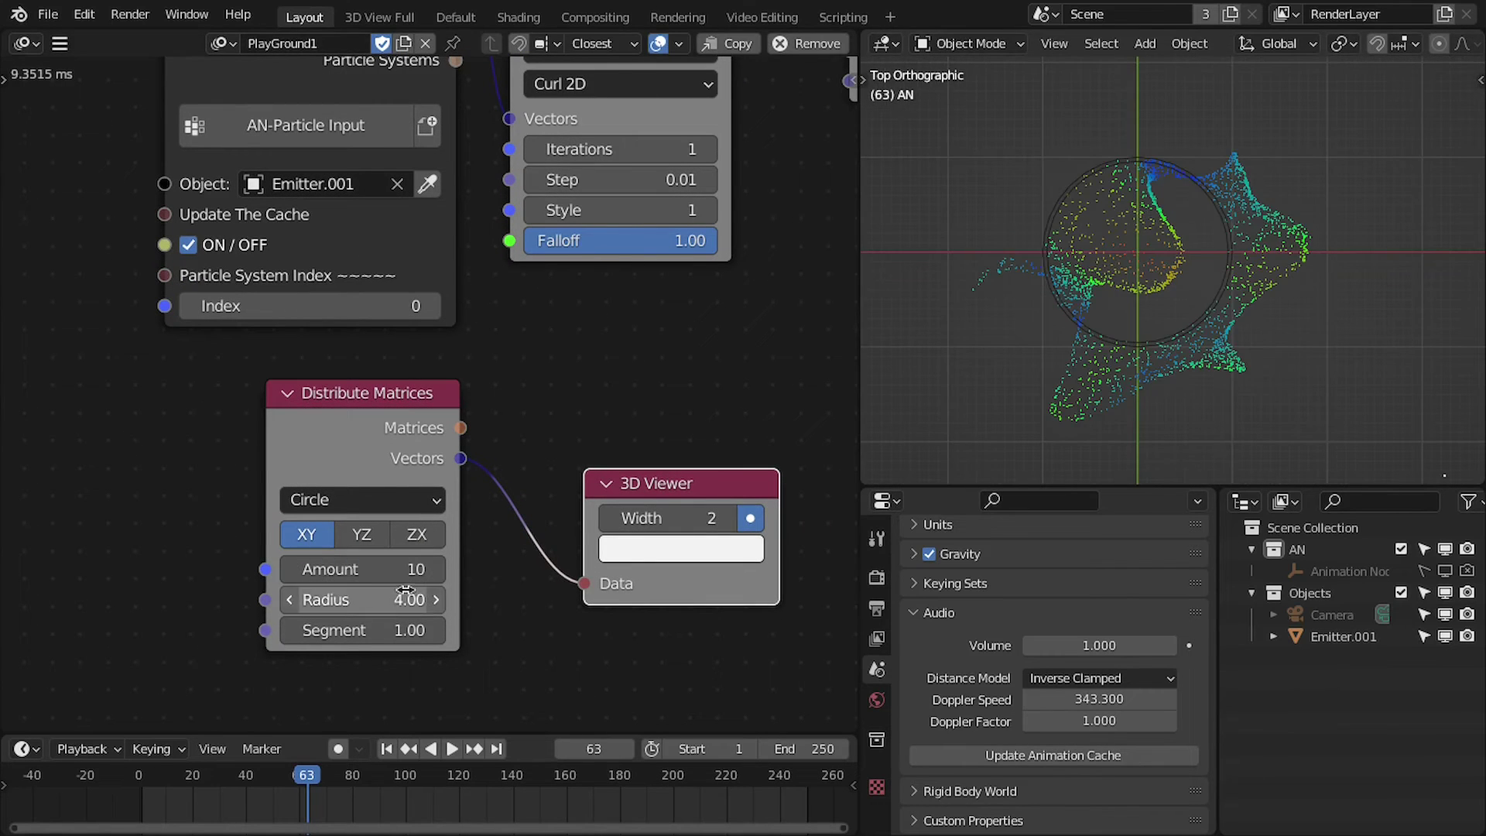
pyautogui.press('Return')
# Add a Point Distance Falloff with the circle's Vectors as Origins and connect its output to the Falloff Tracer's Falloff input
pyautogui.hotkey('shift', 'a')
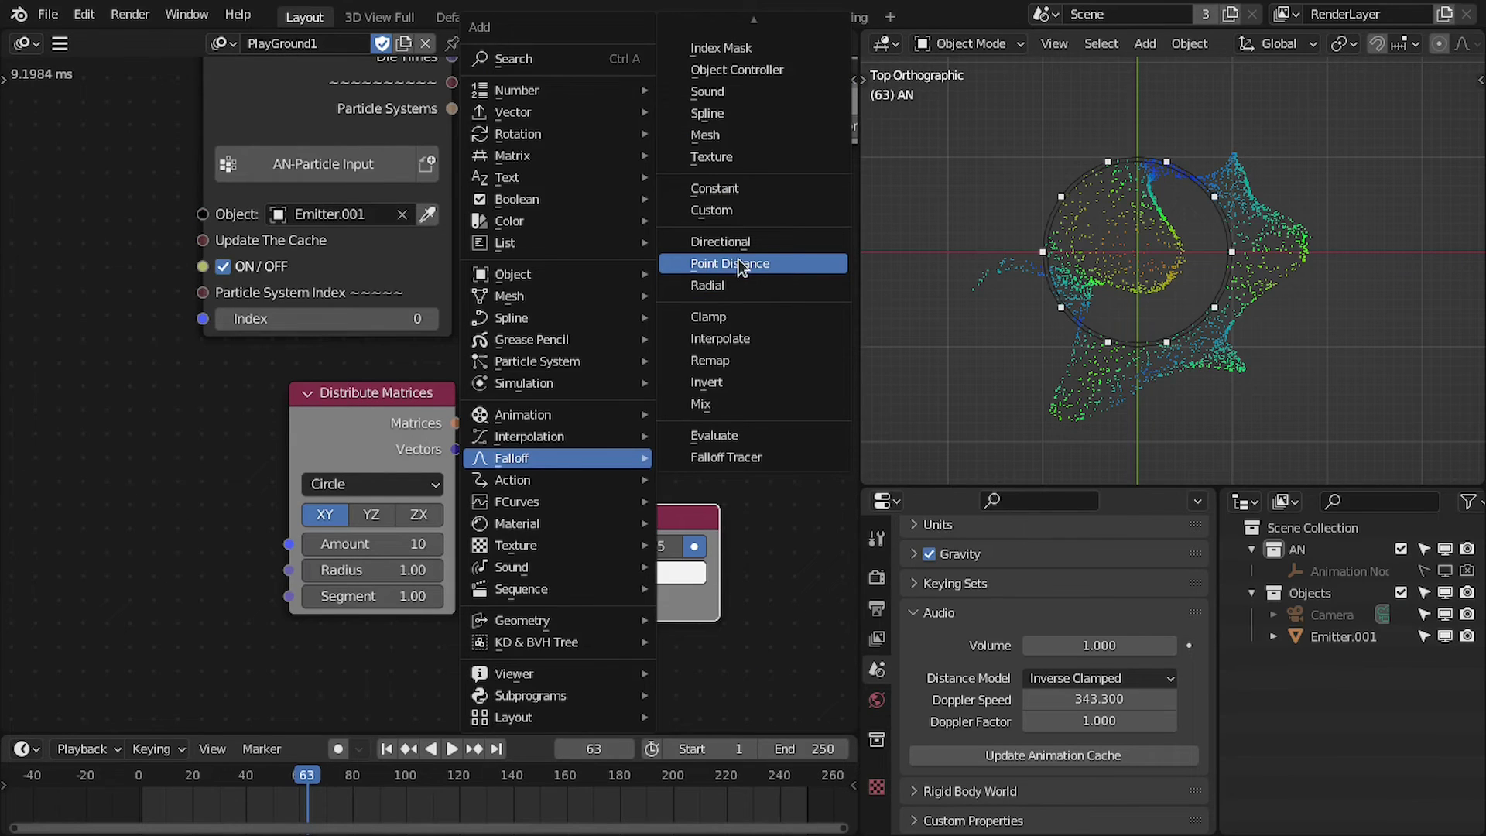
pyautogui.click(676, 302)
pyautogui.moveTo(457, 449); pyautogui.dragTo(571, 419)
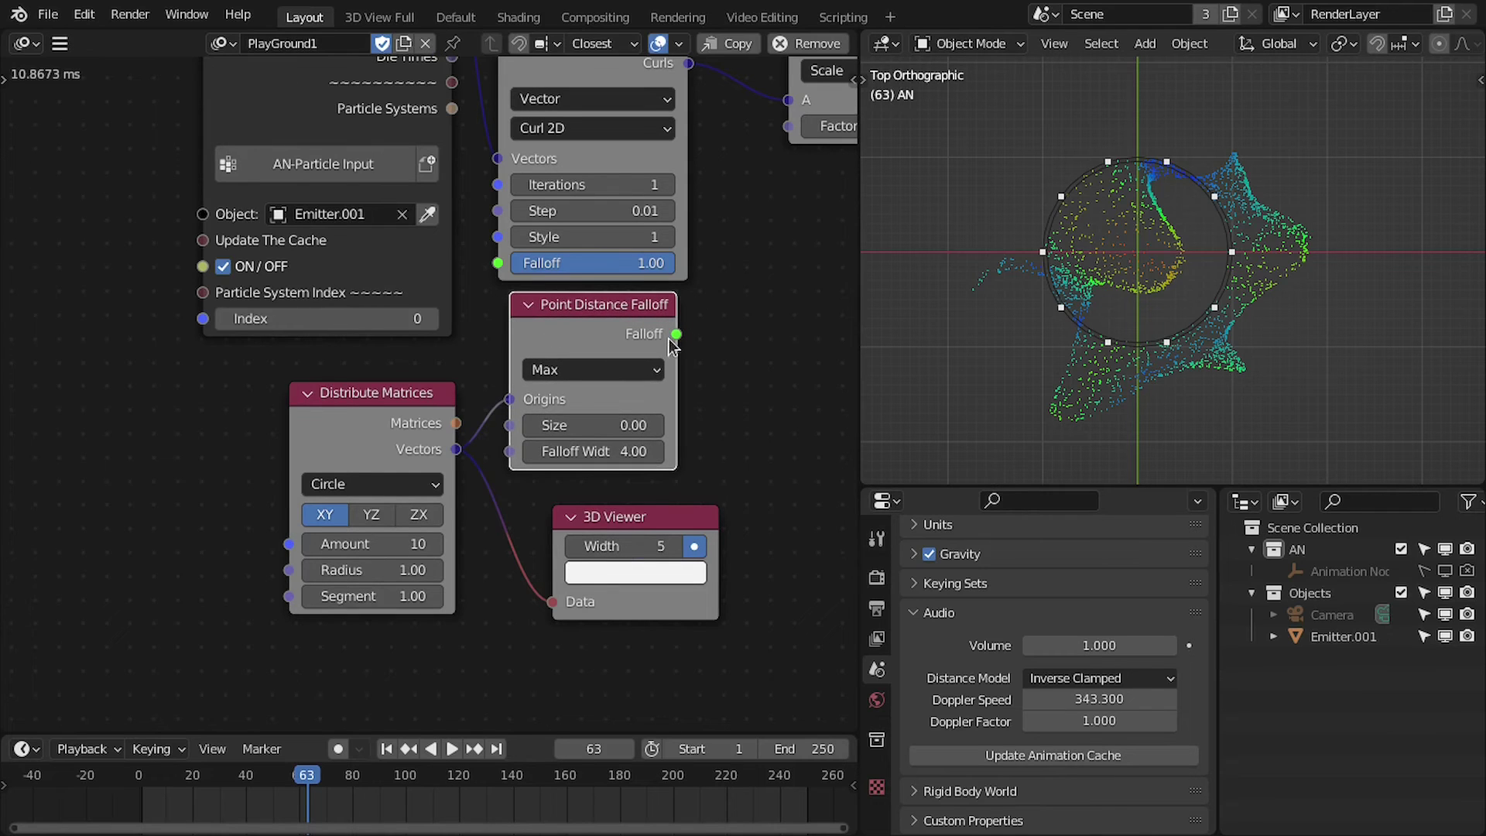
pyautogui.moveTo(585, 312); pyautogui.dragTo(564, 314)
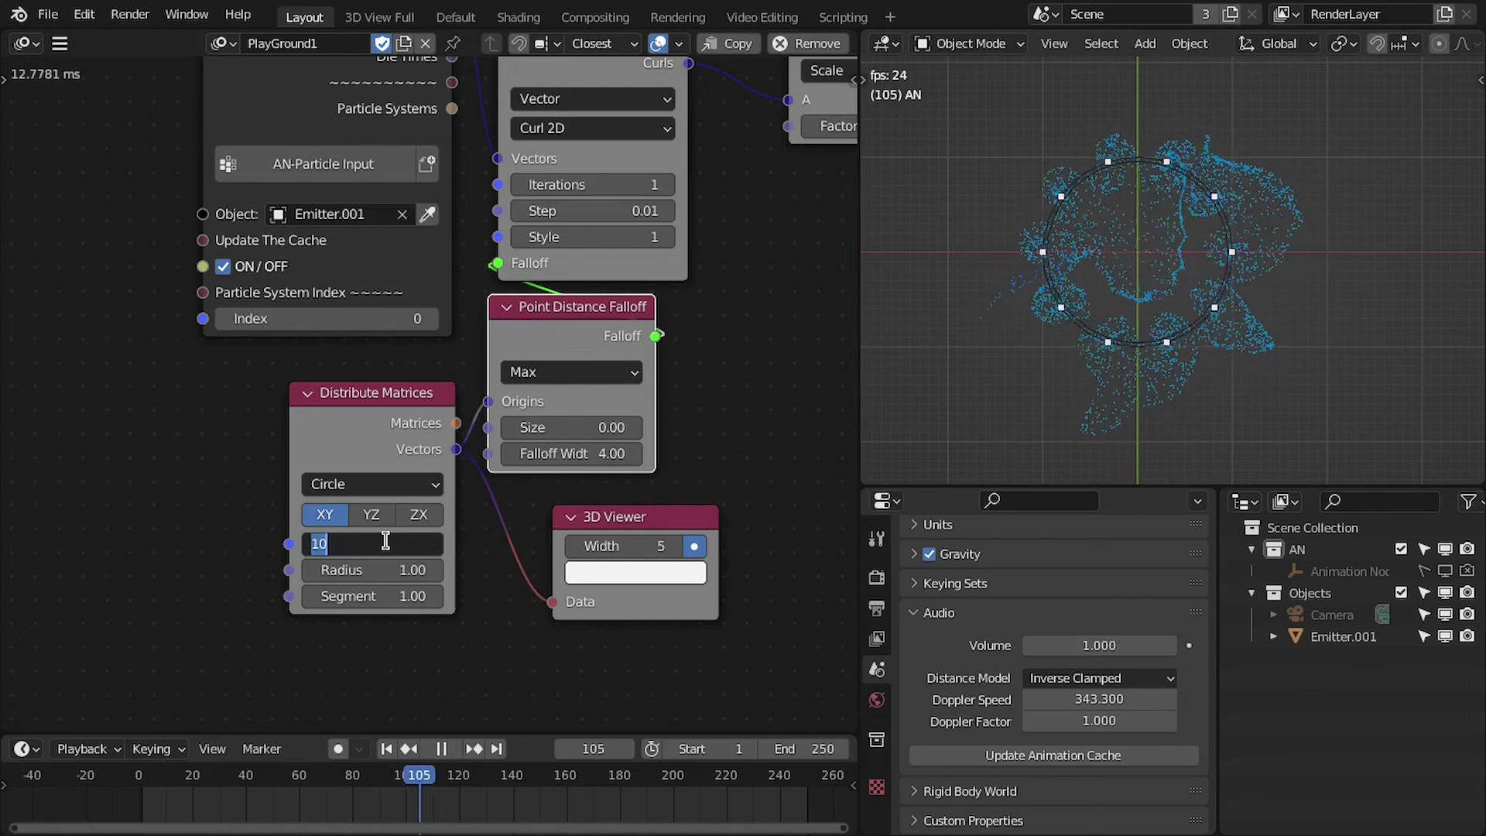
# Set the Distribute Matrices amount to 5 and the Vector Math scale factor to 1.5
pyautogui.scroll(-1, 479, 521)
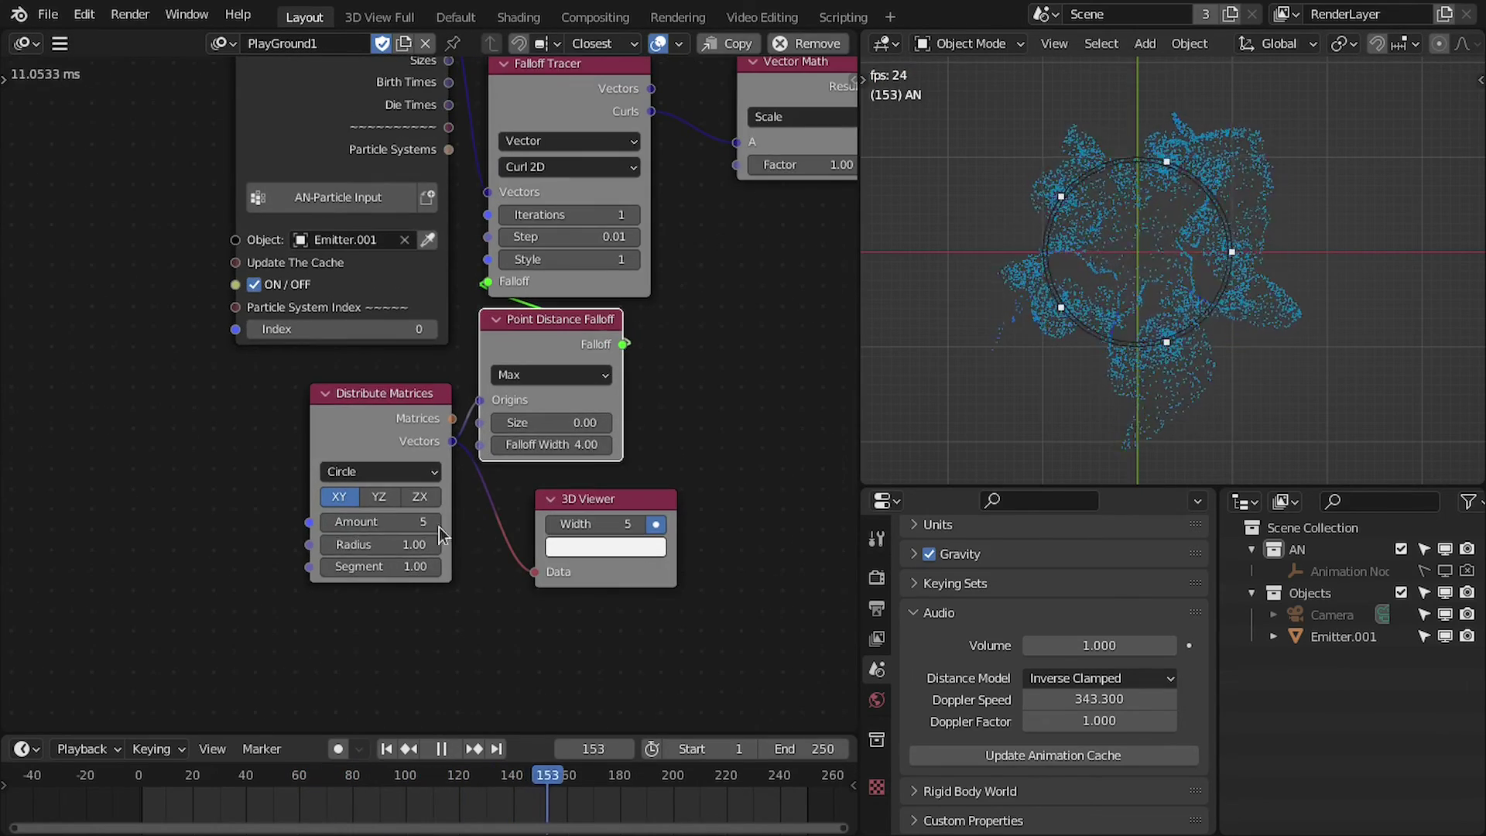
pyautogui.moveTo(714, 304); pyautogui.dragTo(622, 357, button='middle')
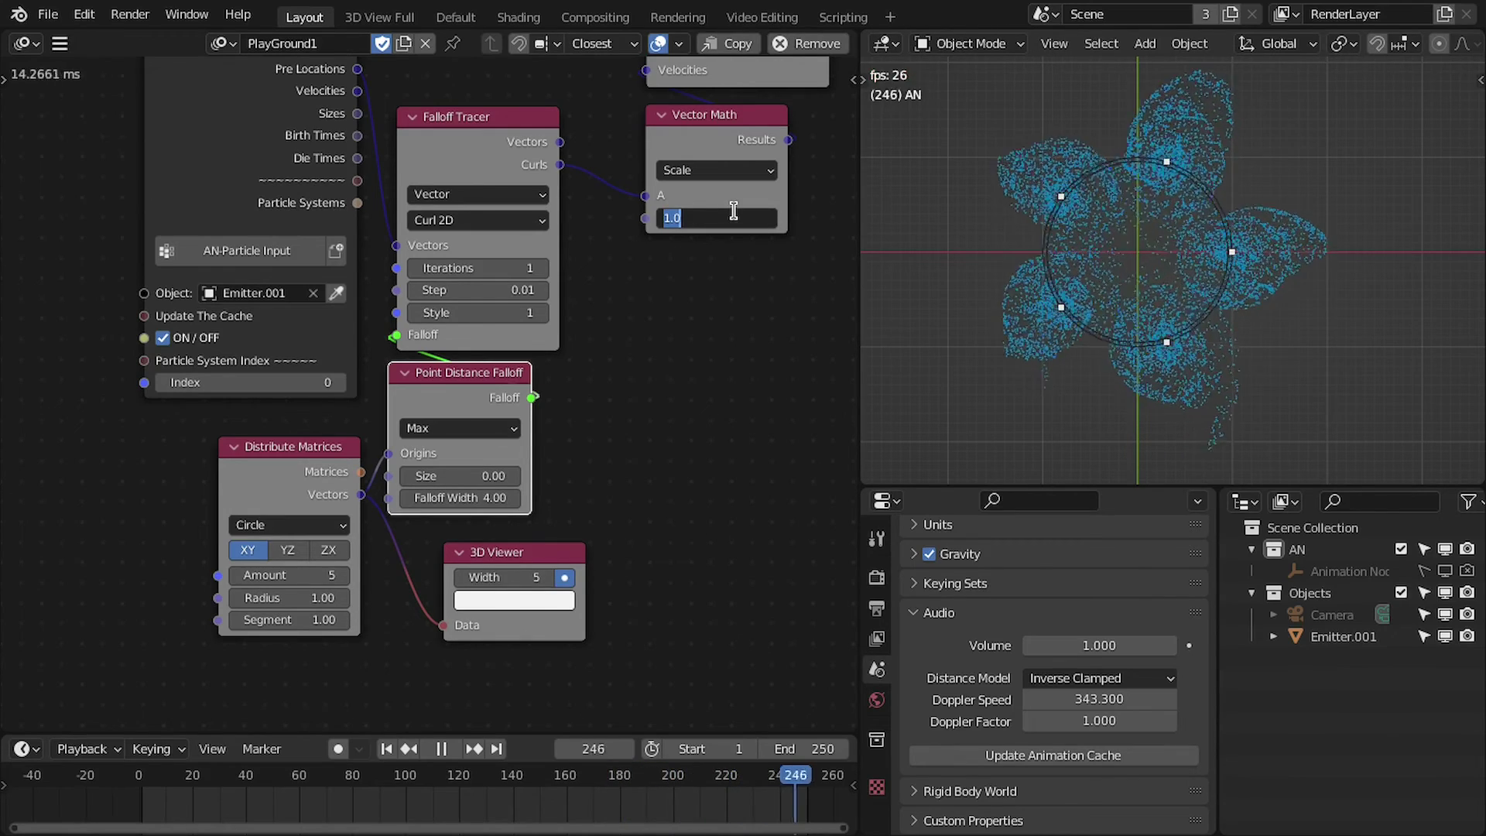
# Set the Point Distance Falloff's falloff width to 2.5 while the animation plays
pyautogui.click(470, 499)
pyautogui.write('2.5')
pyautogui.press('Return')
pyautogui.scroll(3, 1176, 272)
pyautogui.scroll(-1, 1167, 285)
pyautogui.moveTo(618, 472); pyautogui.dragTo(731, 468, button='middle')
pyautogui.scroll(1, 727, 468)
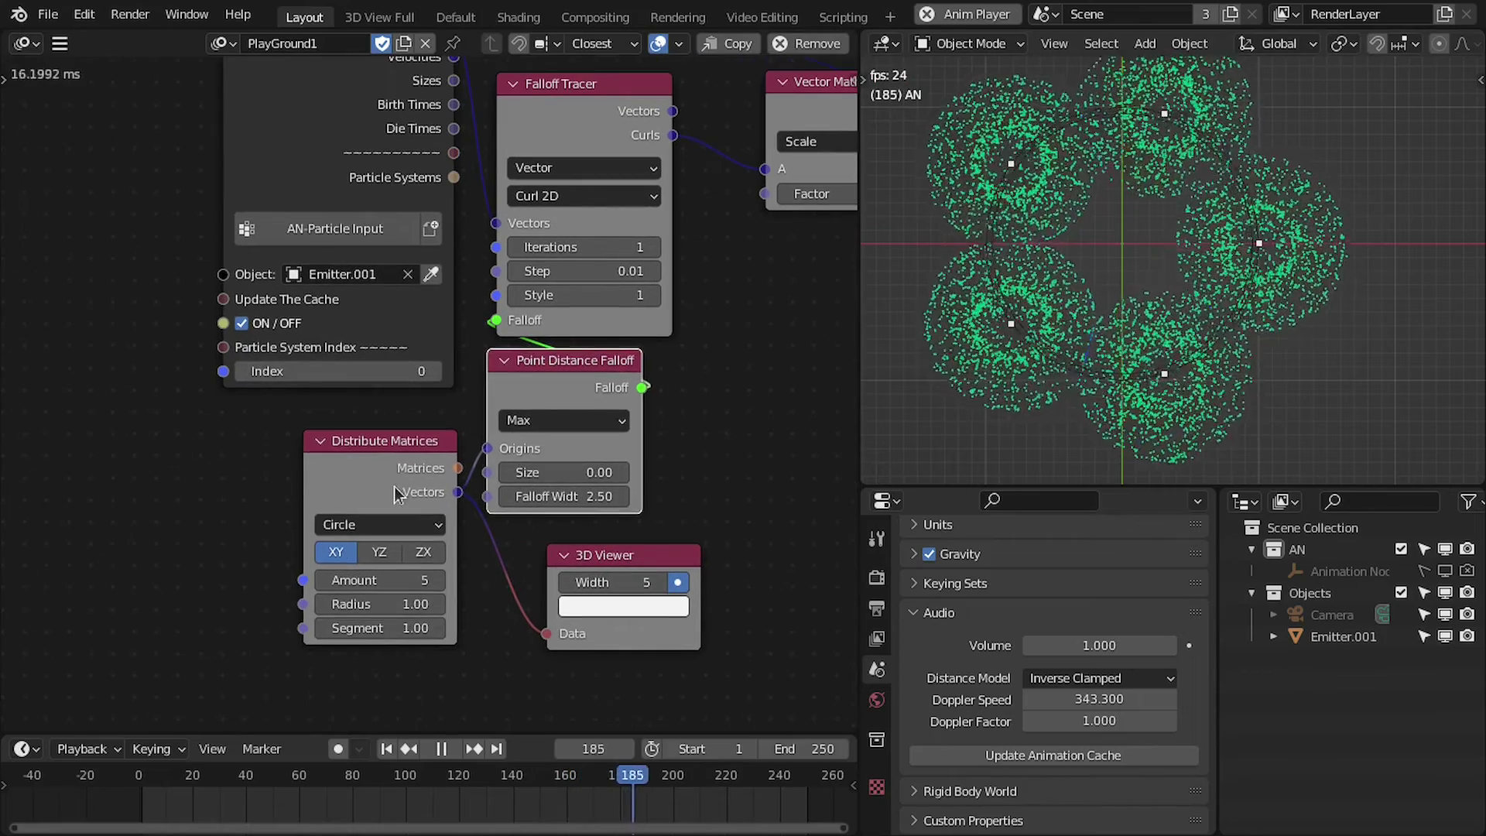
# Move the Distribute Matrices node slightly and, after trying 7 points, set its amount to 4
pyautogui.moveTo(393, 464); pyautogui.dragTo(368, 449)
pyautogui.click(415, 565)
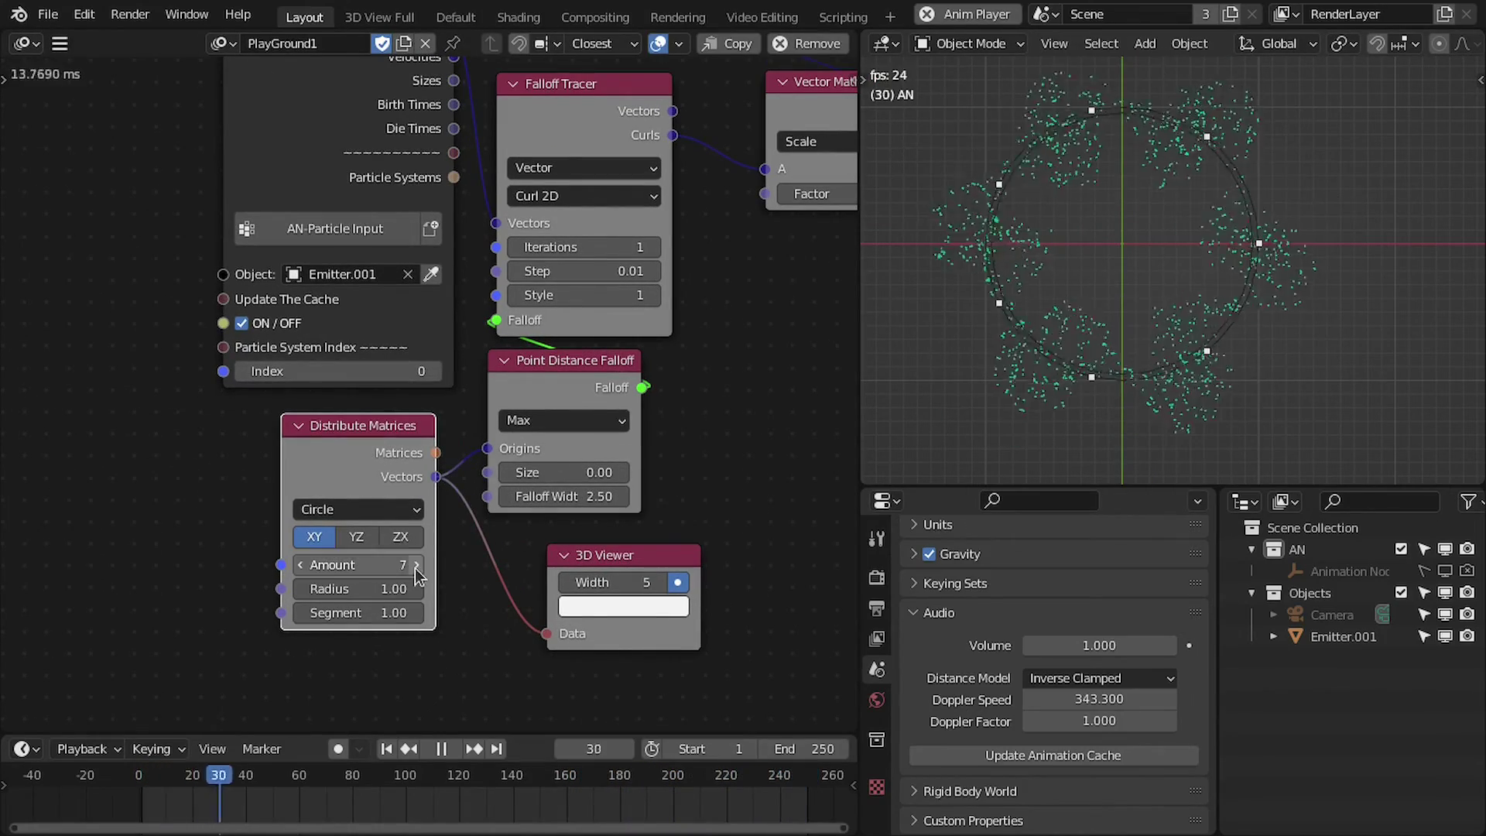
pyautogui.click(415, 566)
pyautogui.click(299, 566)
pyautogui.click(299, 566)
pyautogui.click(299, 566)
pyautogui.click(300, 566)
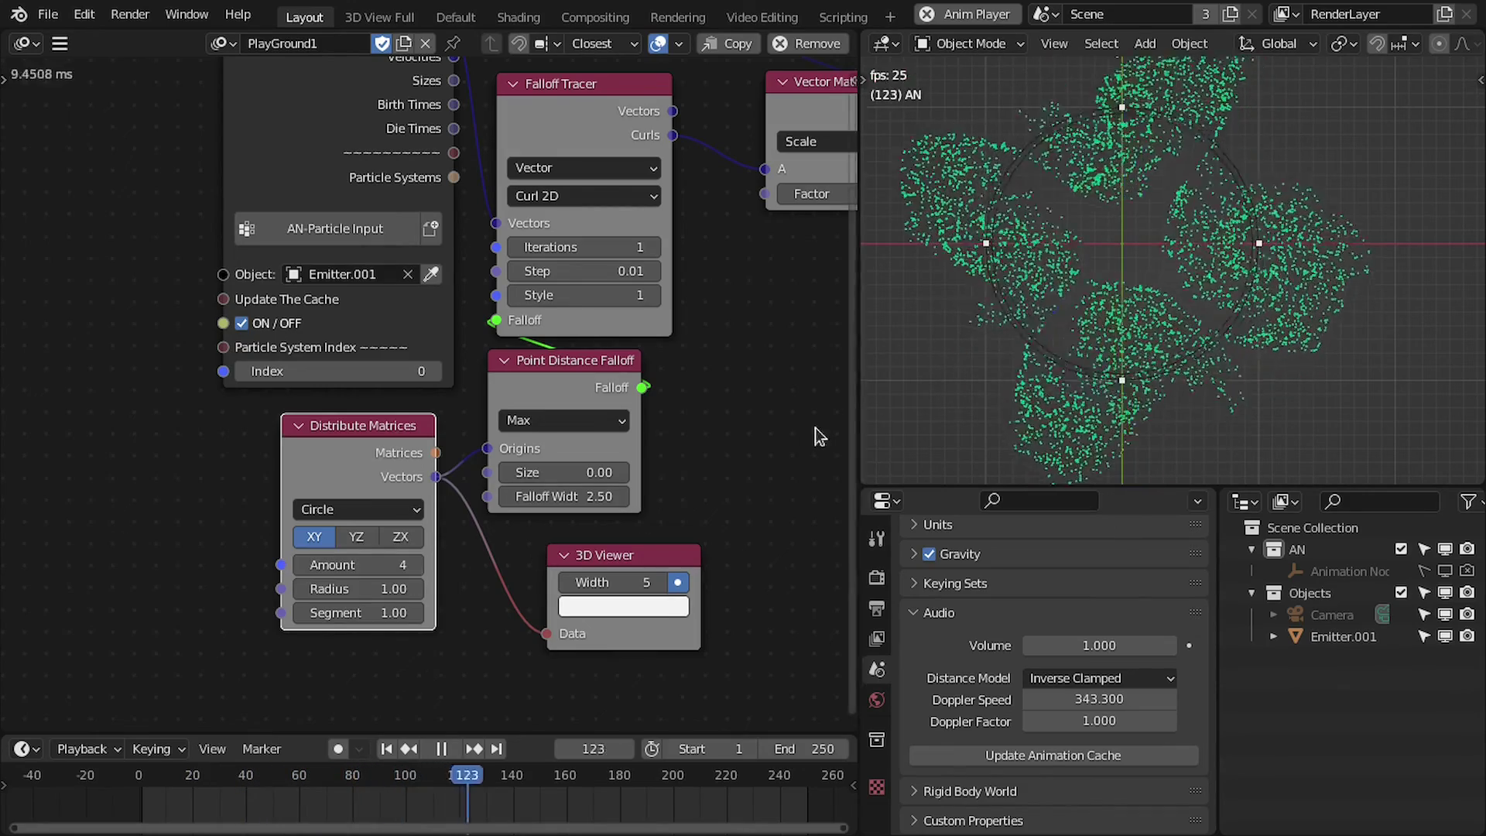
# Watch the particle animation around the circle's points, briefly in a maximized view, and stop playback
pyautogui.hotkey('ctrl', 'space')
pyautogui.hotkey('ctrl', 'space')
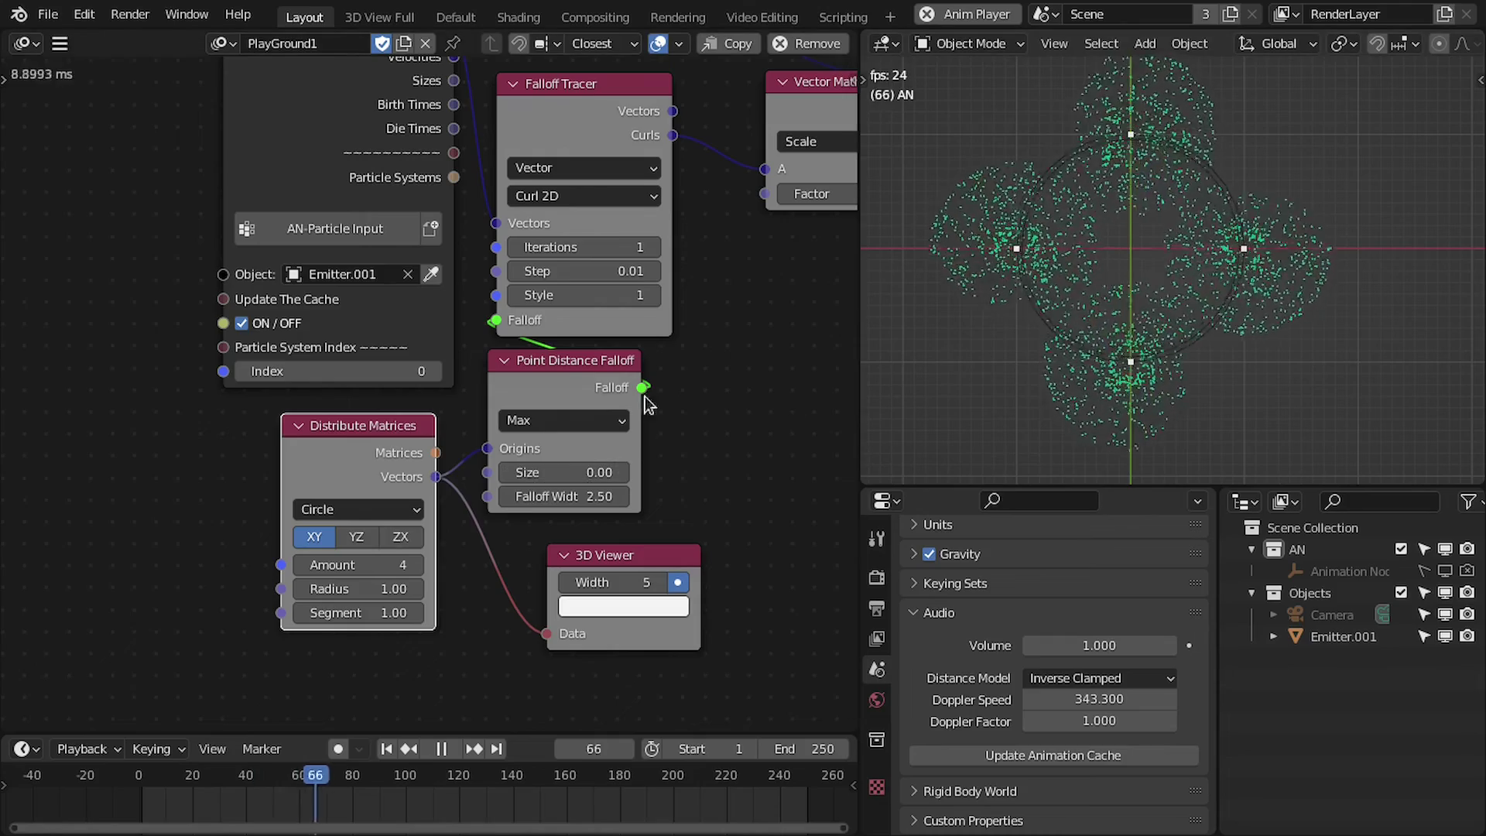
pyautogui.scroll(-3, 639, 309)
pyautogui.moveTo(643, 218); pyautogui.dragTo(552, 279, button='middle')
pyautogui.scroll(2, 557, 274)
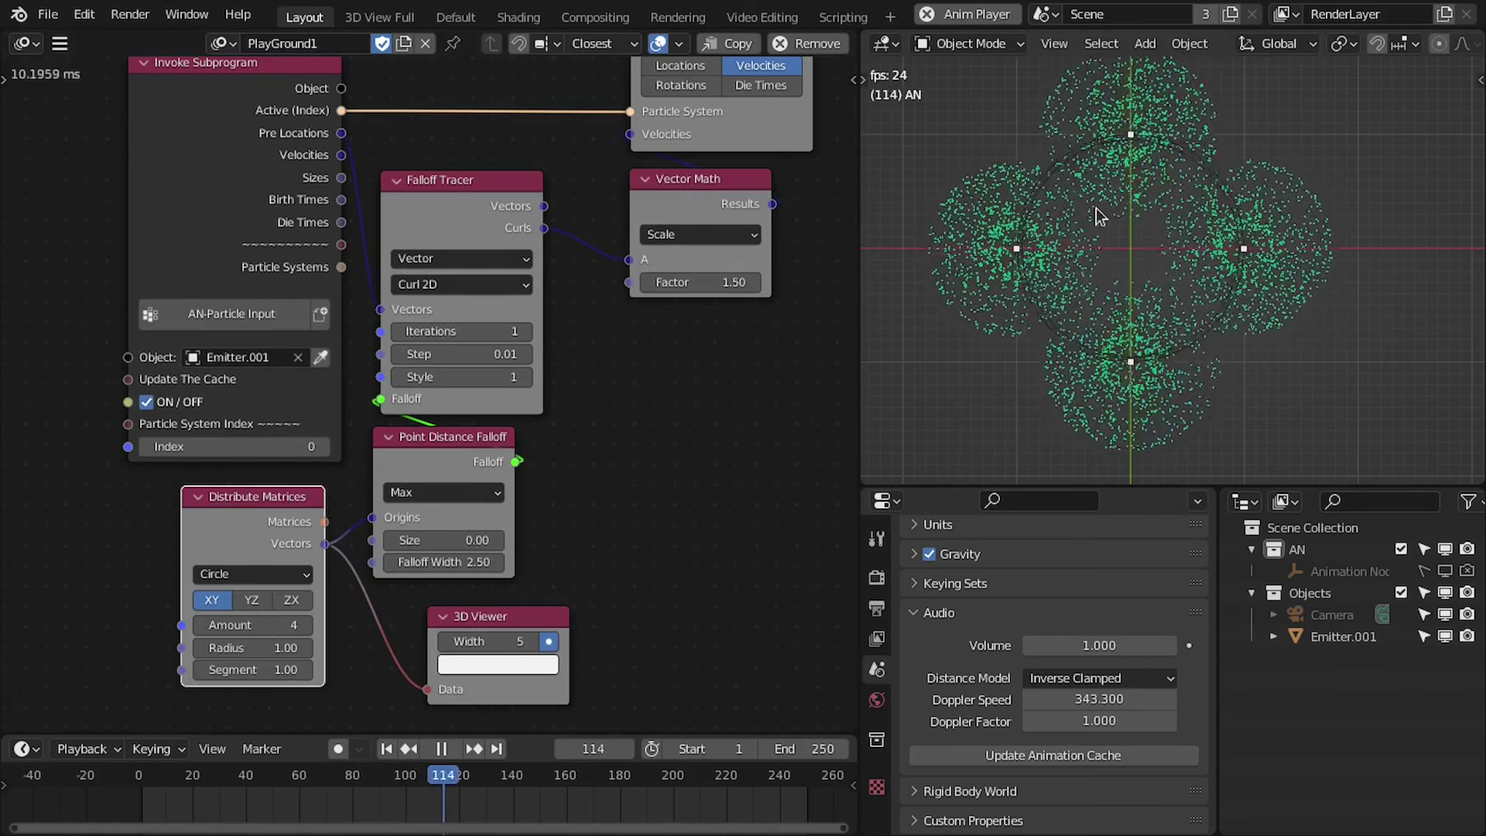
pyautogui.moveTo(599, 514); pyautogui.dragTo(608, 487, button='middle')
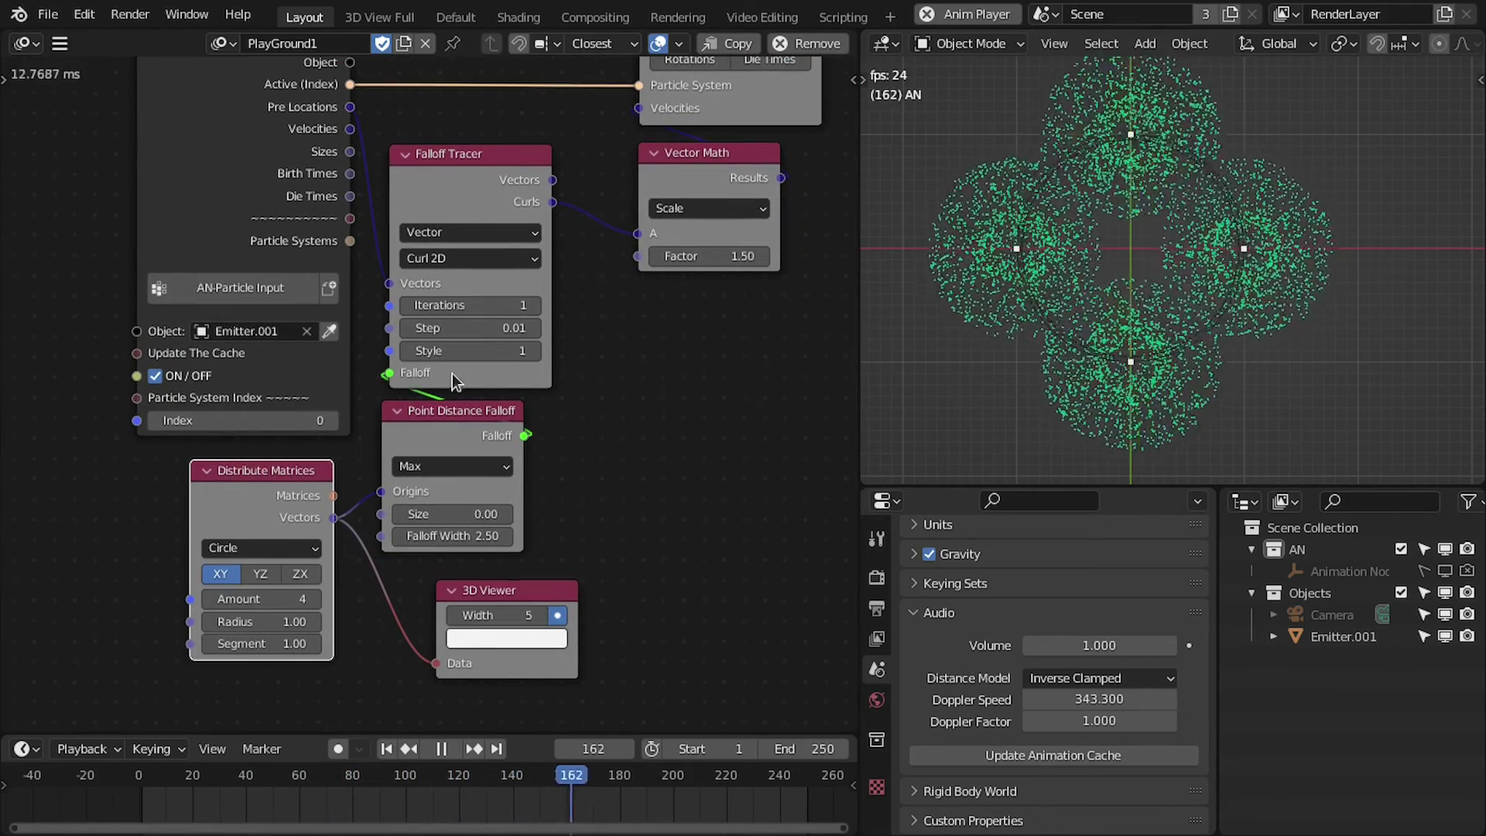
pyautogui.press('space')
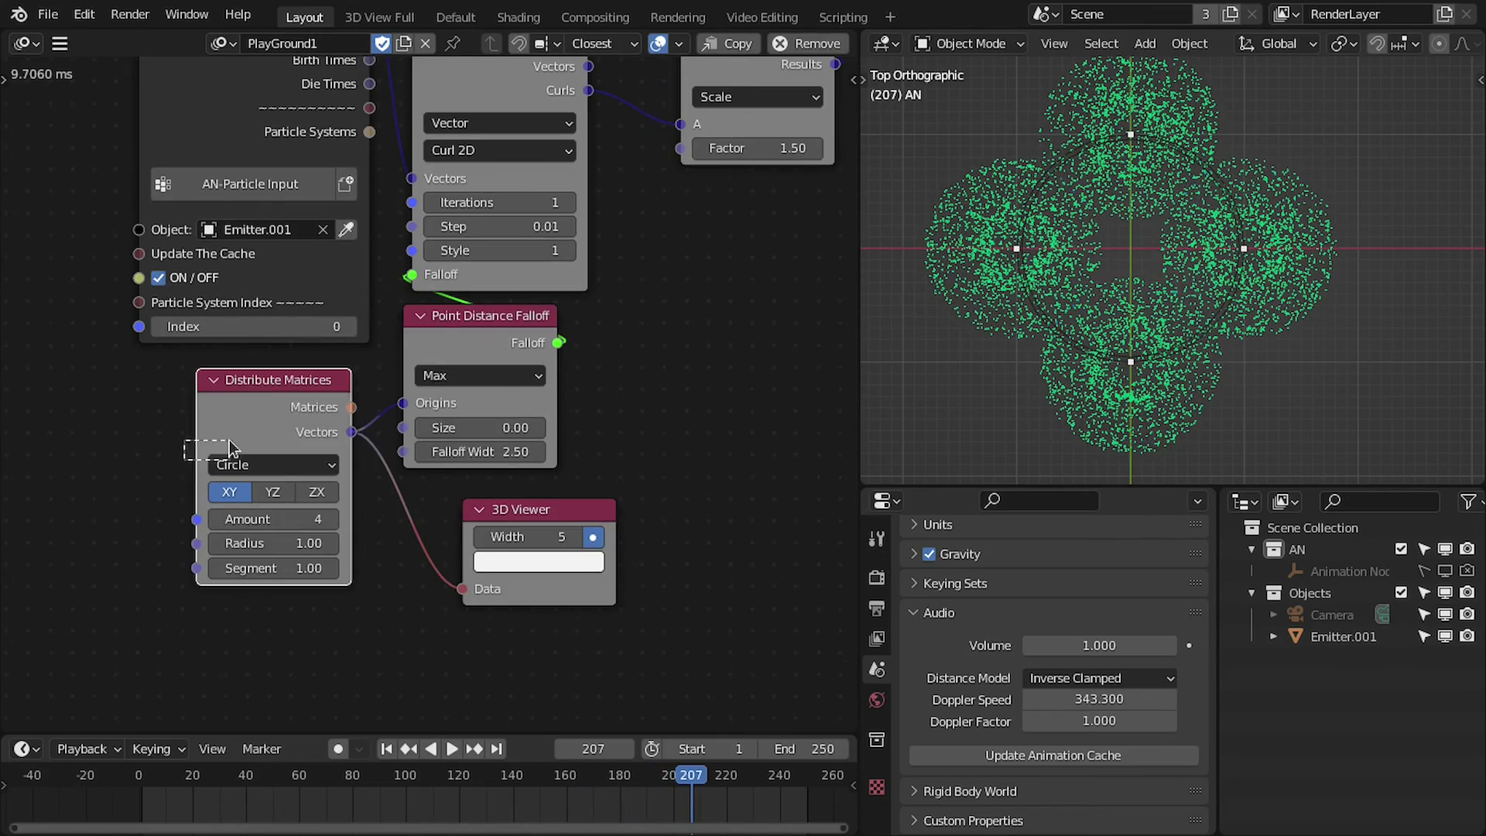
# Move the Distribute Matrices and Point Distance Falloff nodes aside and delete the 3D Viewer node
pyautogui.moveTo(230, 441); pyautogui.dragTo(480, 373)
pyautogui.press('g')
pyautogui.click(283, 442)
pyautogui.moveTo(526, 518); pyautogui.dragTo(459, 537)
pyautogui.press('x')
# Mix the Point Distance Falloff in Add mode with a Simplex Noise Falloff of amplitude 0.25 and feed the result into the Falloff Tracer
pyautogui.hotkey('shift', 'a')
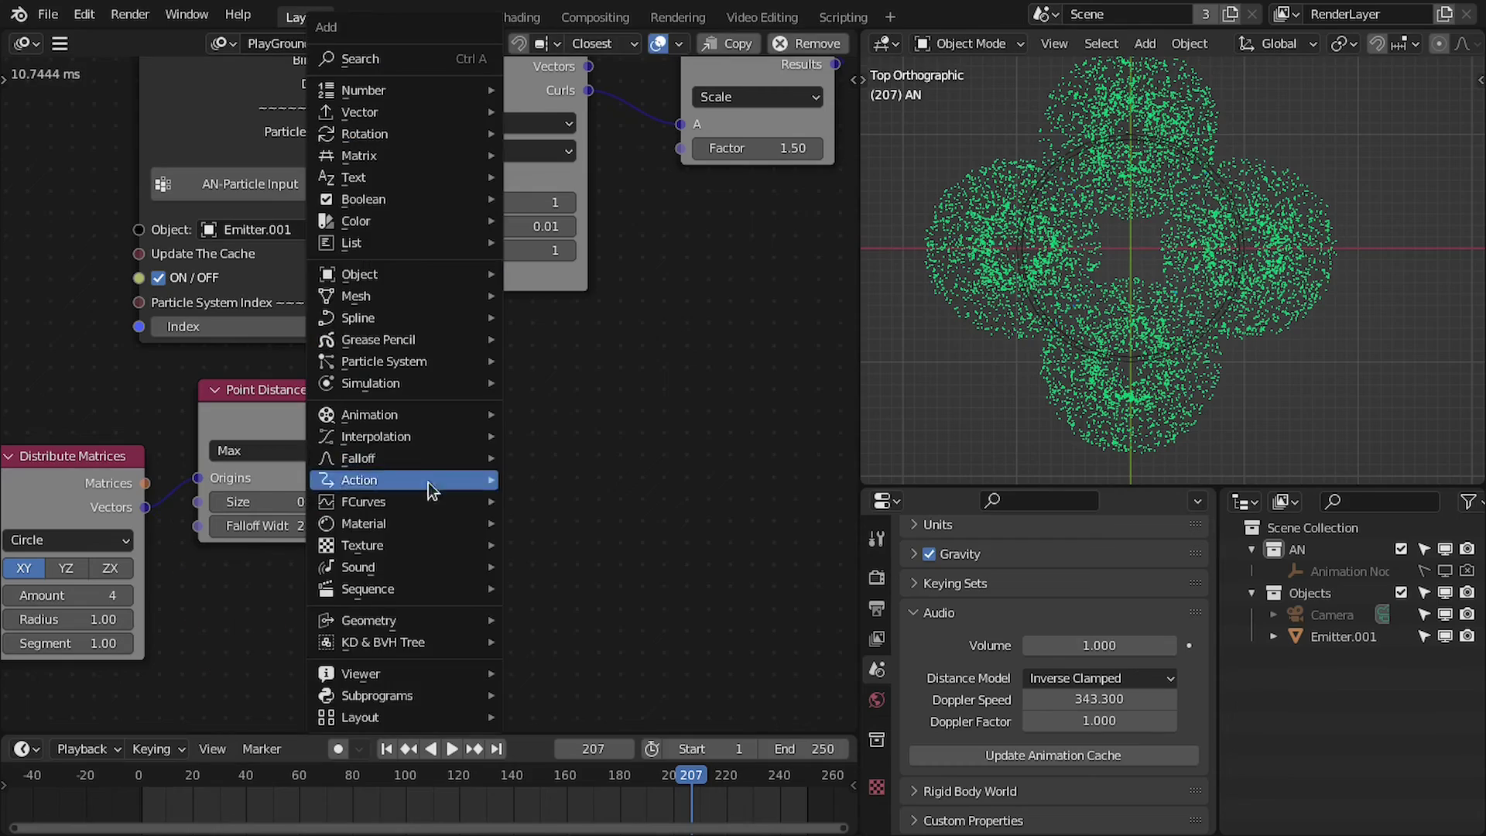
pyautogui.moveTo(464, 458)
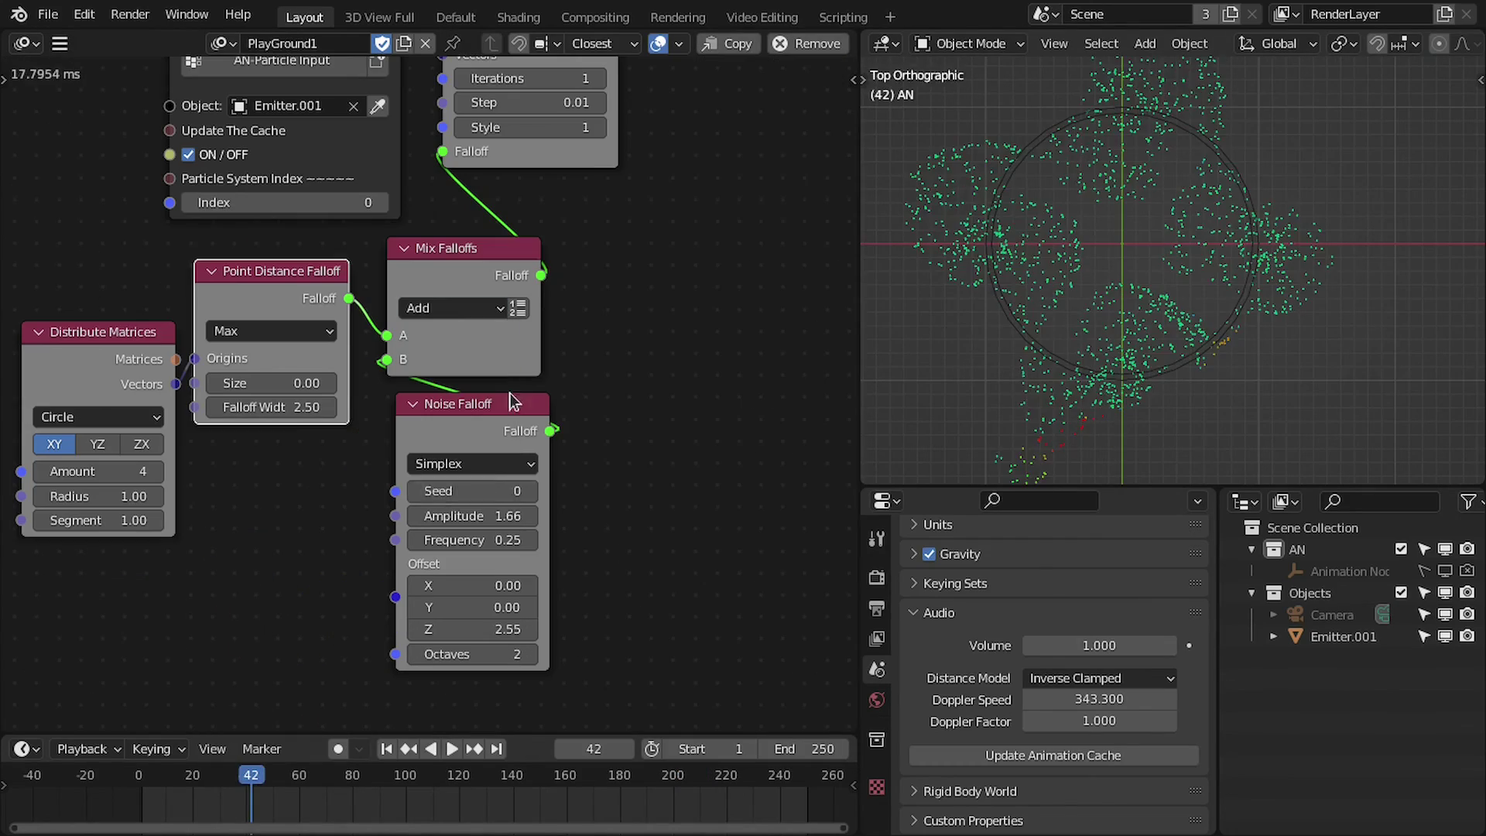
pyautogui.press('space')
pyautogui.scroll(-1, 1168, 325)
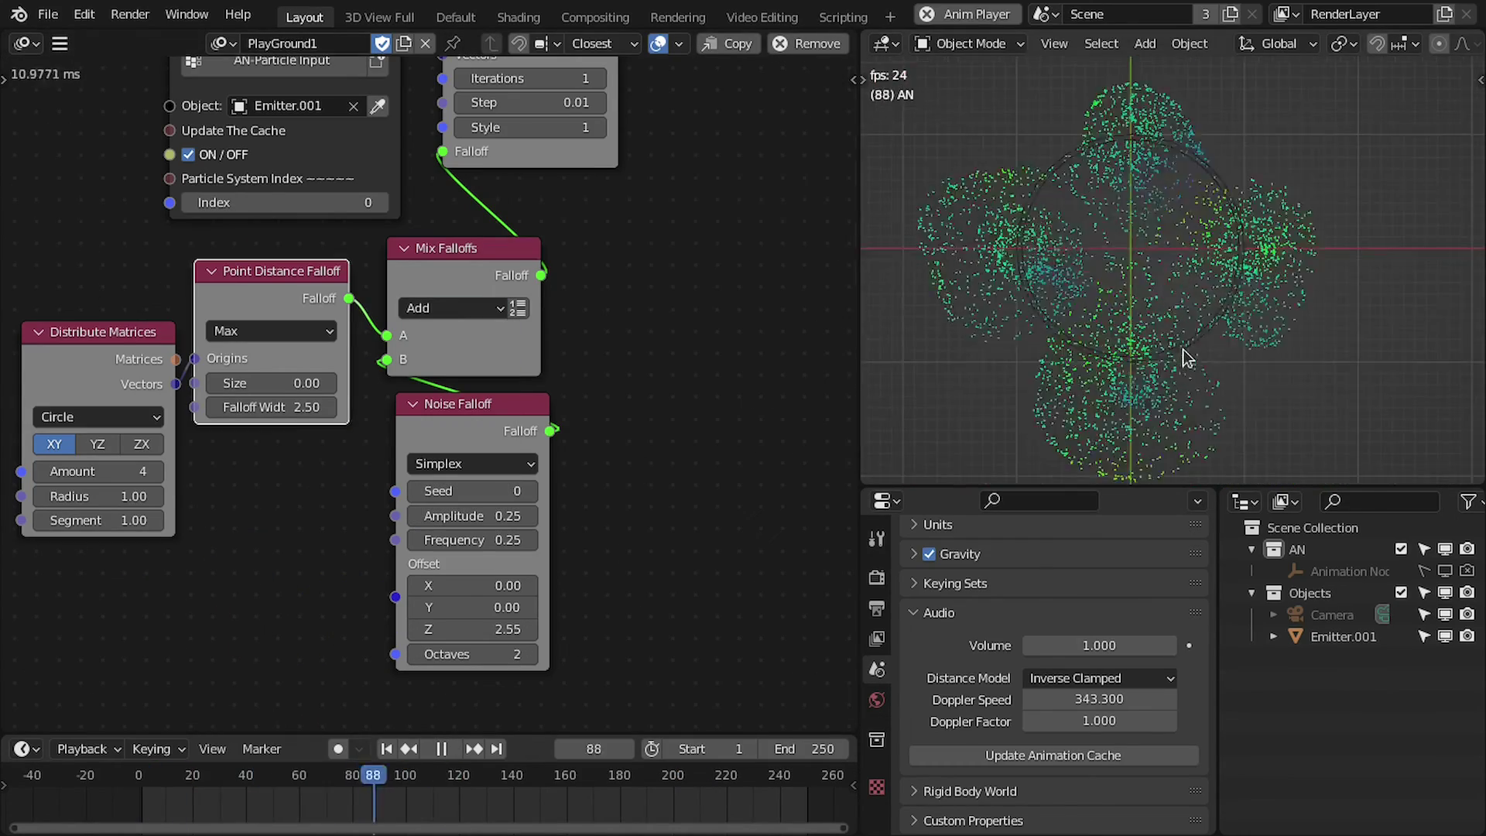
# Set the Noise Falloff's Z offset to 16.56, frequency to 0.35 and seed to 12, and stop playback
pyautogui.moveTo(472, 629); pyautogui.dragTo(512, 629)
pyautogui.moveTo(472, 540); pyautogui.dragTo(483, 540)
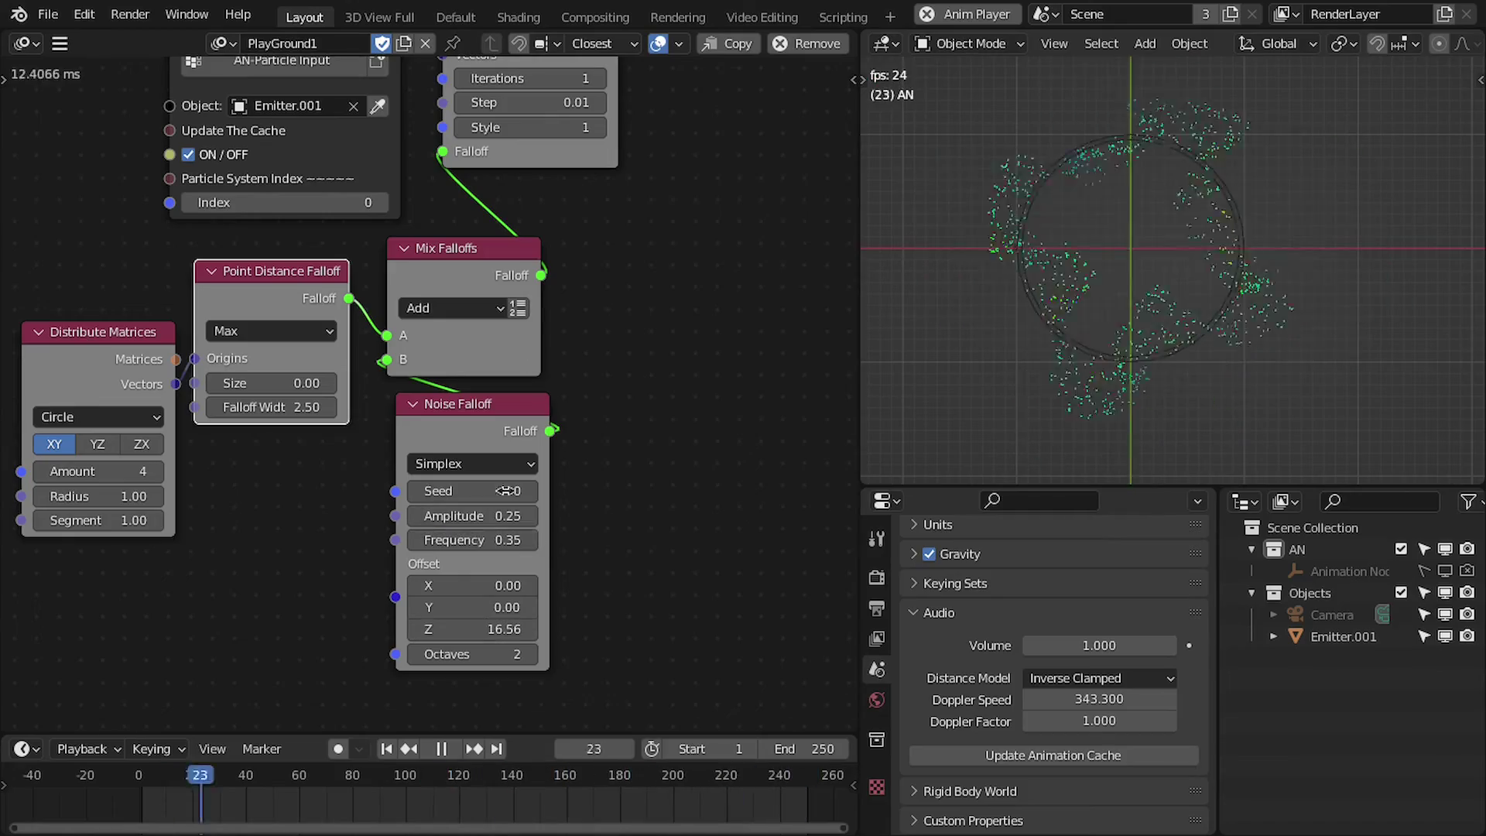
pyautogui.moveTo(532, 492); pyautogui.dragTo(551, 492)
pyautogui.click(535, 491)
pyautogui.click(536, 491)
pyautogui.click(535, 491)
pyautogui.click(536, 490)
pyautogui.press('space')
# Examine how the mixed falloffs pass through the Falloff Tracer and Vector Math nodes to the Particles Output velocities
pyautogui.scroll(-4, 564, 369)
pyautogui.moveTo(564, 369); pyautogui.dragTo(526, 476, button='middle')
pyautogui.scroll(1, 525, 476)
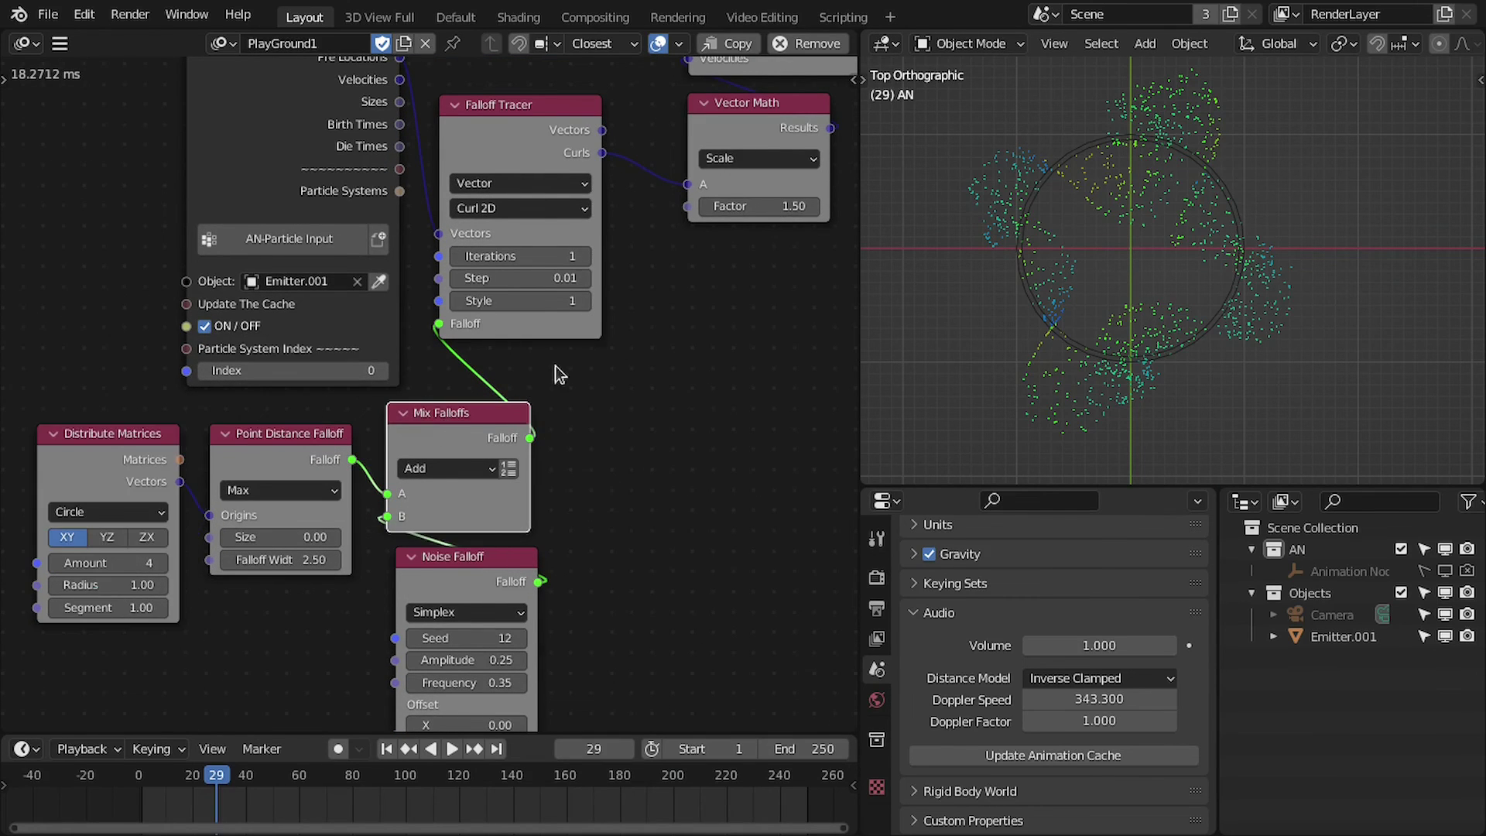
pyautogui.scroll(1, 547, 374)
pyautogui.moveTo(459, 272); pyautogui.dragTo(475, 234, button='middle')
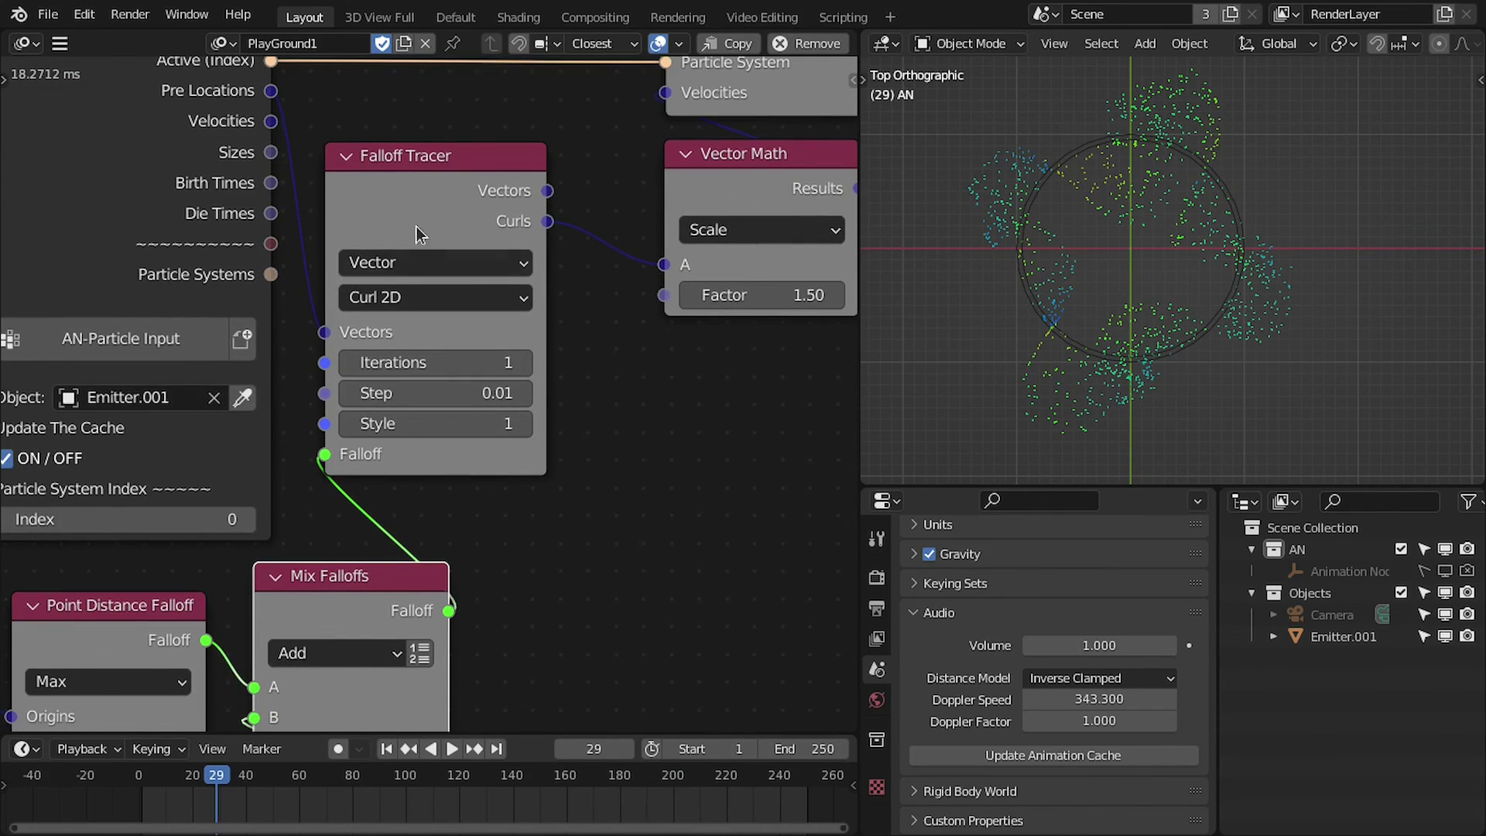
pyautogui.scroll(-1, 570, 375)
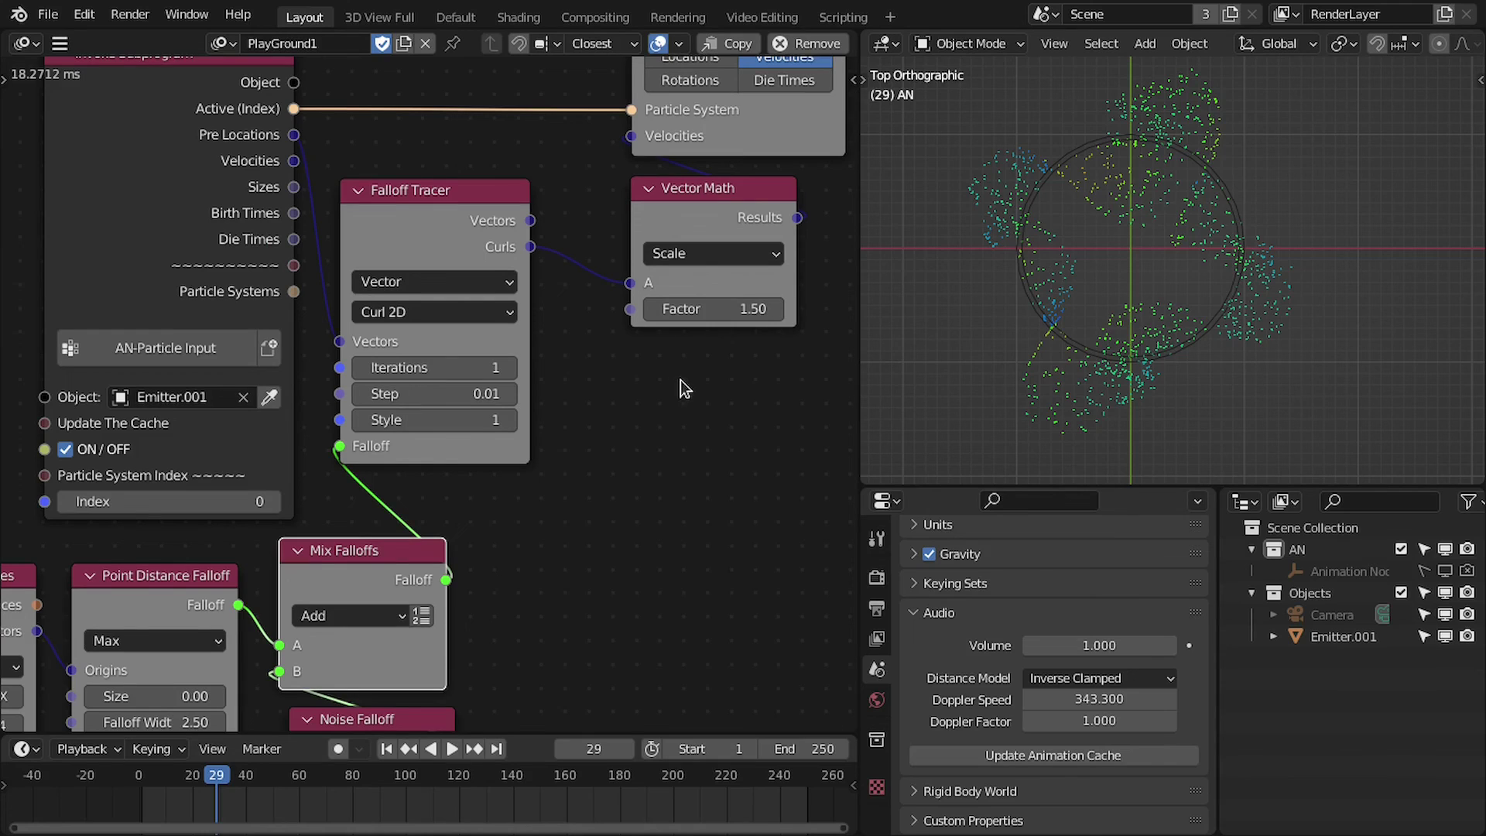
pyautogui.scroll(-1, 680, 379)
pyautogui.moveTo(672, 407); pyautogui.dragTo(592, 455, button='middle')
pyautogui.scroll(1, 557, 344)
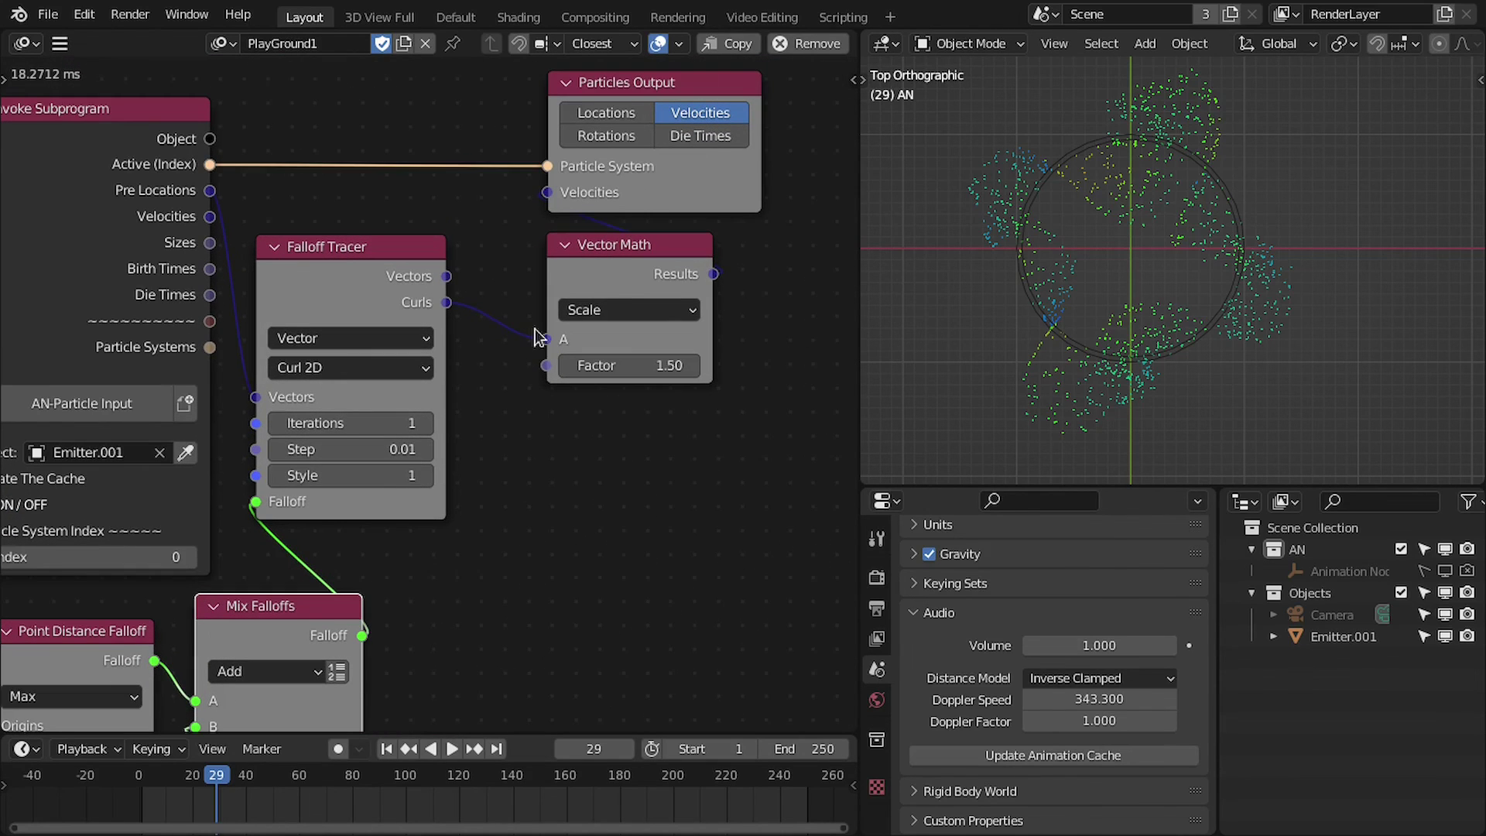